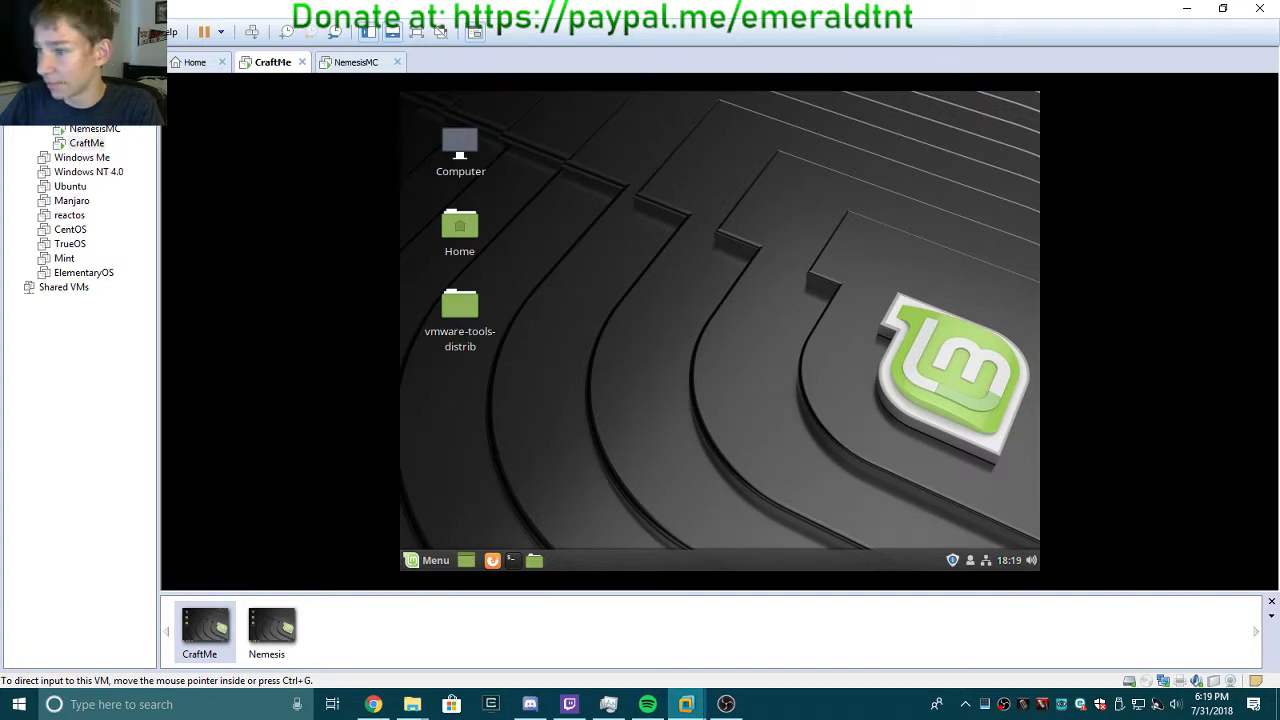
# Switch between the NemesisMC and CraftMe VMs and give CraftMe mouse and keyboard focus.
pyautogui.click(345, 64)
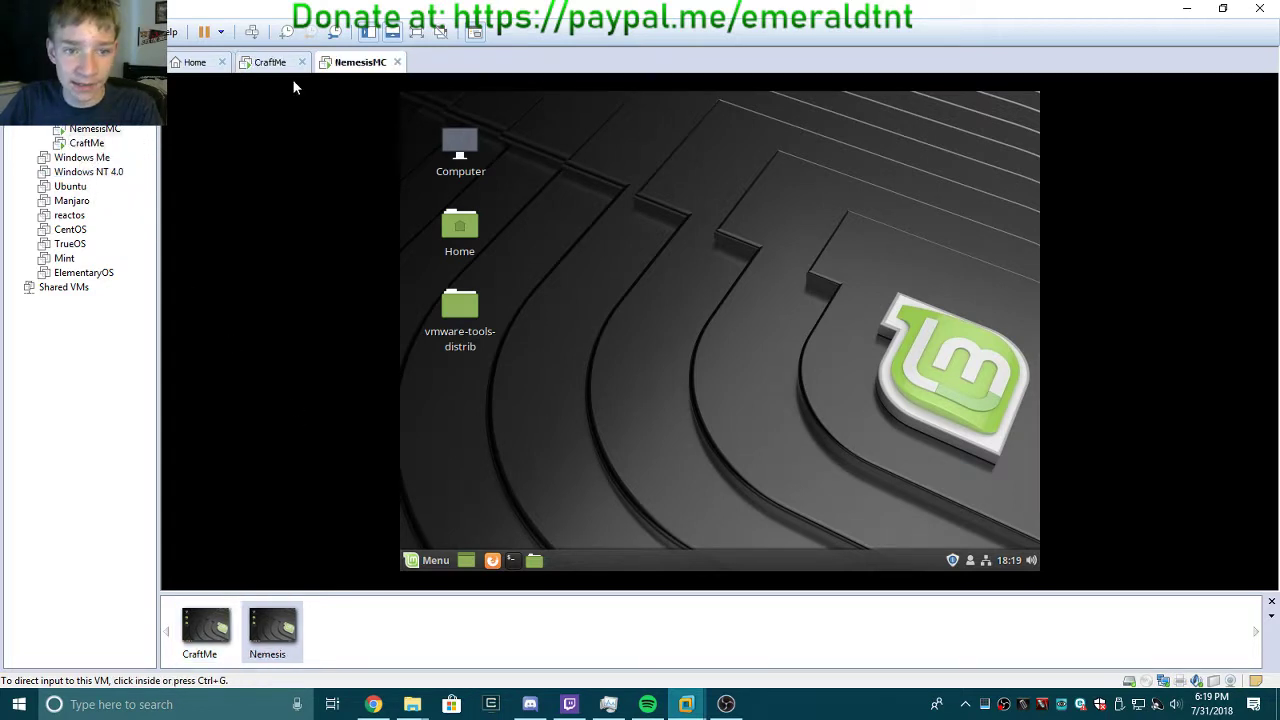
pyautogui.click(282, 64)
pyautogui.click(709, 411)
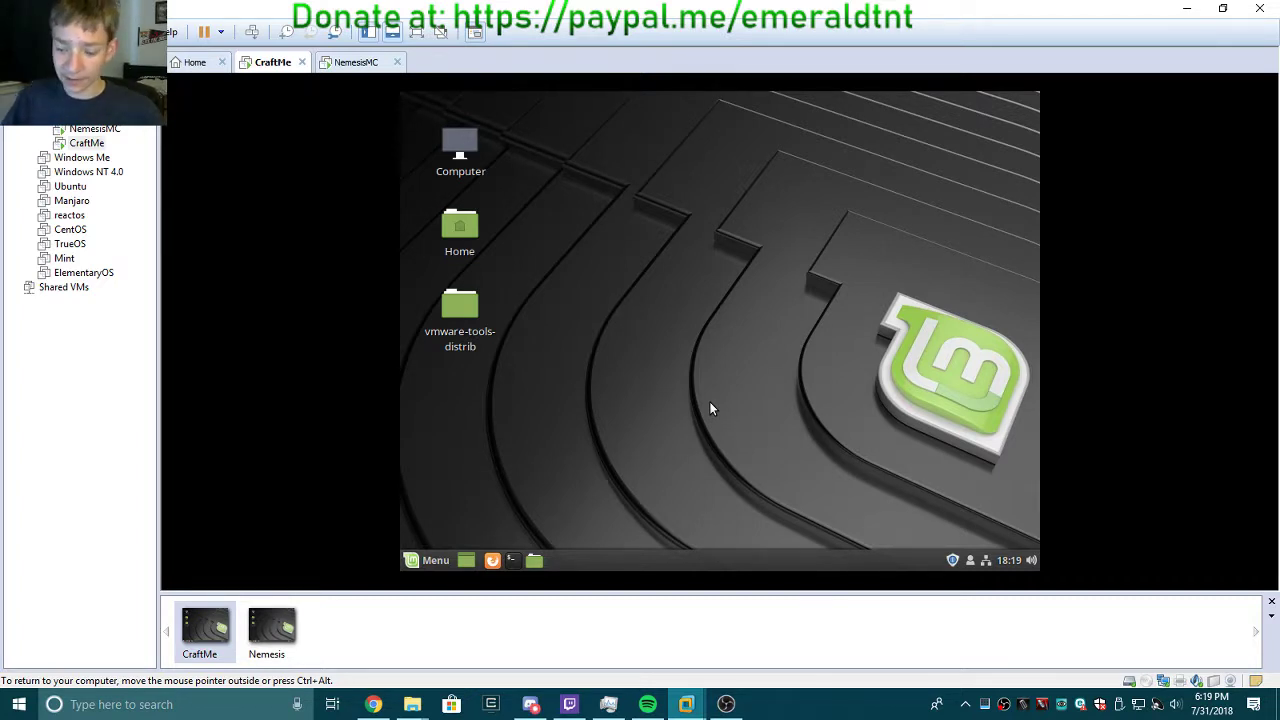
pyautogui.click(477, 318)
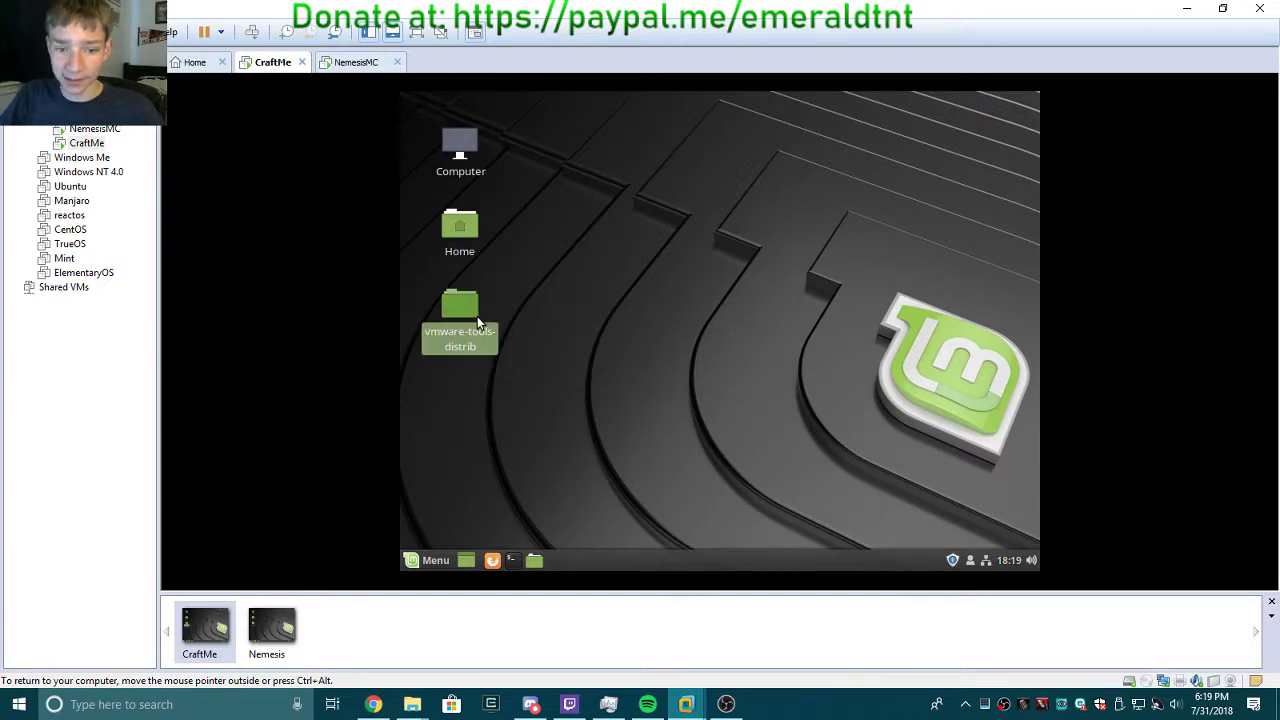
pyautogui.click(525, 350)
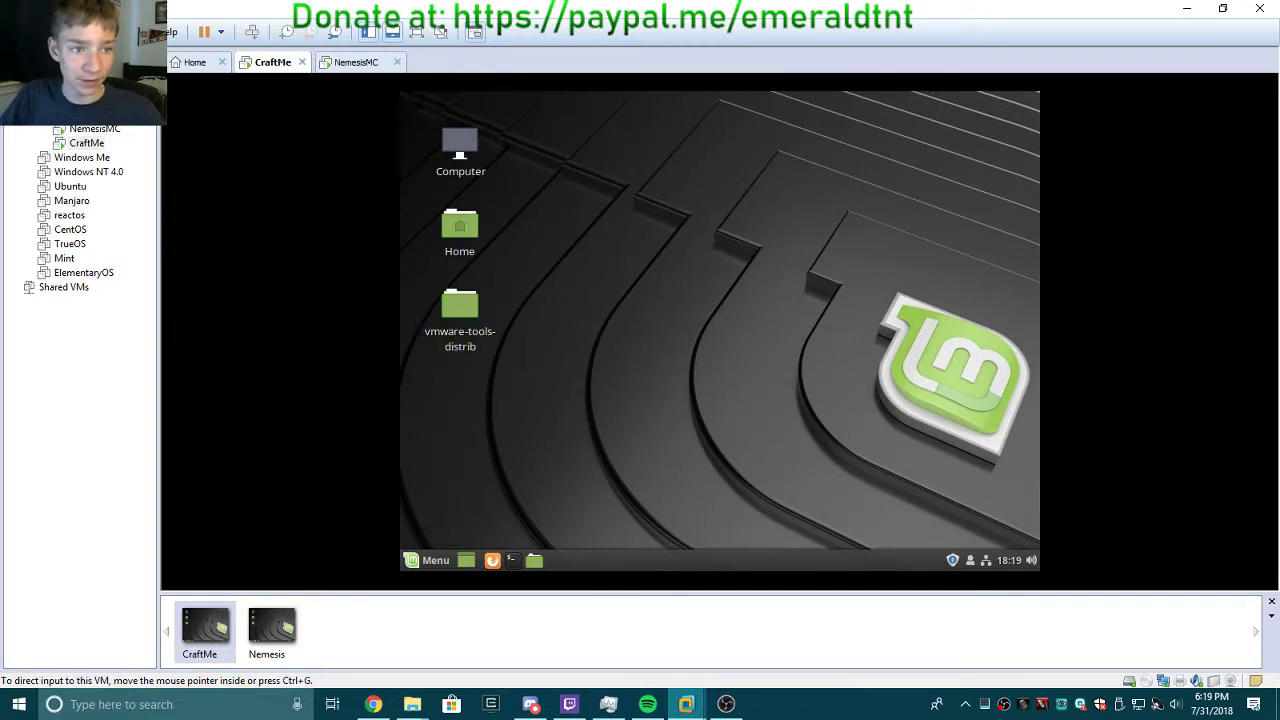
pyautogui.click(104, 32)
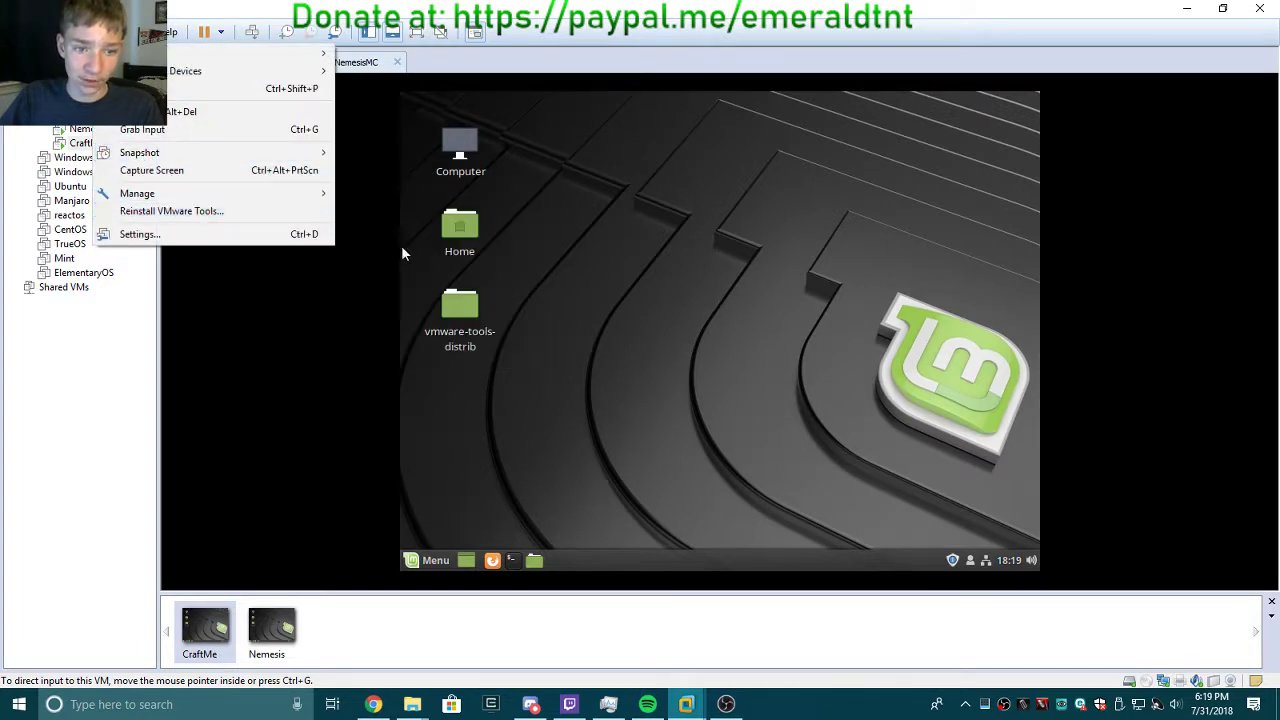
pyautogui.click(660, 338)
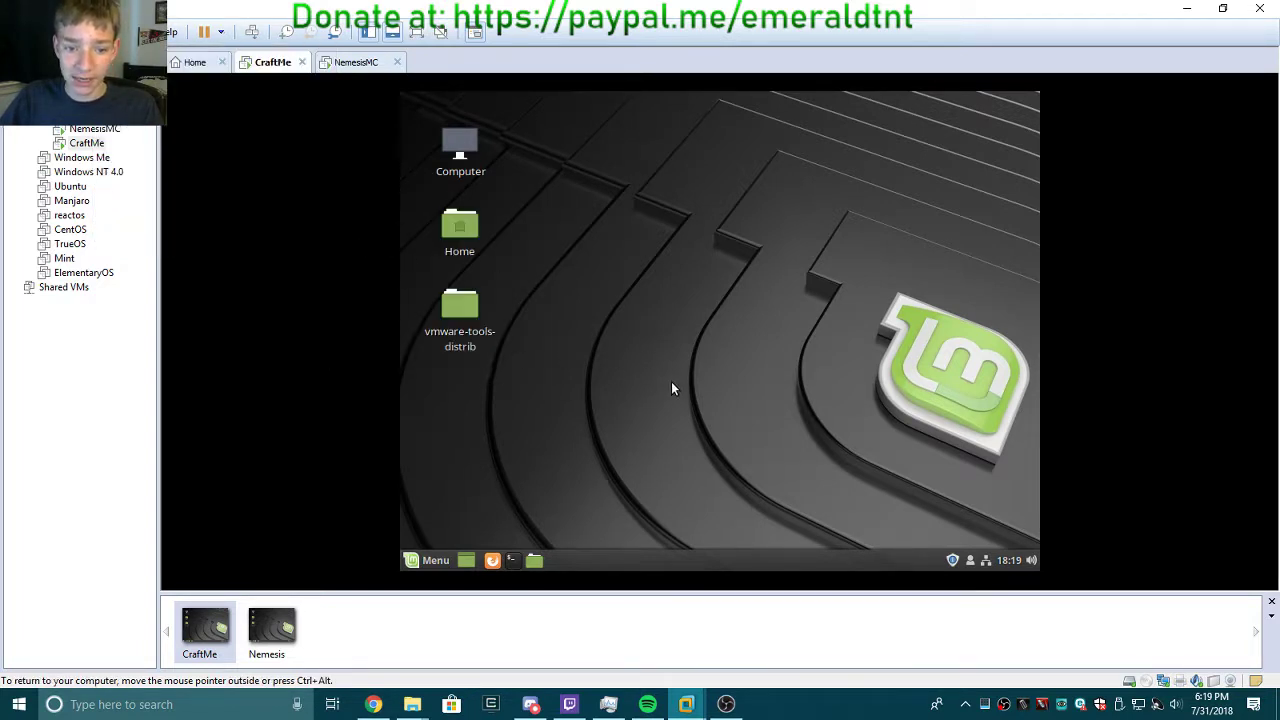
# Open a trial terminal in CraftMe, type 'hi', paste its prompt text into Chrome, then close it.
pyautogui.click(512, 560)
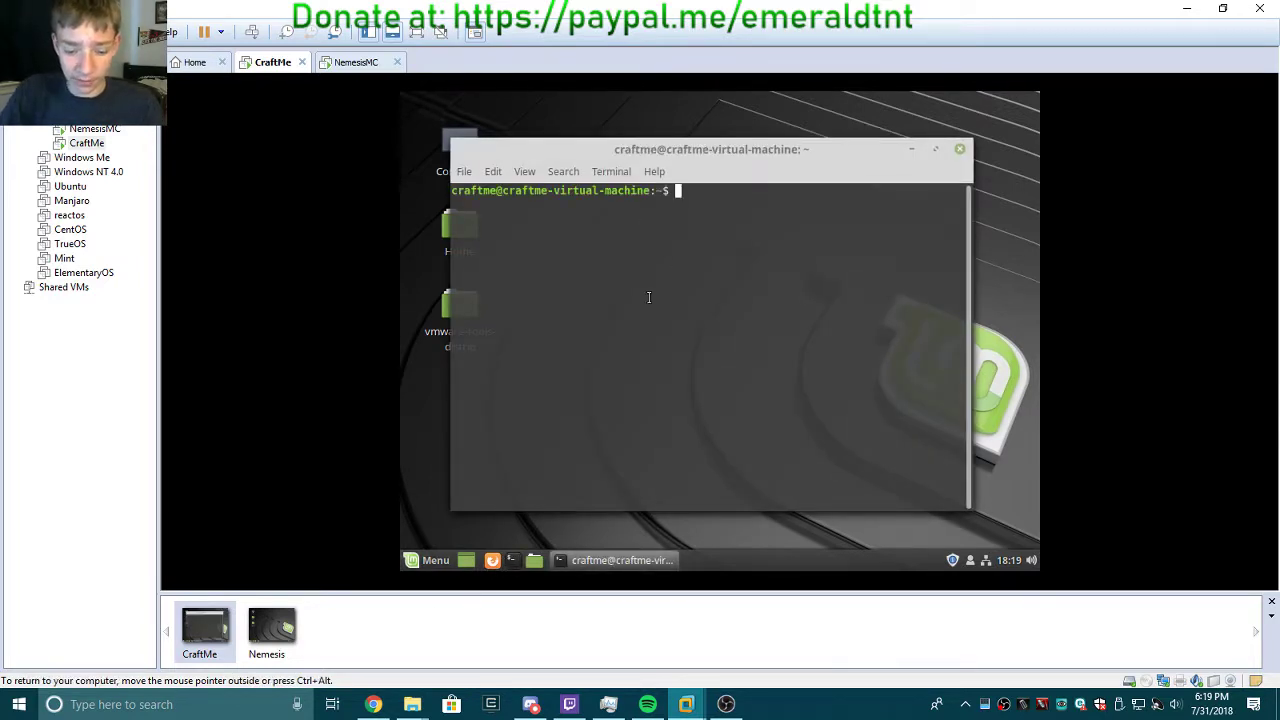
pyautogui.write('hi')
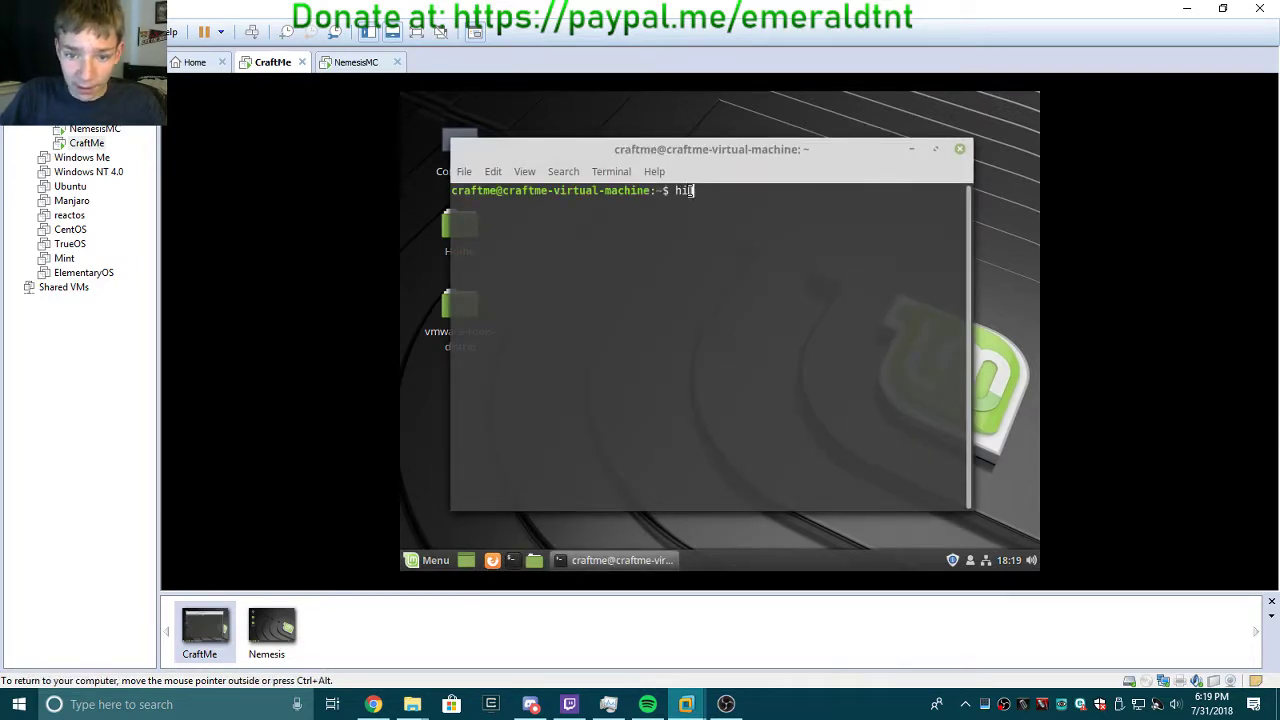
pyautogui.moveTo(668, 190); pyautogui.dragTo(455, 190)
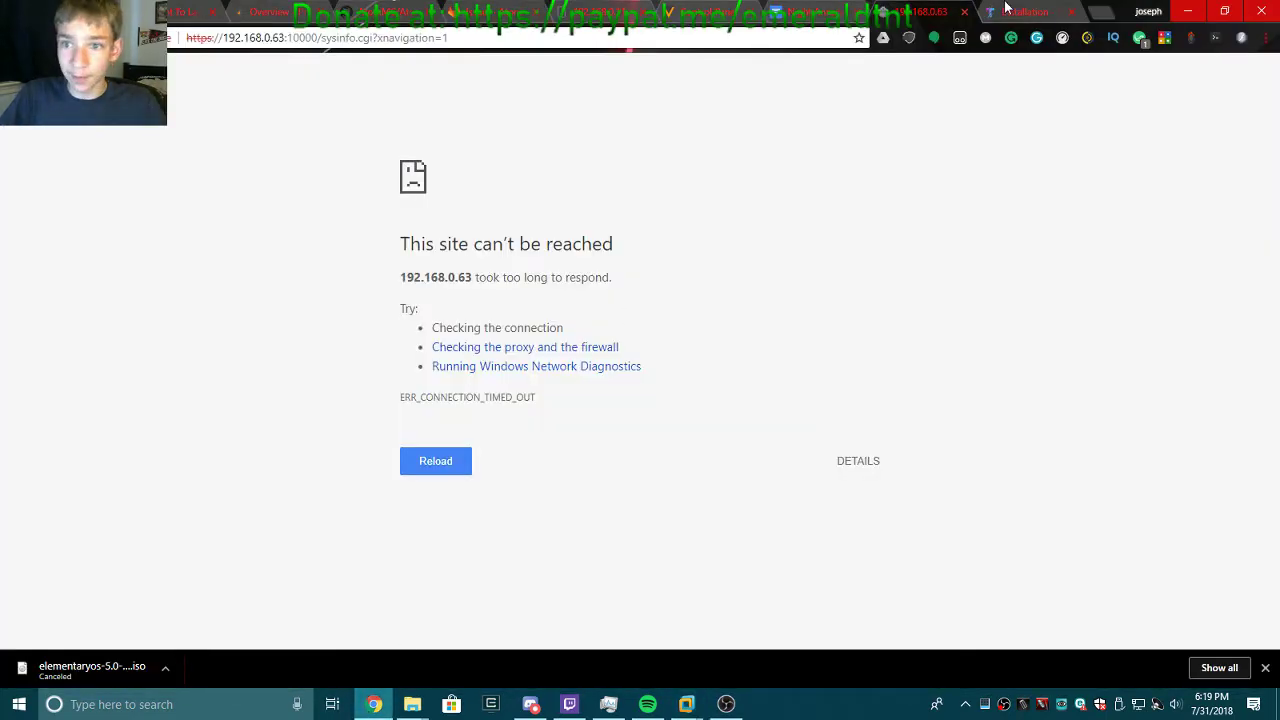
pyautogui.click(1100, 11)
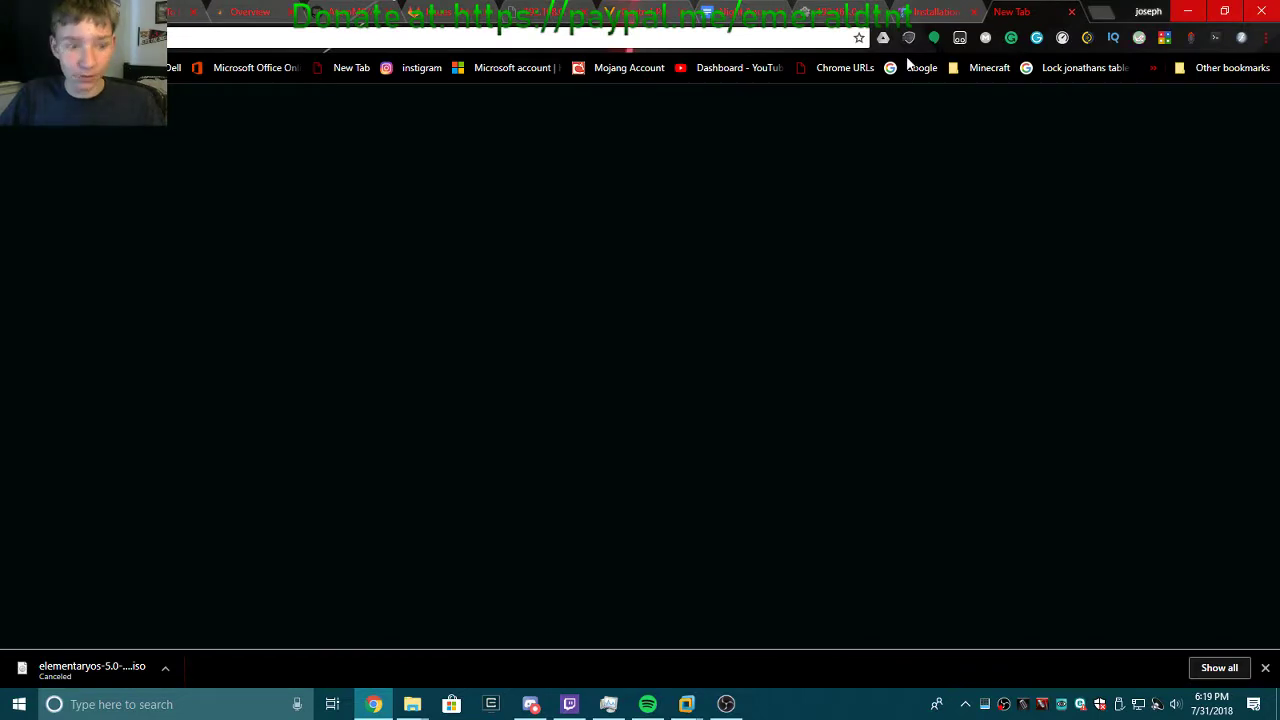
pyautogui.write('craftme@craftme-virtual-machine:~$ hi')
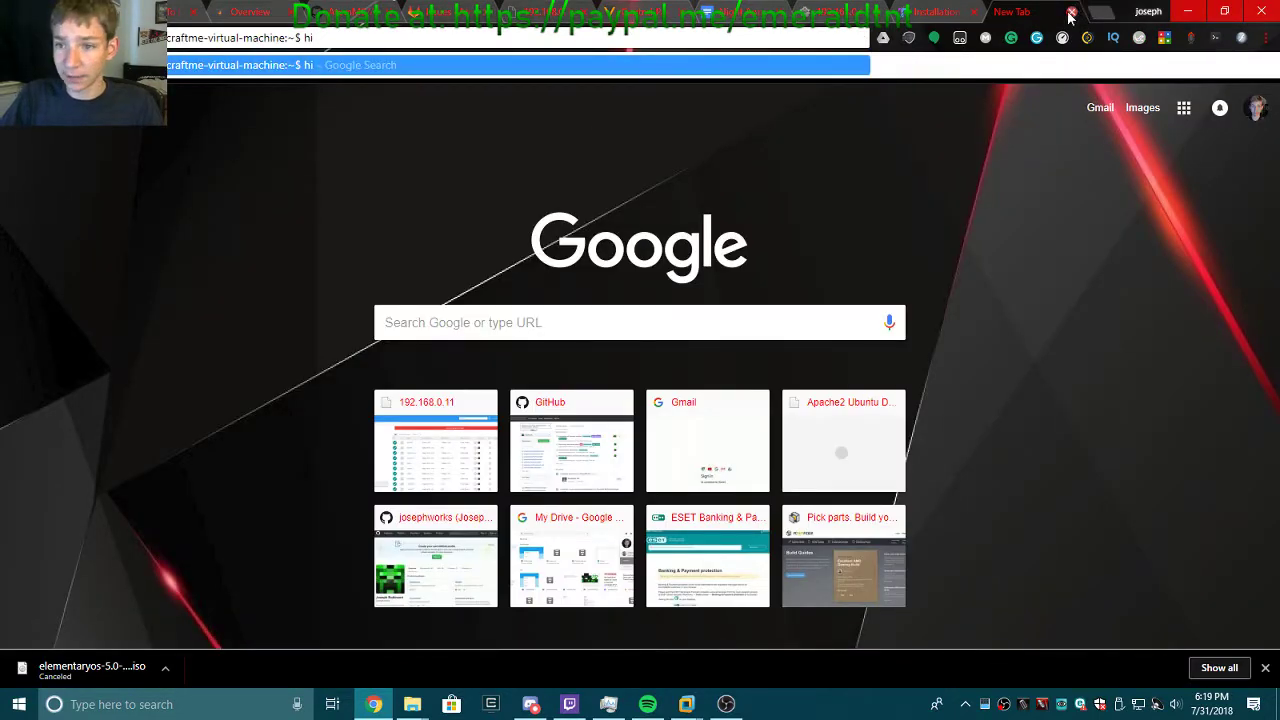
pyautogui.click(1071, 11)
pyautogui.moveTo(686, 704)
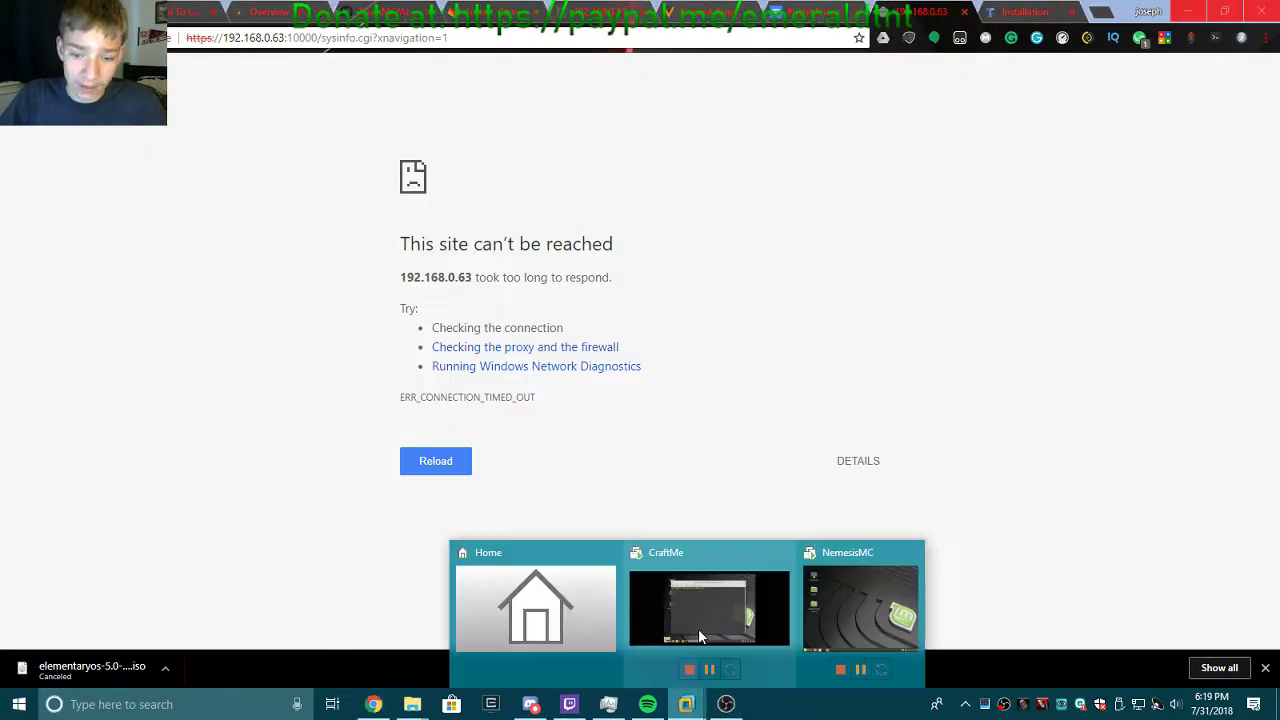
pyautogui.click(698, 628)
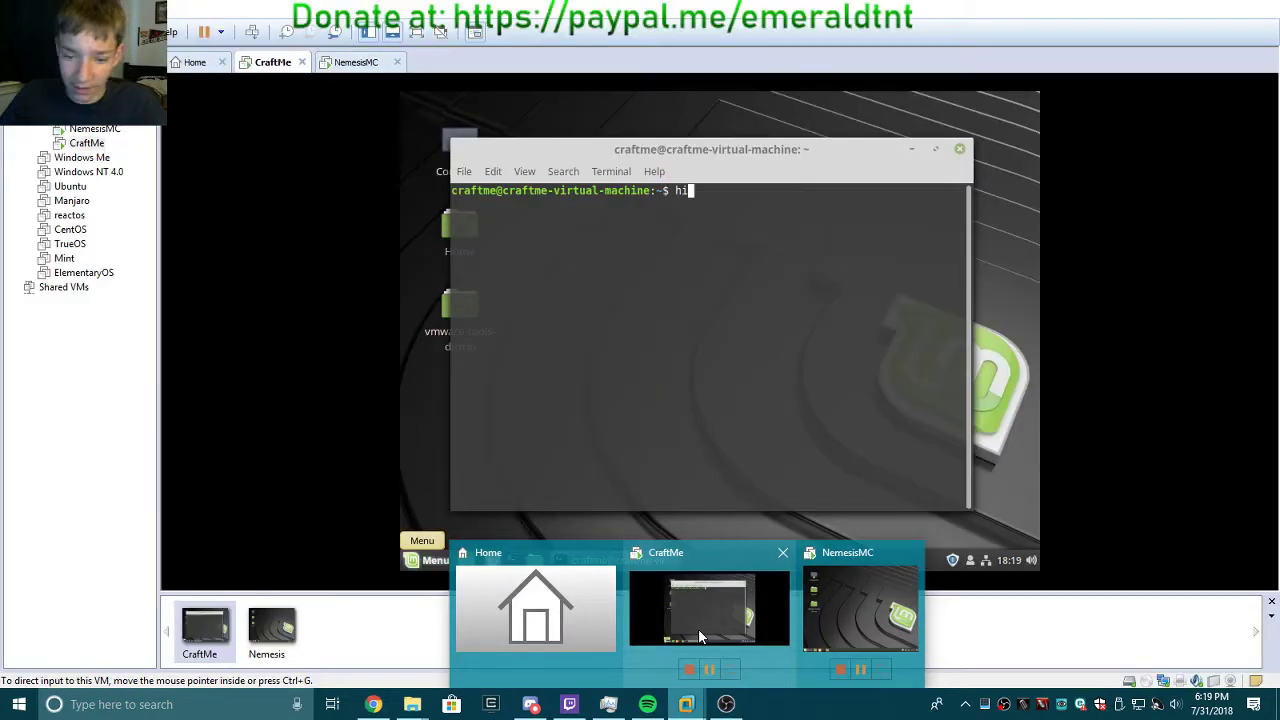
pyautogui.click(959, 149)
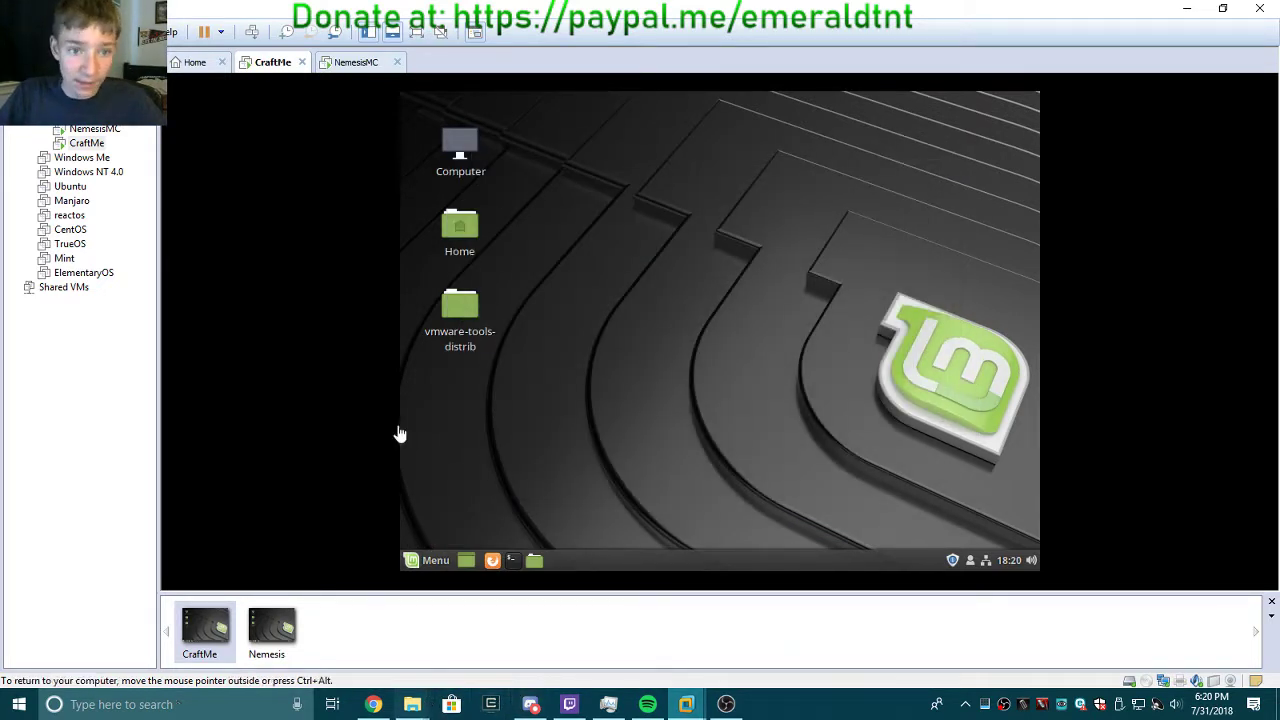
# Open a terminal in the CraftMe VM and another in the NemesisMC VM.
pyautogui.click(362, 70)
pyautogui.click(281, 68)
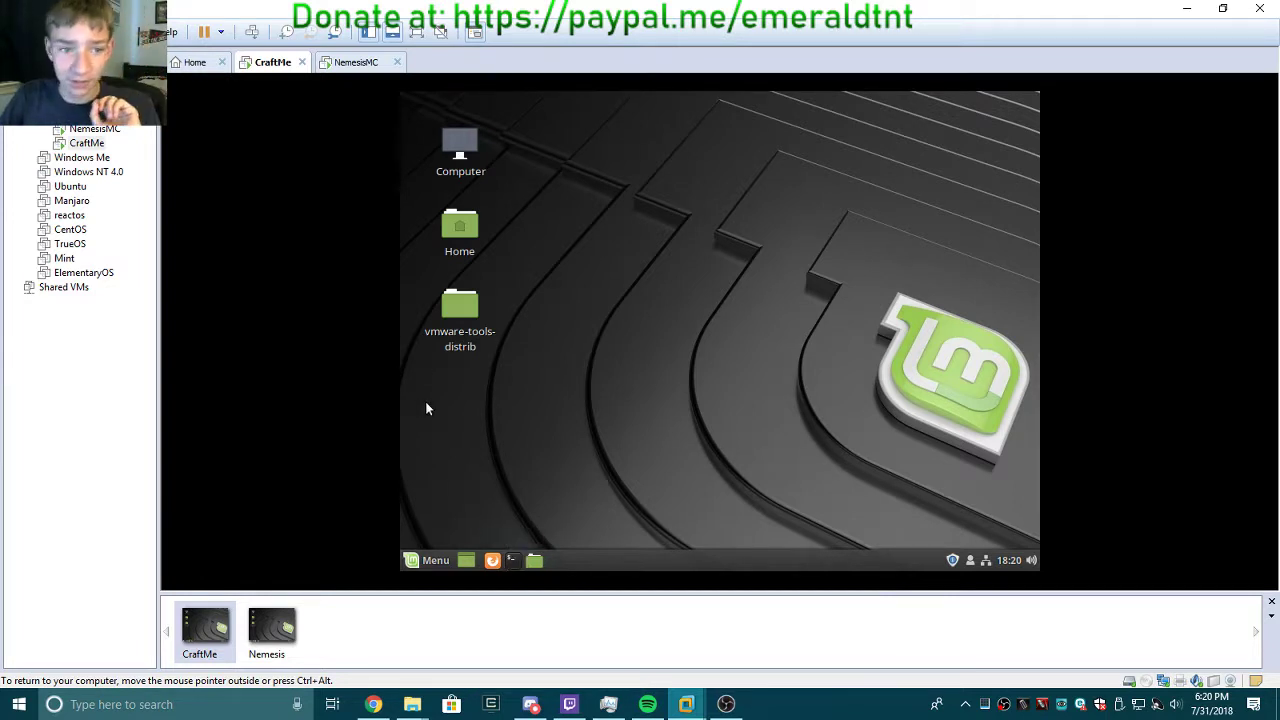
pyautogui.click(511, 565)
pyautogui.click(358, 62)
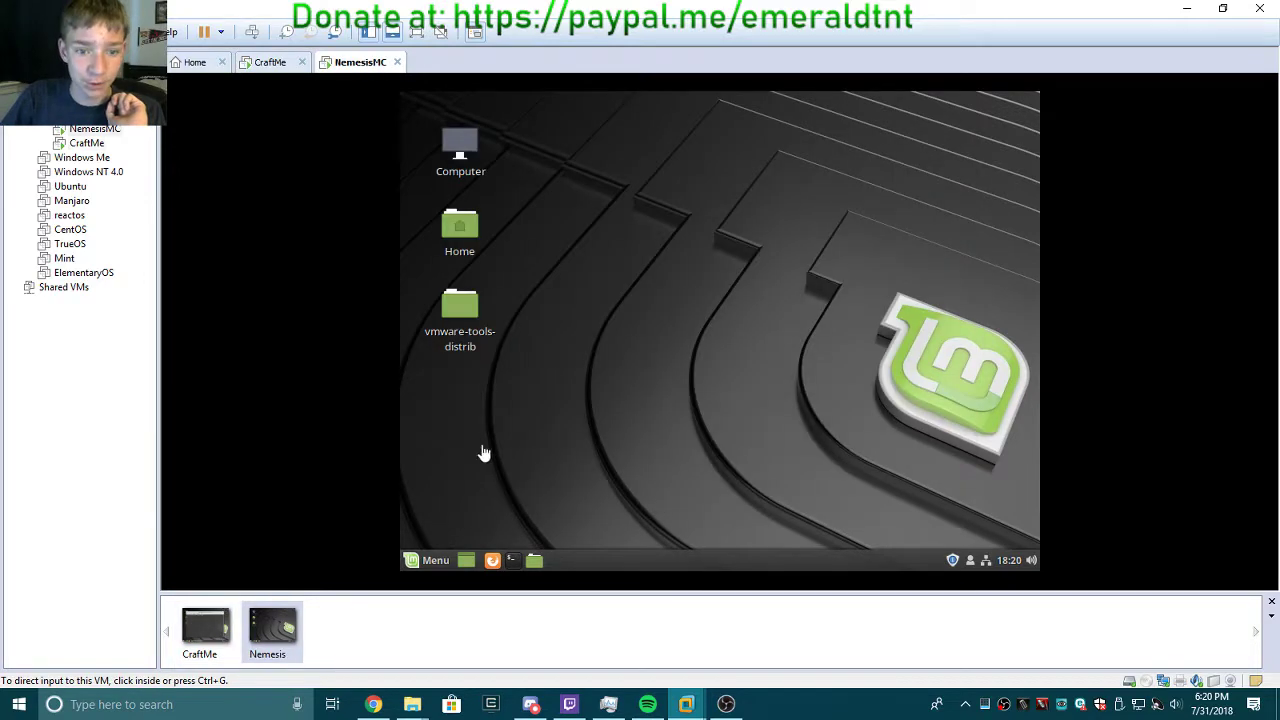
pyautogui.click(511, 565)
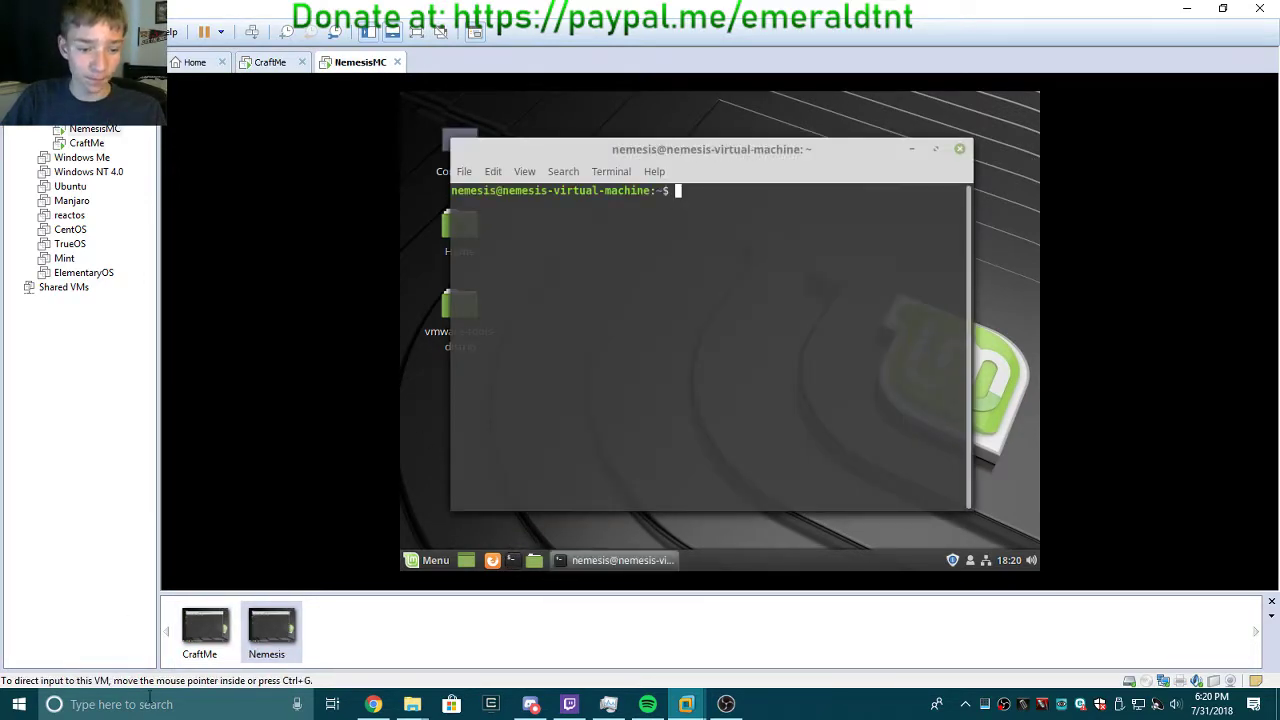
# Hide and reshow the VM thumbnail strip, ending on the CraftMe VM.
pyautogui.click(392, 36)
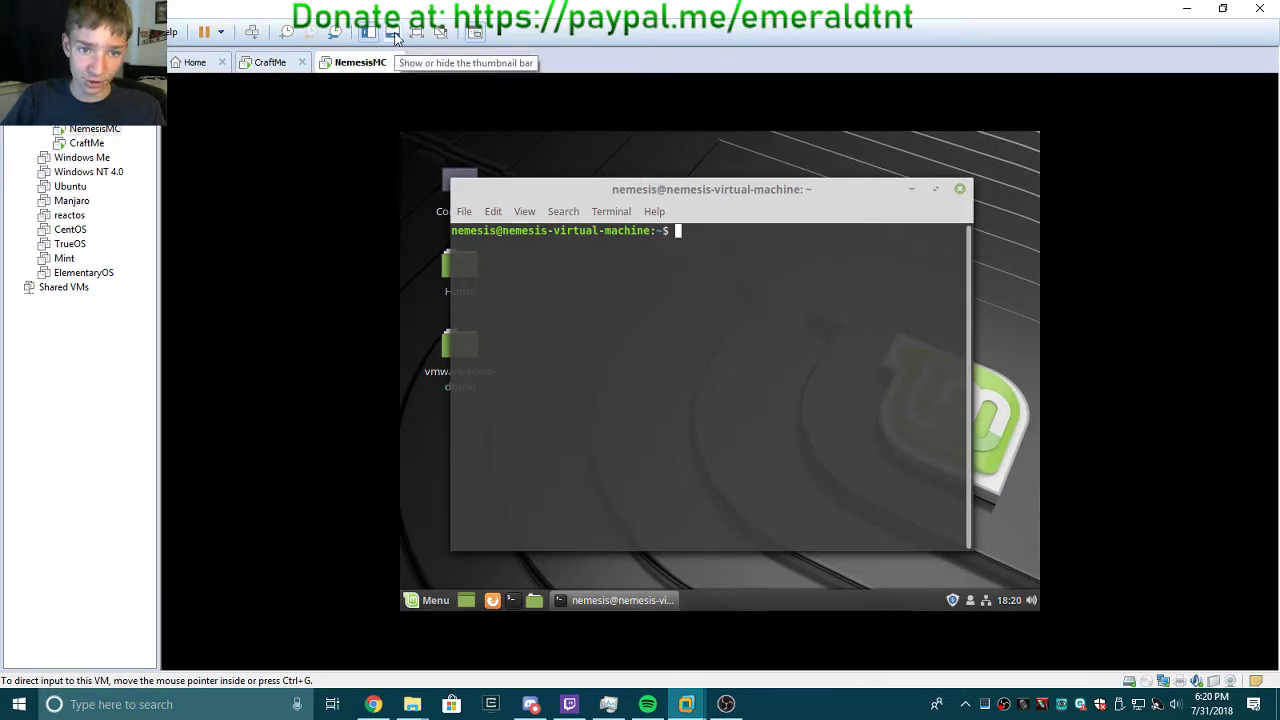
pyautogui.click(392, 36)
pyautogui.click(206, 640)
pyautogui.click(276, 650)
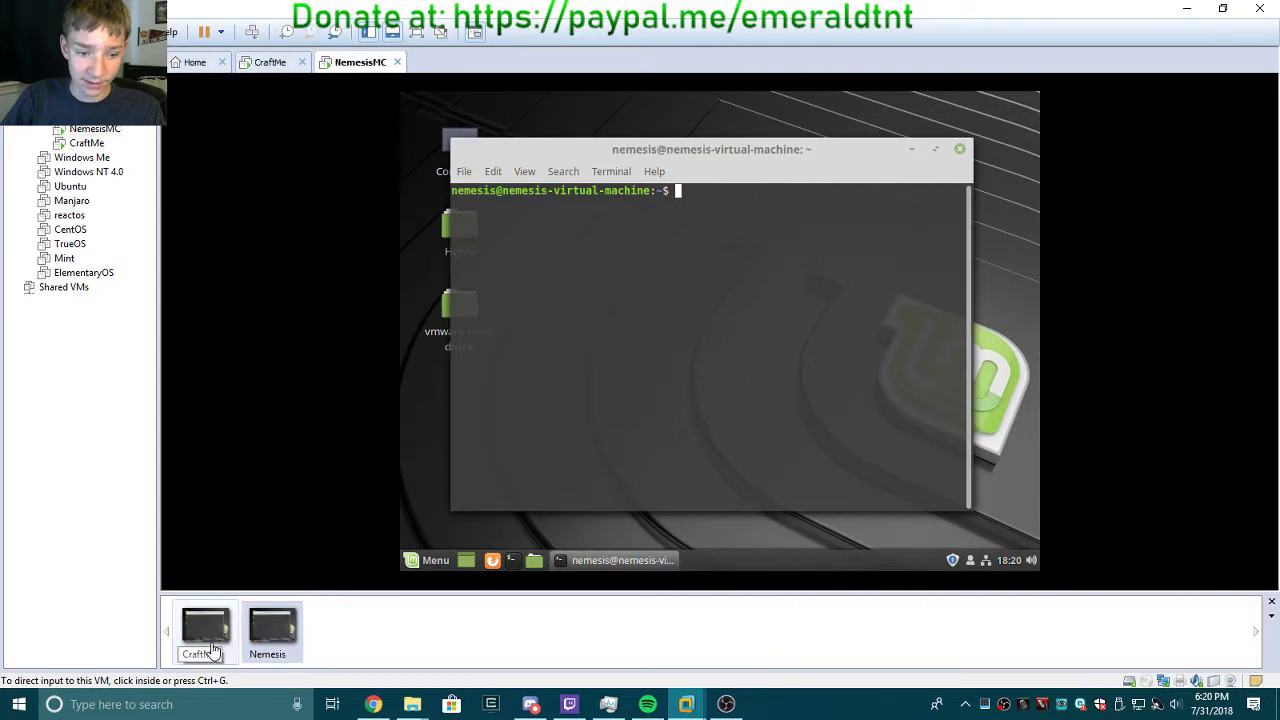
pyautogui.click(209, 651)
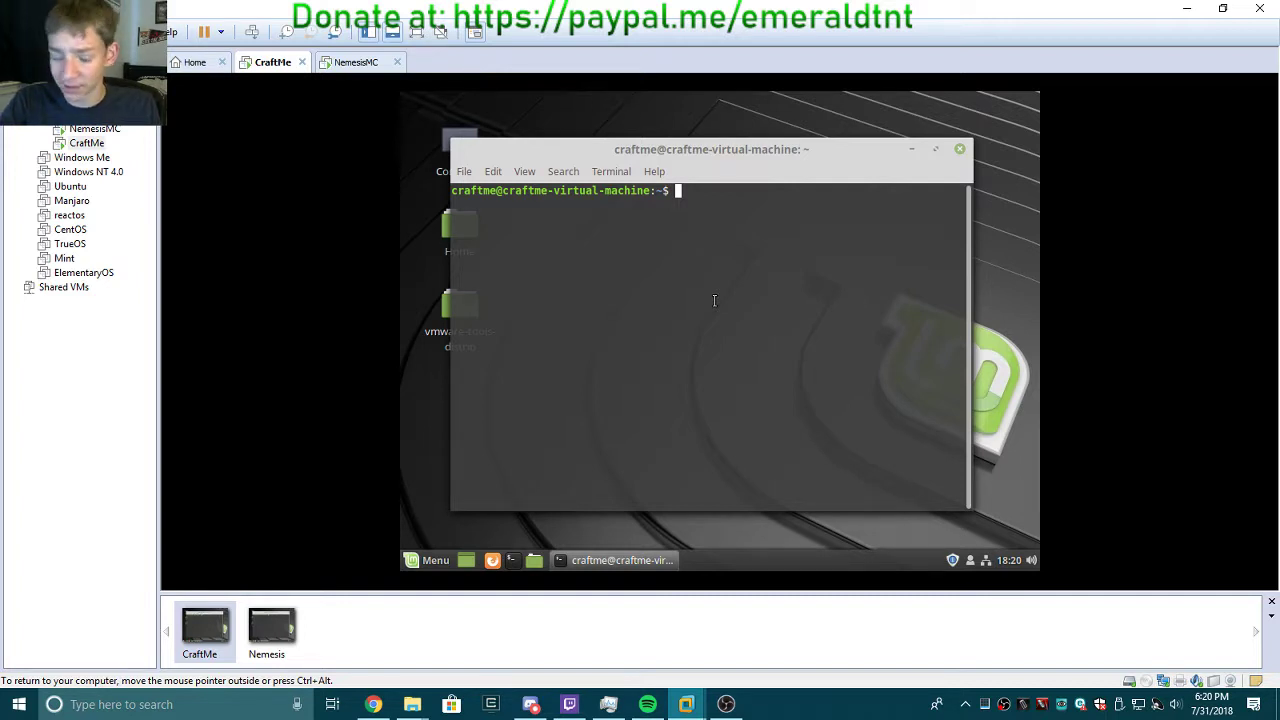
# Enter 'sudo apt update && sudo apt upgrade && sudo apt autoremove' in CraftMe's terminal and select it.
pyautogui.write('sudo apt u')
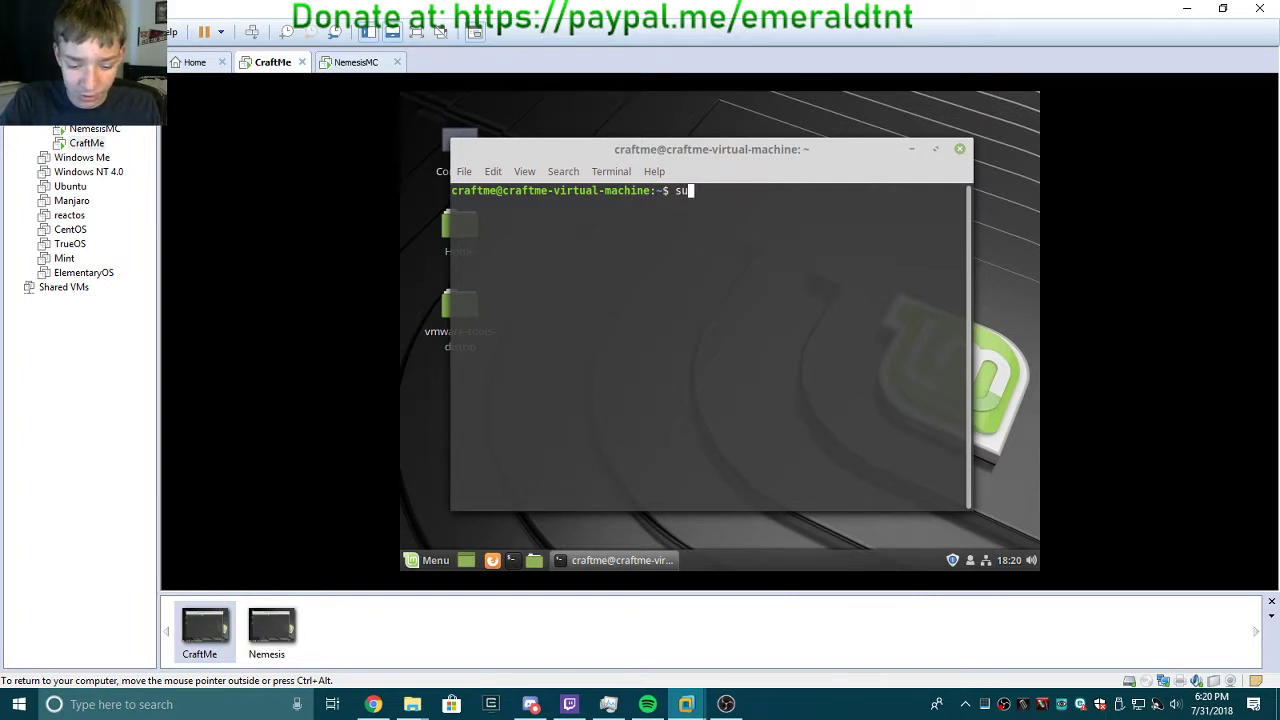
pyautogui.write('pd')
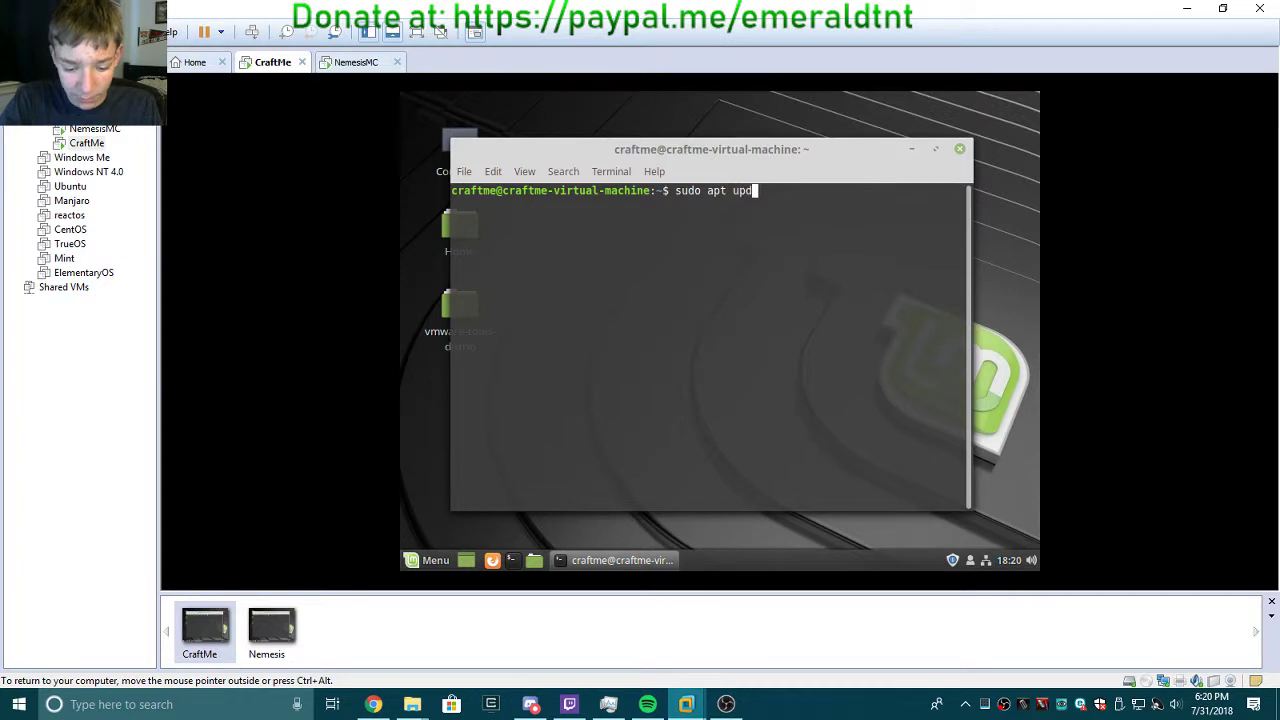
pyautogui.write('ate &&')
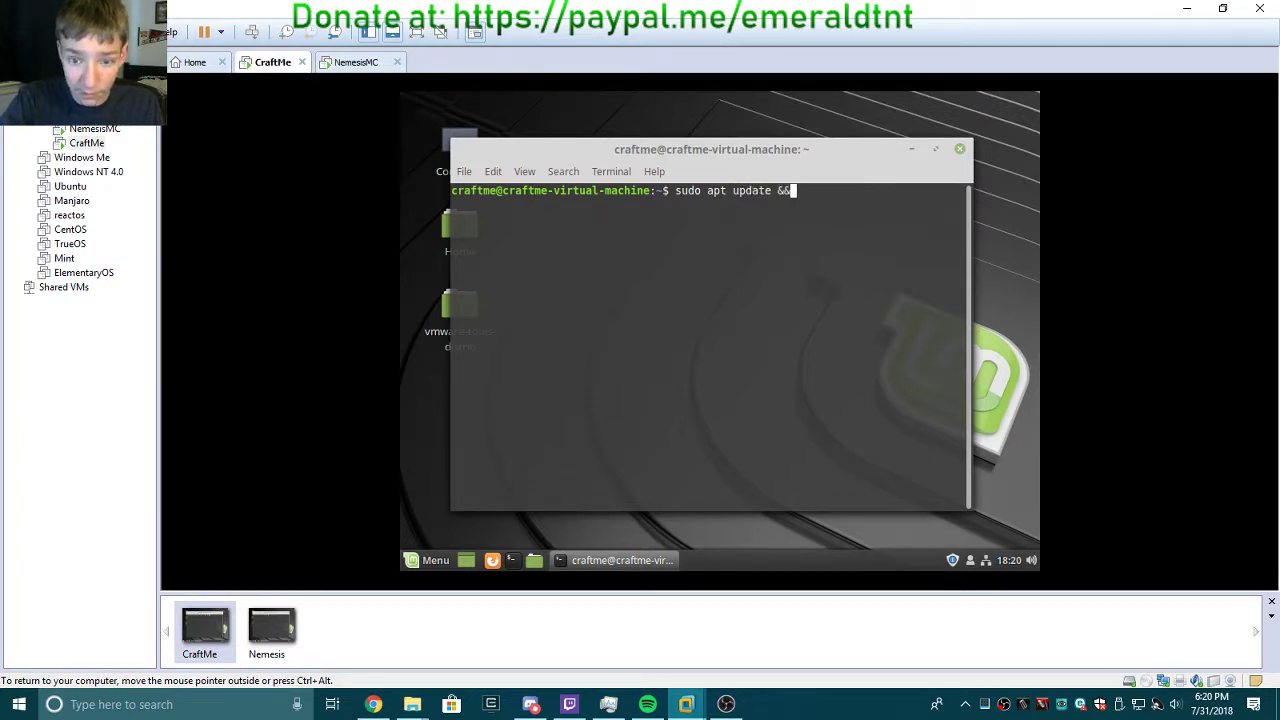
pyautogui.write(' sudo apt upgrade')
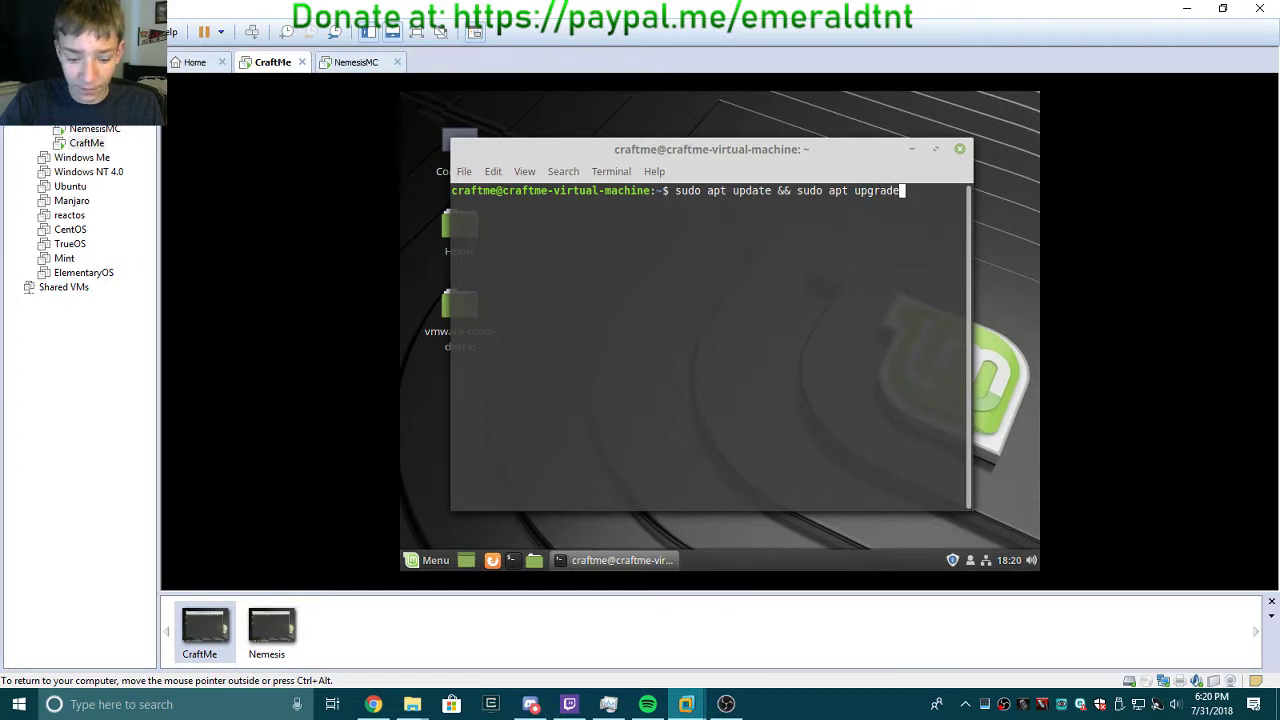
pyautogui.write(' && sudo apt ')
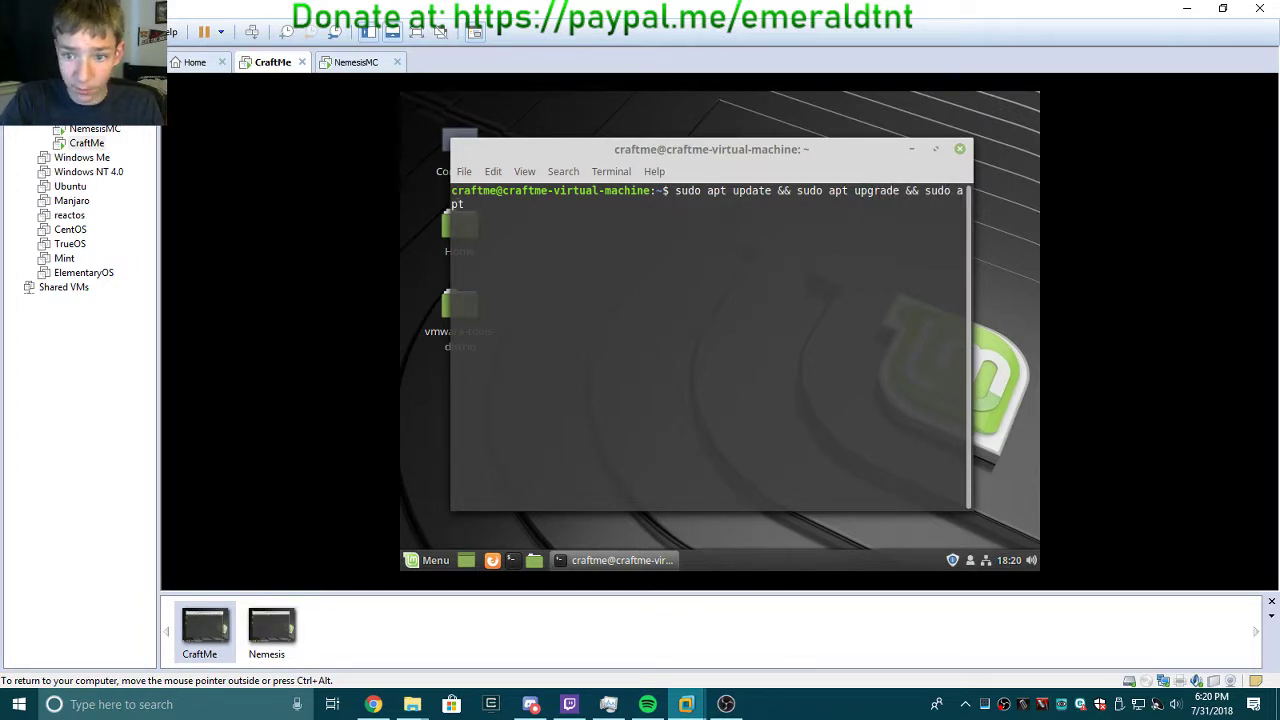
pyautogui.write('auto')
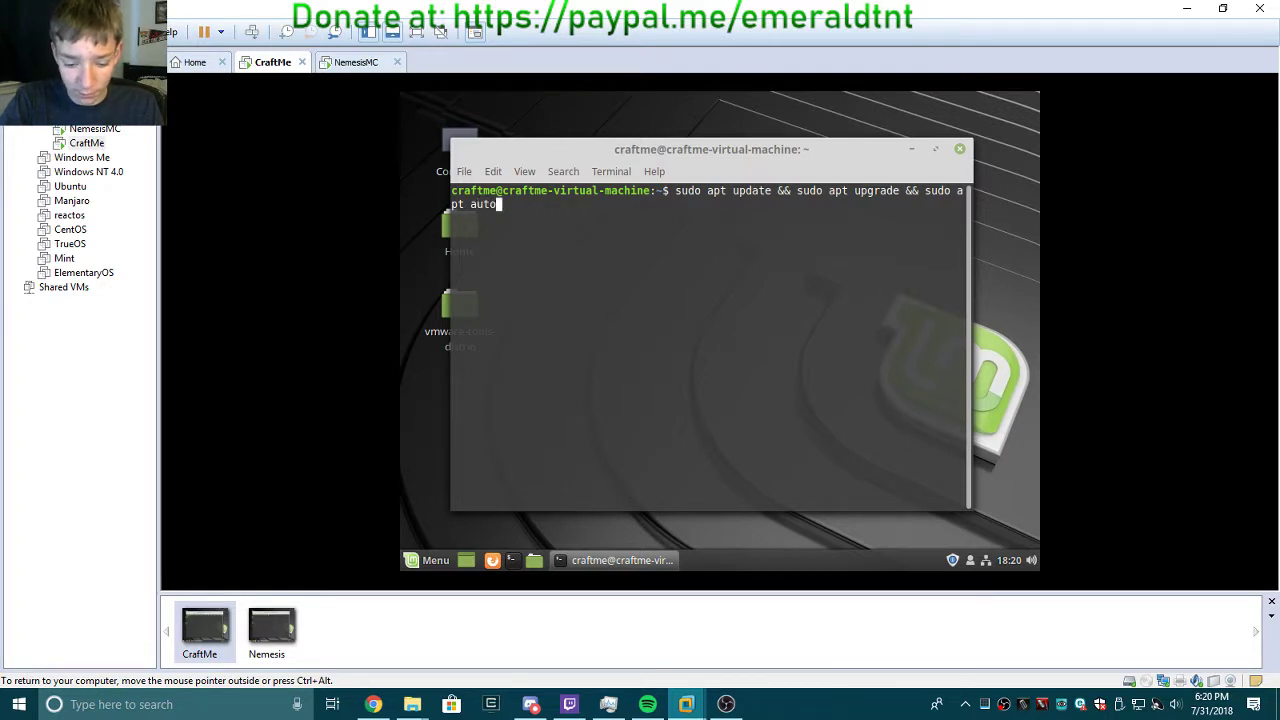
pyautogui.write('remove')
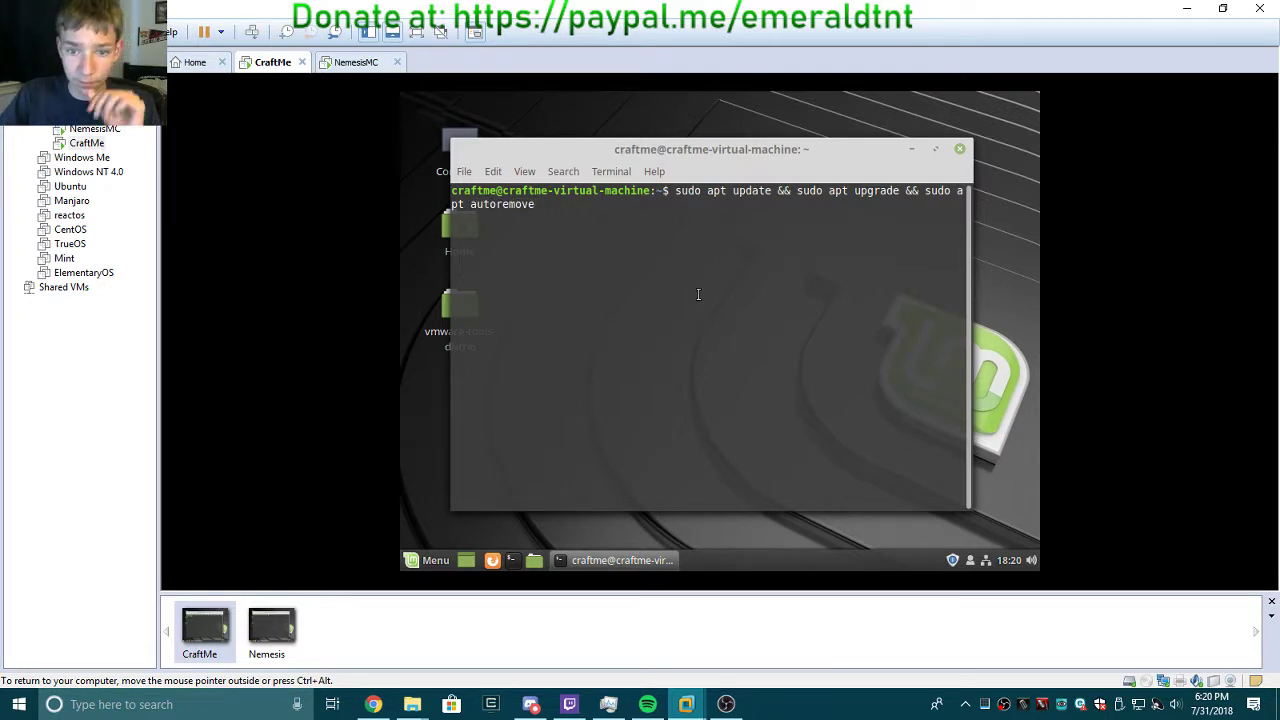
pyautogui.moveTo(540, 204); pyautogui.dragTo(675, 192)
pyautogui.hotkey('ctrl', 'c')
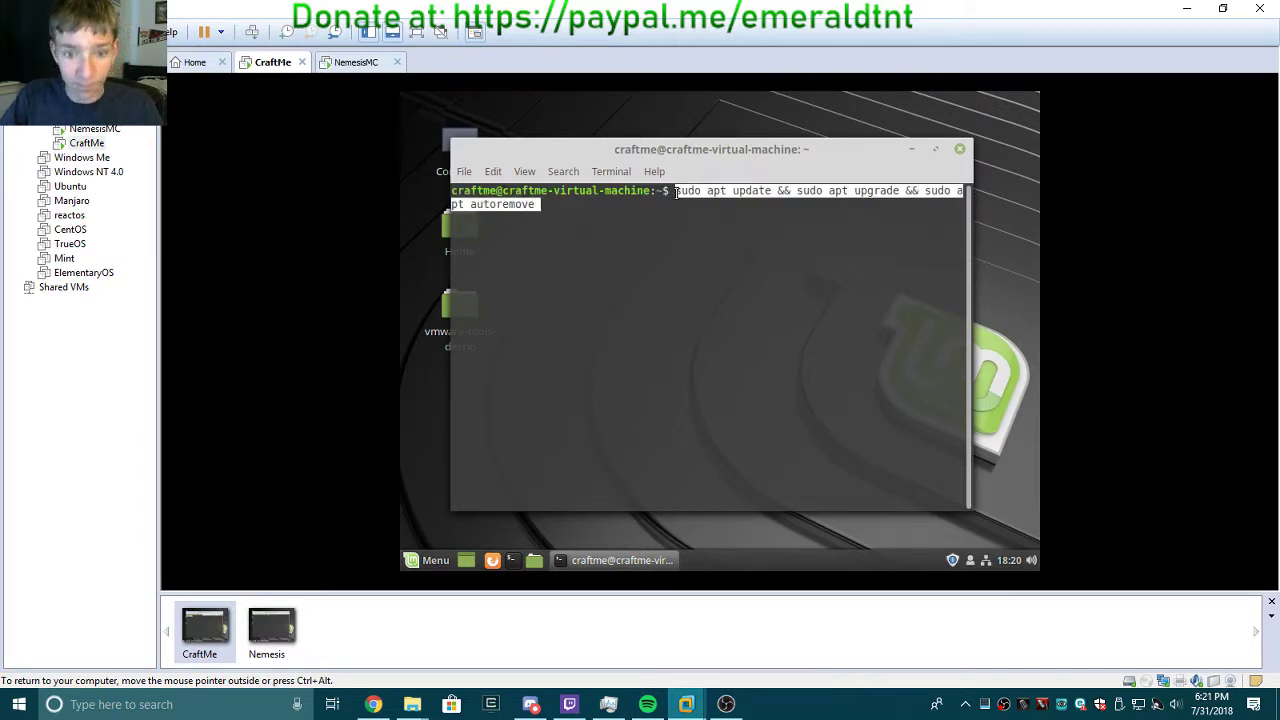
# Paste the update command into NemesisMC's terminal and launch System Settings there.
pyautogui.click(350, 62)
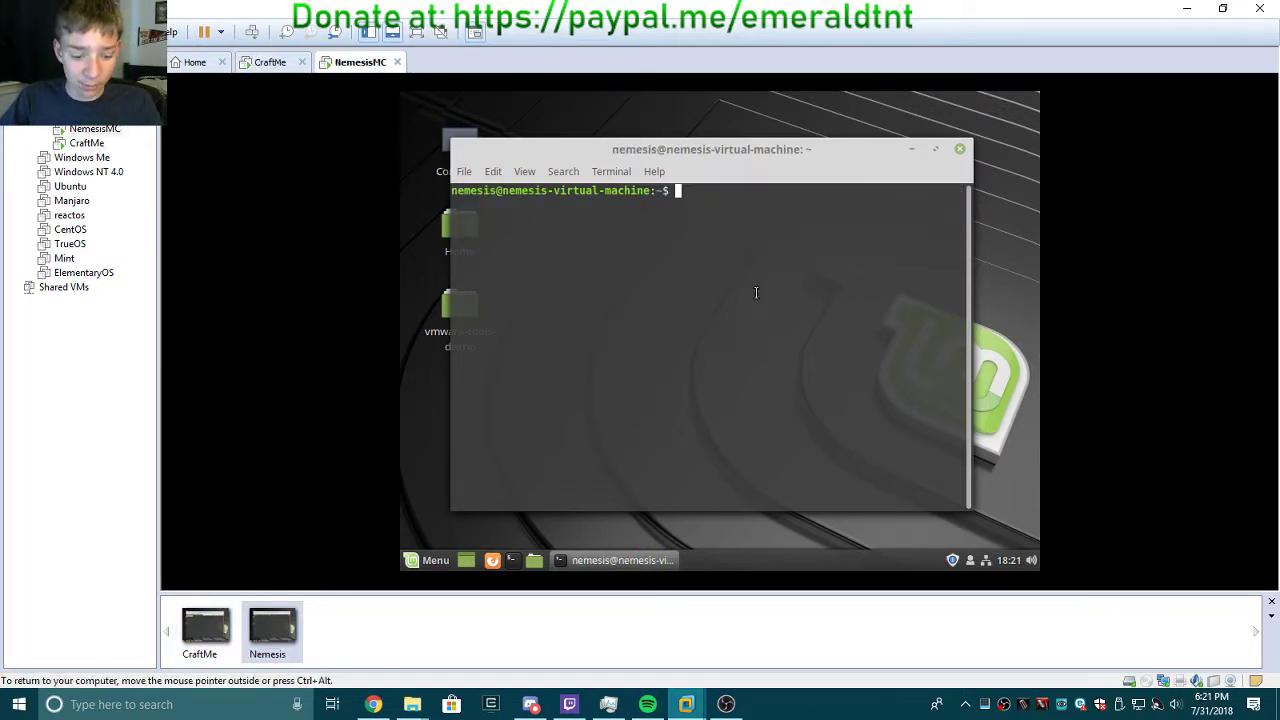
pyautogui.hotkey('ctrl', 'shift', 'v')
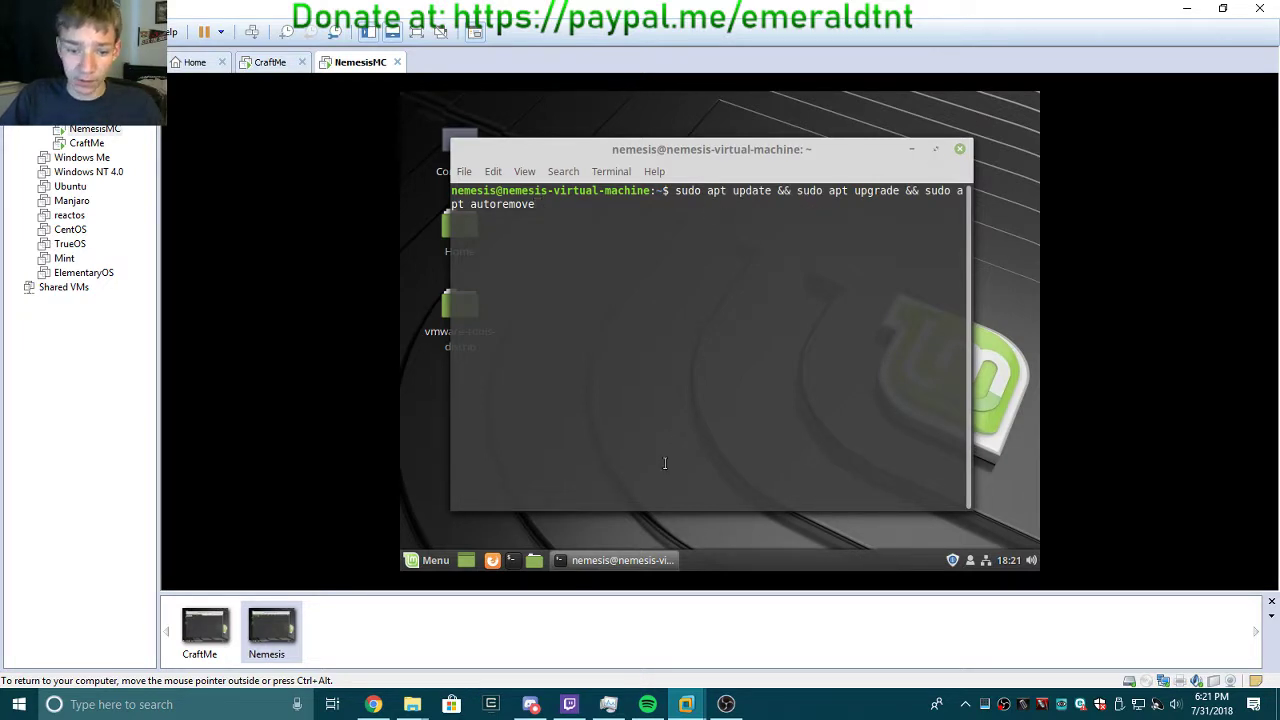
pyautogui.rightClick(757, 525)
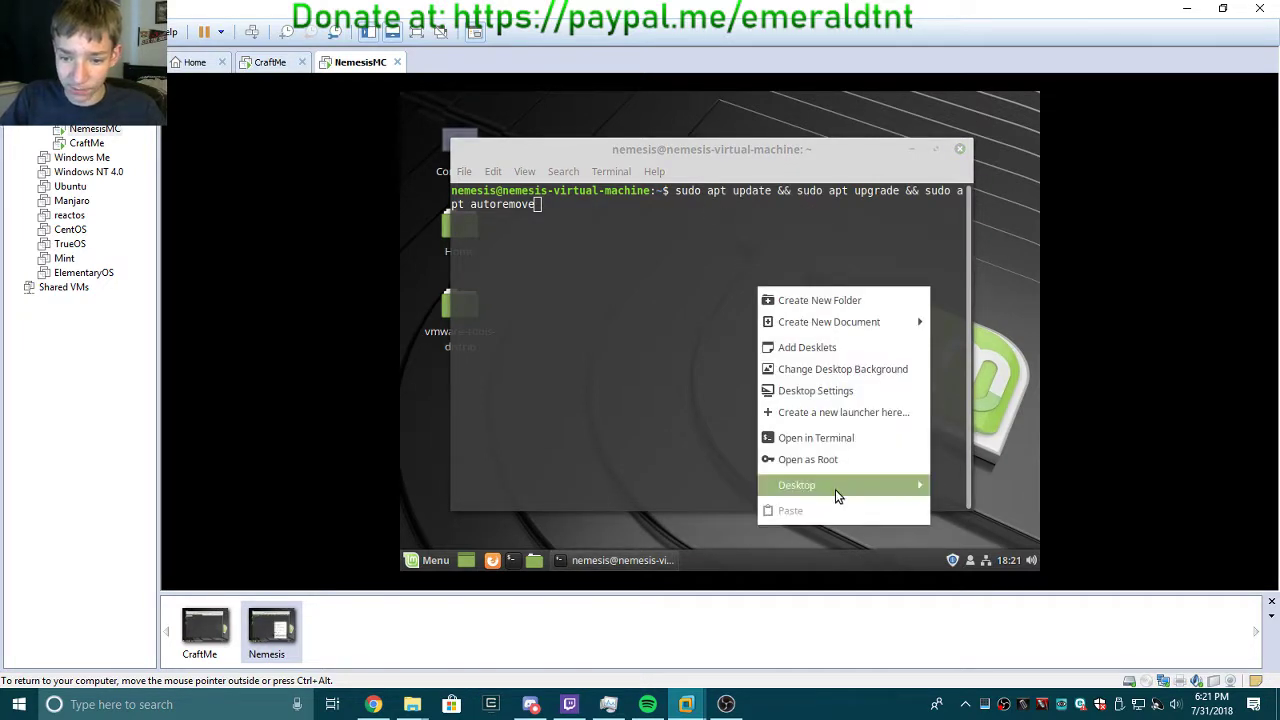
pyautogui.moveTo(835, 489)
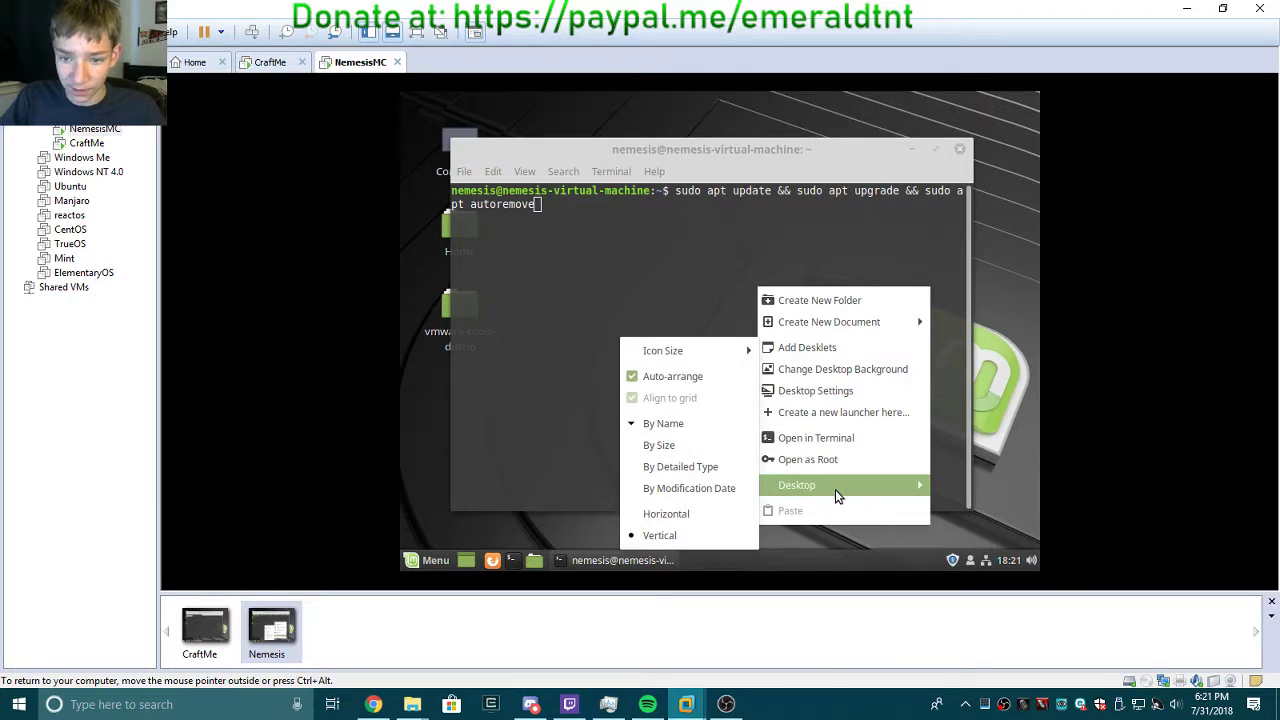
pyautogui.click(404, 562)
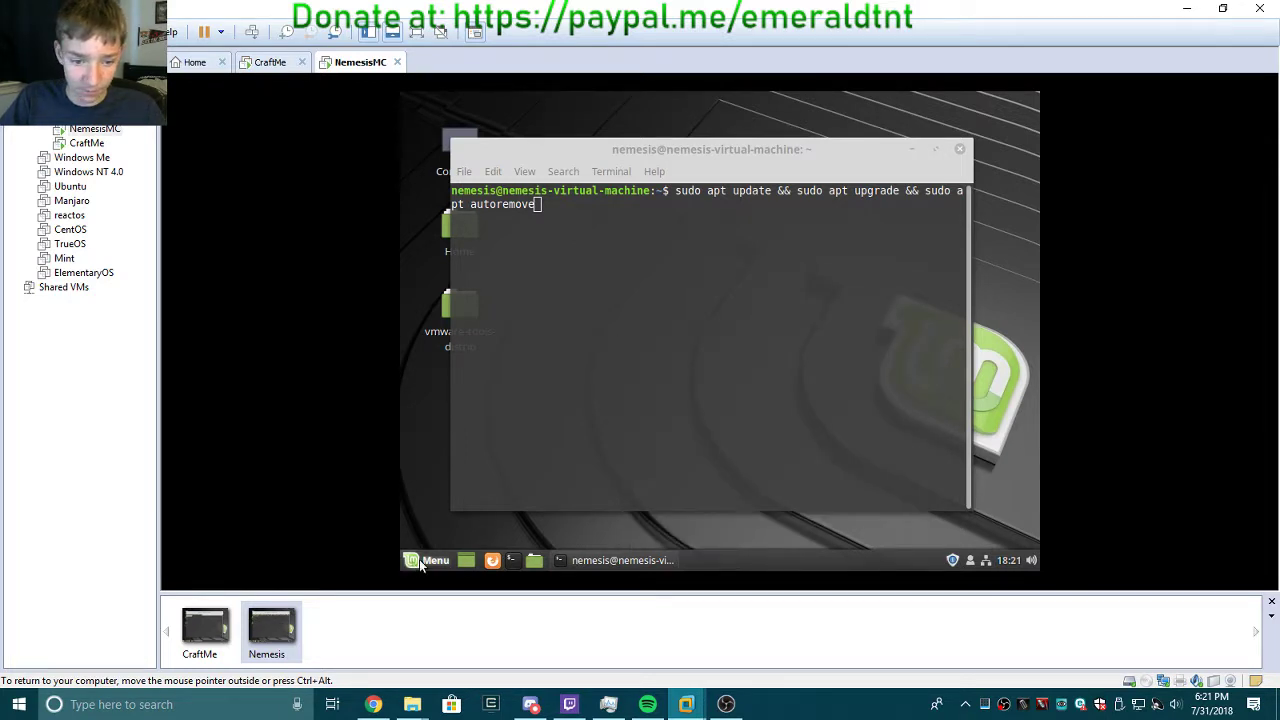
pyautogui.click(419, 559)
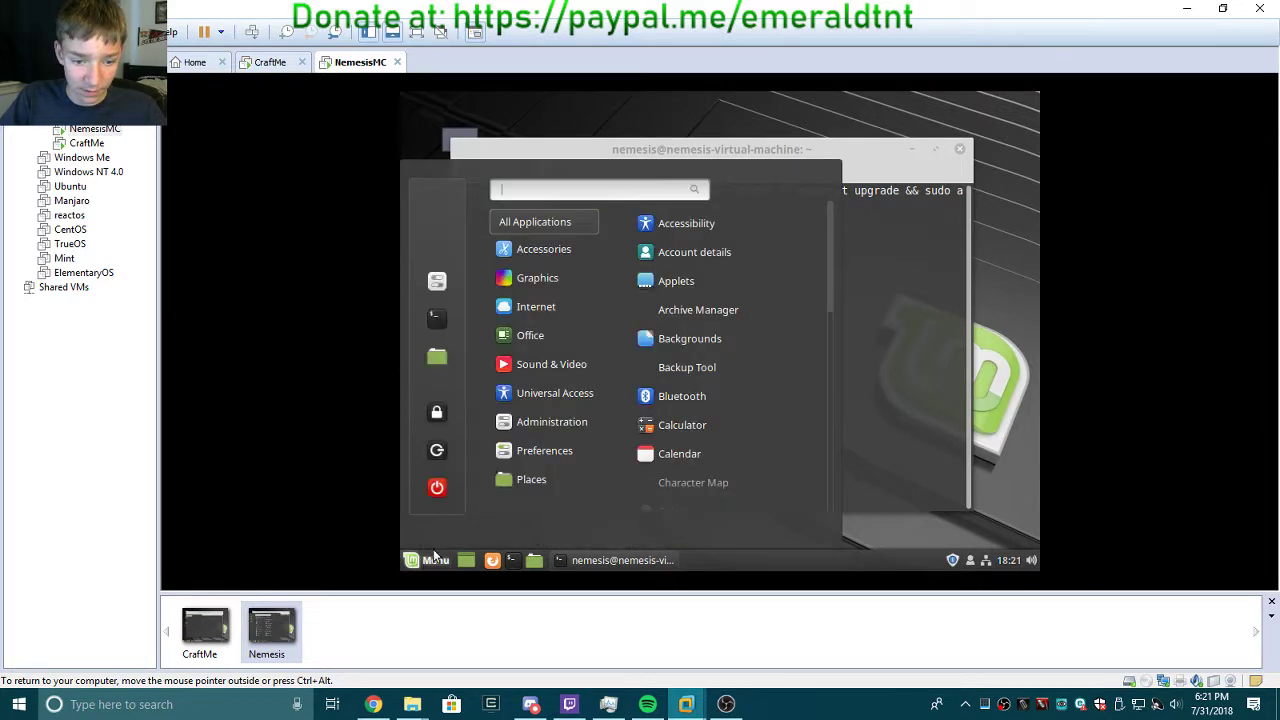
pyautogui.click(436, 281)
# Launch System Settings on CraftMe, closing a stray Software Manager window, then return to NemesisMC.
pyautogui.click(287, 64)
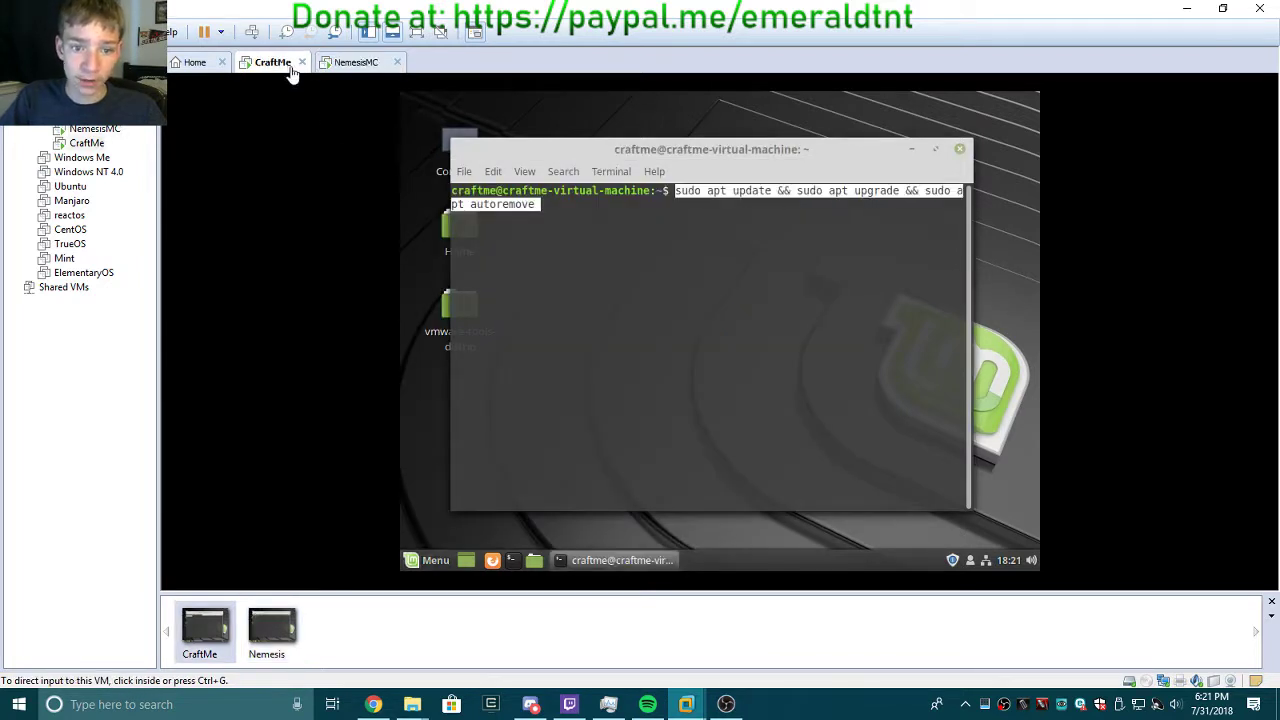
pyautogui.click(541, 204)
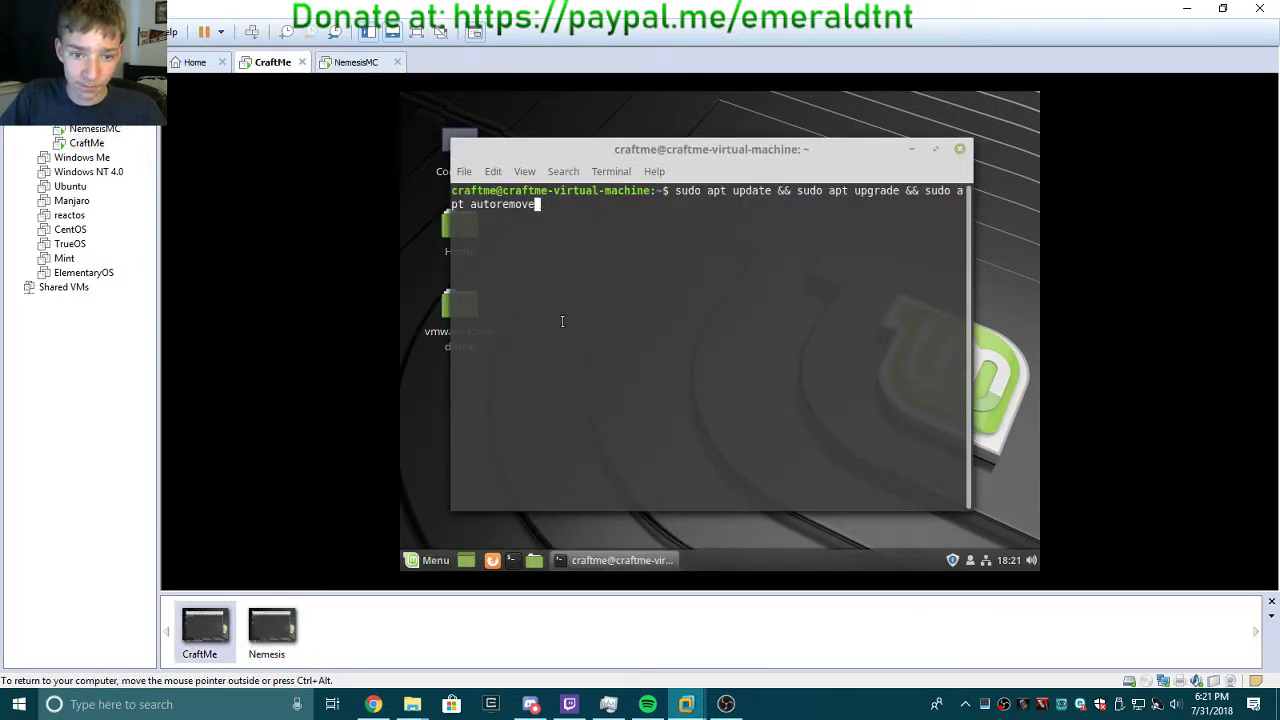
pyautogui.click(420, 560)
pyautogui.click(438, 246)
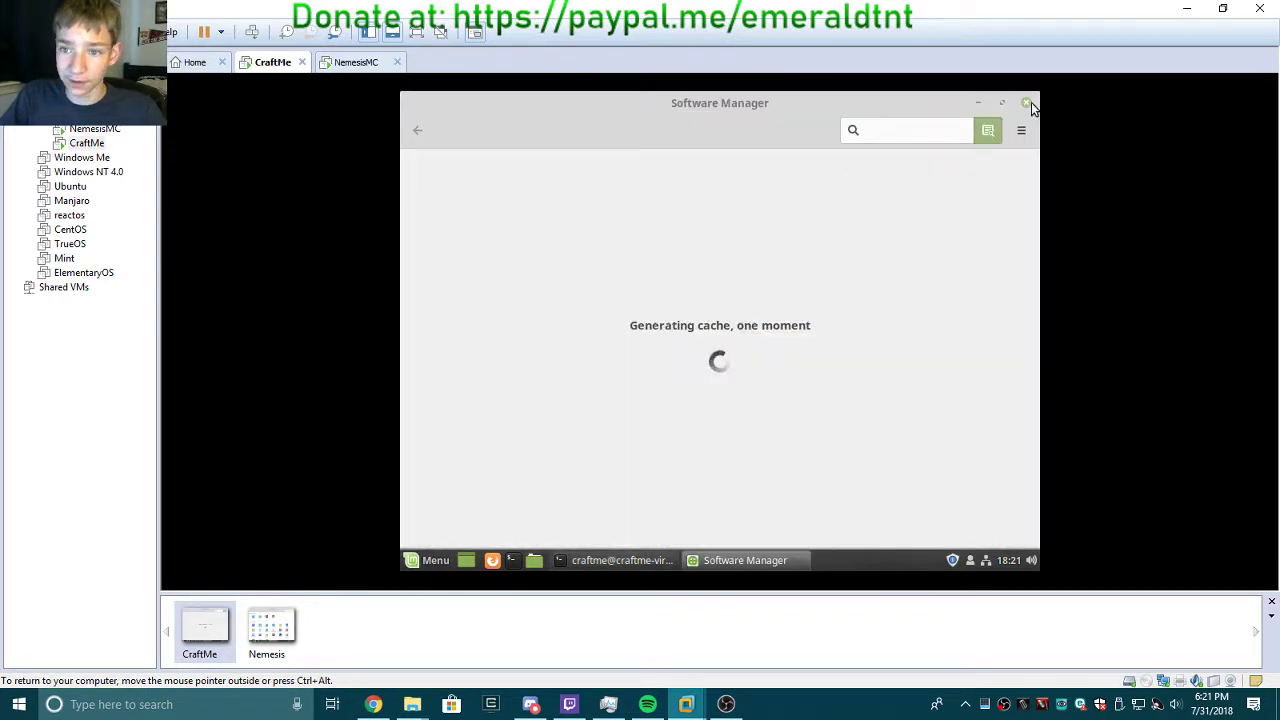
pyautogui.click(1029, 103)
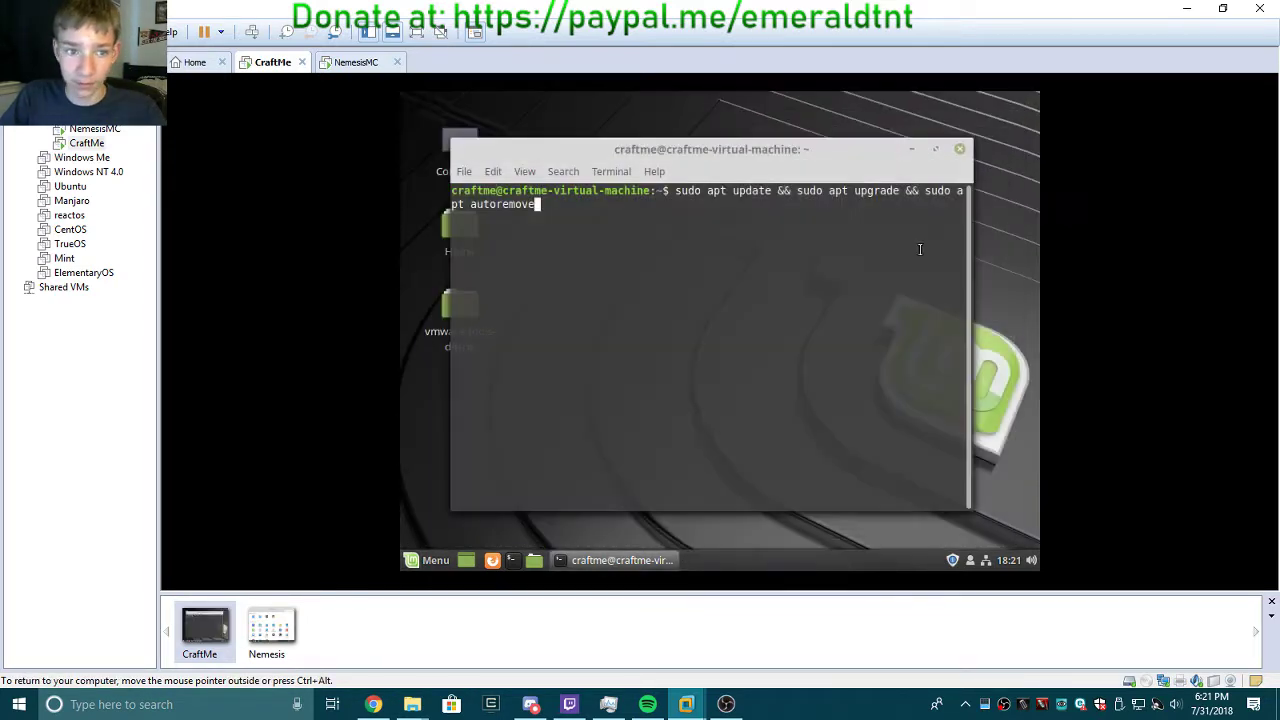
pyautogui.click(415, 562)
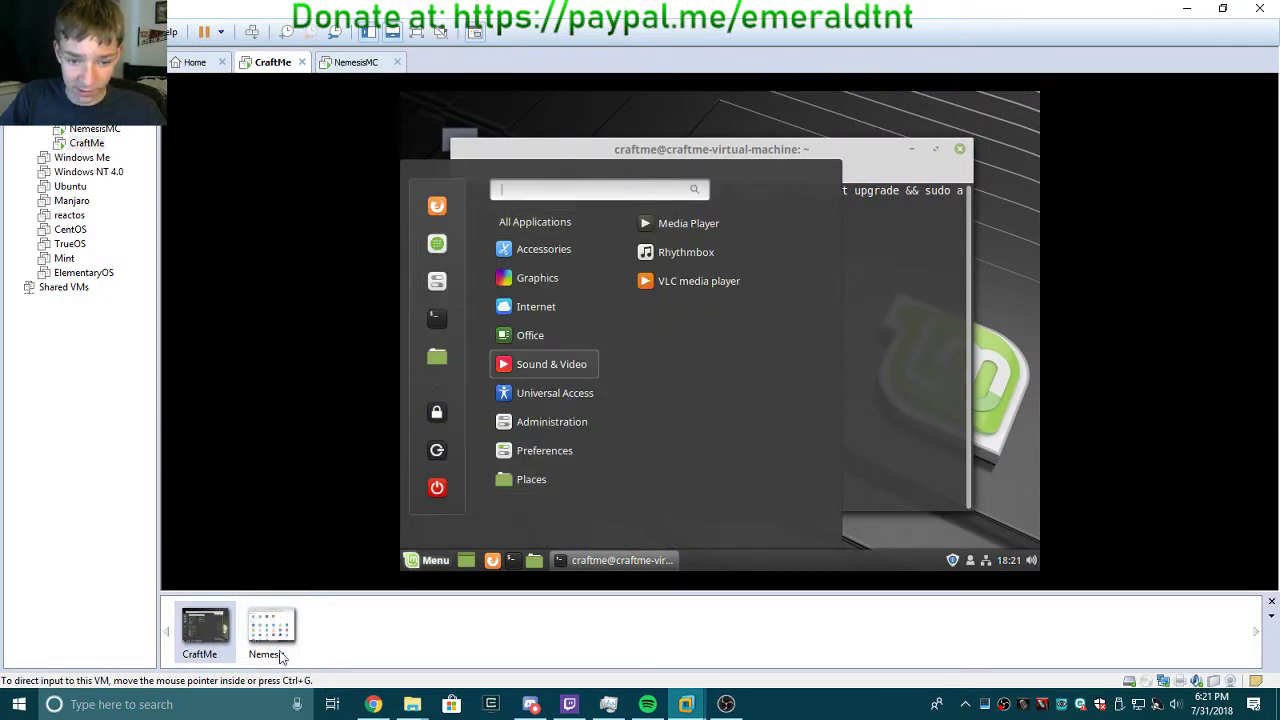
pyautogui.click(443, 287)
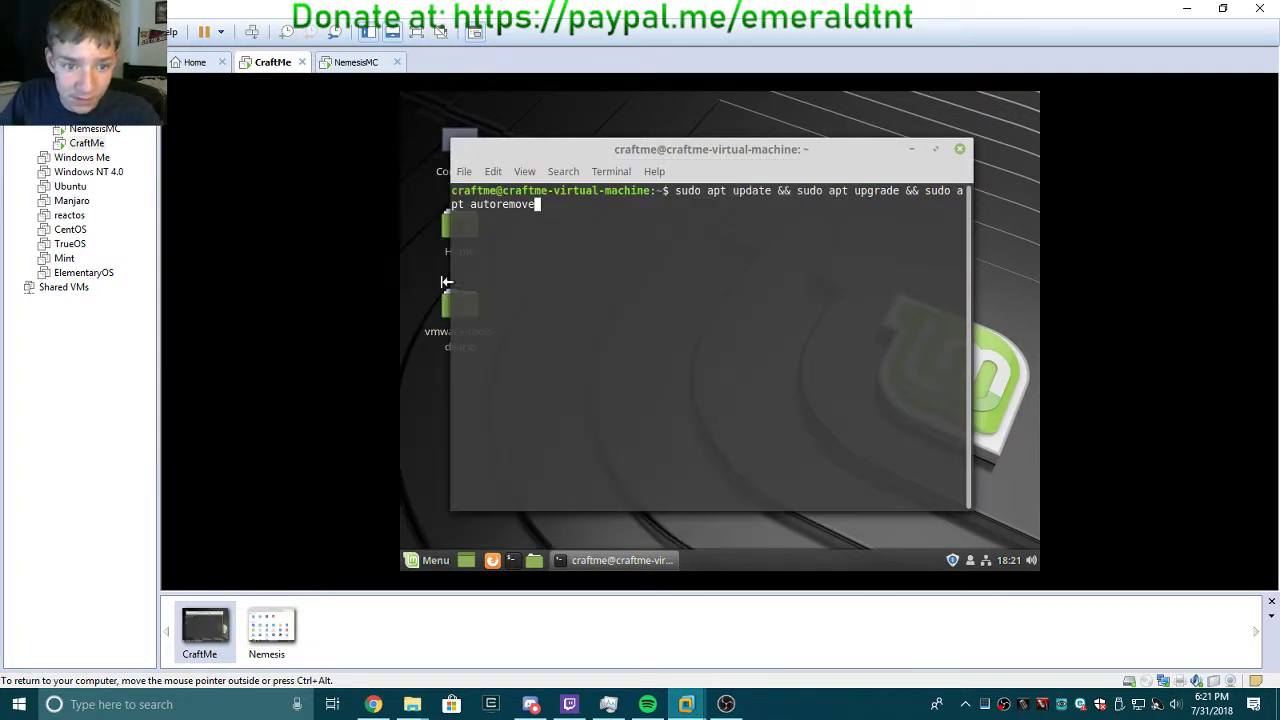
pyautogui.click(340, 62)
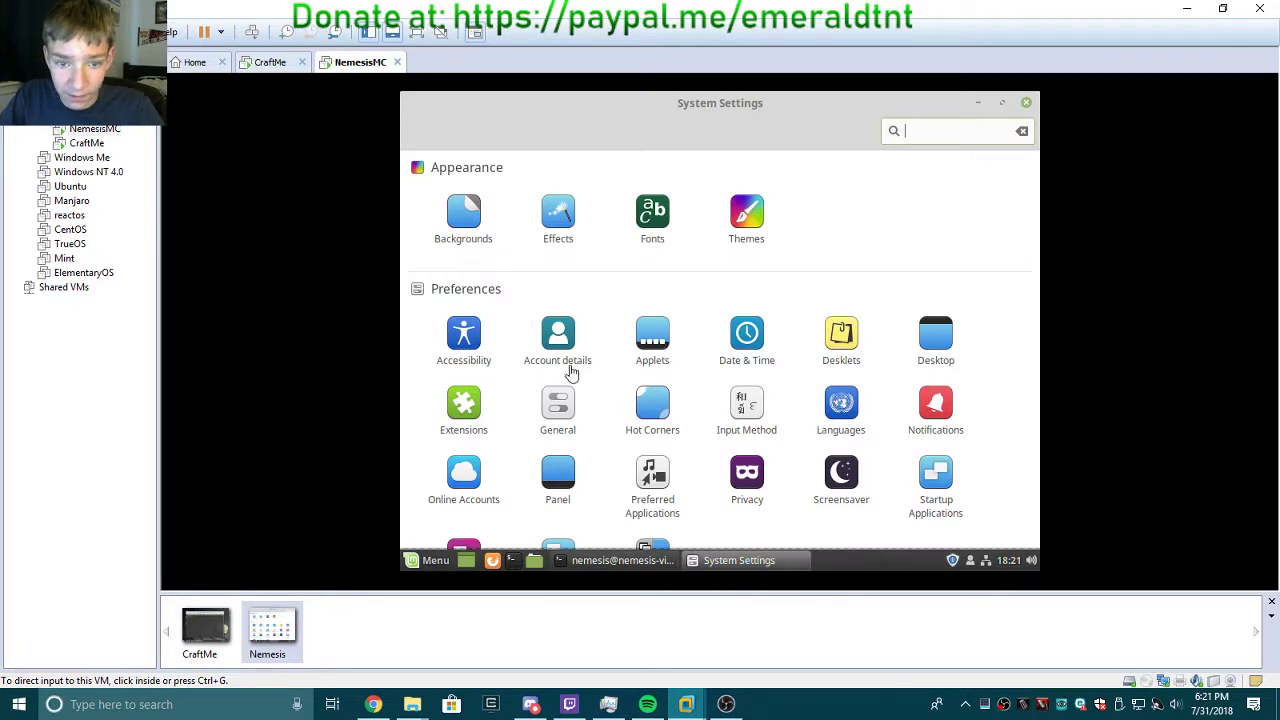
# Set NemesisMC's resolution to 1280 x 768 (16:10), keep it, and close Display.
pyautogui.scroll(-5, 991, 397)
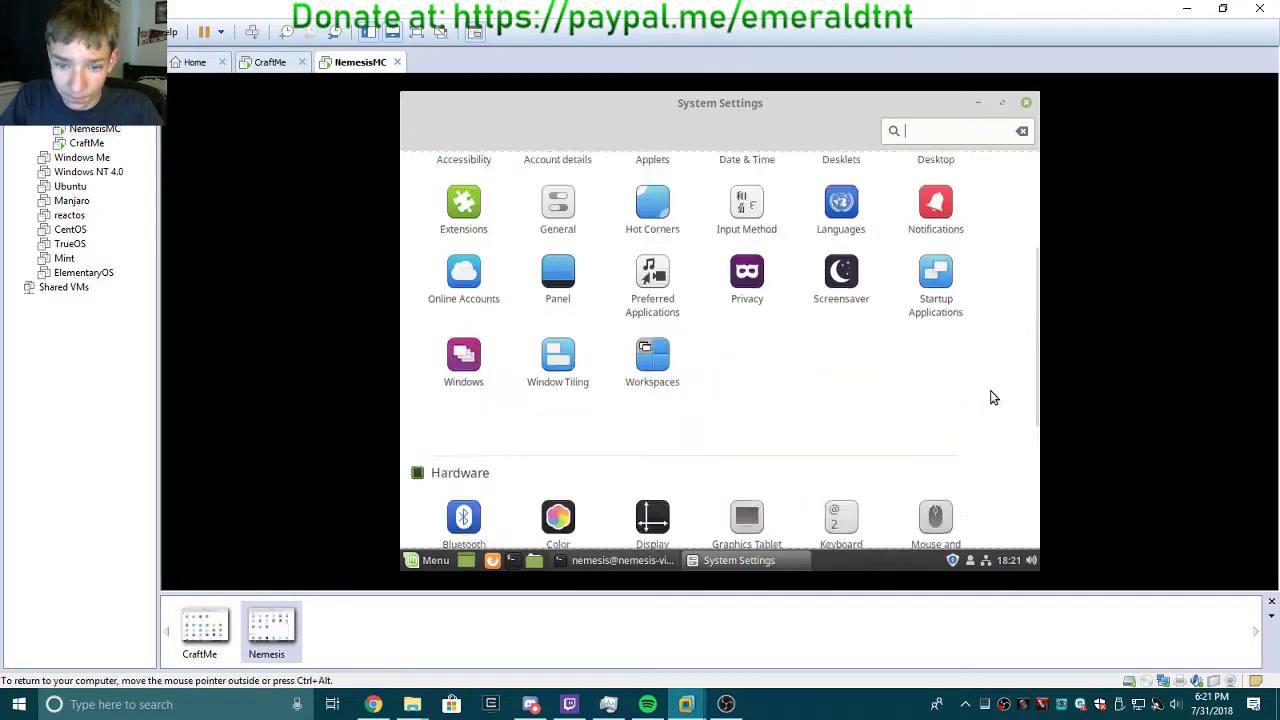
pyautogui.click(646, 480)
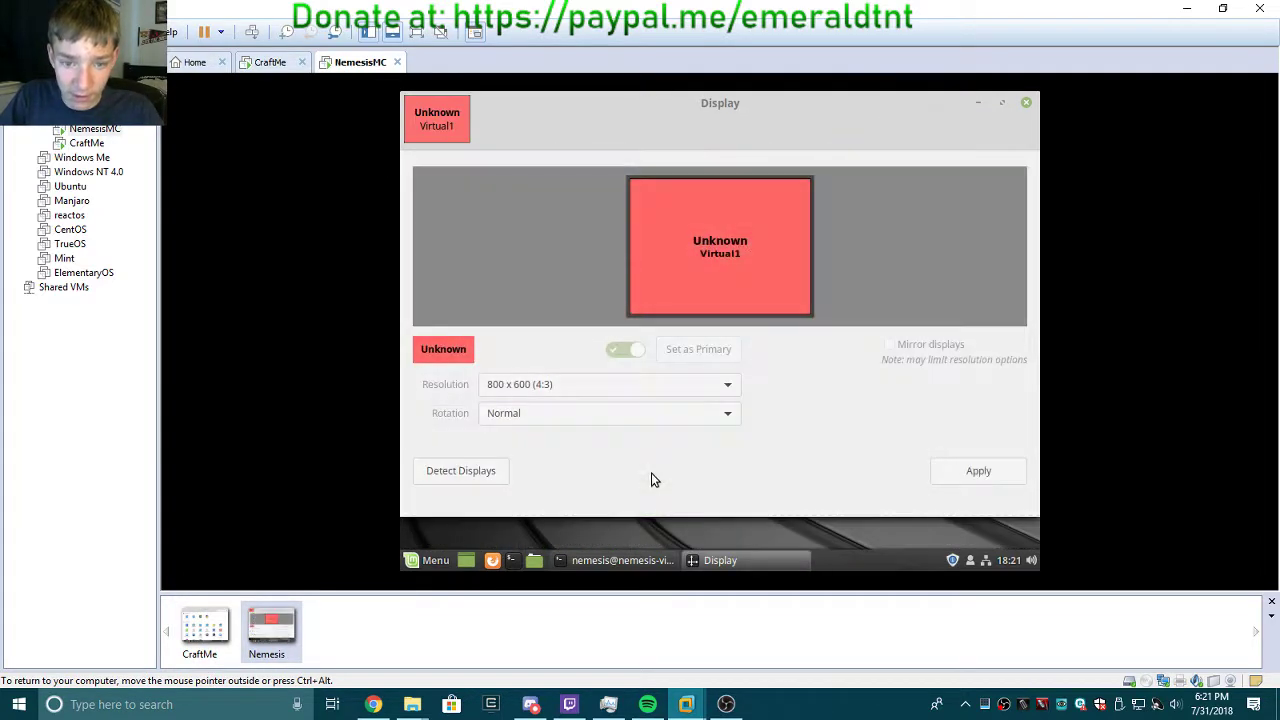
pyautogui.click(585, 384)
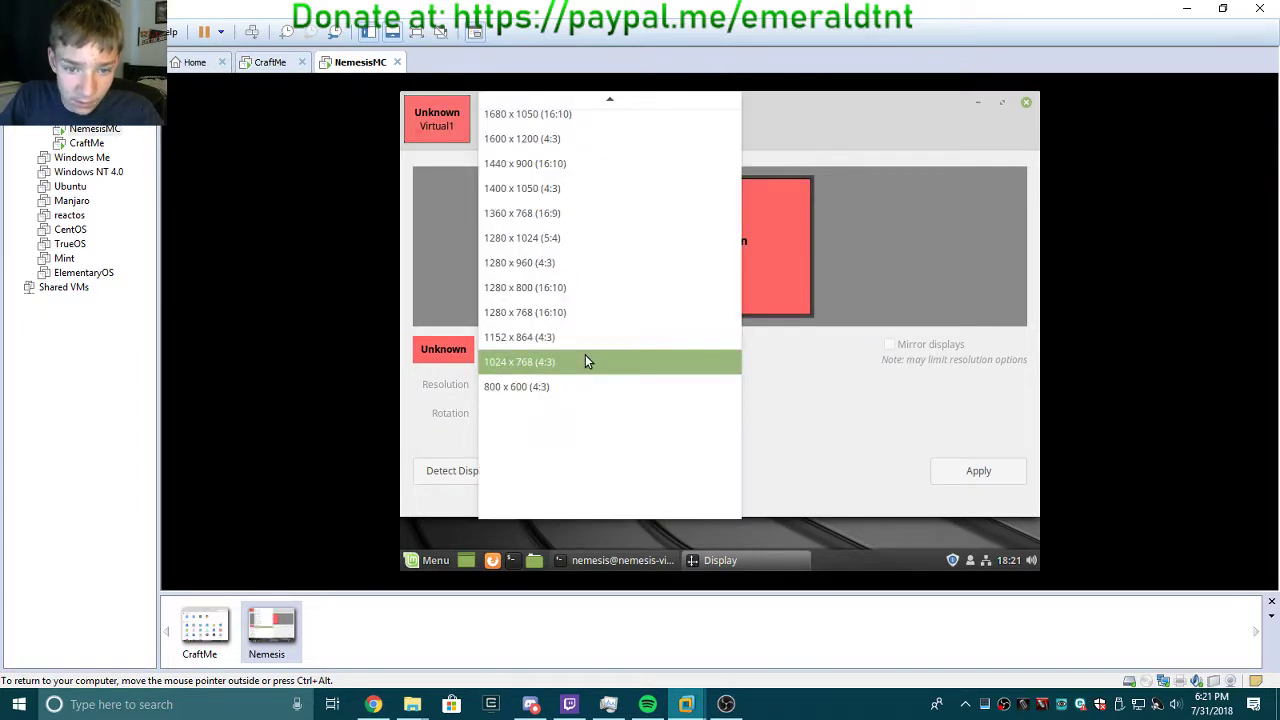
pyautogui.click(585, 318)
pyautogui.click(965, 470)
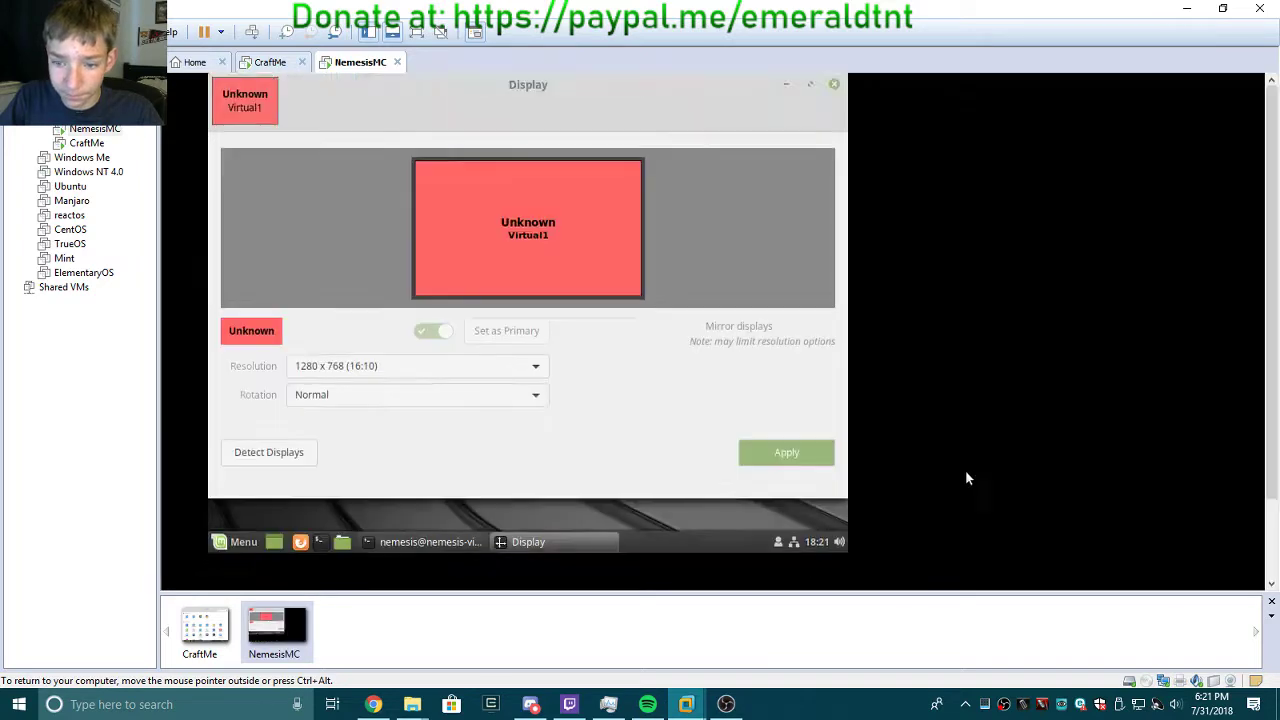
pyautogui.click(670, 312)
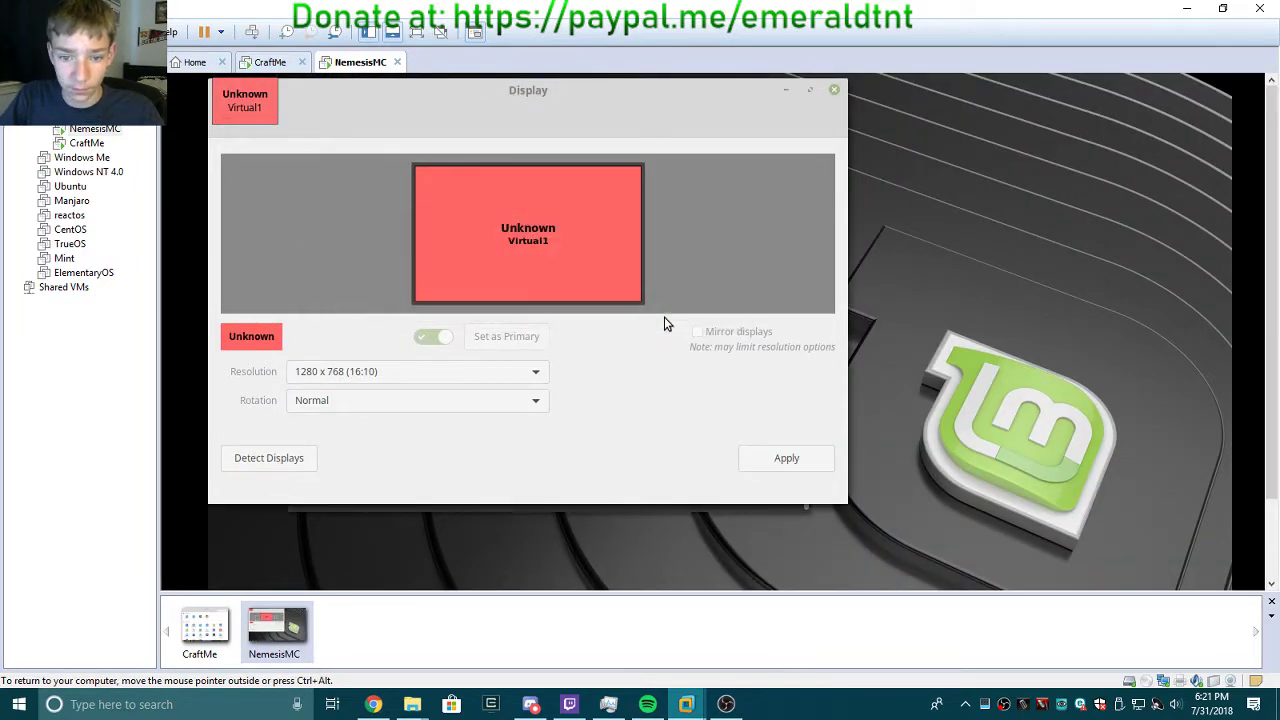
pyautogui.click(834, 89)
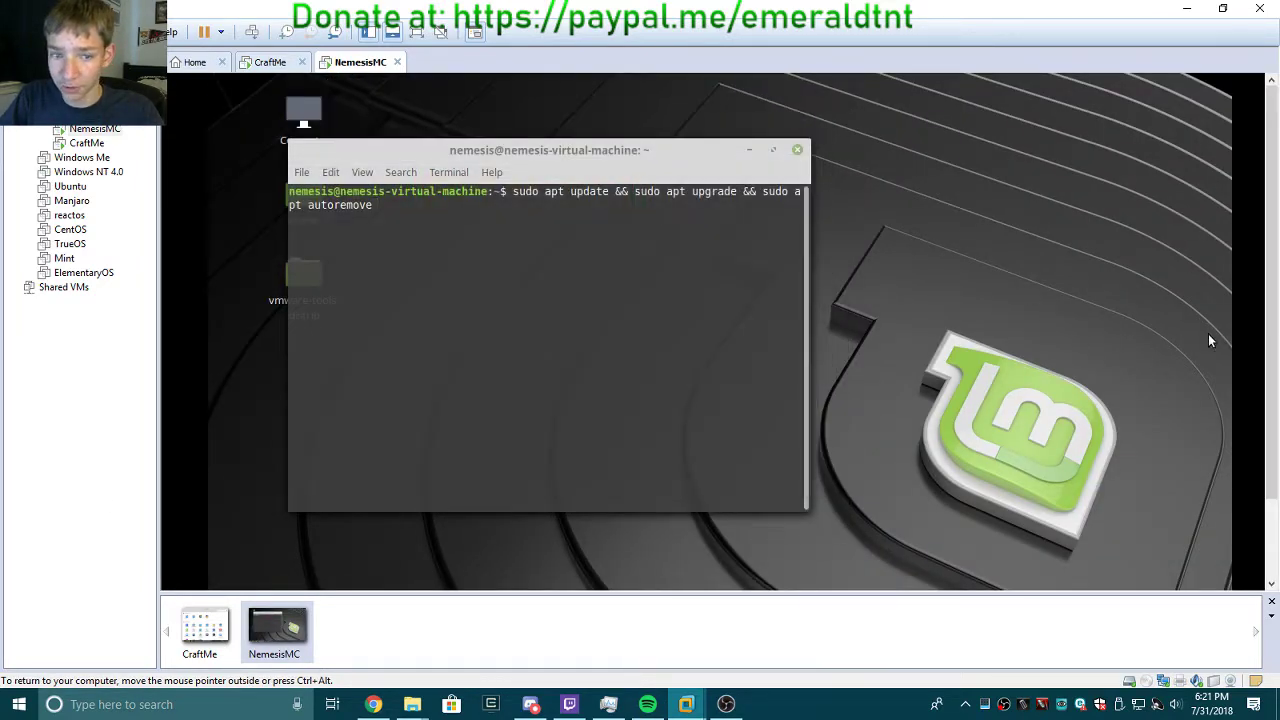
# Set CraftMe's resolution to 1280 x 768 (16:10) and keep the configuration.
pyautogui.click(268, 62)
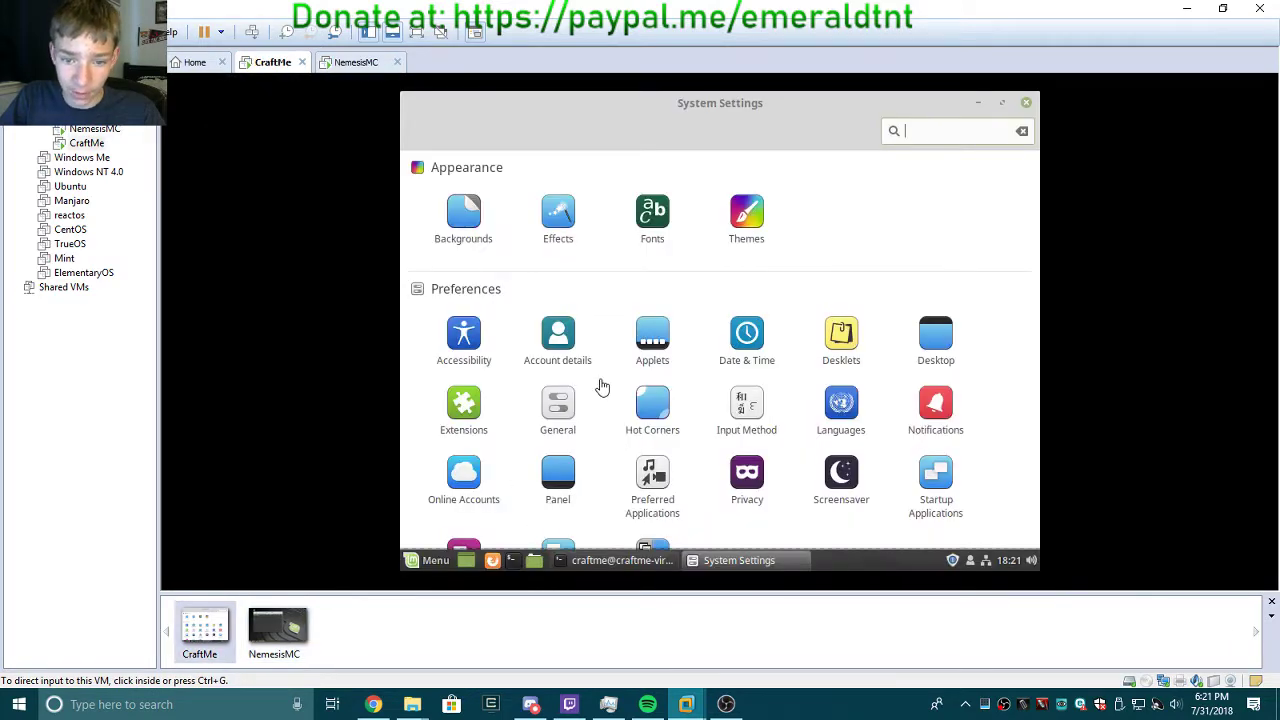
pyautogui.scroll(-3, 831, 280)
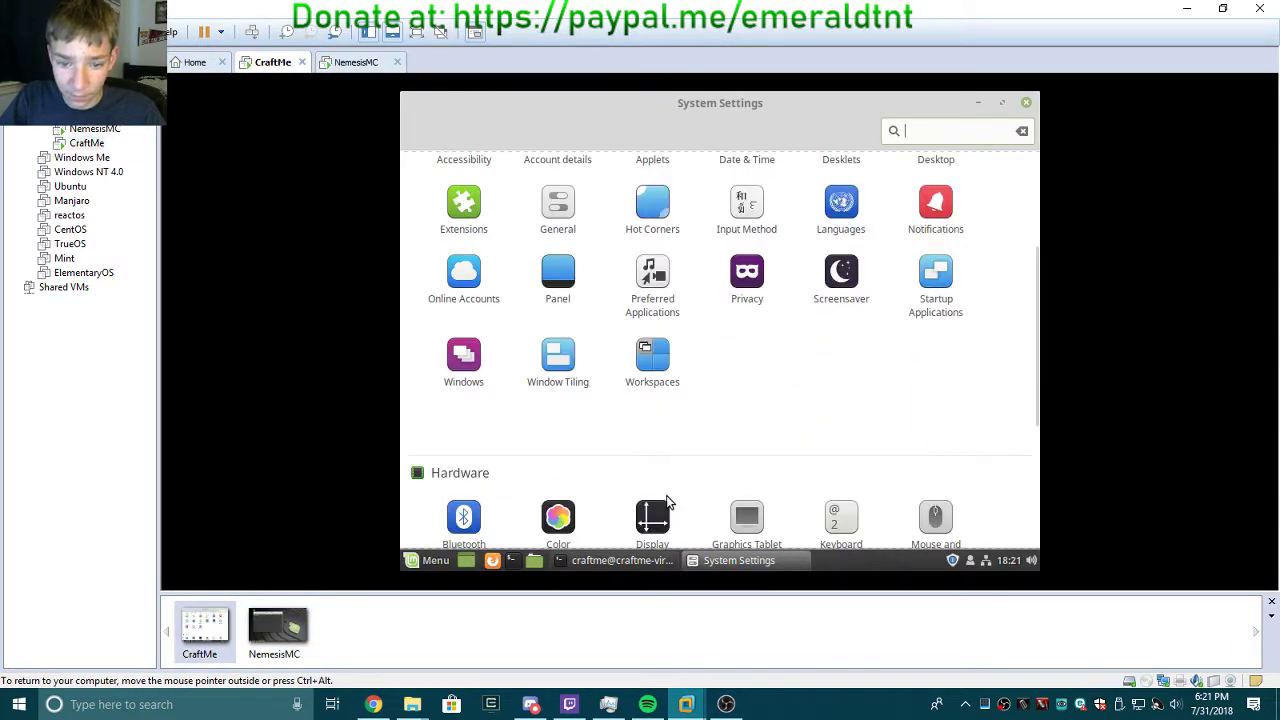
pyautogui.click(652, 528)
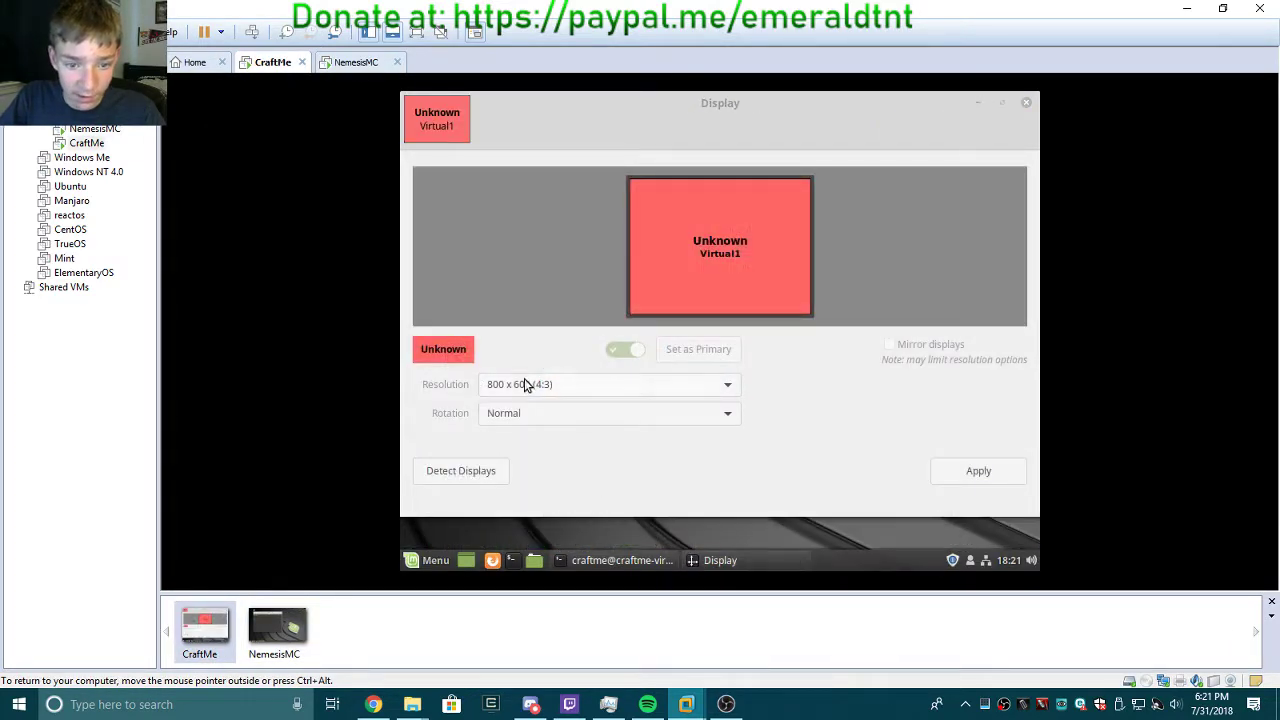
pyautogui.click(524, 378)
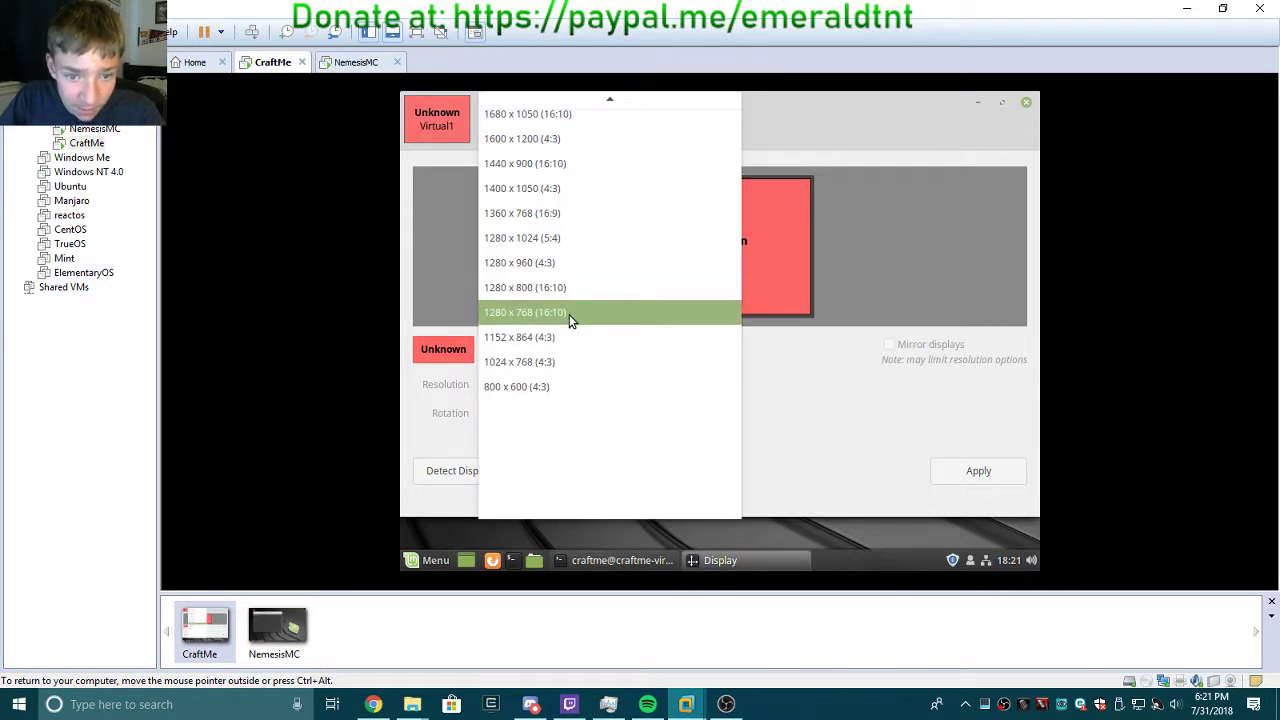
pyautogui.click(569, 314)
pyautogui.click(975, 468)
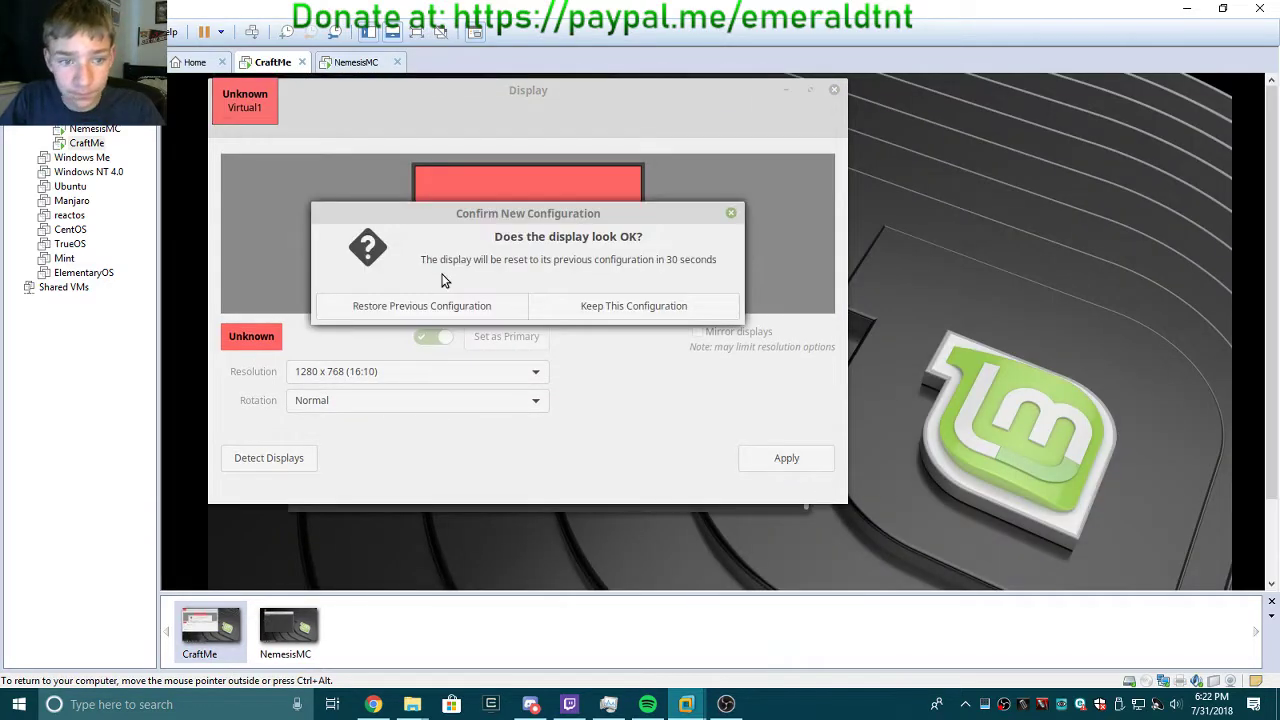
pyautogui.click(650, 315)
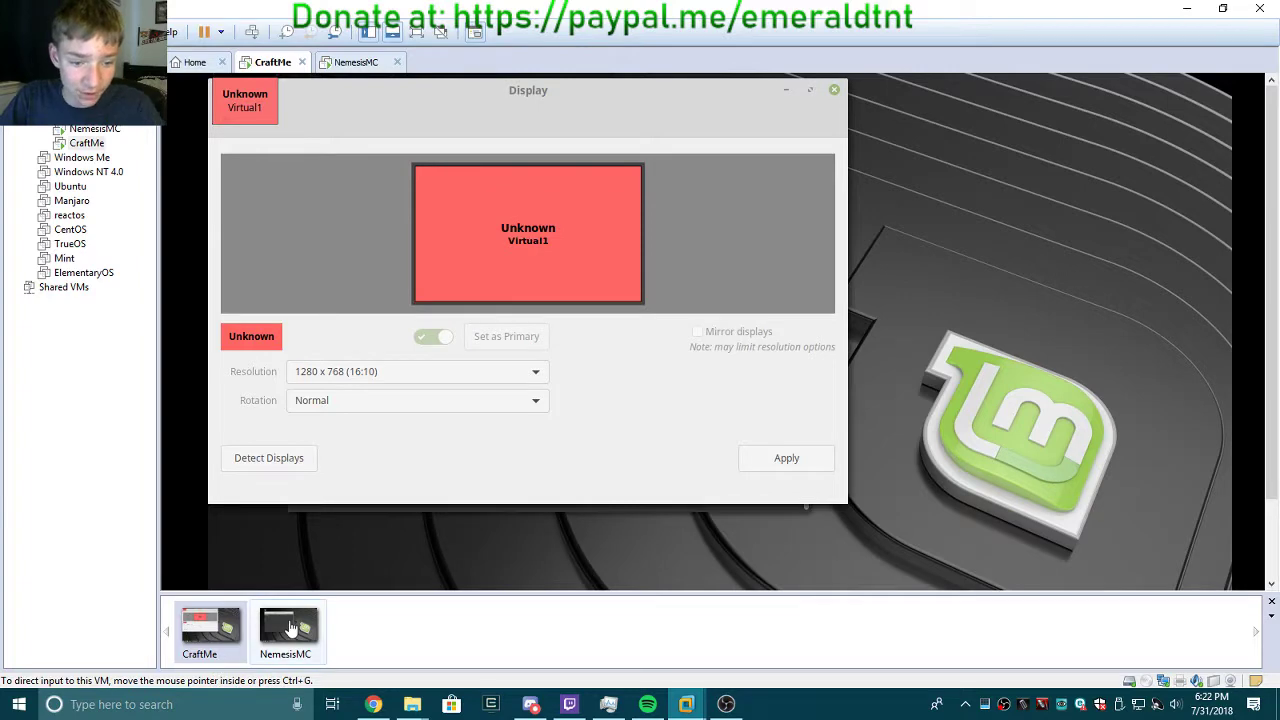
# Compare both VMs' displays, then close CraftMe's Display settings.
pyautogui.click(288, 628)
pyautogui.click(214, 651)
pyautogui.click(300, 654)
pyautogui.click(236, 655)
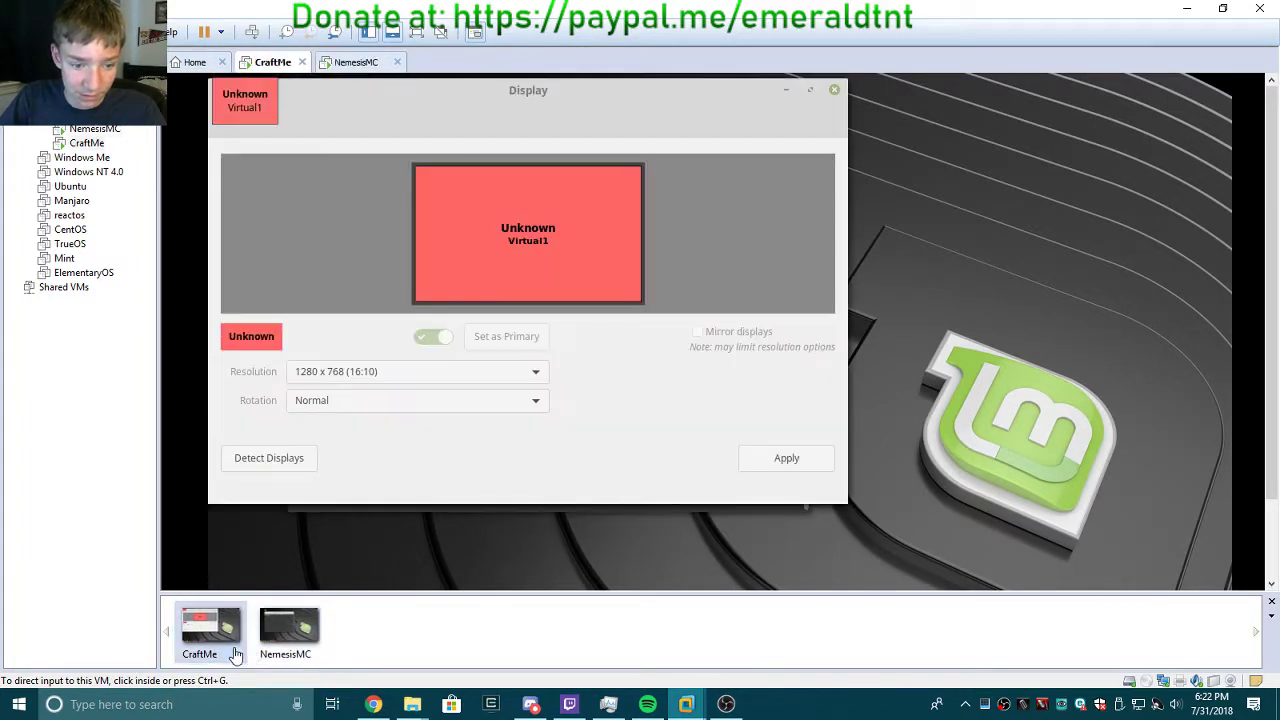
pyautogui.click(303, 651)
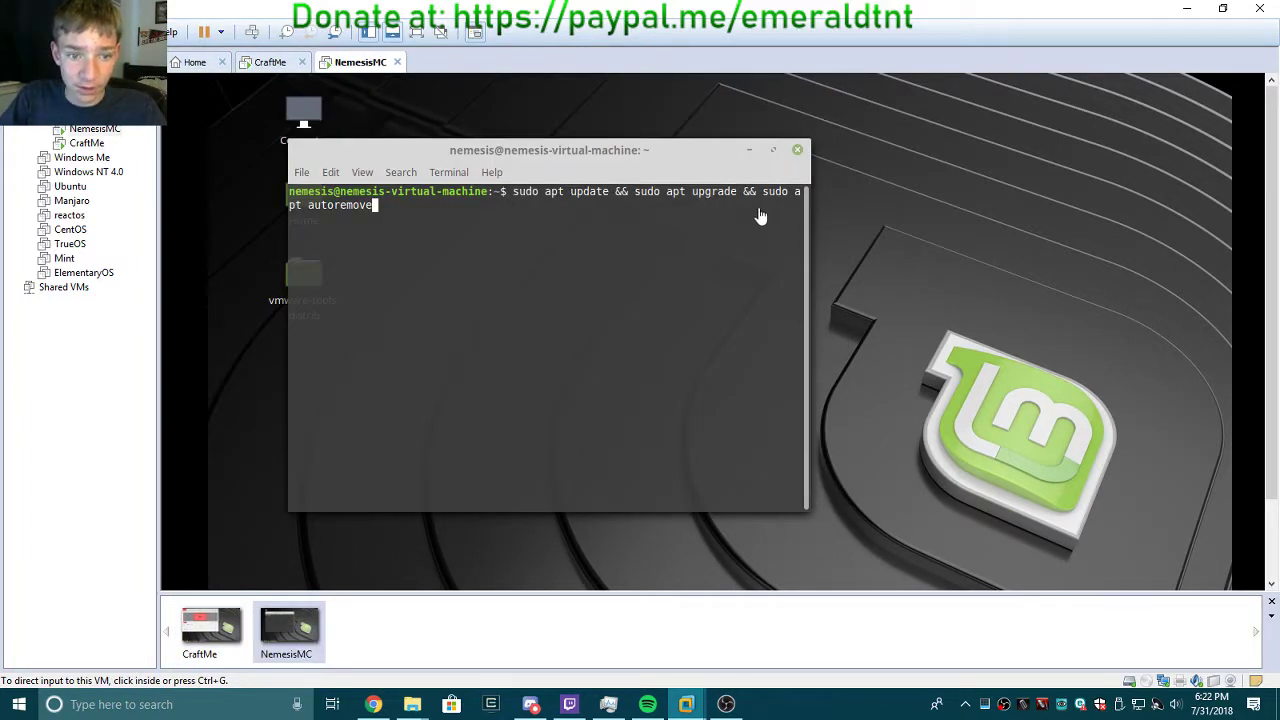
pyautogui.click(200, 630)
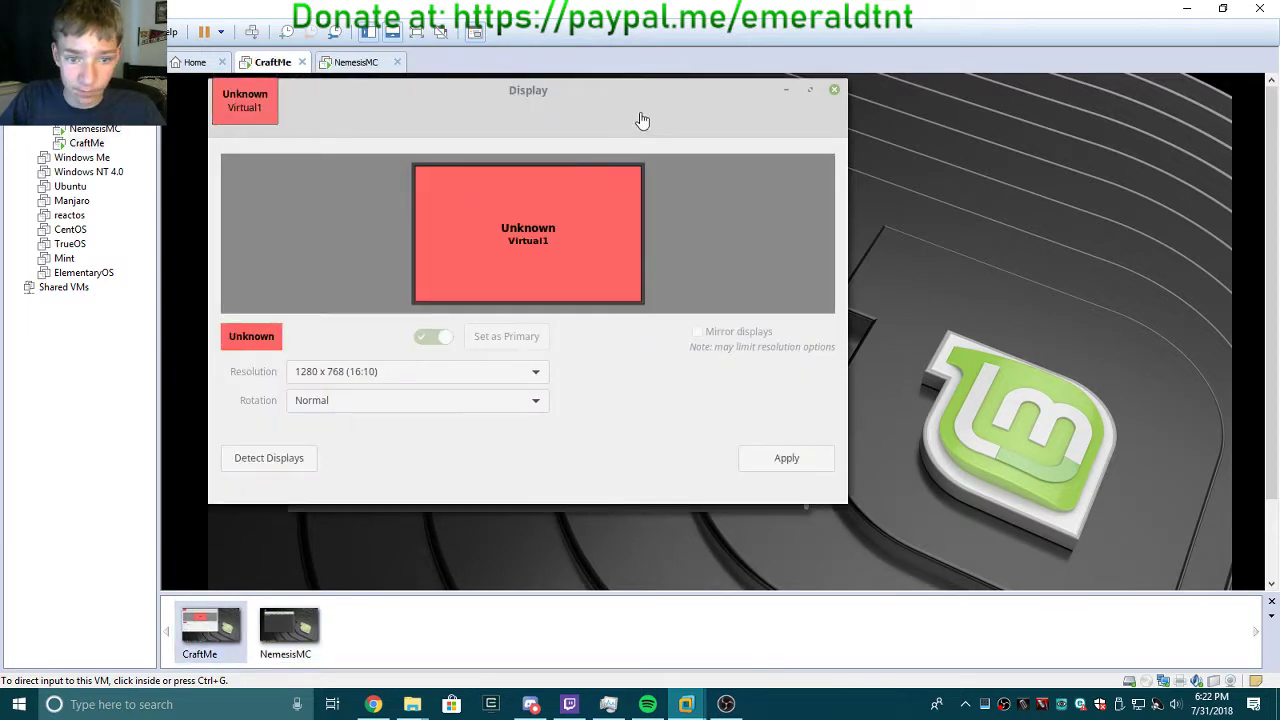
pyautogui.click(836, 91)
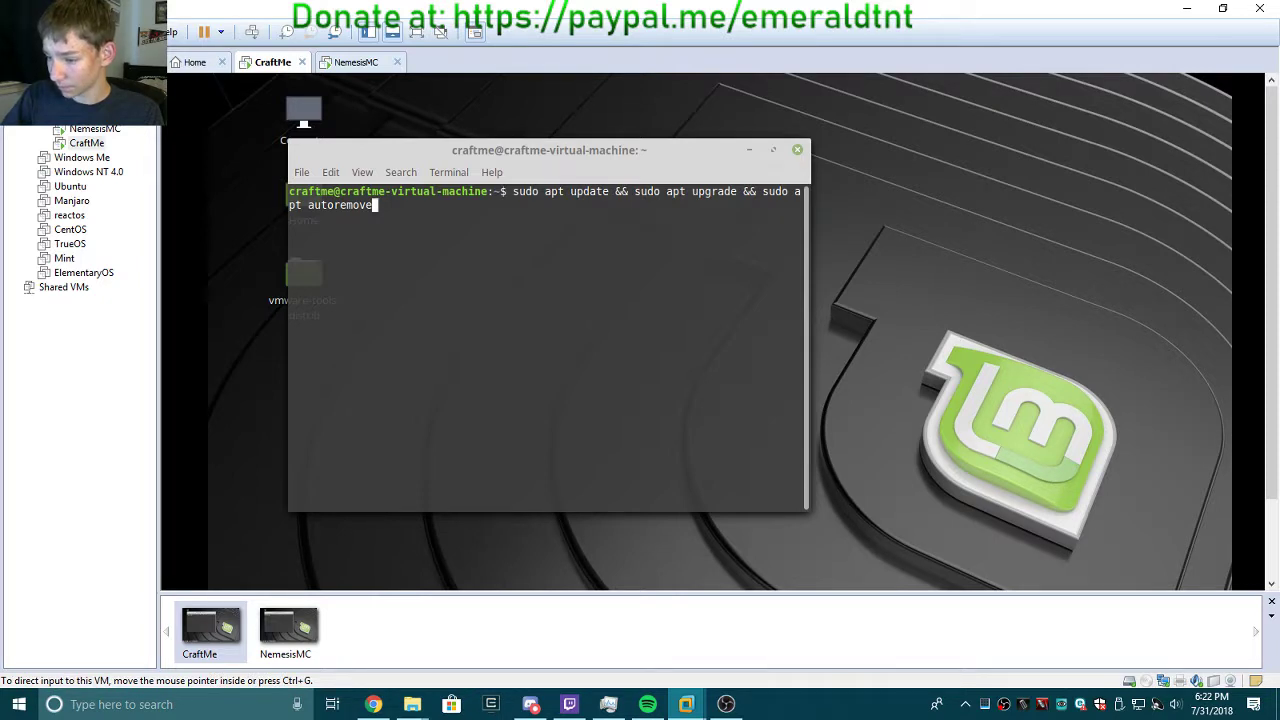
# Leave the VMs and maximize Windows Task Manager on its Performance tab.
pyautogui.hotkey('alt', 'Tab')
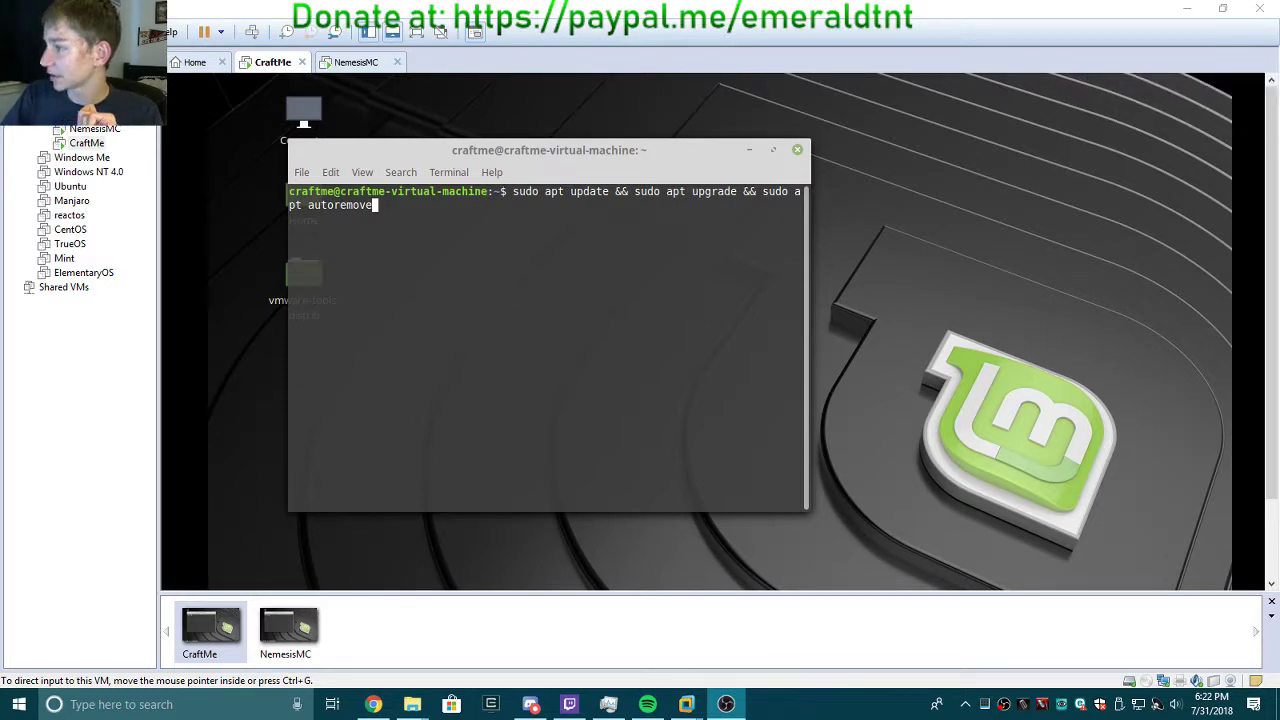
pyautogui.moveTo(1279, 245); pyautogui.dragTo(694, 1)
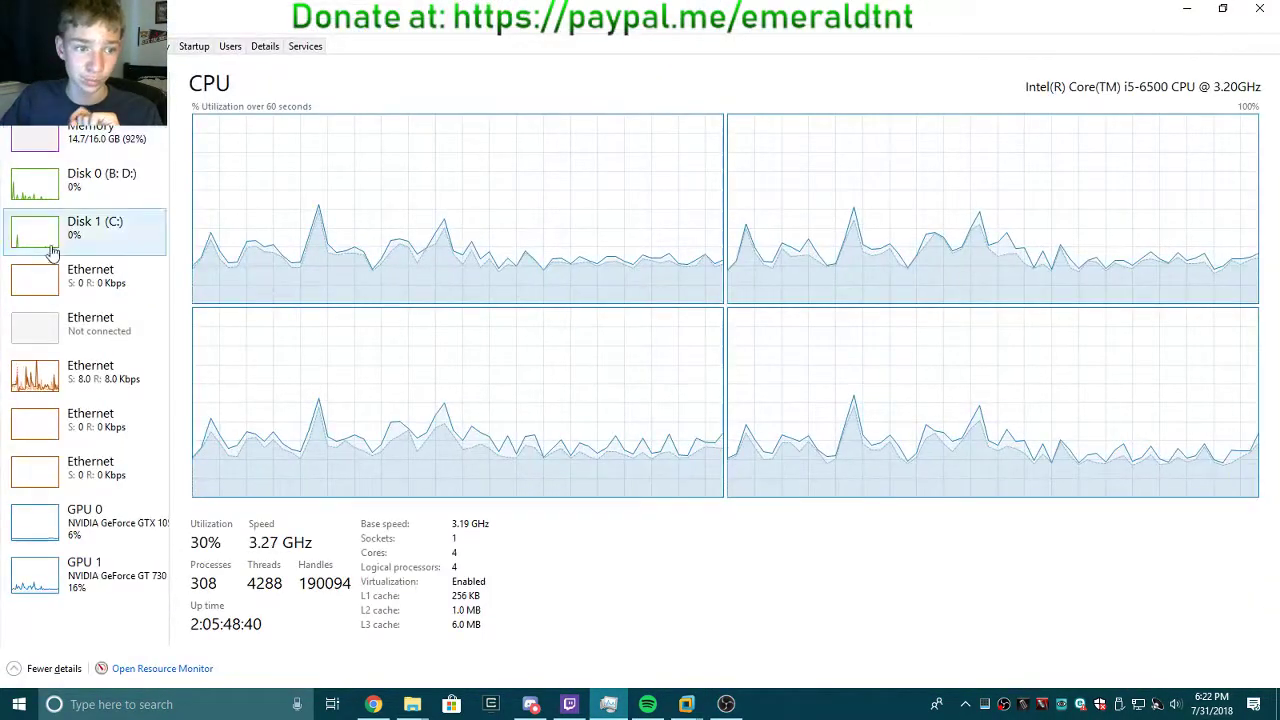
# Sort Task Manager's Processes list by Memory, then drag the window aside to reveal CraftMe.
pyautogui.click(87, 145)
pyautogui.click(27, 46)
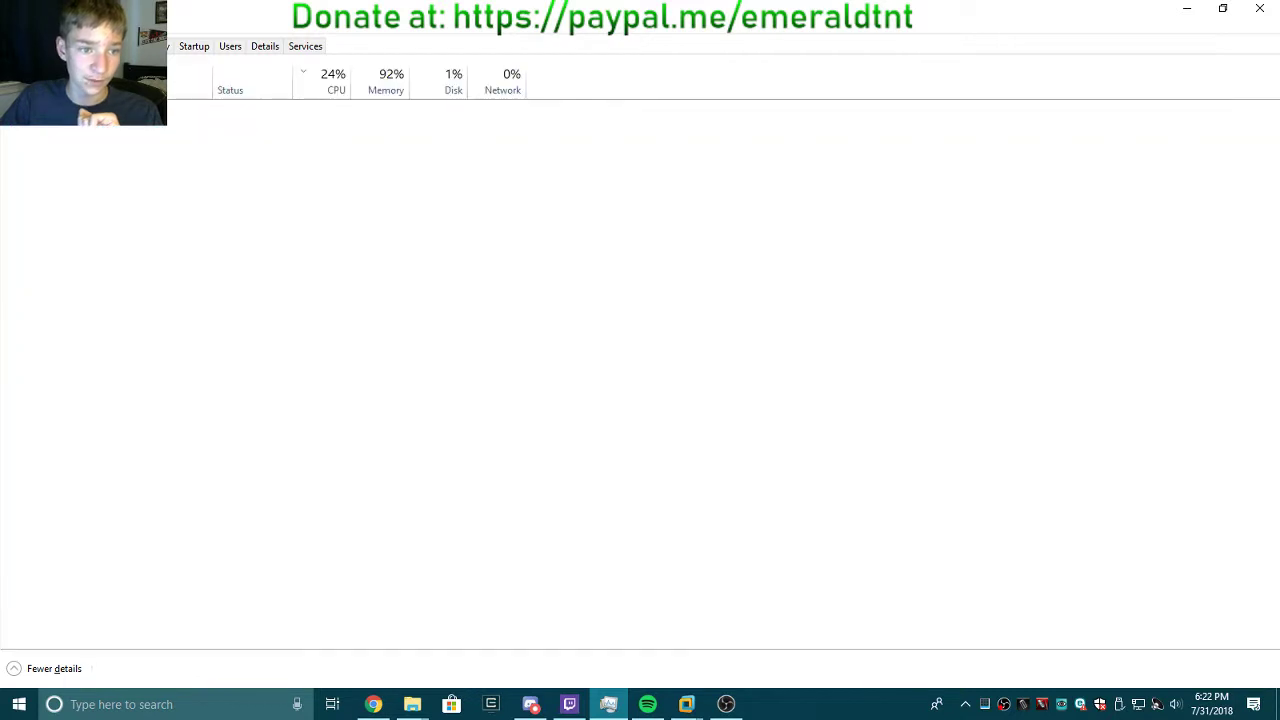
pyautogui.click(390, 92)
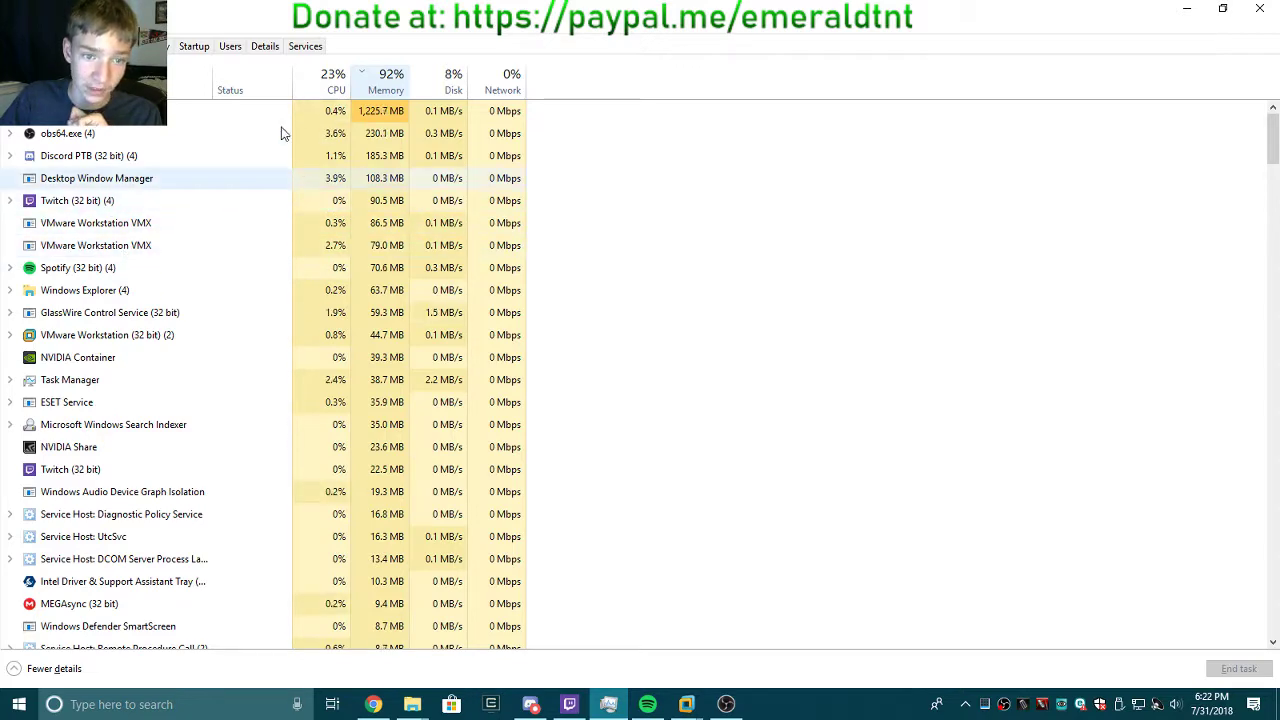
pyautogui.moveTo(230, 16); pyautogui.dragTo(1279, 240)
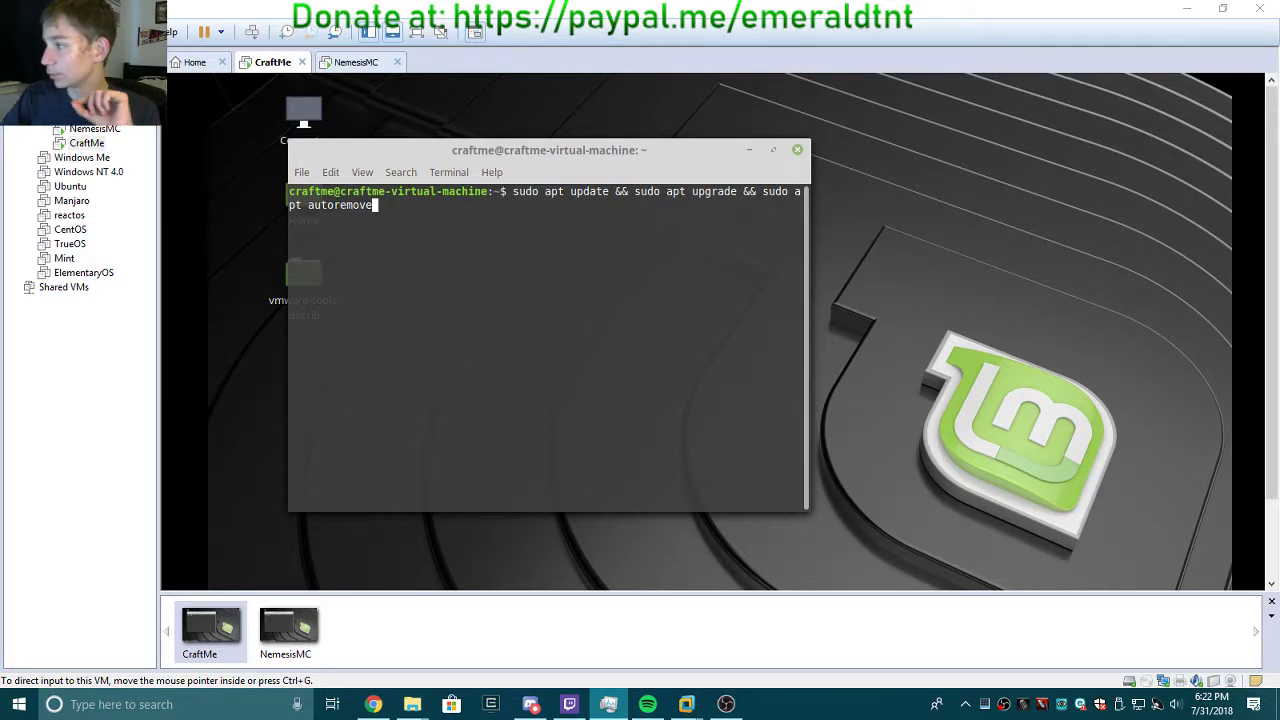
# Run the update command in CraftMe and NemesisMC, entering the sudo password and answering Y on NemesisMC.
pyautogui.click(723, 360)
pyautogui.press('Return')
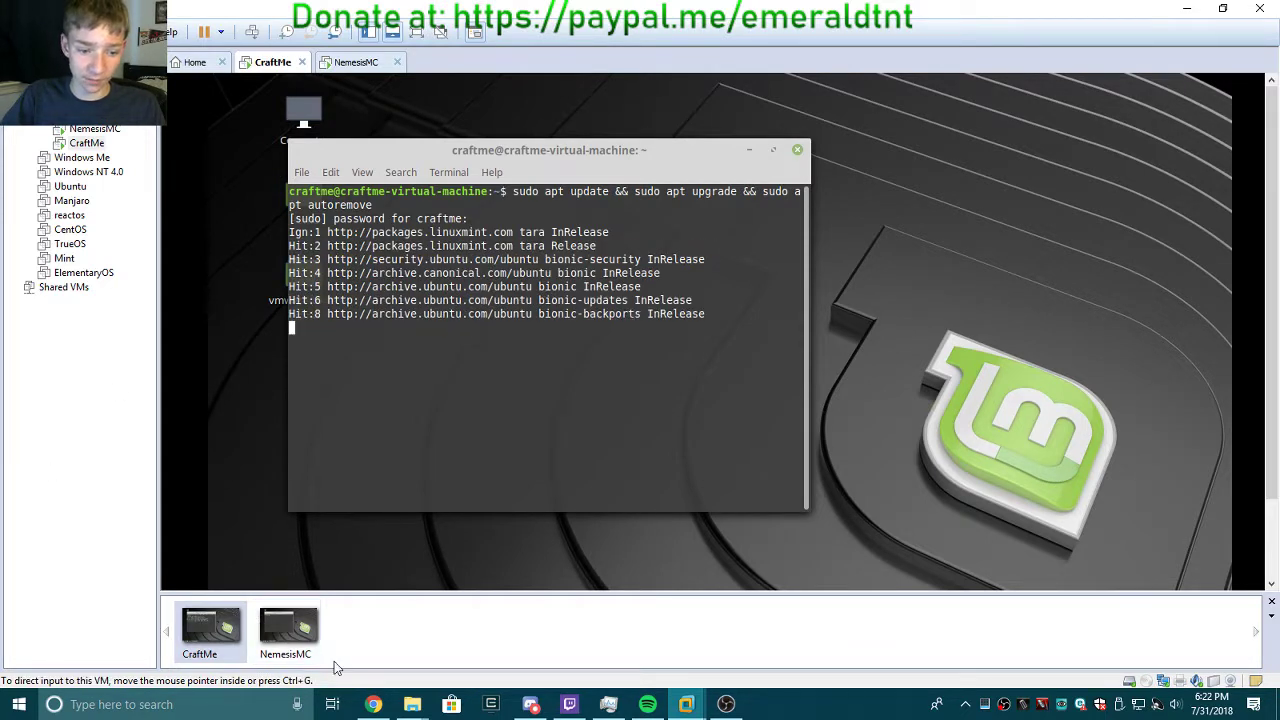
pyautogui.click(298, 652)
pyautogui.click(675, 343)
pyautogui.press('Return')
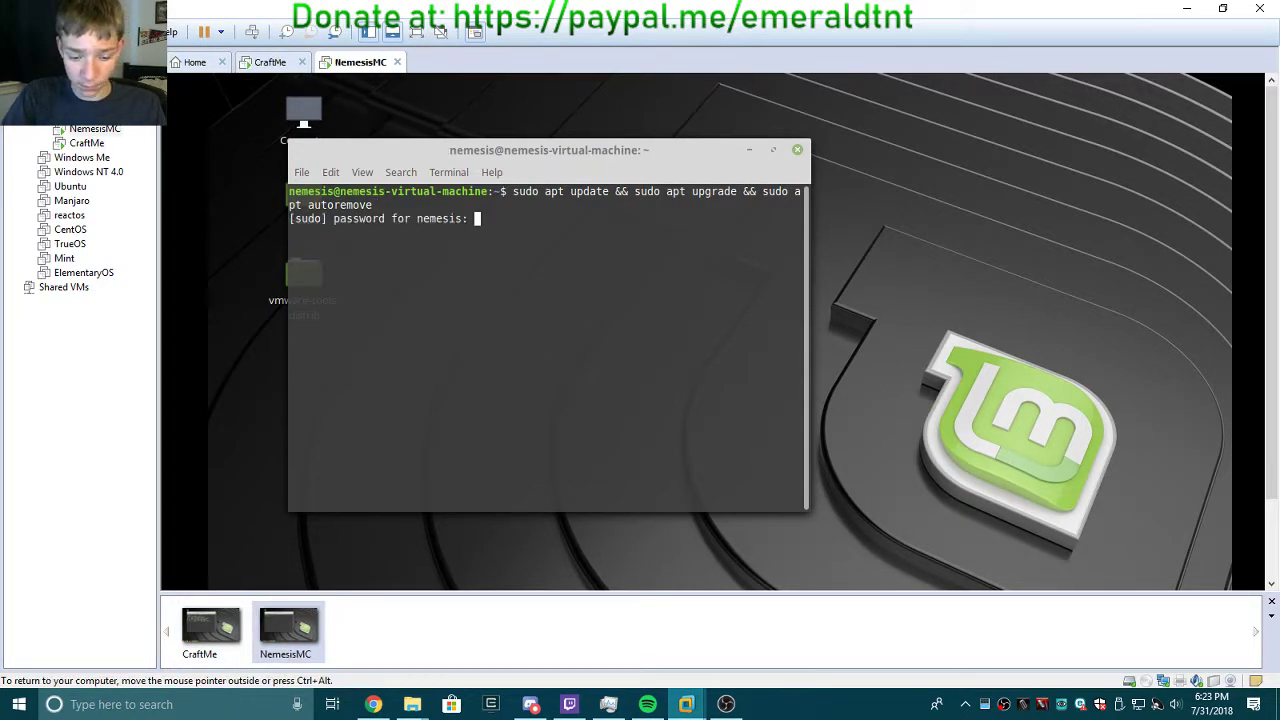
pyautogui.press('Return')
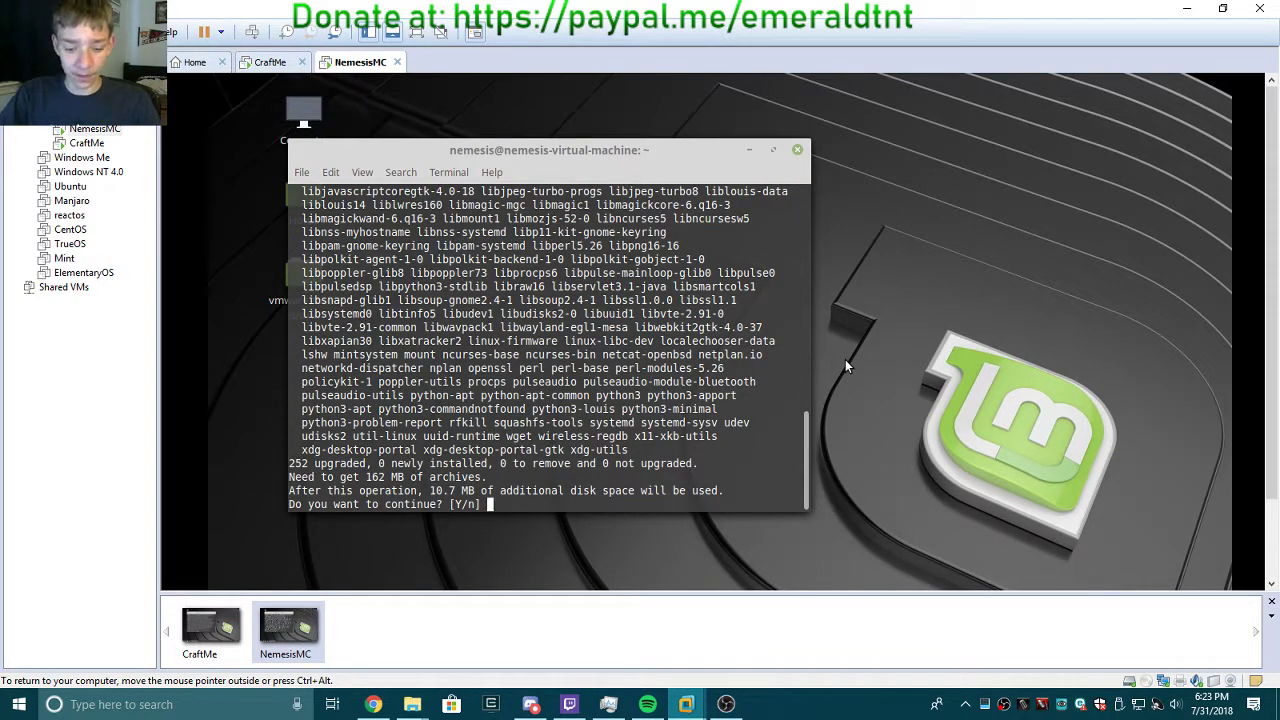
pyautogui.write('Y')
pyautogui.press('Return')
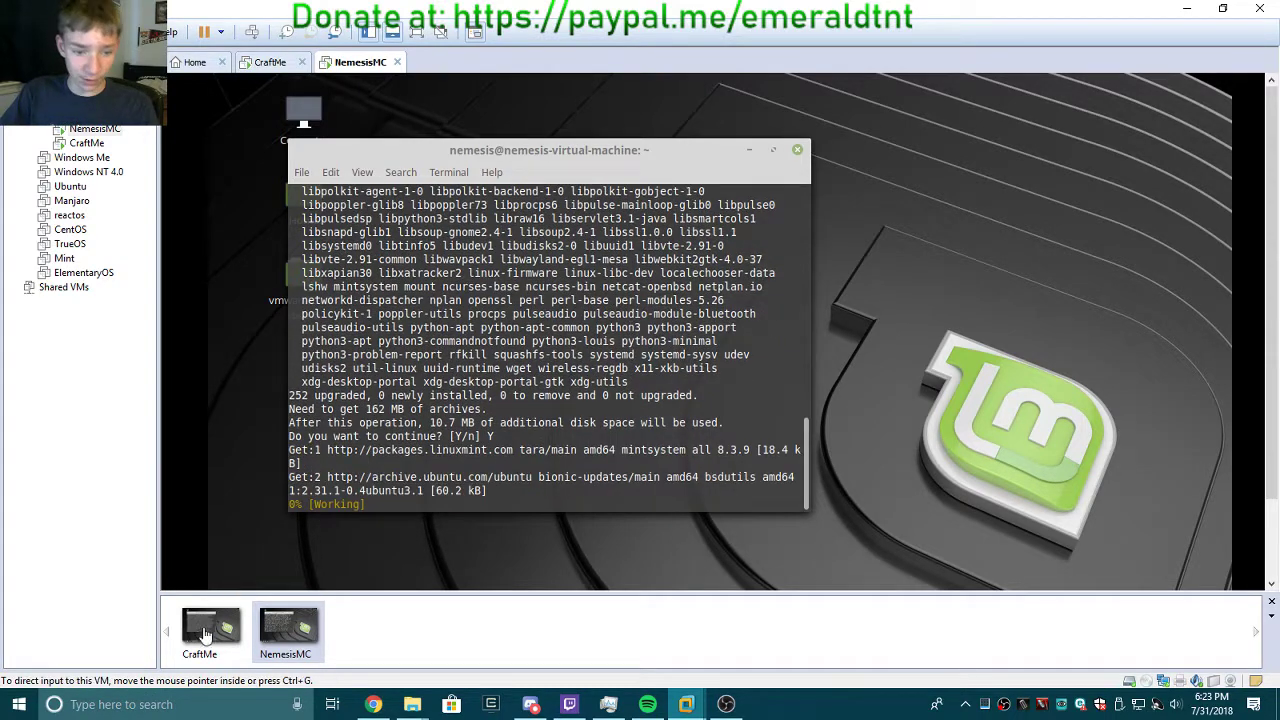
pyautogui.click(207, 640)
# Answer Y to confirm the package upgrade on CraftMe.
pyautogui.click(637, 378)
pyautogui.write('Y')
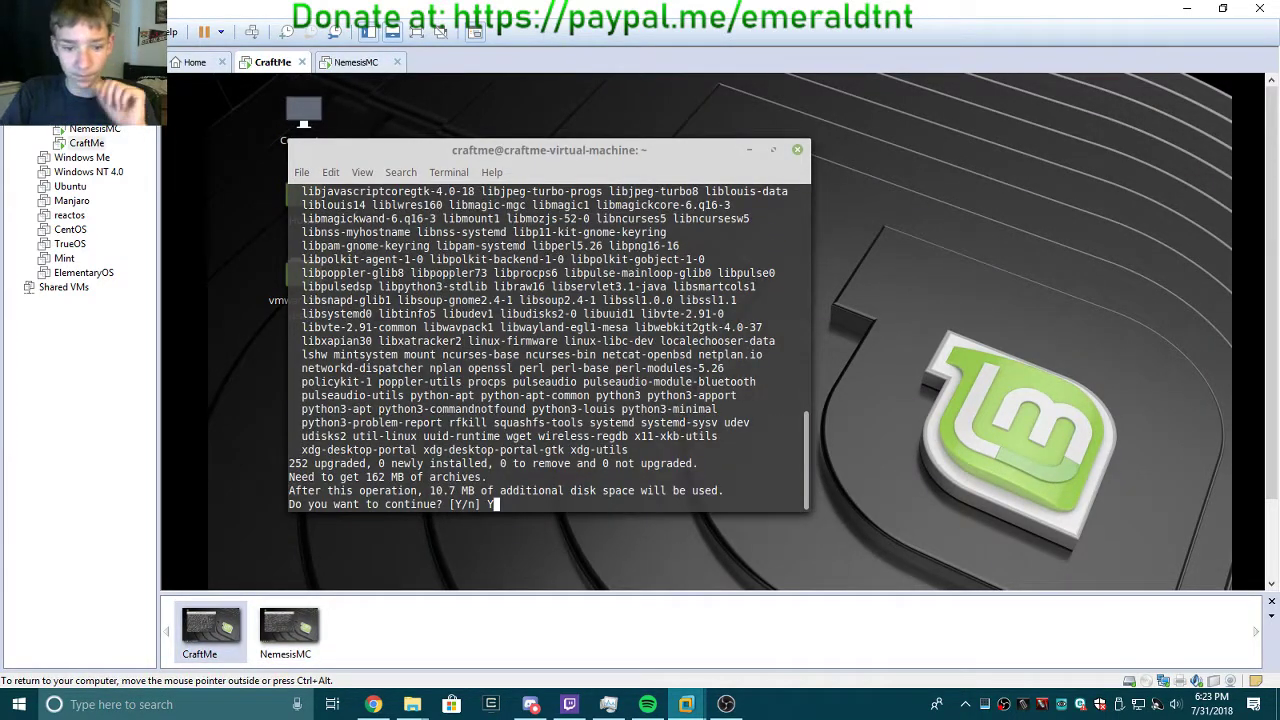
pyautogui.press('Return')
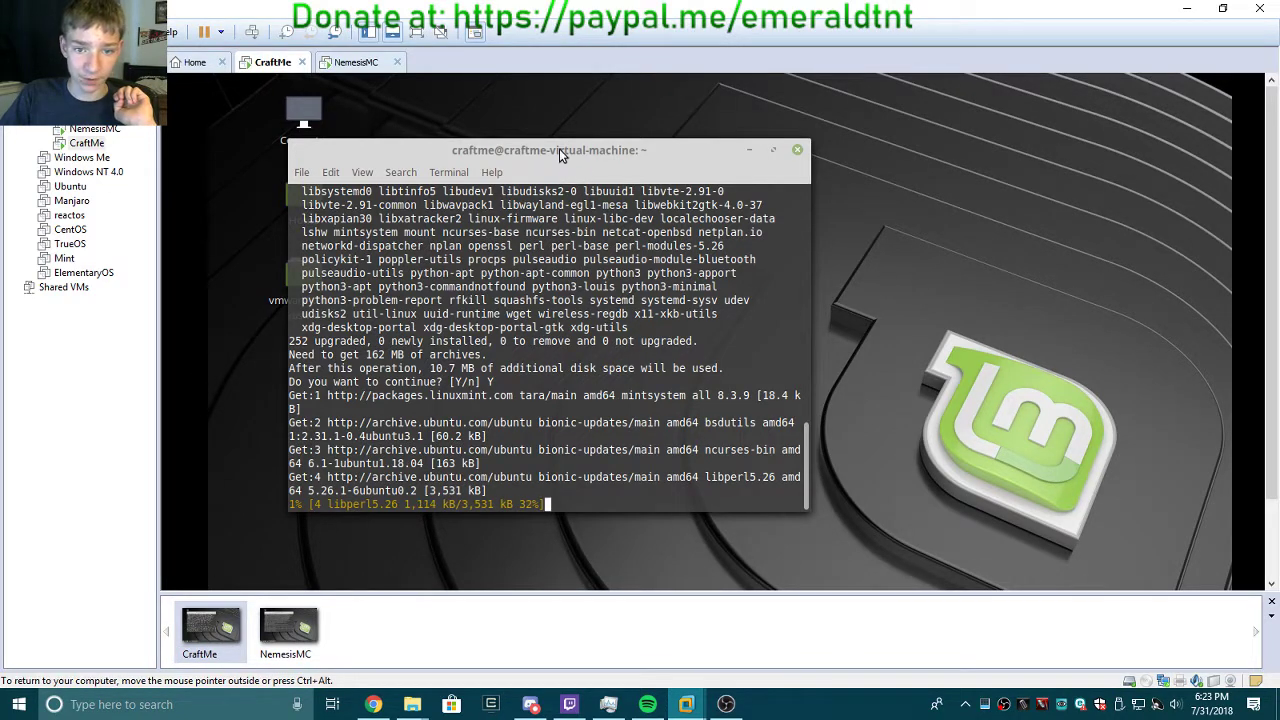
pyautogui.click(318, 628)
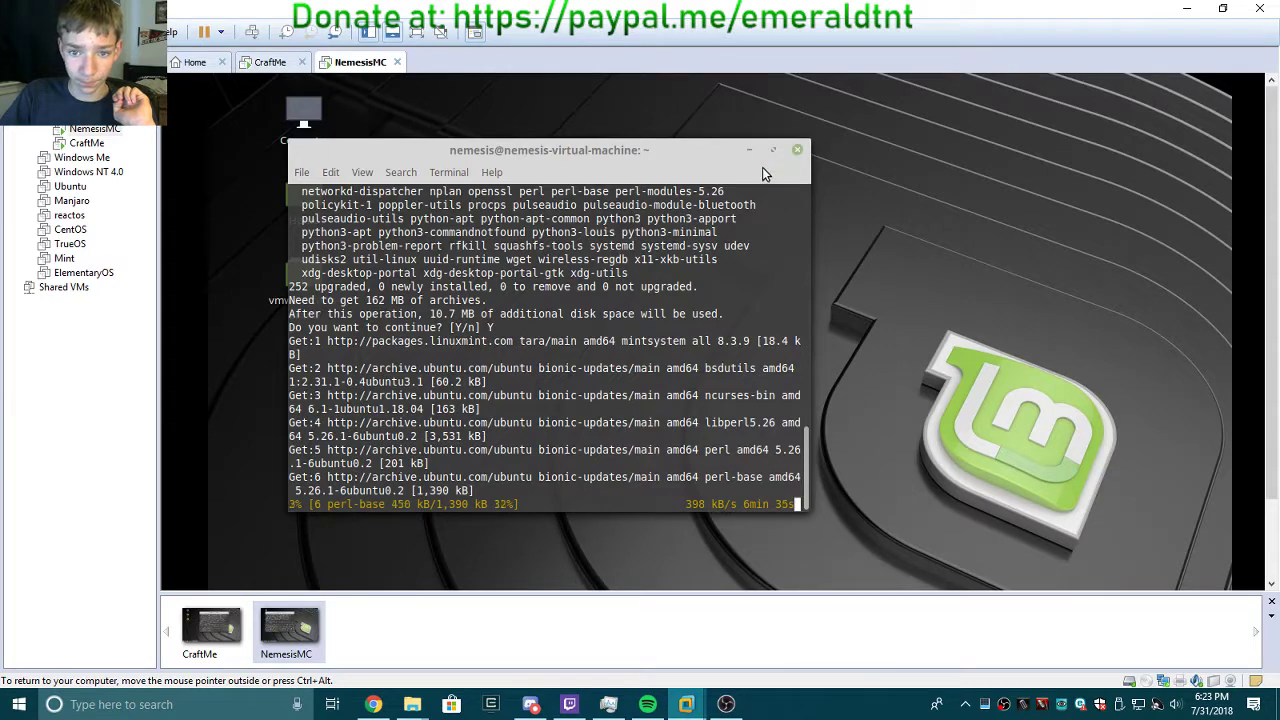
# Reposition NemesisMC's terminal toward the right, flipping between the VMs to compare layouts.
pyautogui.moveTo(637, 154); pyautogui.dragTo(930, 127)
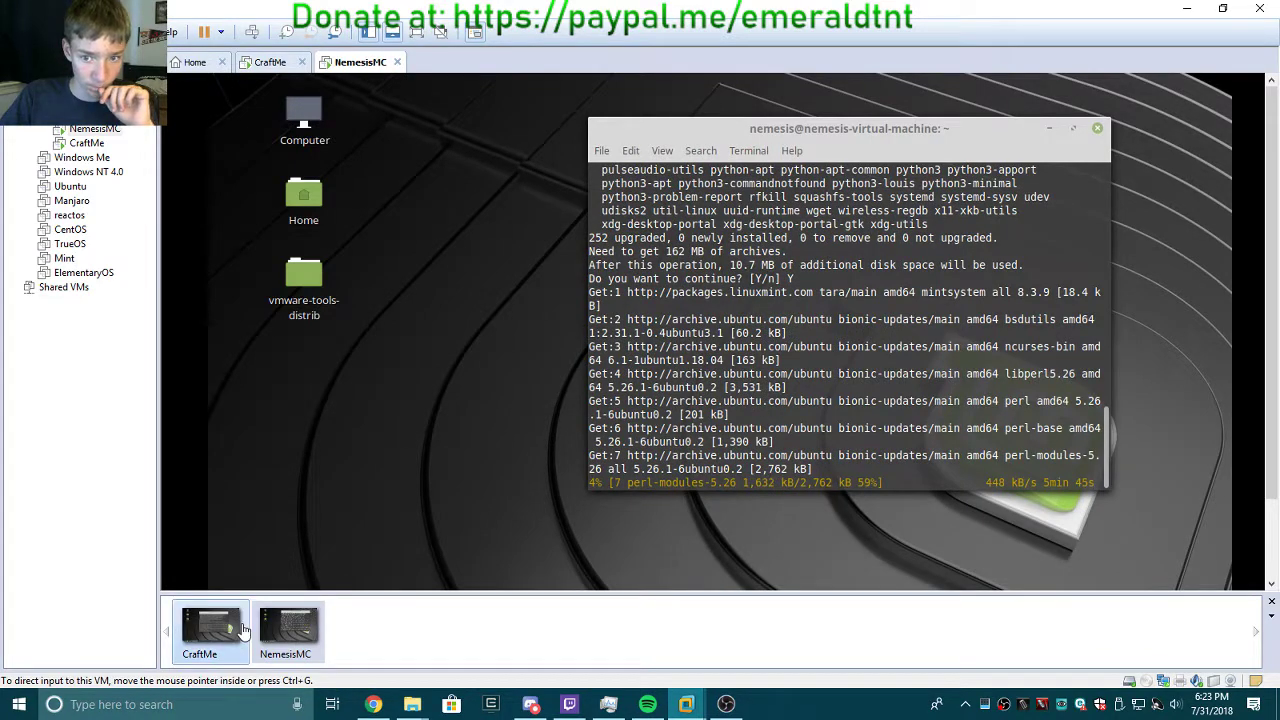
pyautogui.click(211, 628)
pyautogui.click(311, 636)
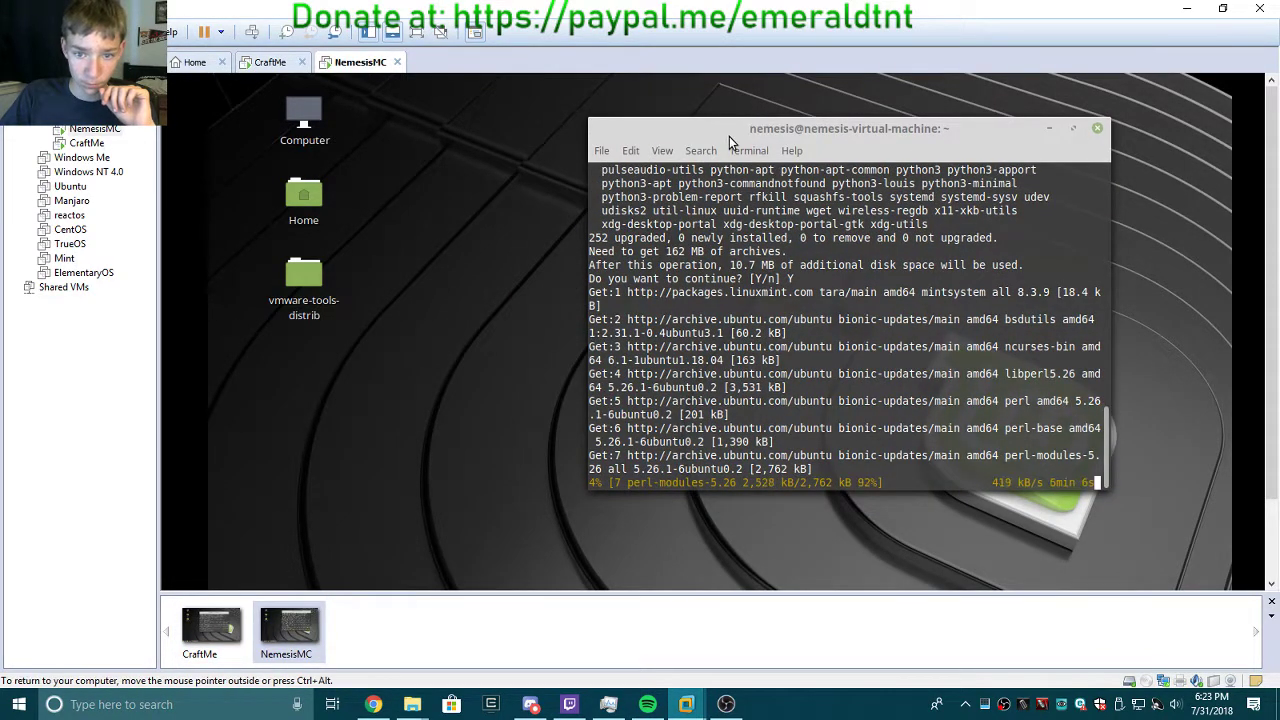
pyautogui.moveTo(743, 128); pyautogui.dragTo(719, 139)
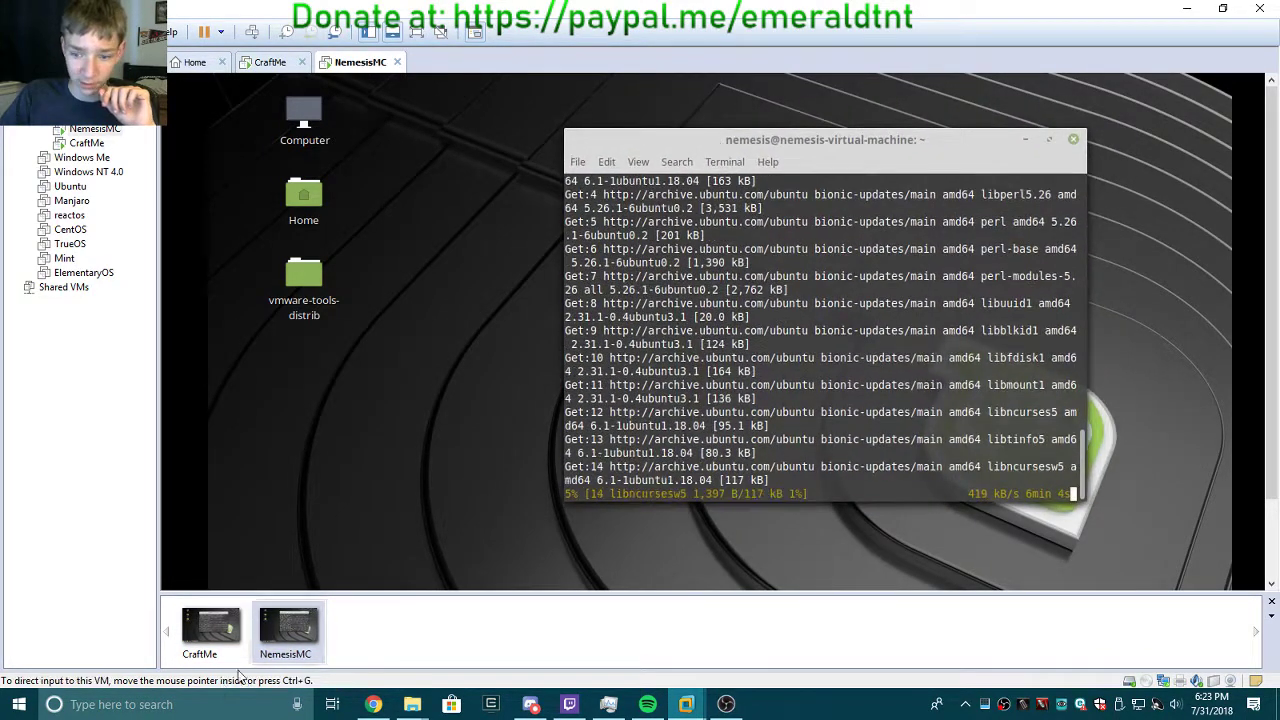
pyautogui.click(207, 640)
pyautogui.click(290, 650)
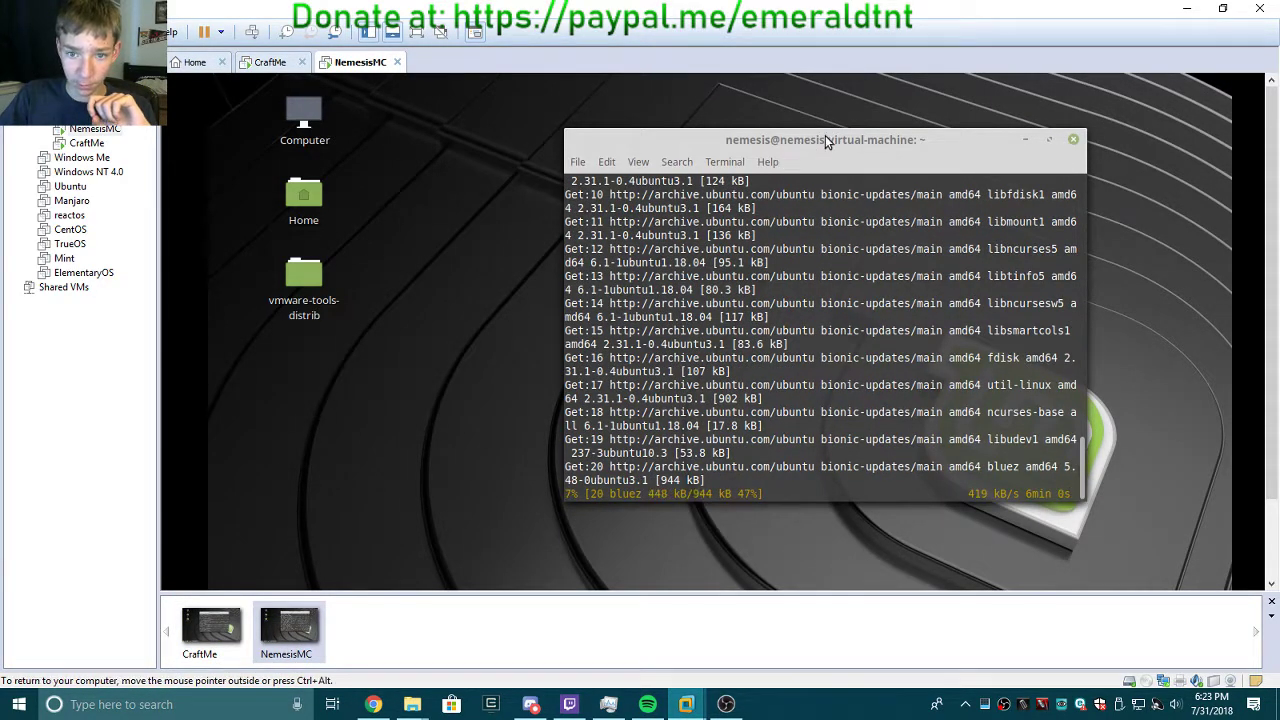
pyautogui.moveTo(825, 135); pyautogui.dragTo(800, 148)
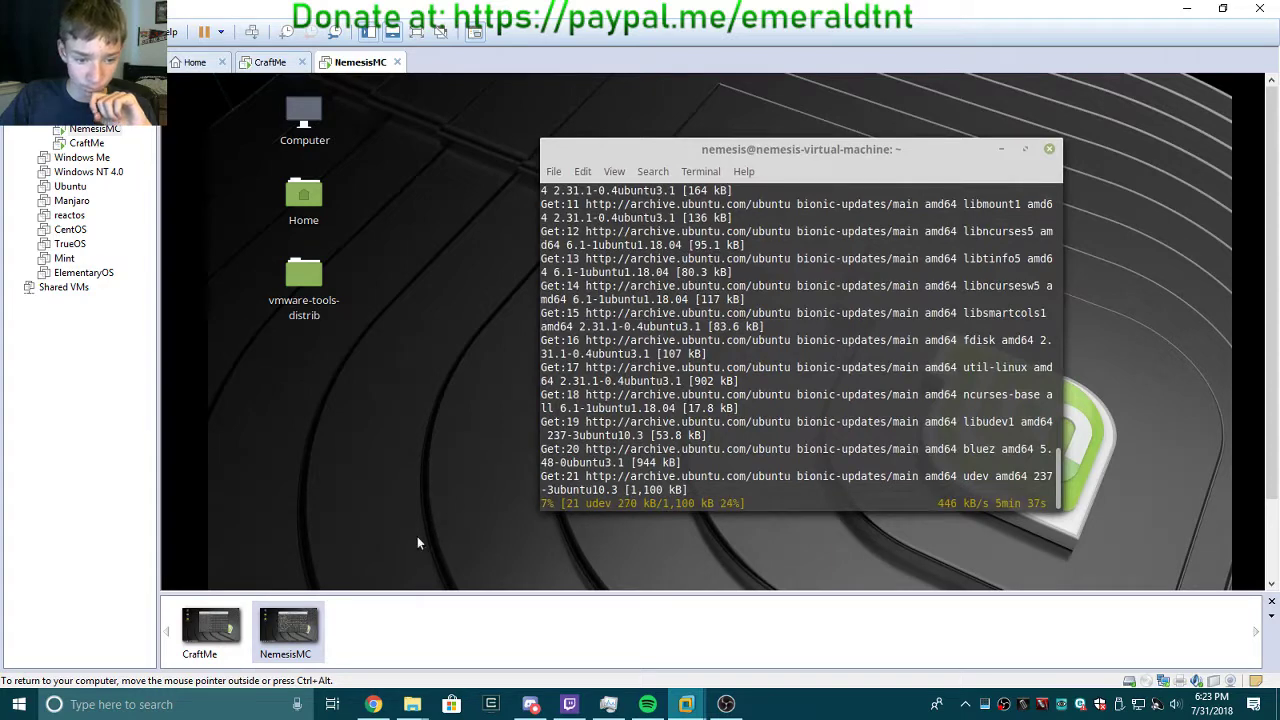
pyautogui.click(212, 635)
pyautogui.click(289, 632)
pyautogui.click(229, 640)
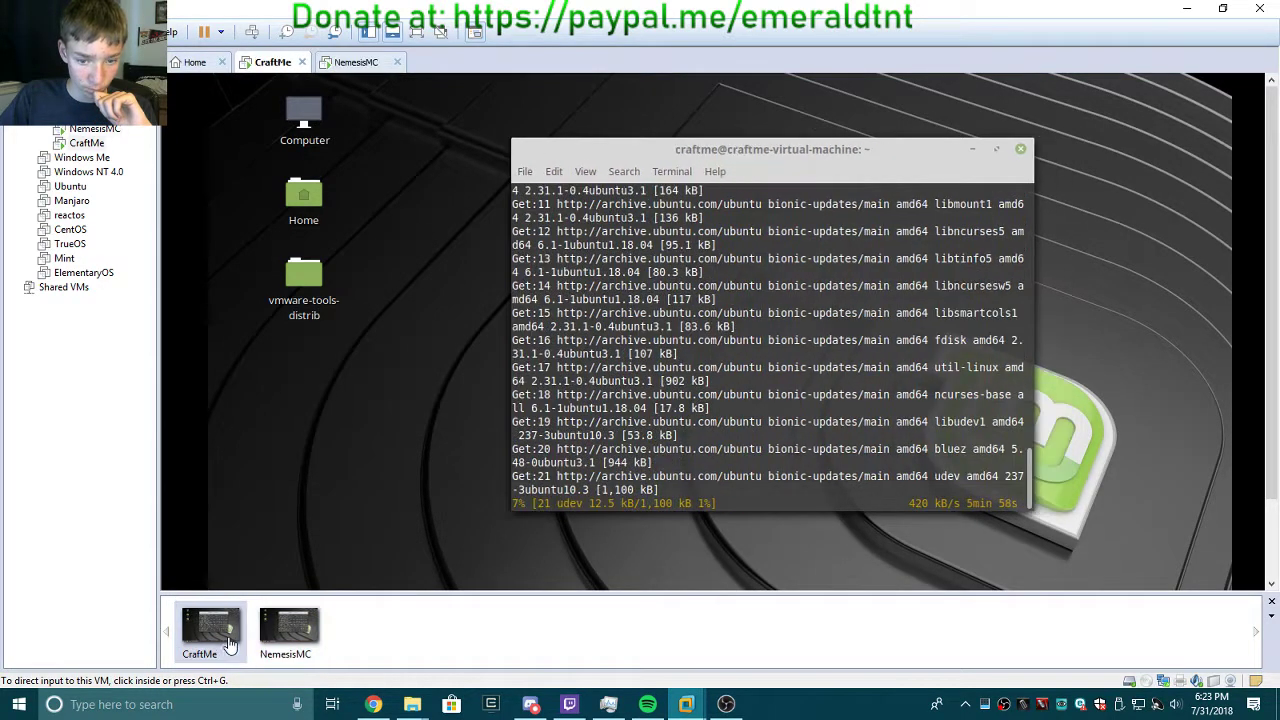
pyautogui.click(280, 642)
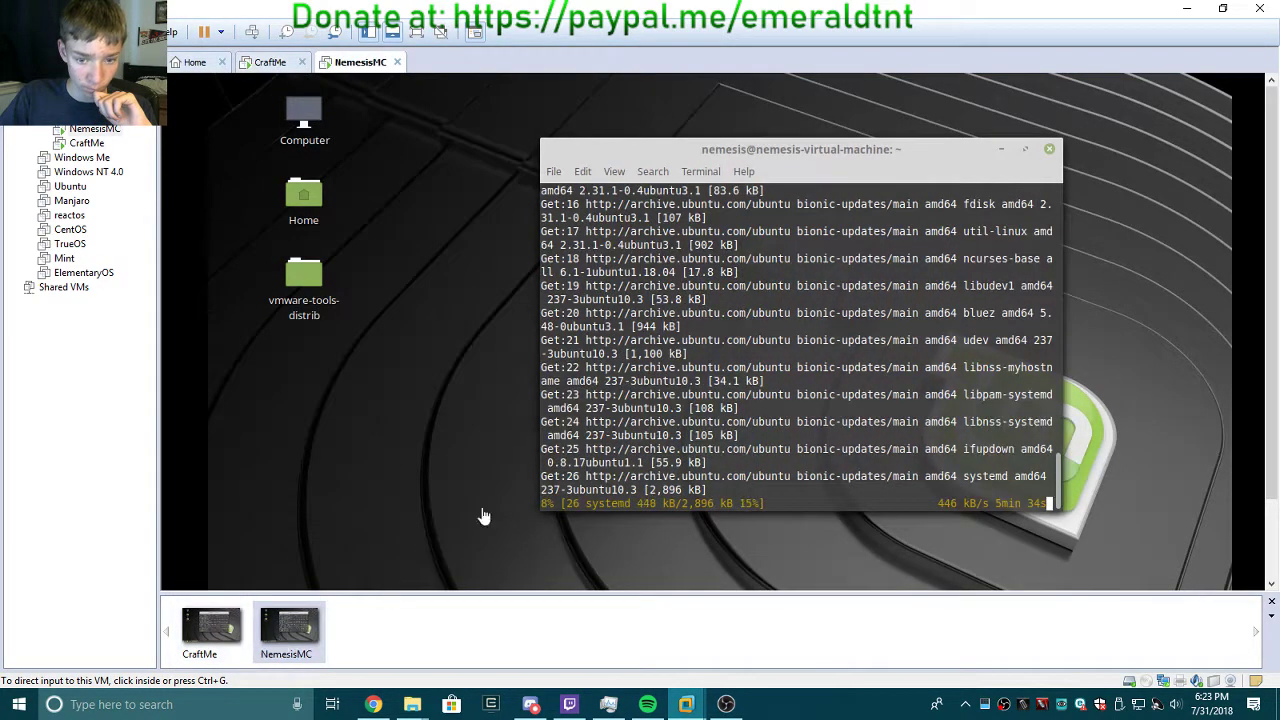
pyautogui.click(762, 148)
pyautogui.moveTo(775, 148); pyautogui.dragTo(762, 146)
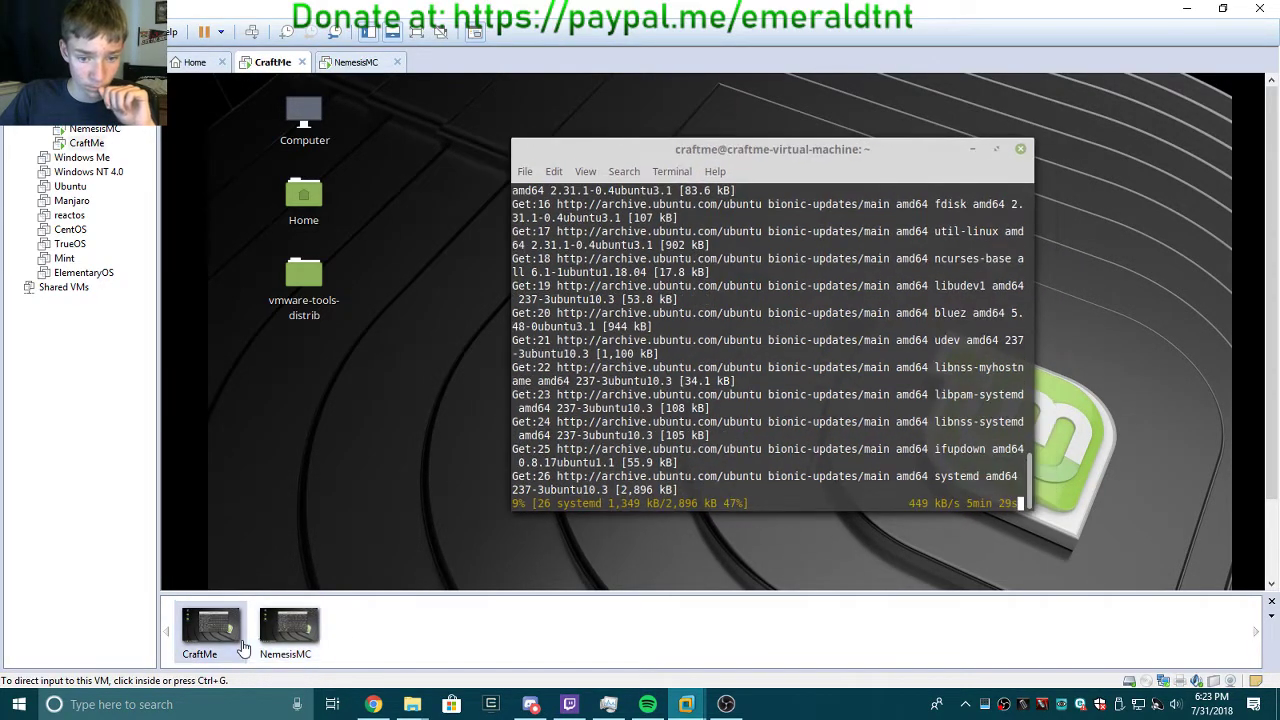
pyautogui.click(211, 635)
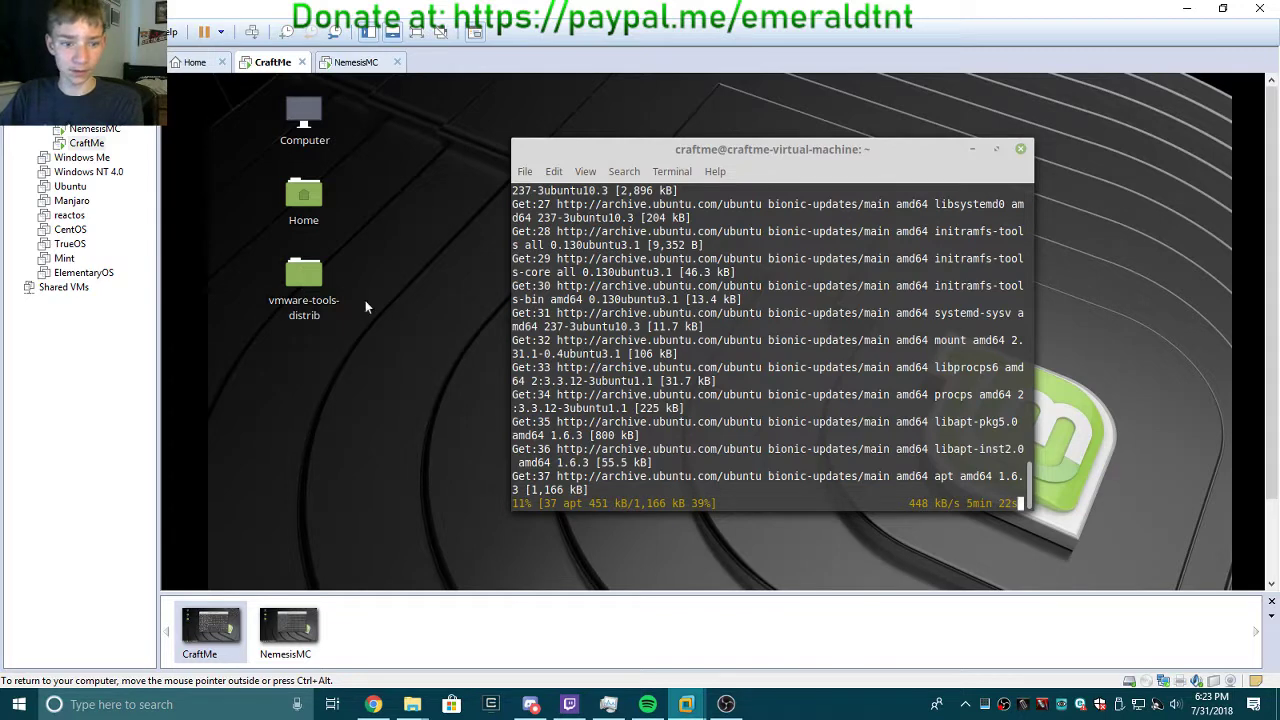
# Delete the vmware-tools-distrib folder from the NemesisMC desktop.
pyautogui.click(356, 65)
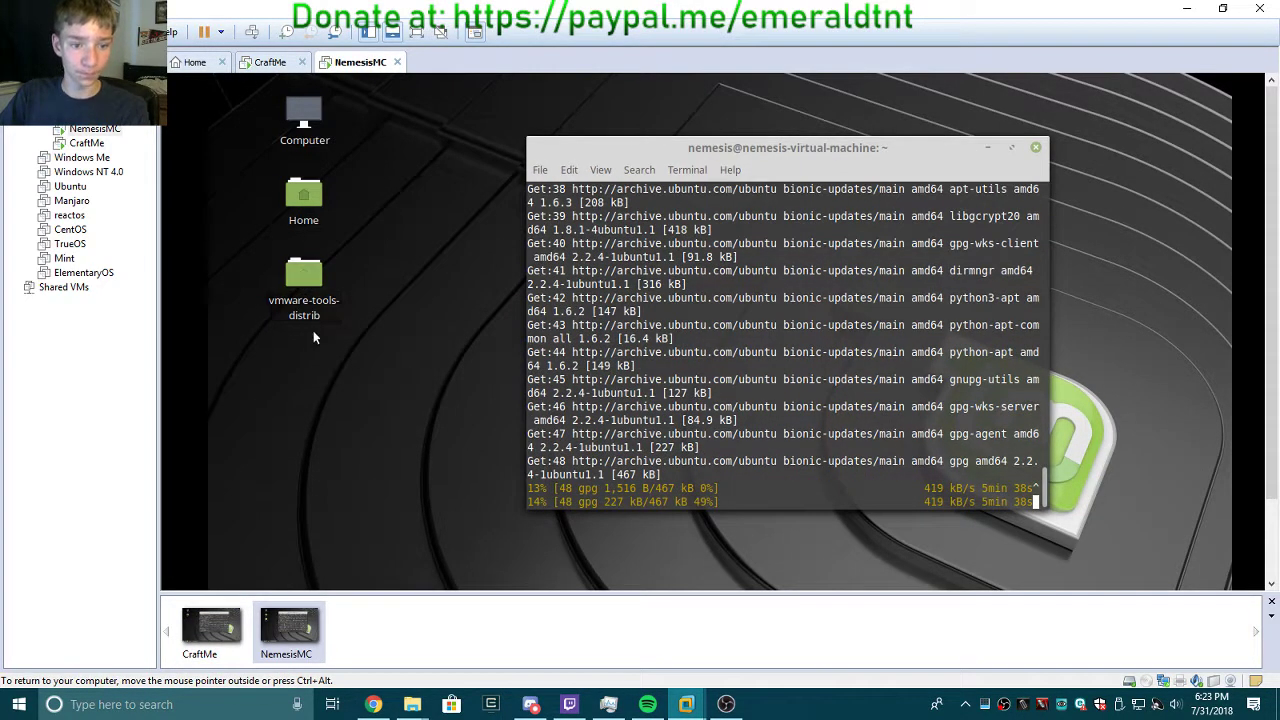
pyautogui.click(295, 285)
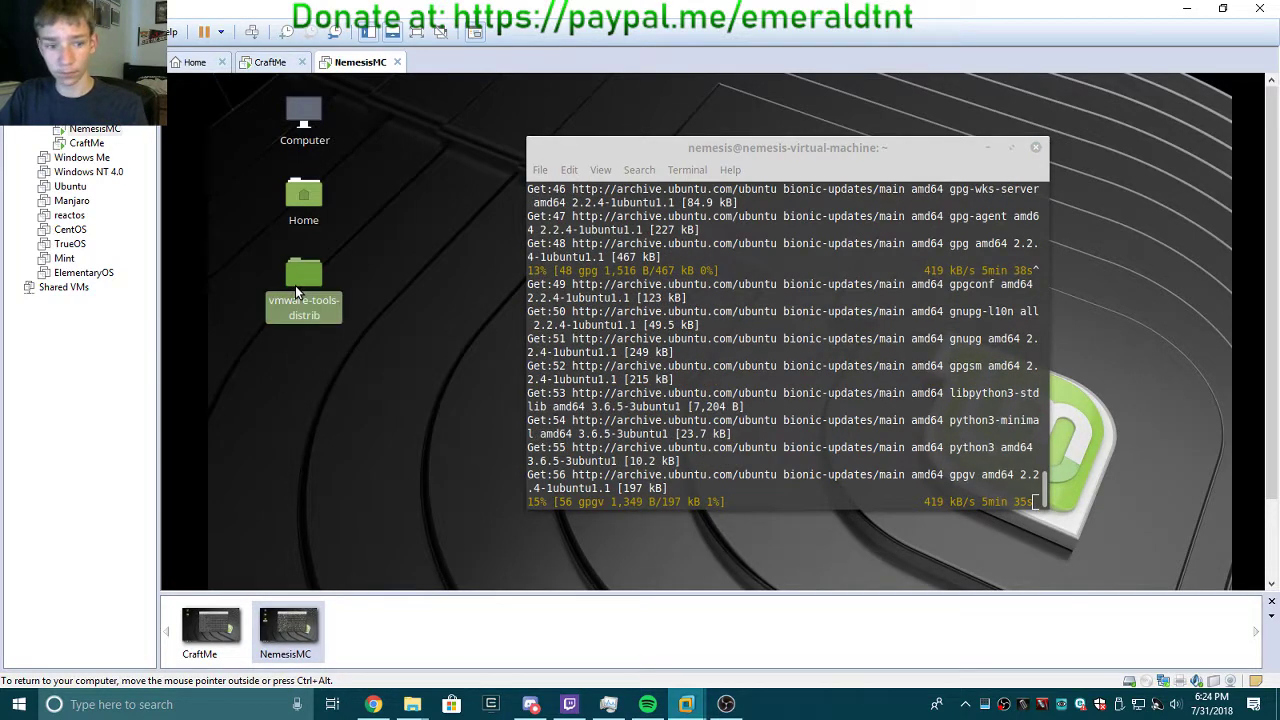
pyautogui.press('Delete')
pyautogui.click(270, 62)
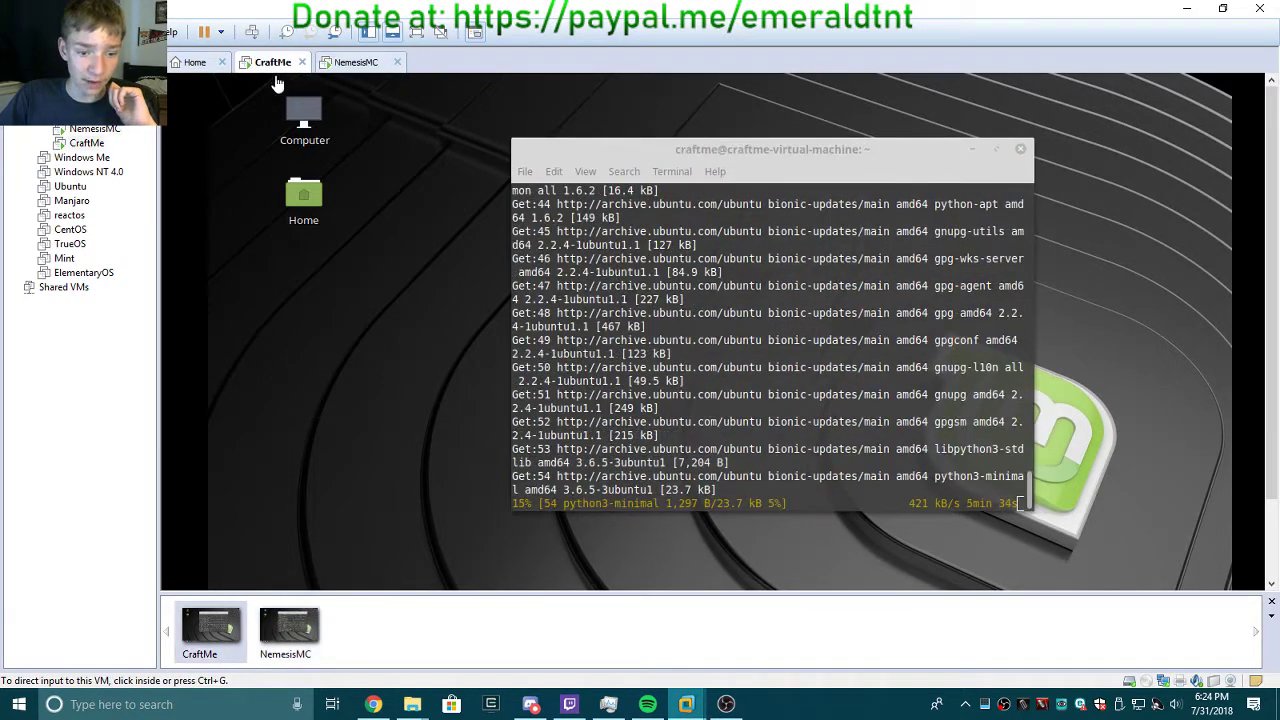
# Select all ten files and folders in the host's CraftMe server folder.
pyautogui.moveTo(412, 704)
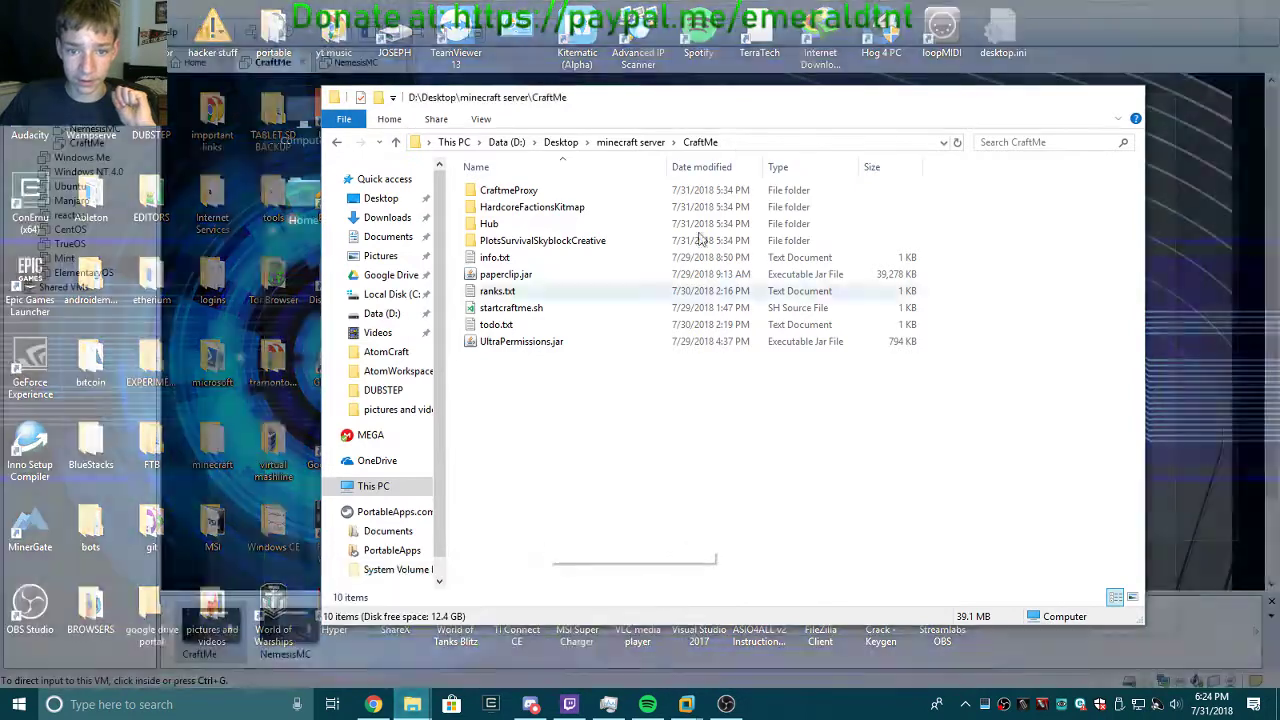
pyautogui.click(630, 632)
pyautogui.click(632, 143)
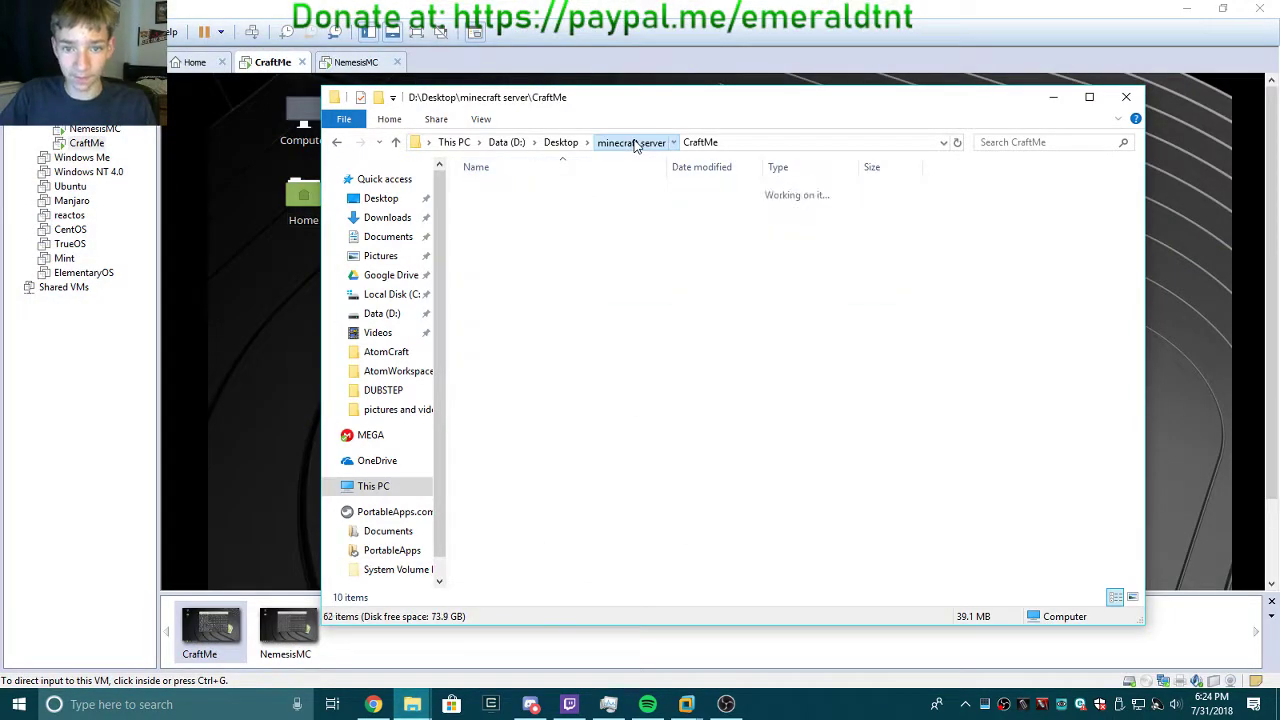
pyautogui.doubleClick(566, 257)
pyautogui.moveTo(586, 490); pyautogui.dragTo(482, 180)
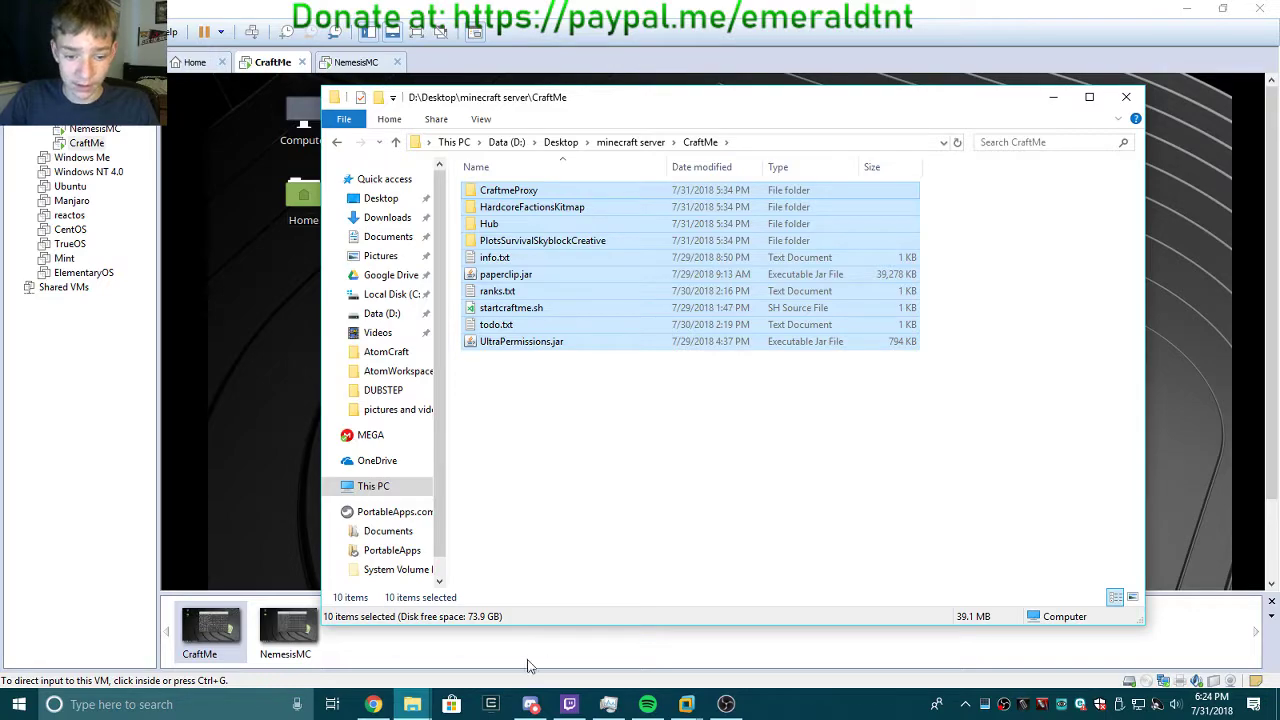
# Paste the server files into the CraftMe VM's Home > Documents folder.
pyautogui.moveTo(412, 712)
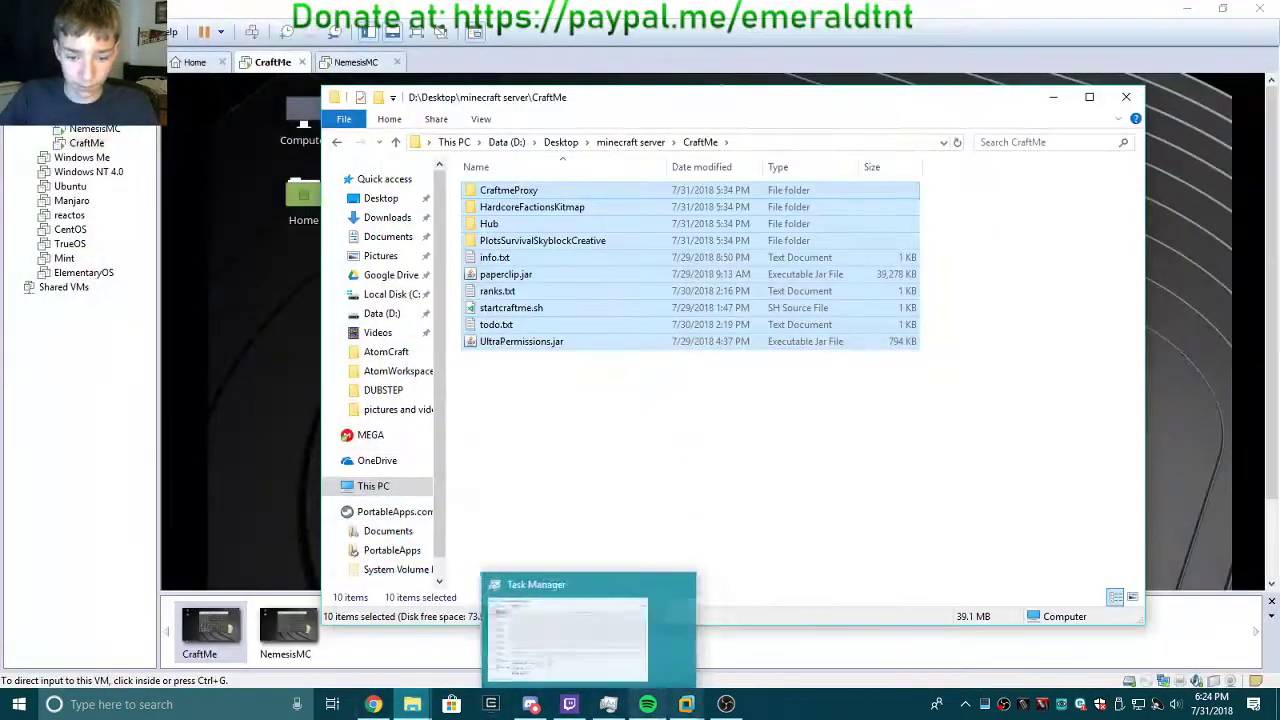
pyautogui.moveTo(686, 704)
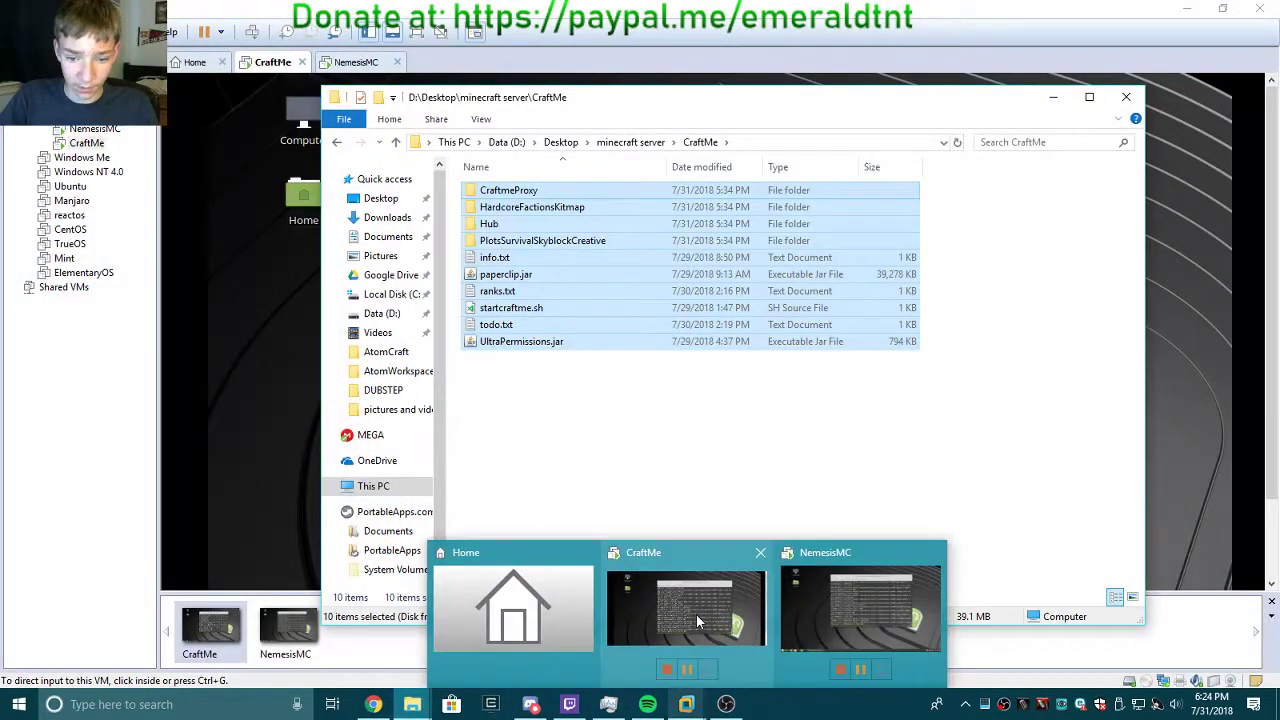
pyautogui.click(640, 551)
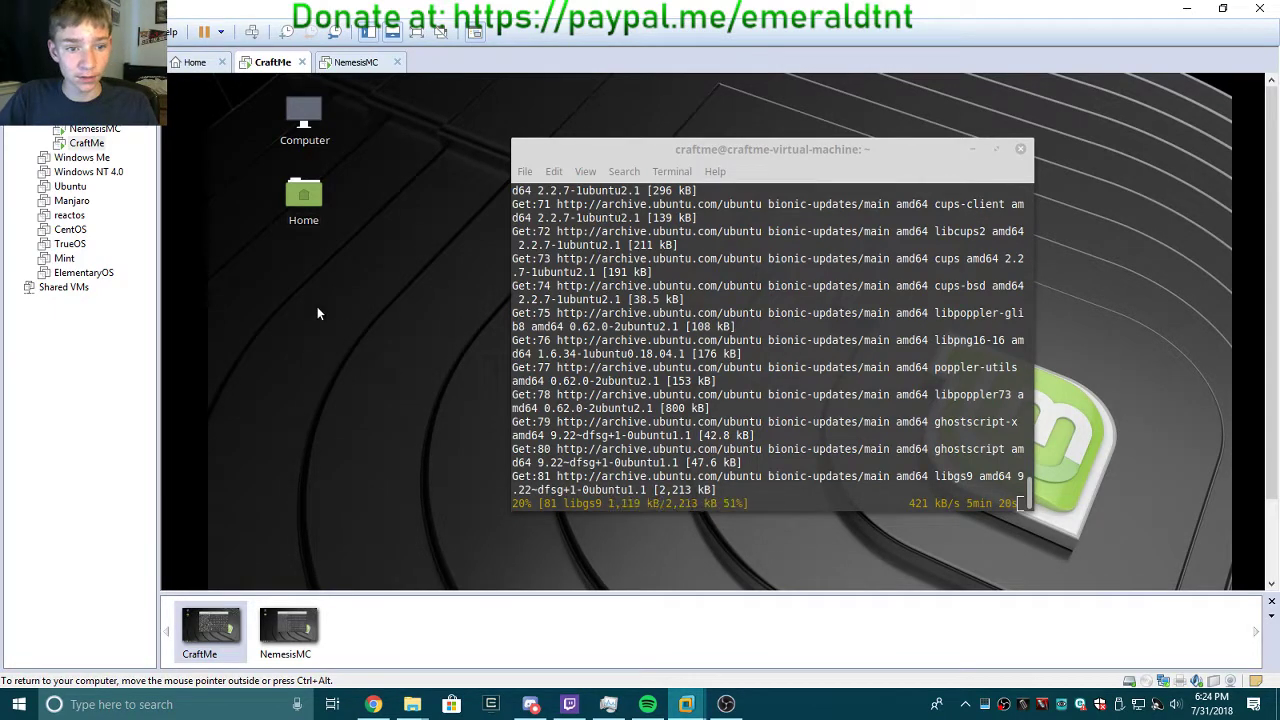
pyautogui.doubleClick(304, 200)
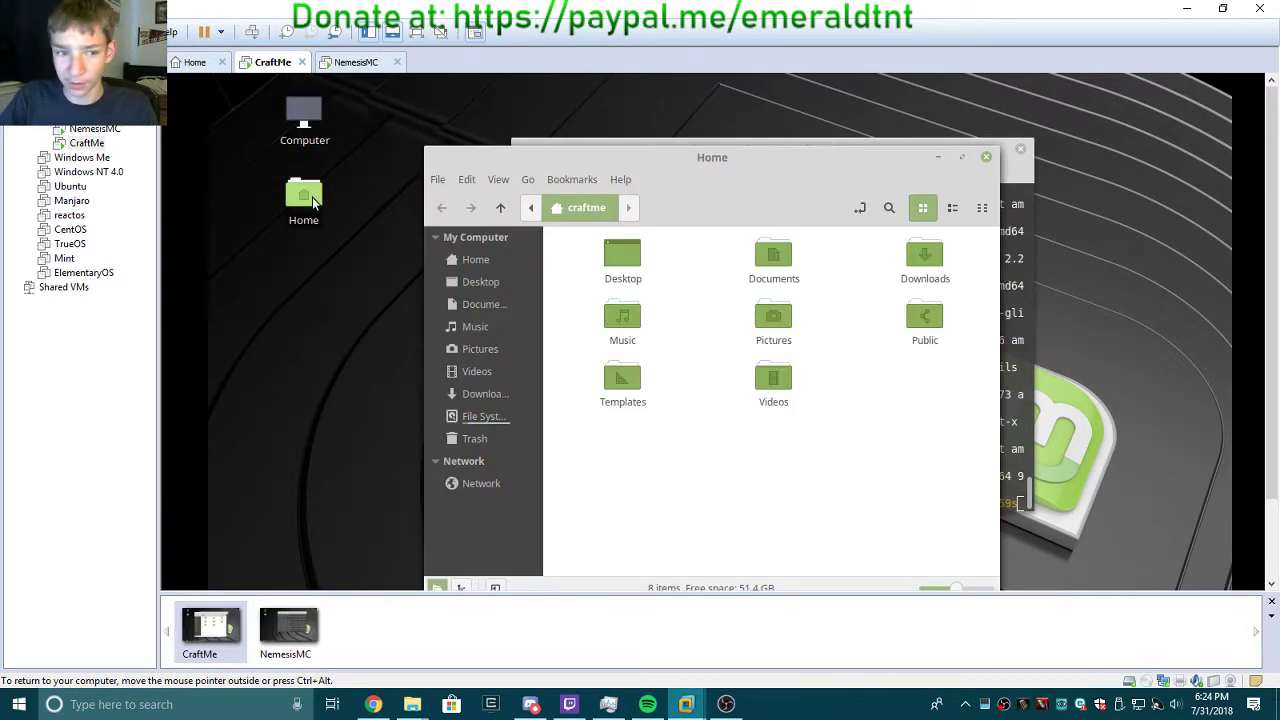
pyautogui.doubleClick(781, 264)
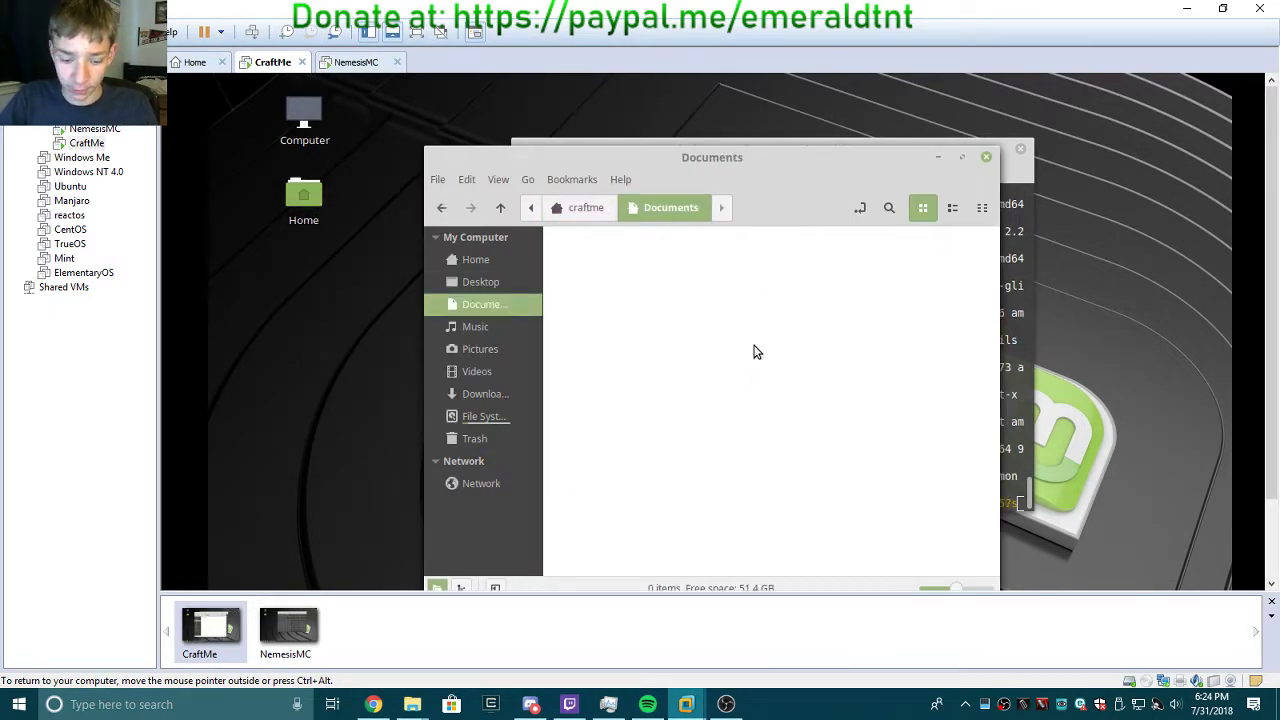
pyautogui.hotkey('ctrl', 'v')
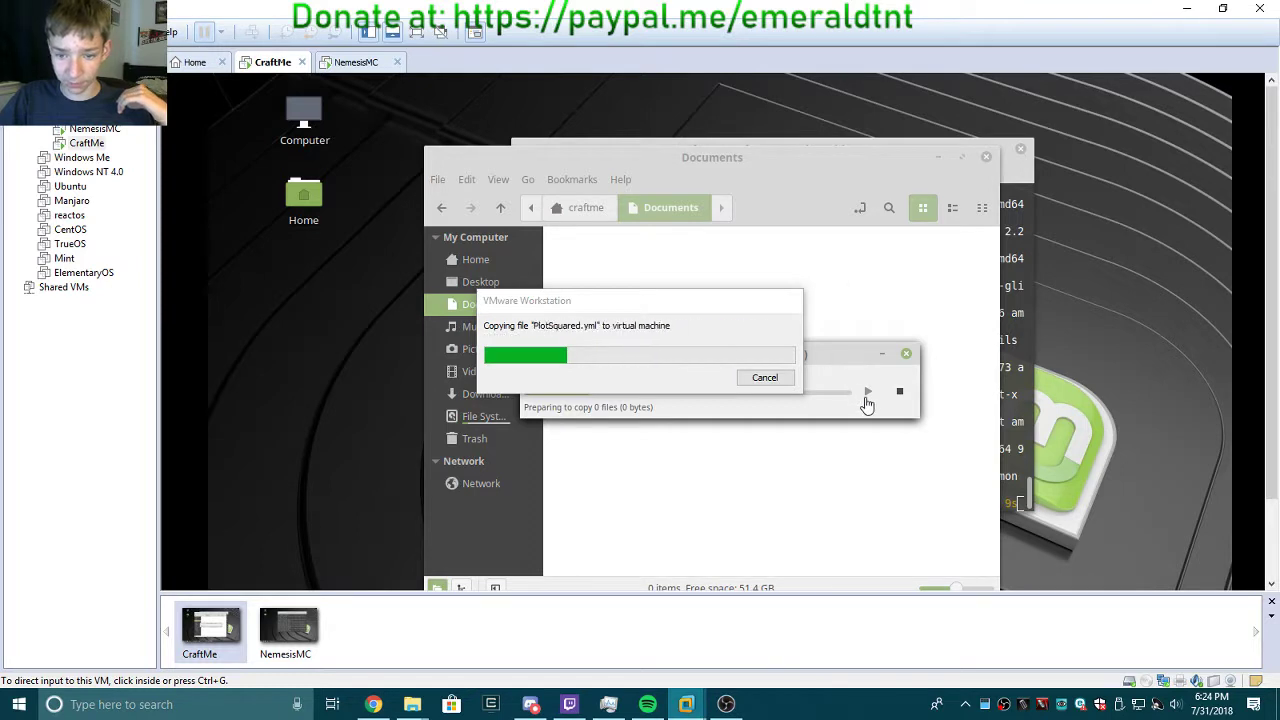
pyautogui.moveTo(706, 309); pyautogui.dragTo(777, 247)
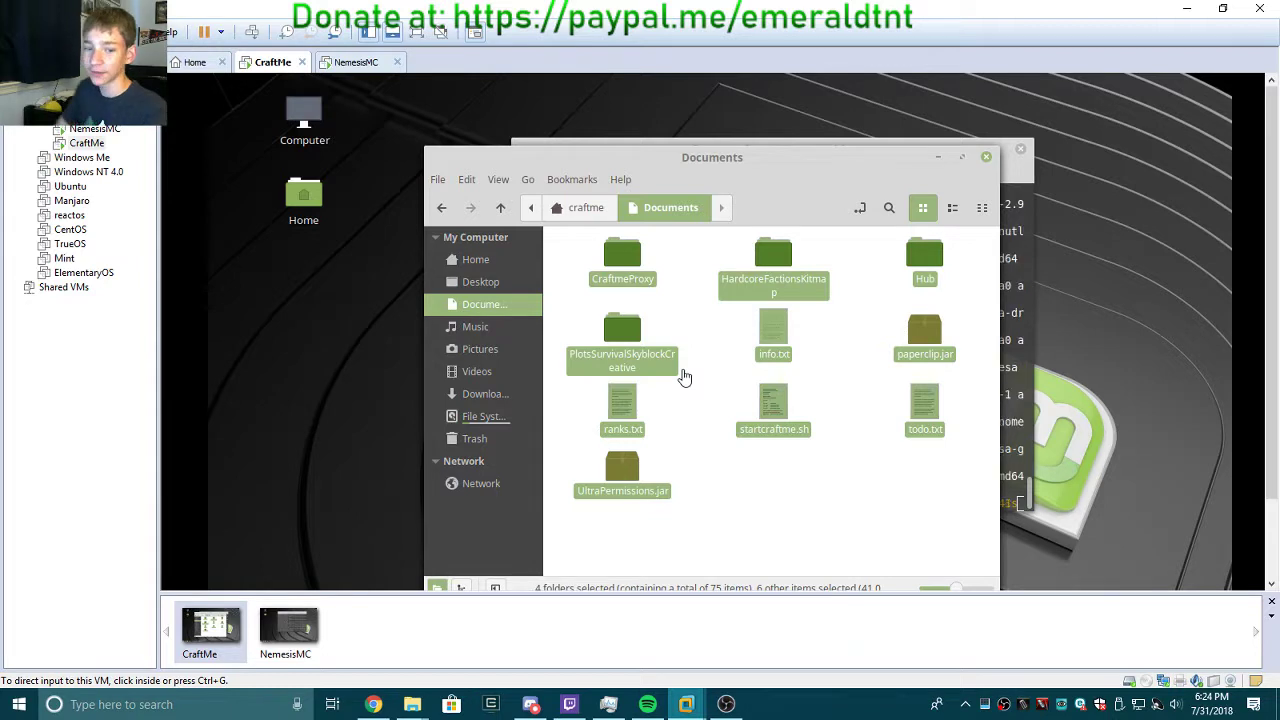
# Deselect the copied files and bring the download terminal in front of Documents.
pyautogui.click(821, 496)
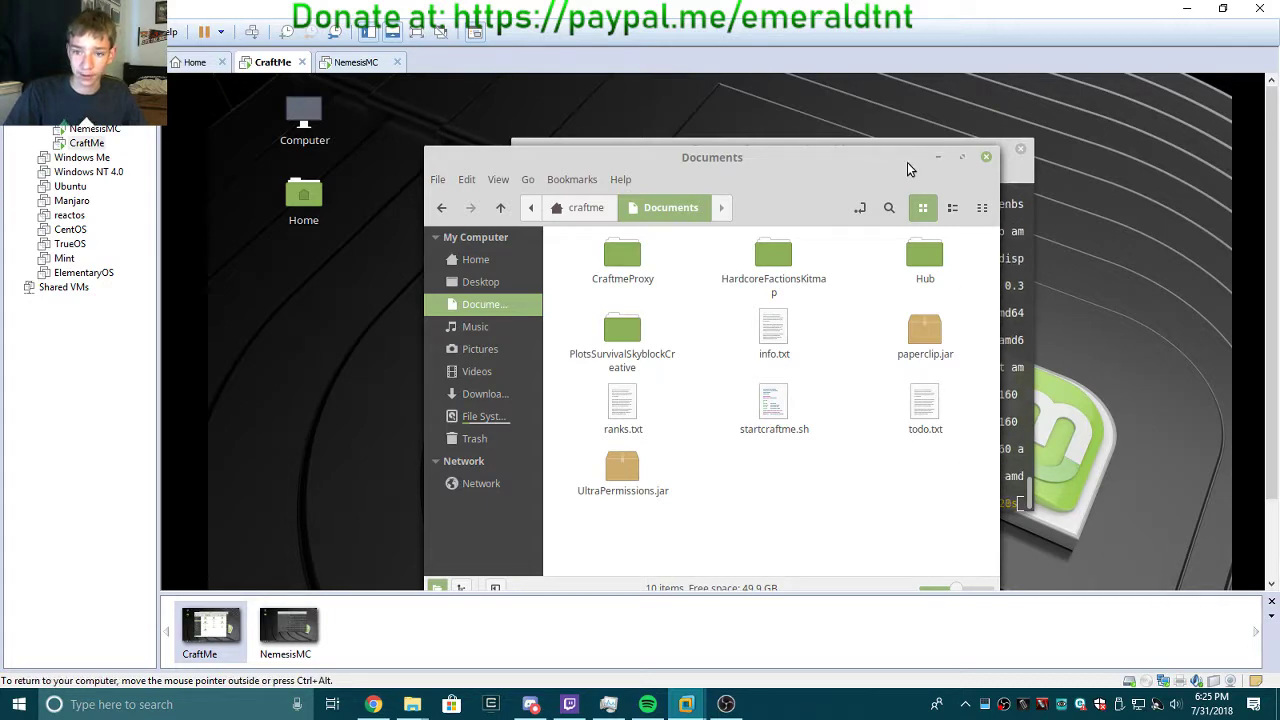
pyautogui.moveTo(892, 159); pyautogui.dragTo(723, 129)
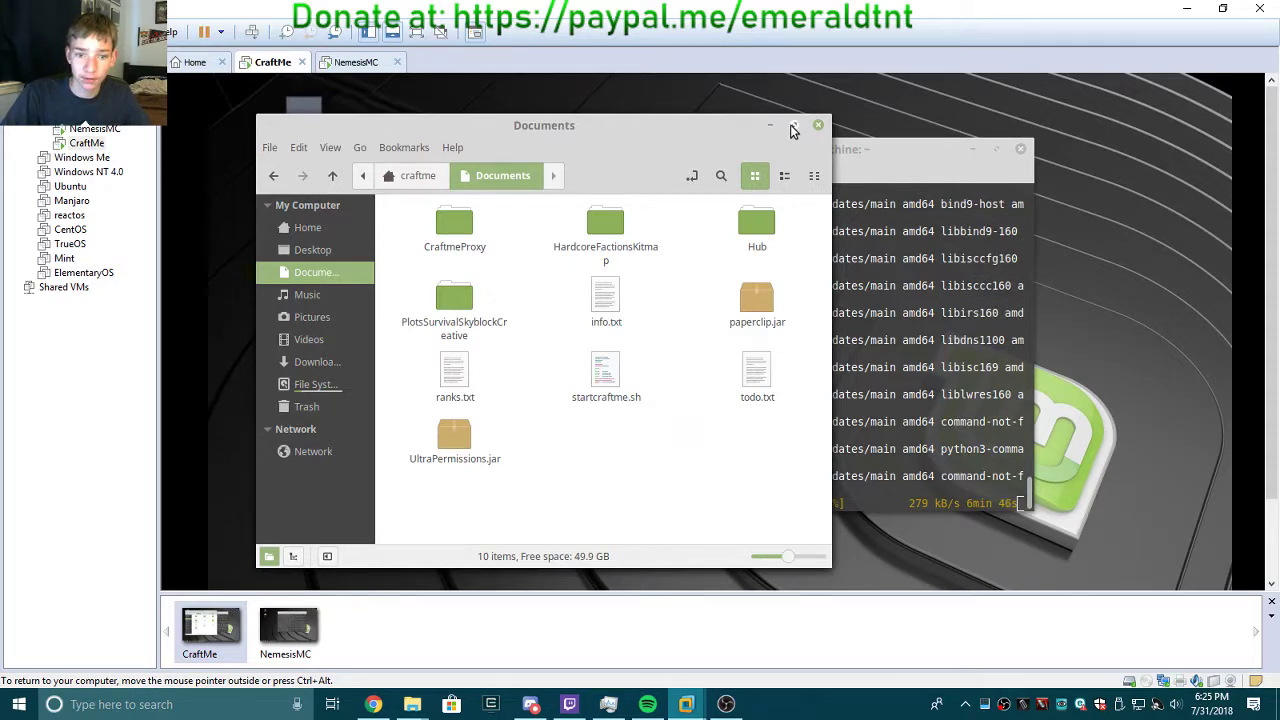
pyautogui.click(559, 520)
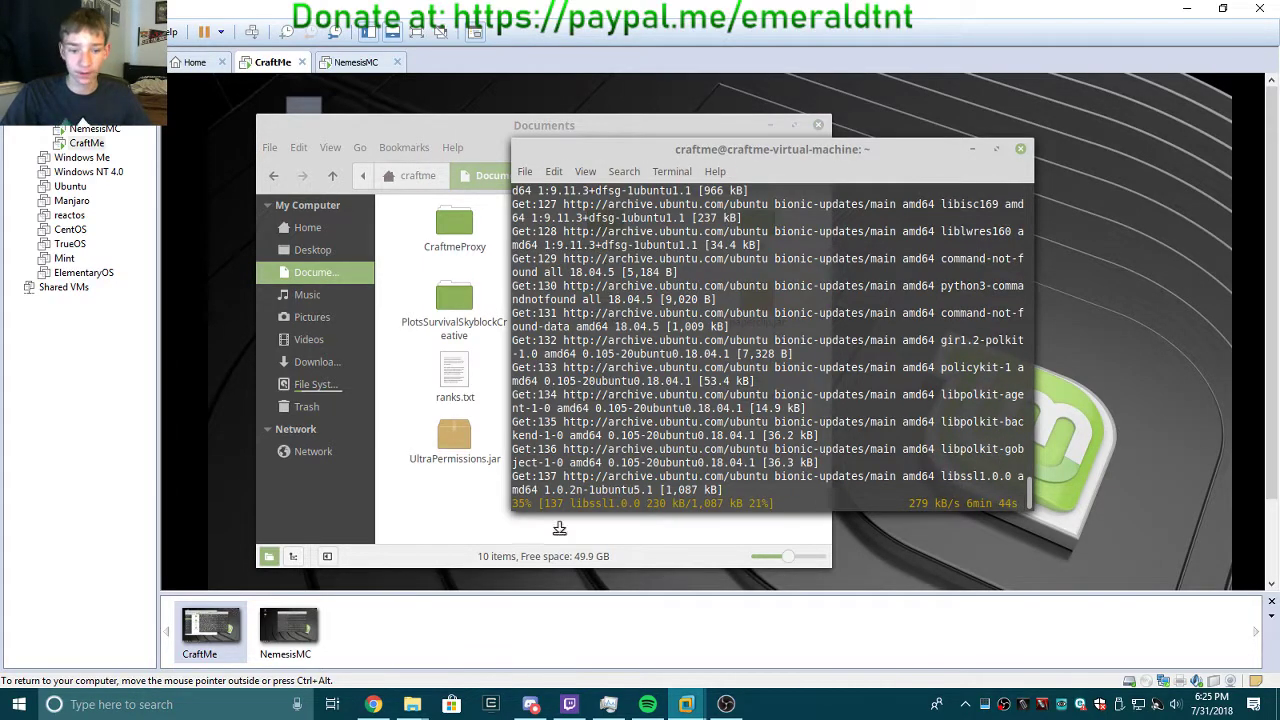
# Flip between NemesisMC and CraftMe to check downloads, then view Task Manager's CPU graphs.
pyautogui.click(270, 626)
pyautogui.click(197, 632)
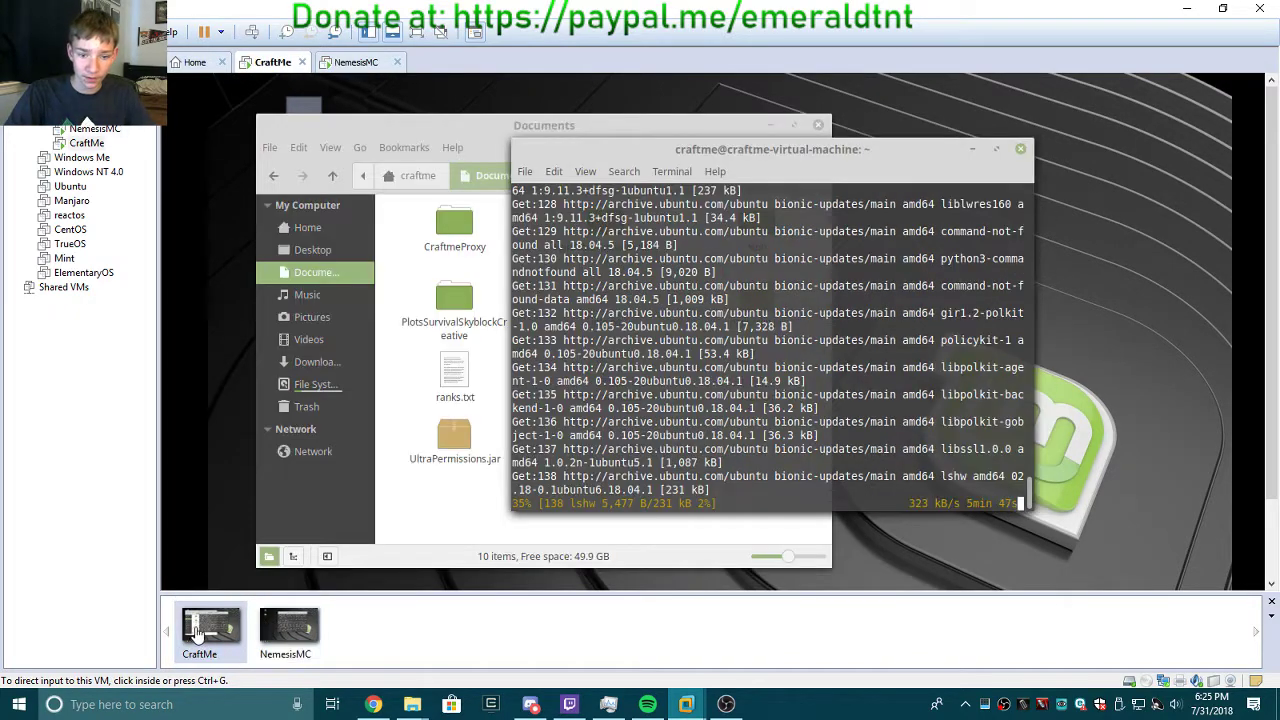
pyautogui.click(278, 624)
pyautogui.click(205, 630)
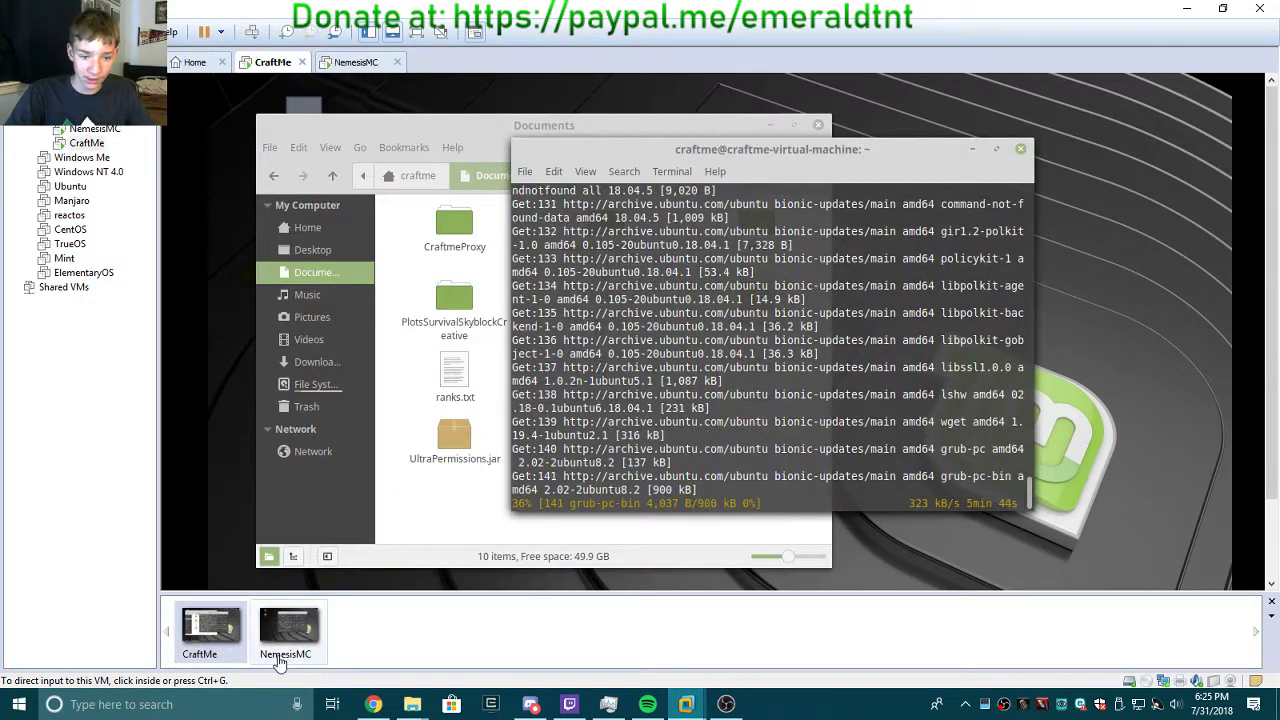
pyautogui.click(310, 645)
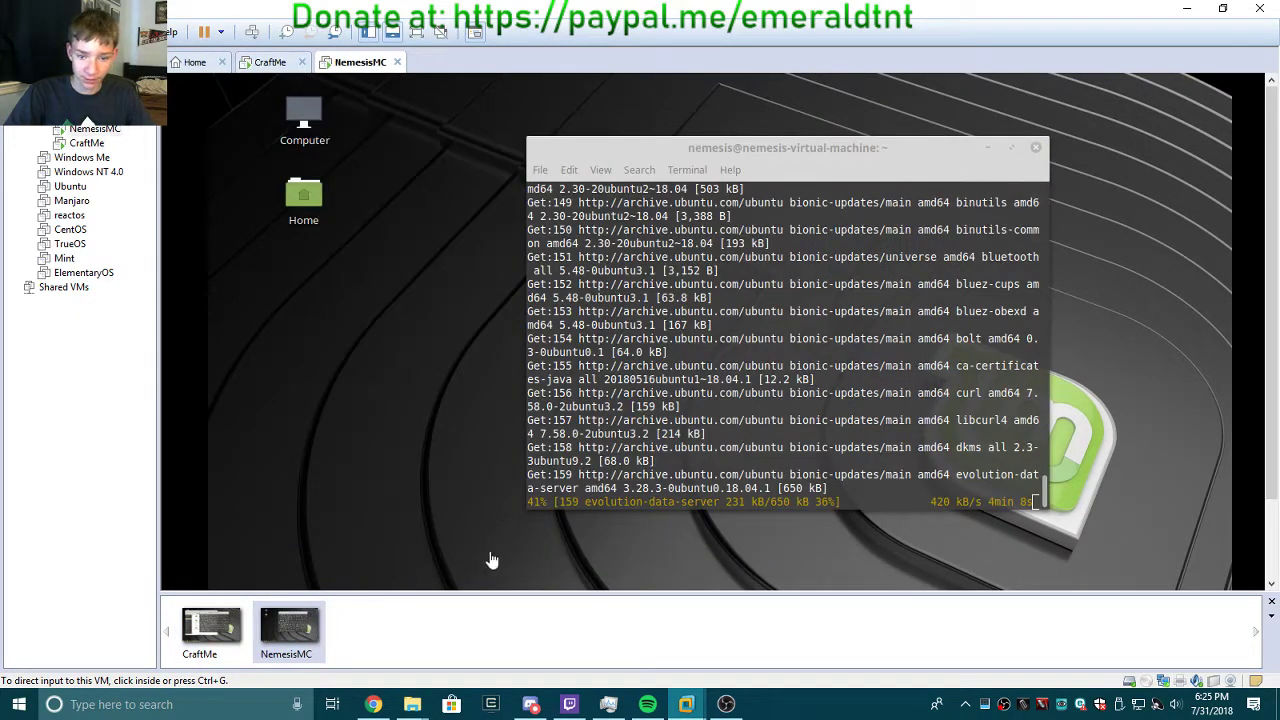
pyautogui.click(205, 648)
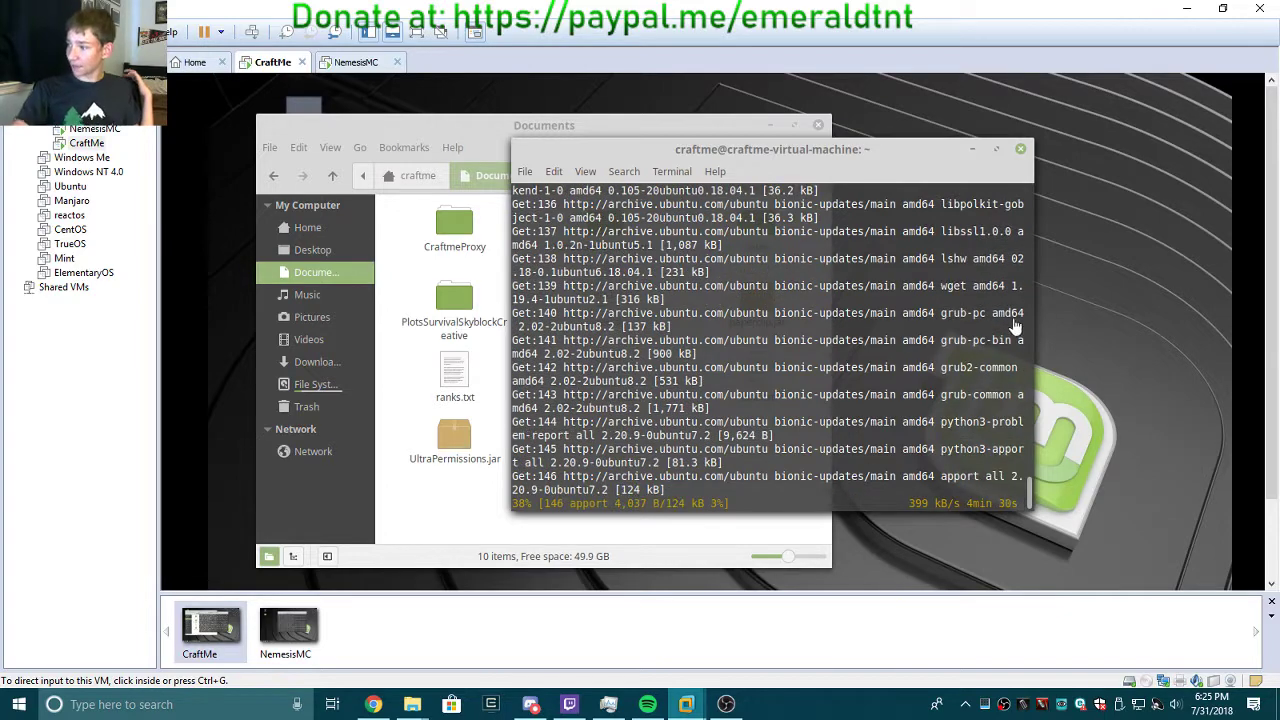
pyautogui.click(608, 704)
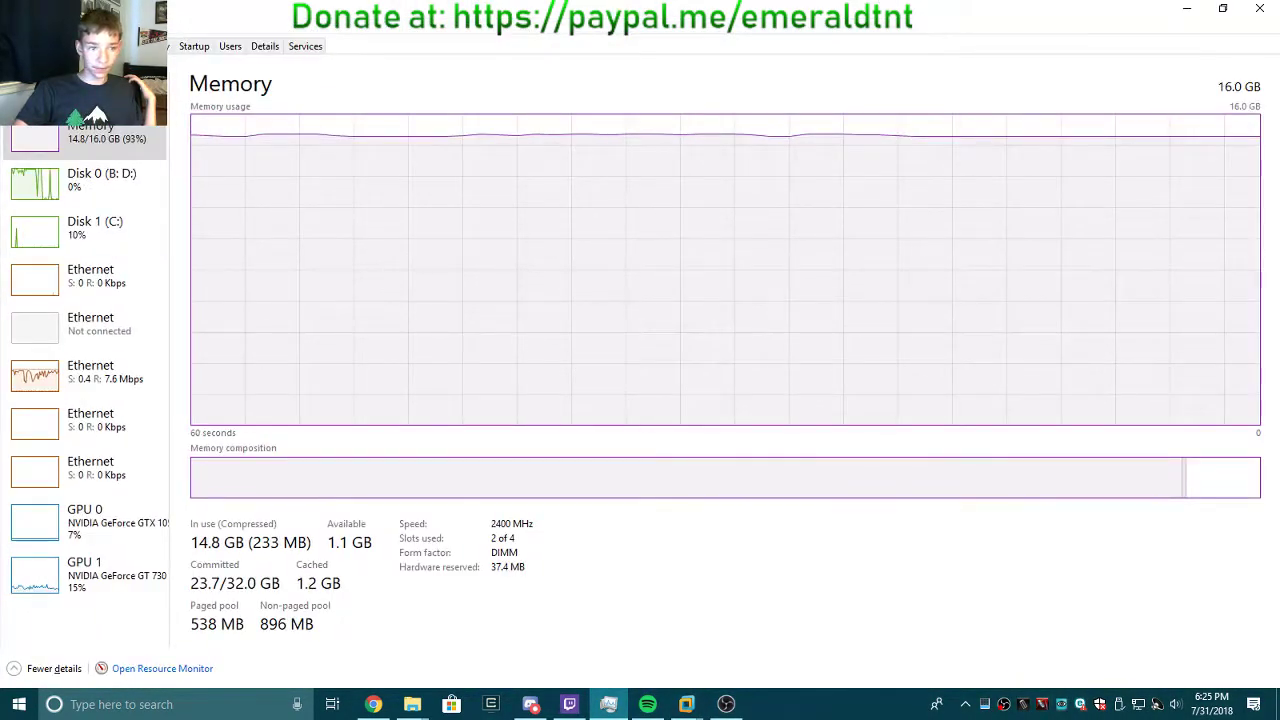
pyautogui.click(108, 88)
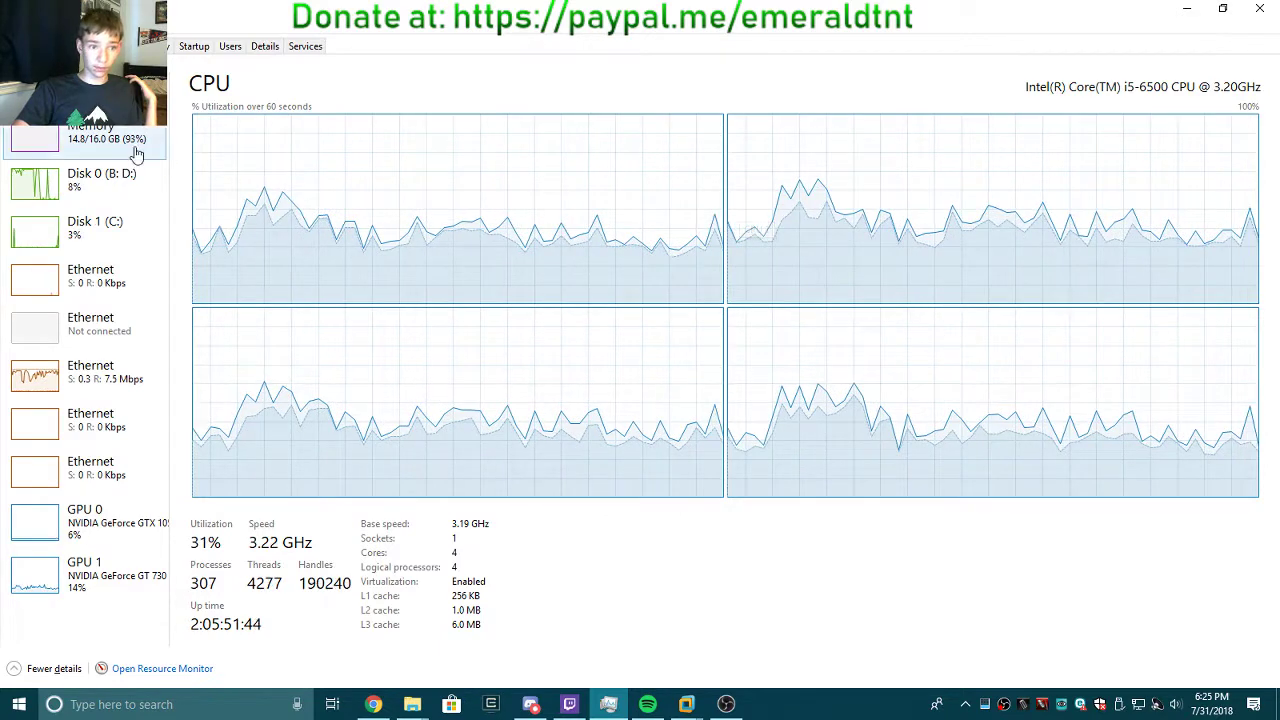
# Check memory usage and sort the Details process list by memory, selecting vmware-vmx.exe.
pyautogui.click(91, 139)
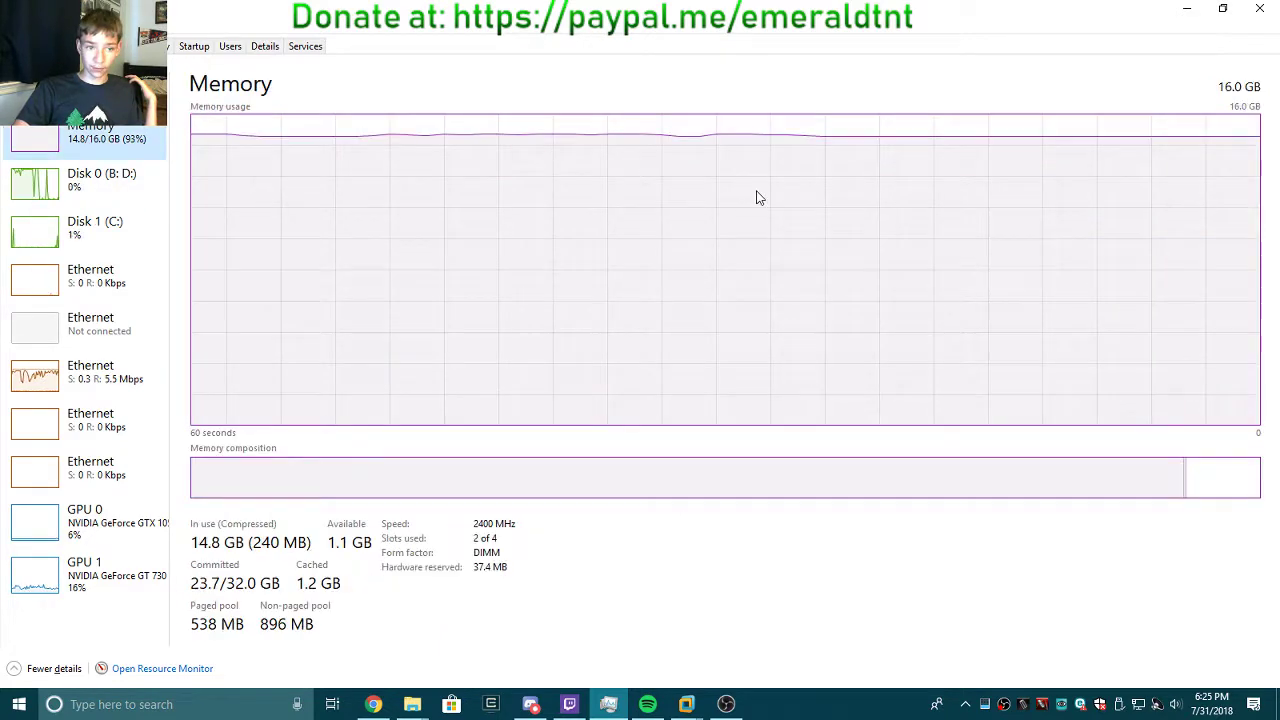
pyautogui.click(264, 47)
pyautogui.click(365, 75)
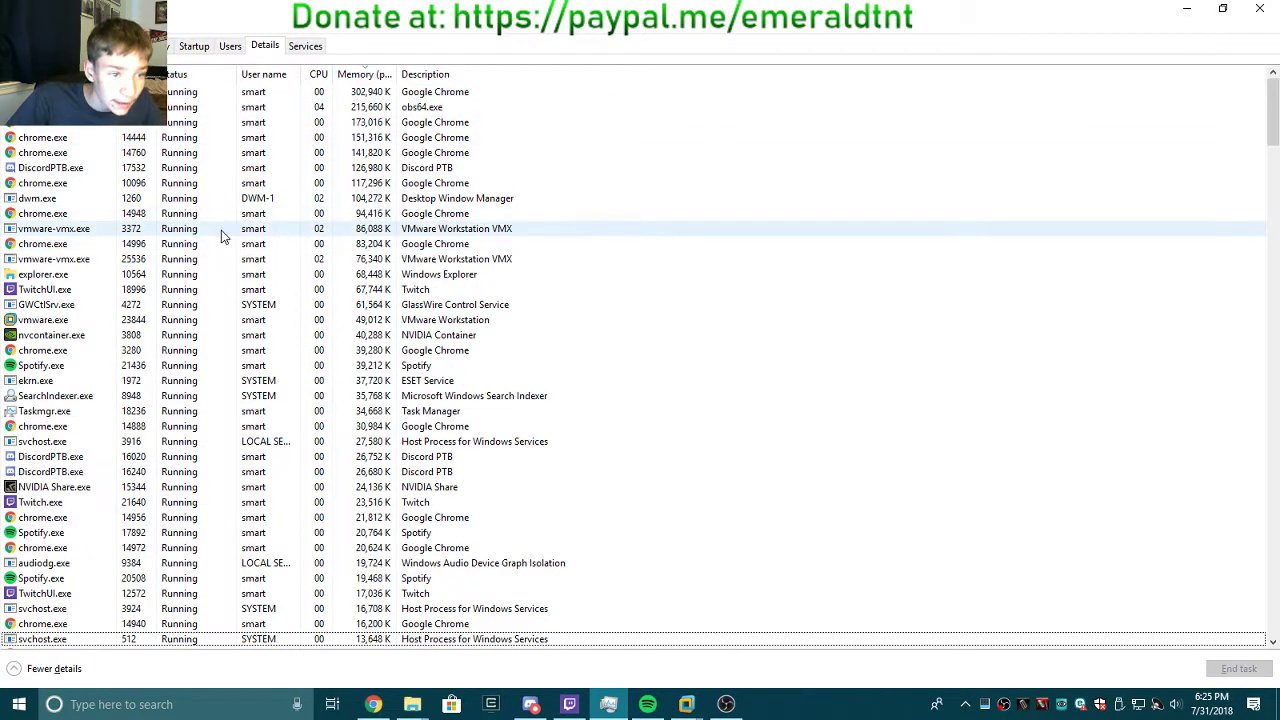
pyautogui.click(214, 246)
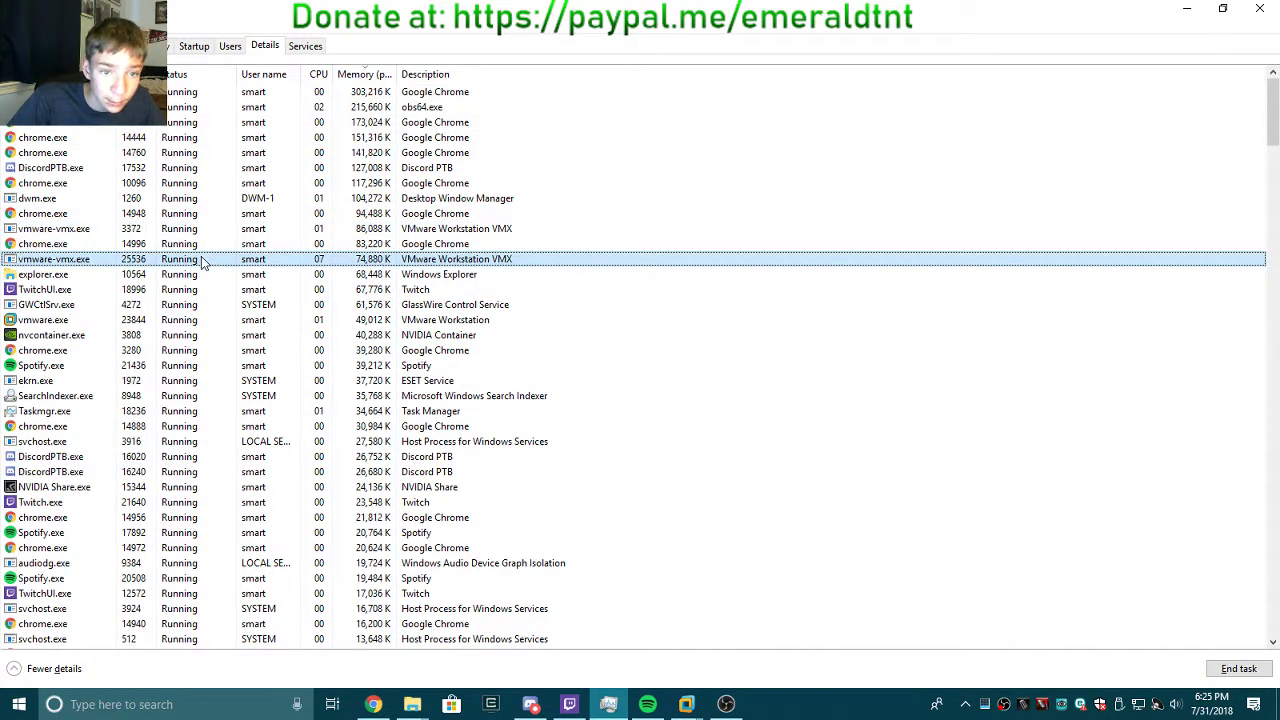
# Check Disk 0 activity, then drag Task Manager off screen.
pyautogui.click(84, 46)
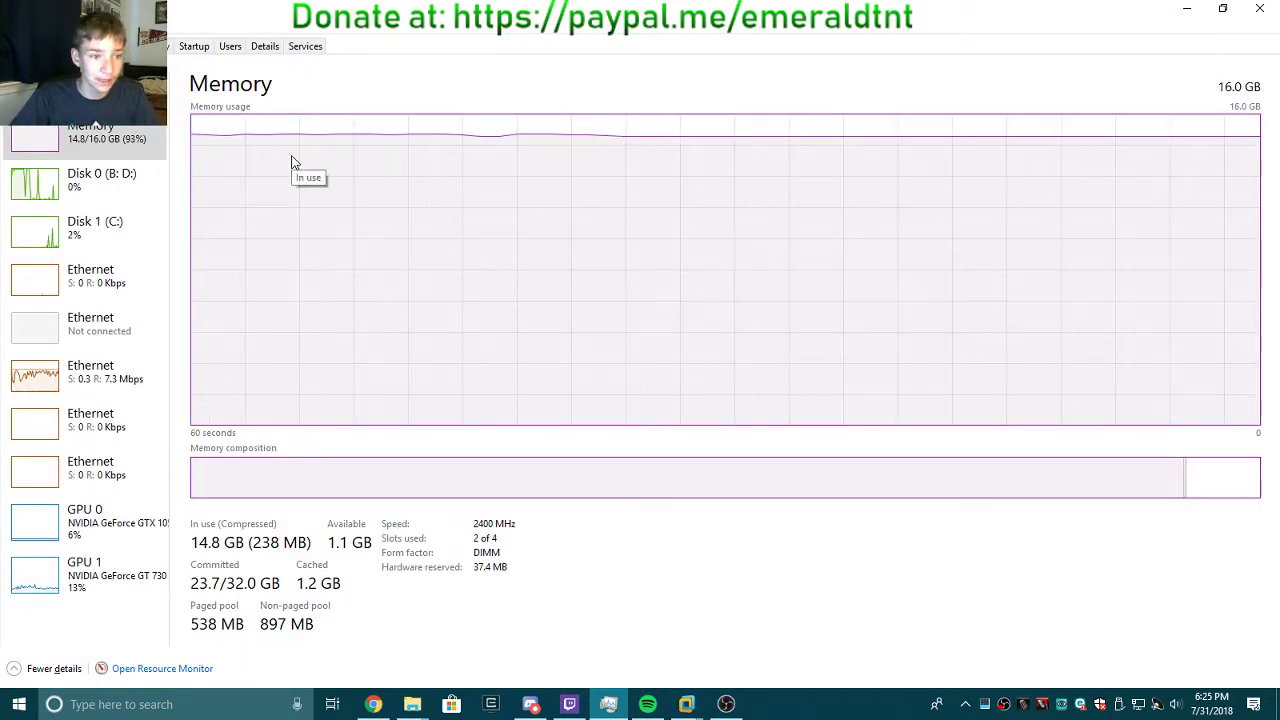
pyautogui.click(60, 190)
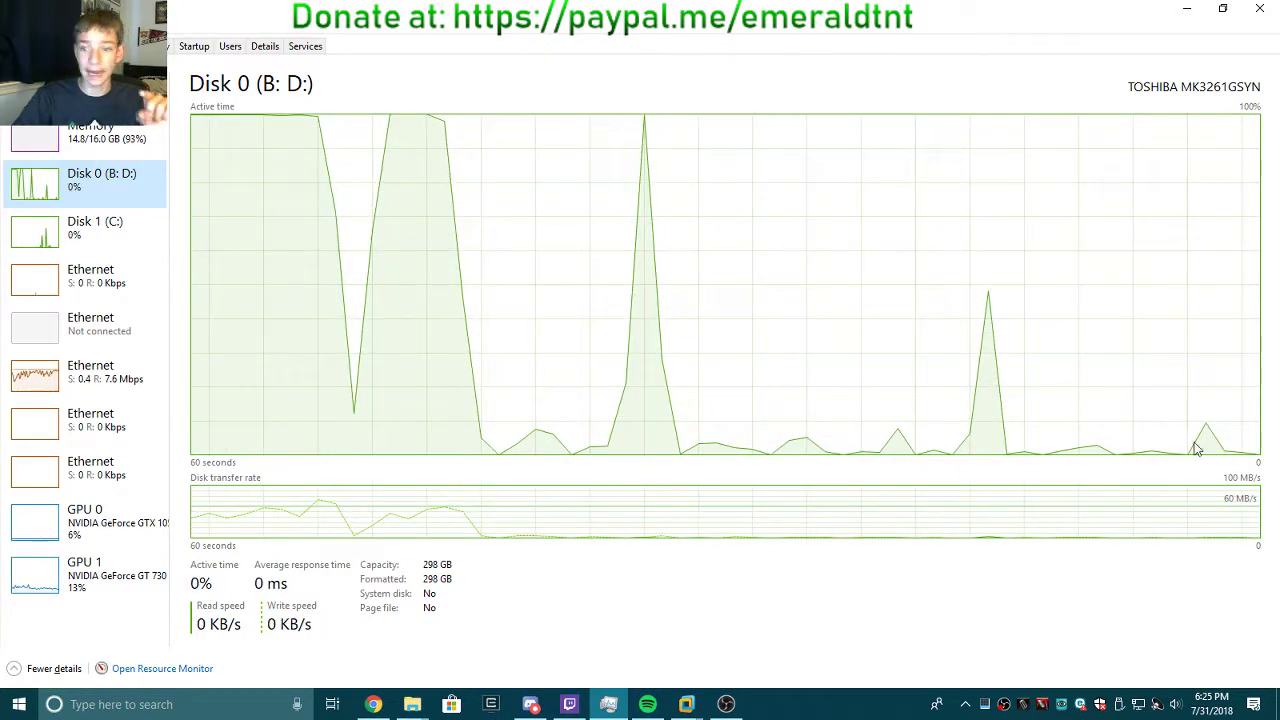
pyautogui.moveTo(818, 14); pyautogui.dragTo(860, 0)
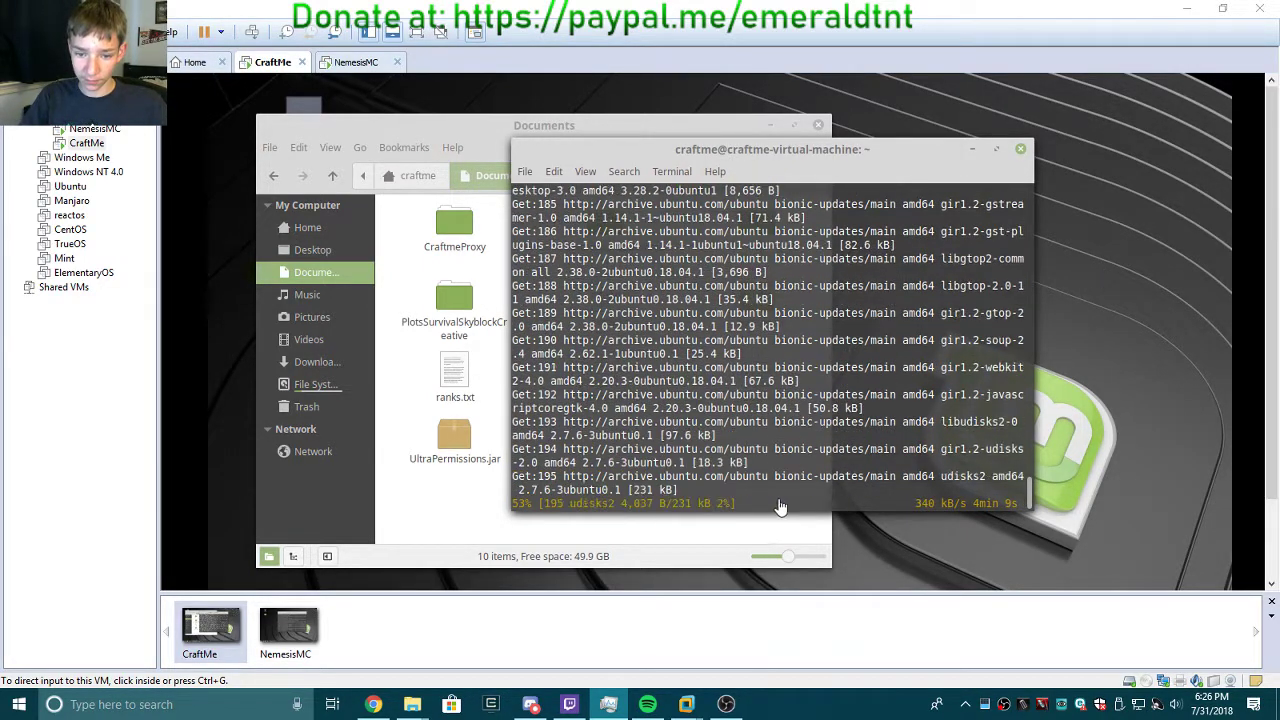
pyautogui.click(292, 638)
pyautogui.click(222, 647)
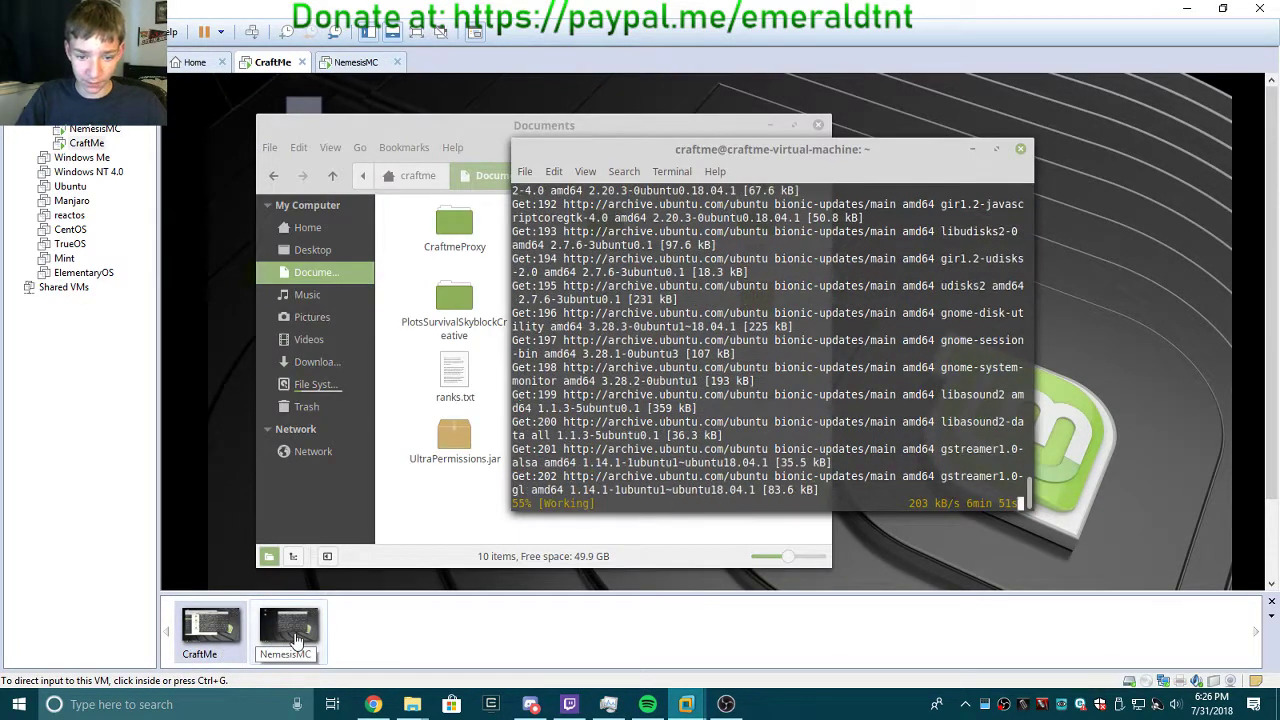
pyautogui.click(296, 640)
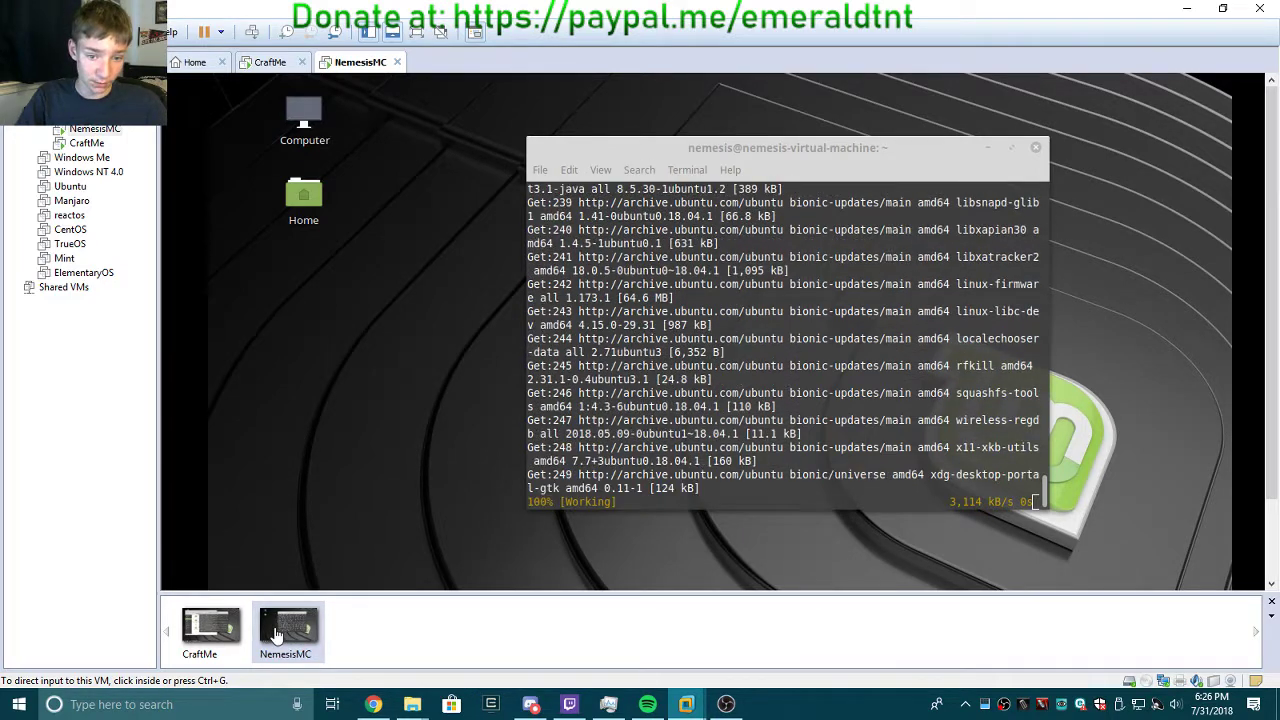
pyautogui.click(210, 630)
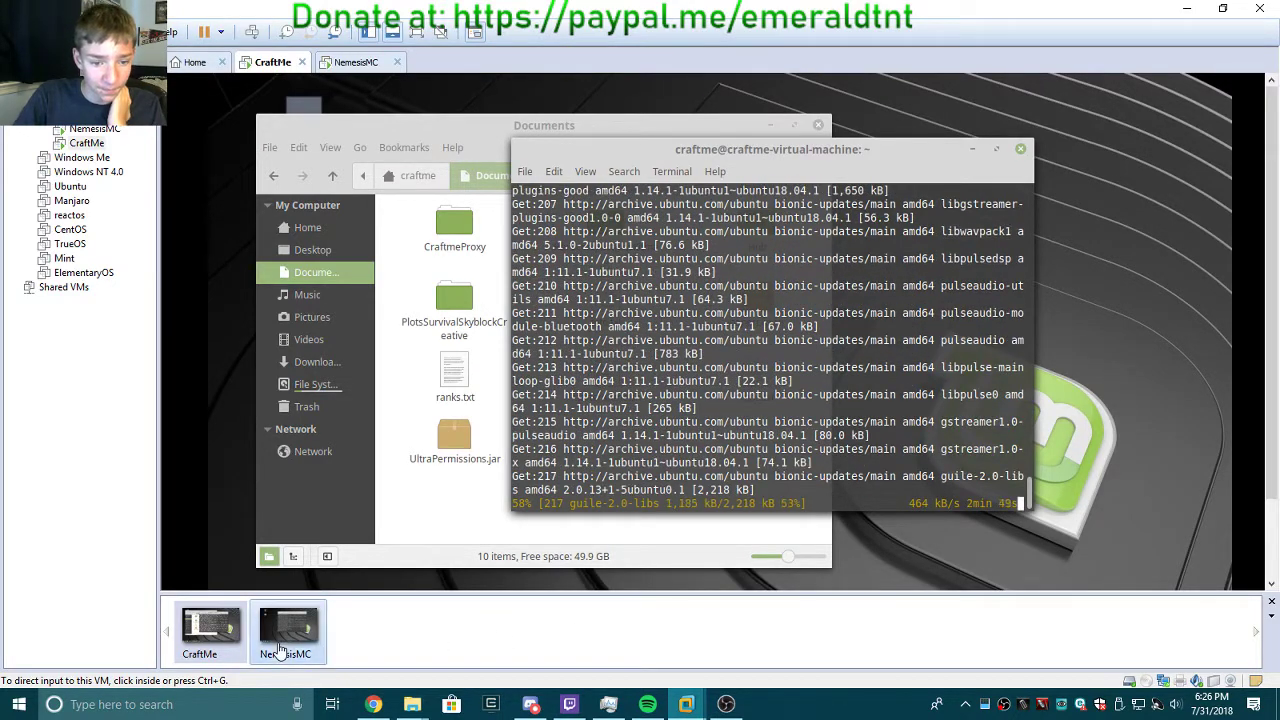
pyautogui.click(288, 635)
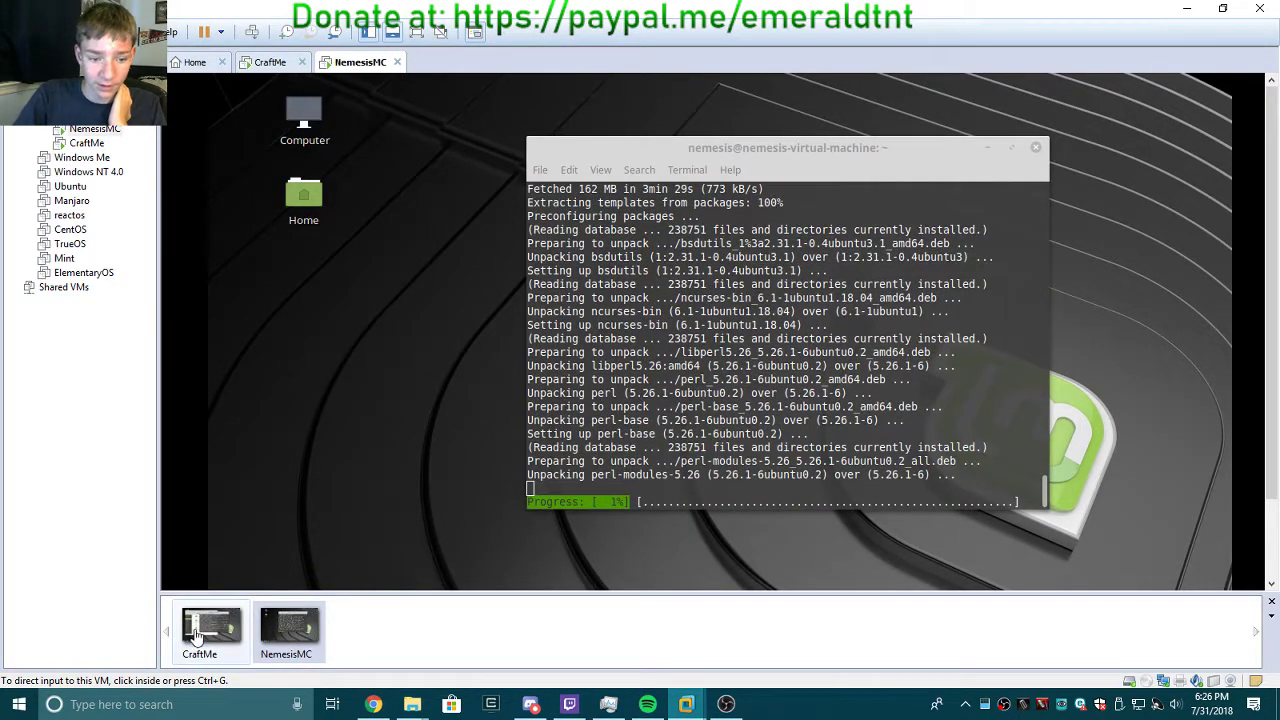
pyautogui.click(210, 630)
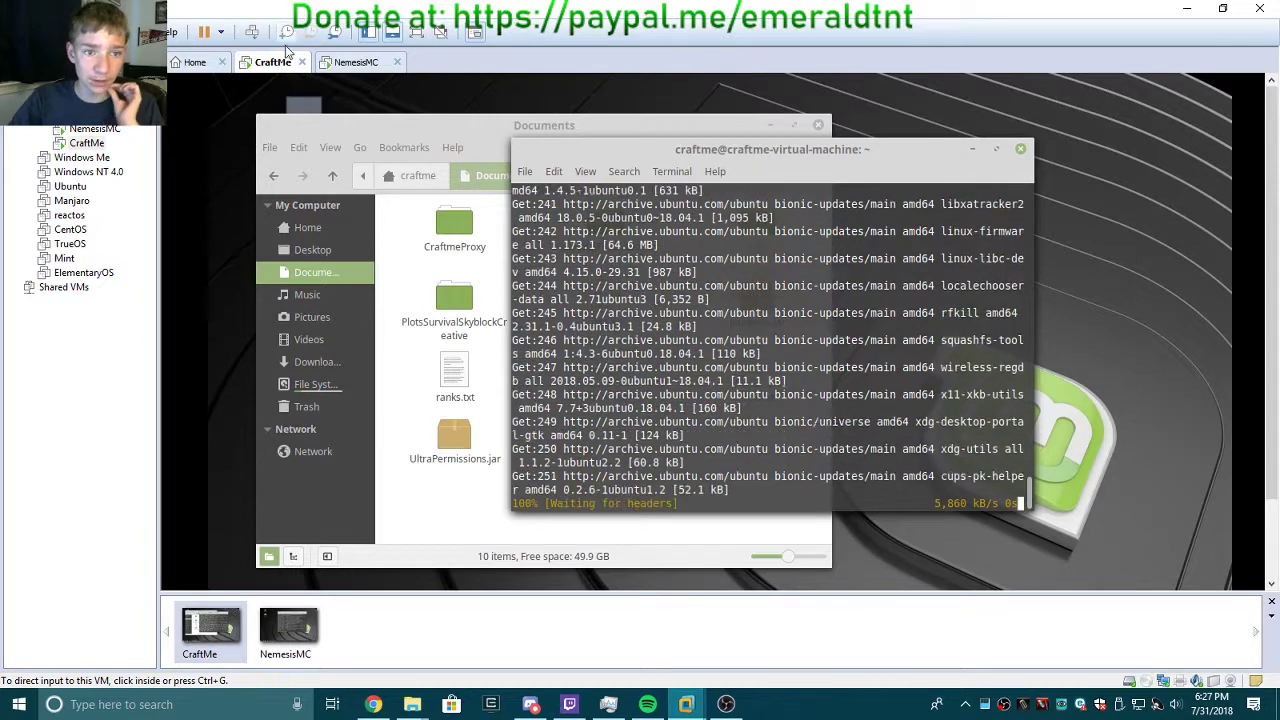
pyautogui.click(333, 32)
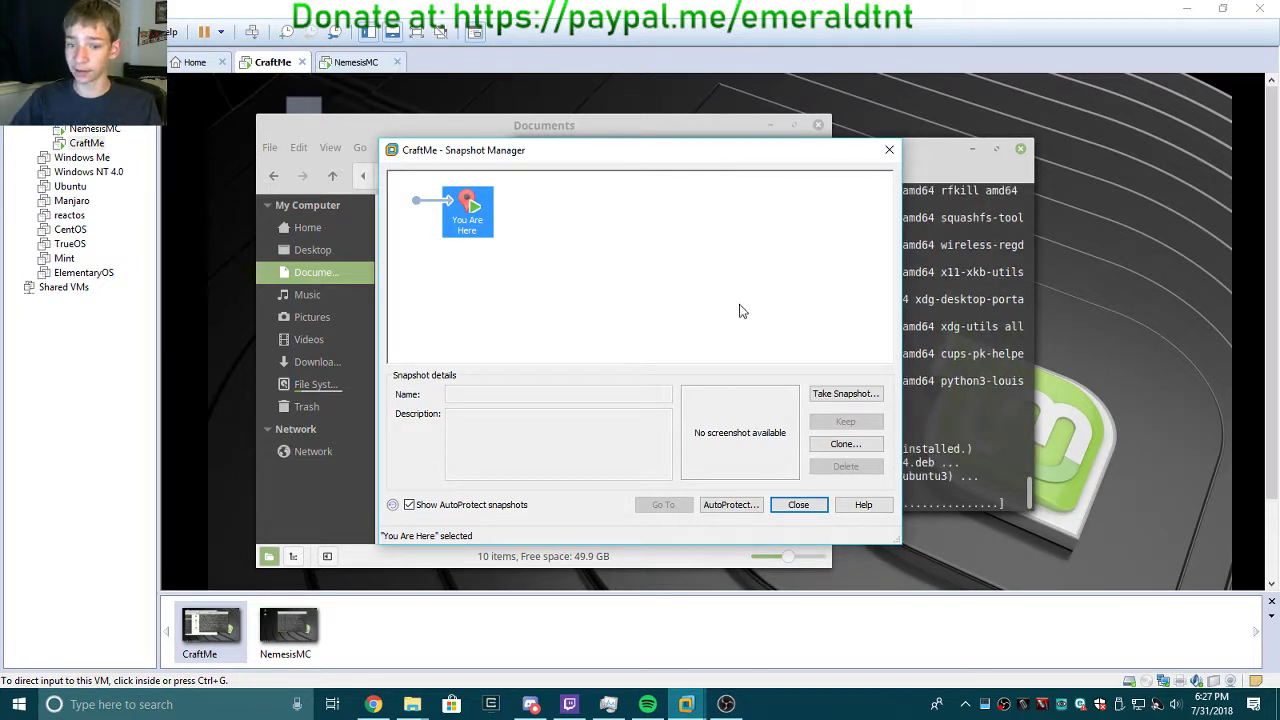
pyautogui.click(801, 505)
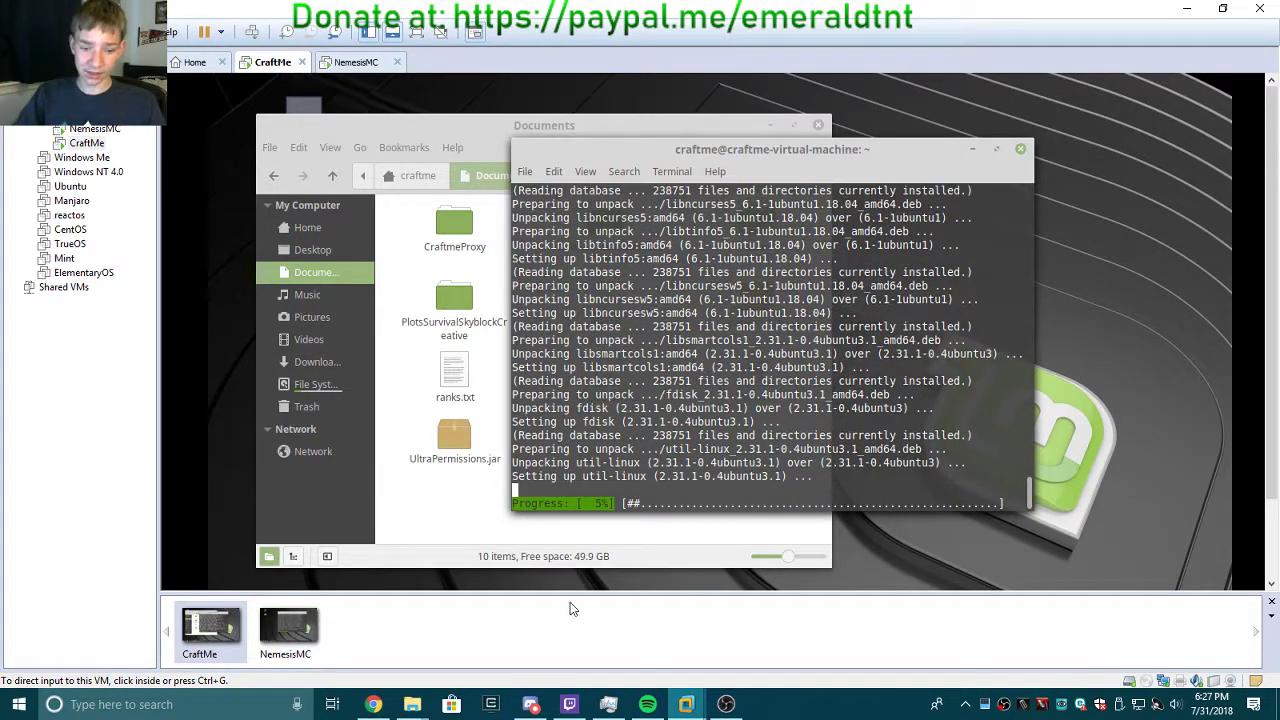
# Navigate the host Explorer window to D:\Documents\Virtual Machines.
pyautogui.moveTo(412, 704)
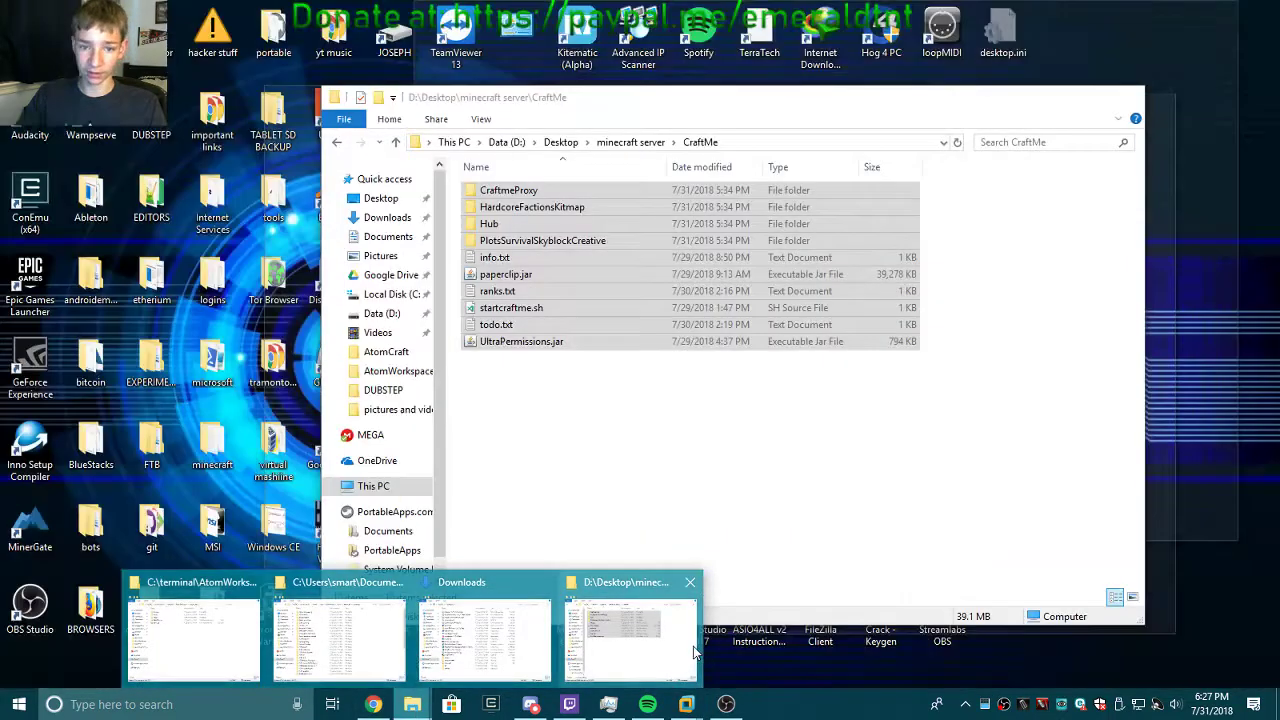
pyautogui.click(695, 652)
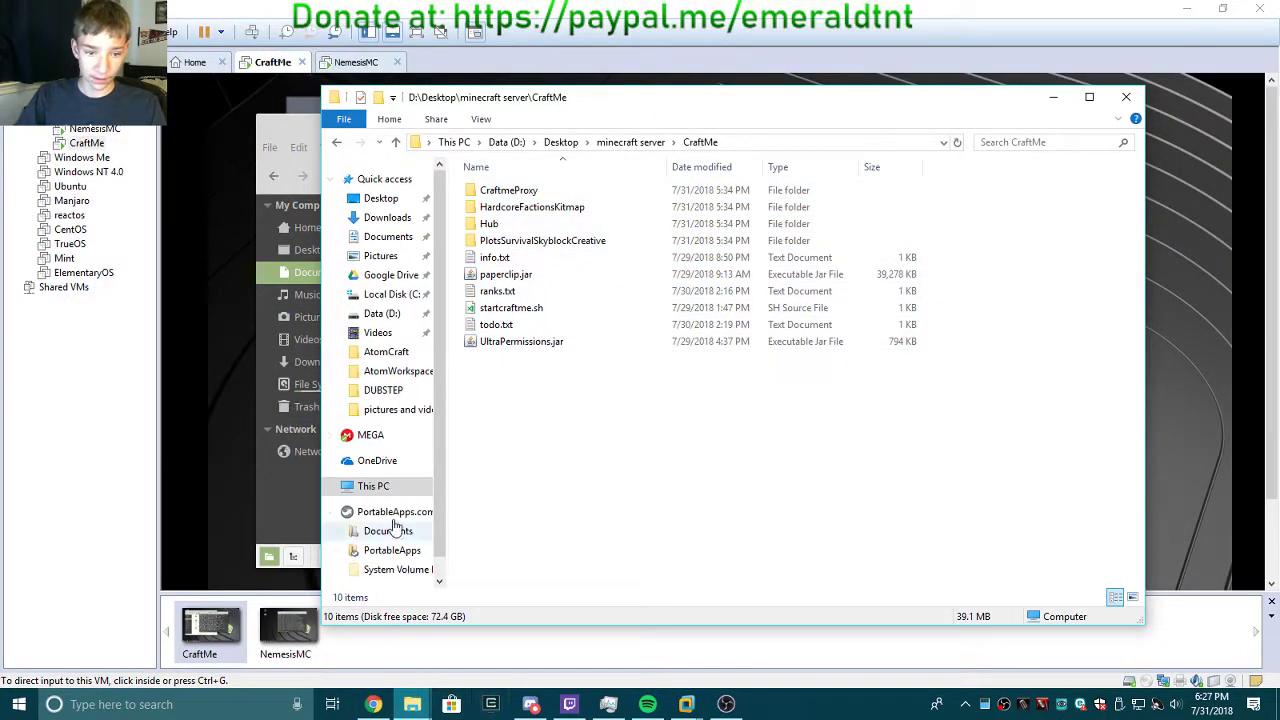
pyautogui.click(382, 313)
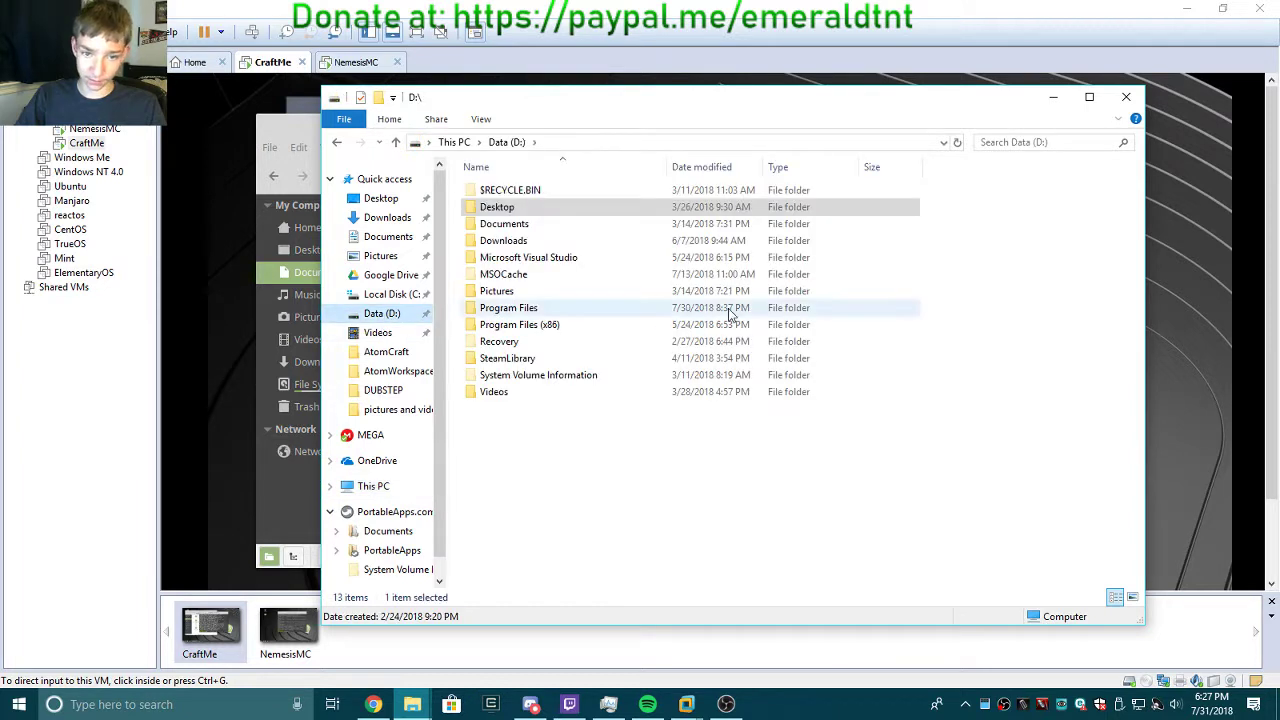
pyautogui.doubleClick(588, 226)
pyautogui.doubleClick(597, 192)
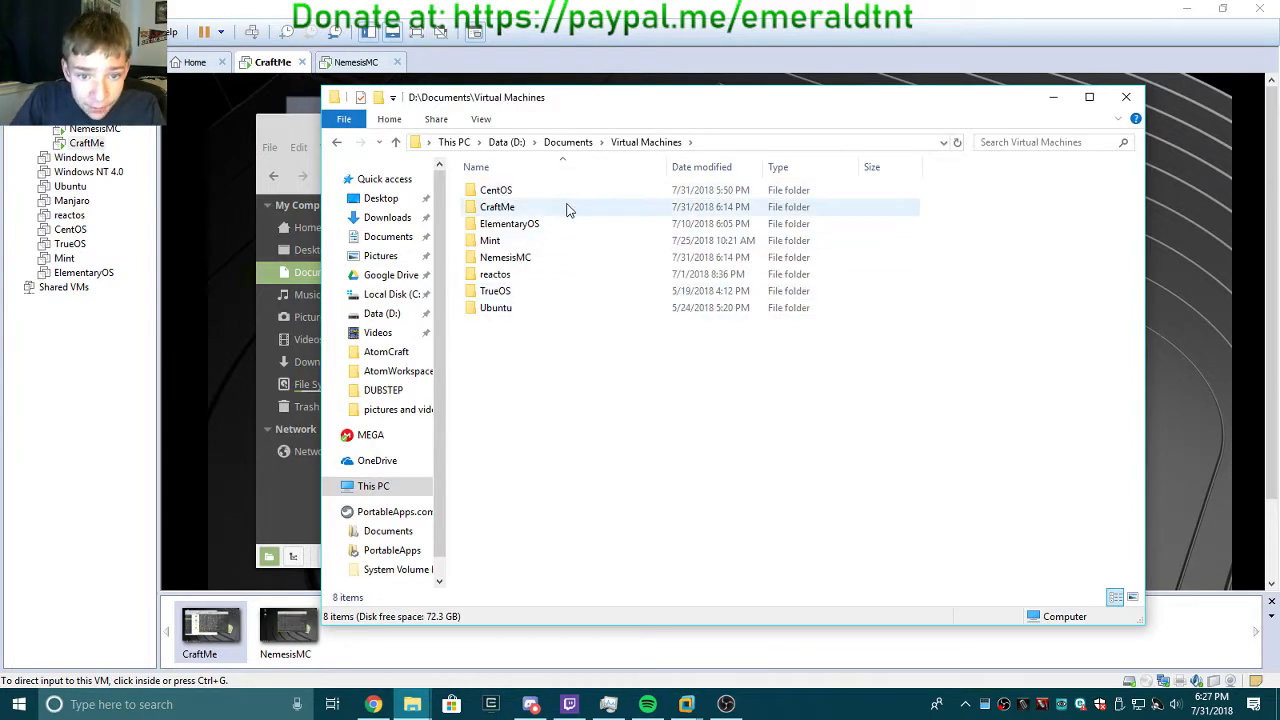
# View the combined size of the CraftMe and NemesisMC folders, then close Properties and deselect them.
pyautogui.click(568, 208)
pyautogui.keyDown('ctrl'); pyautogui.click(560, 255); pyautogui.keyUp('ctrl')
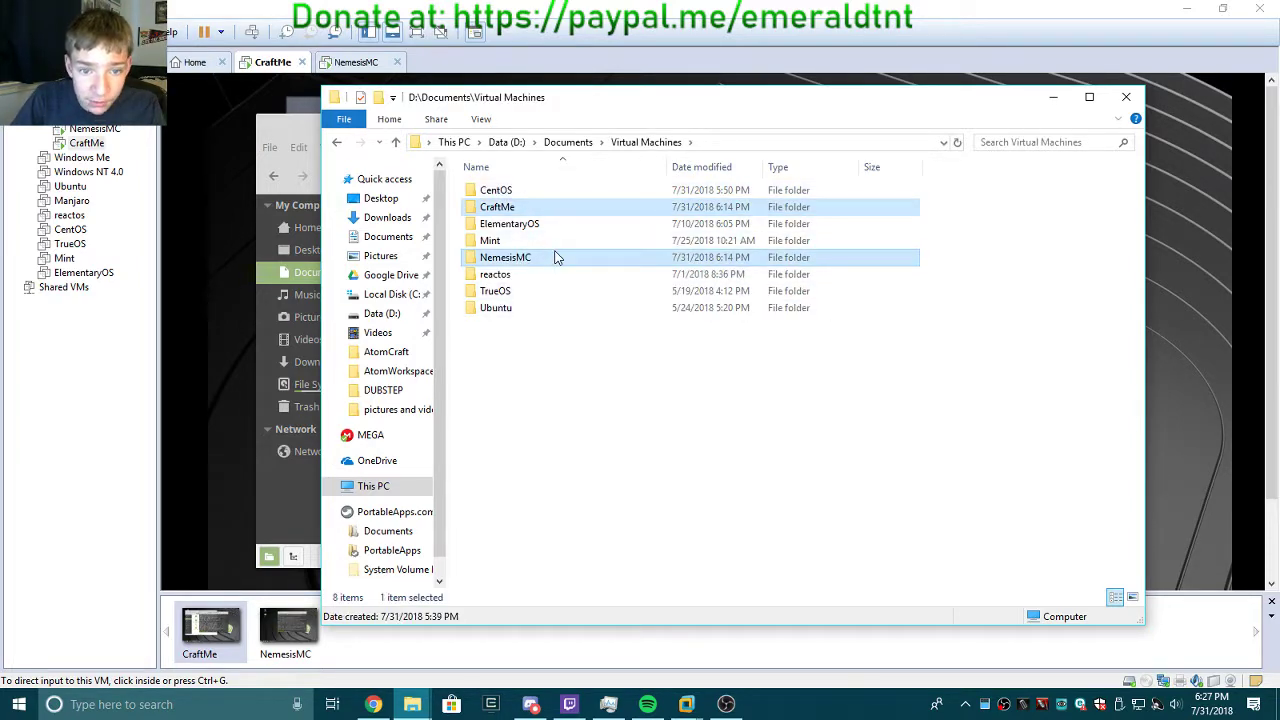
pyautogui.rightClick(557, 257)
pyautogui.click(708, 676)
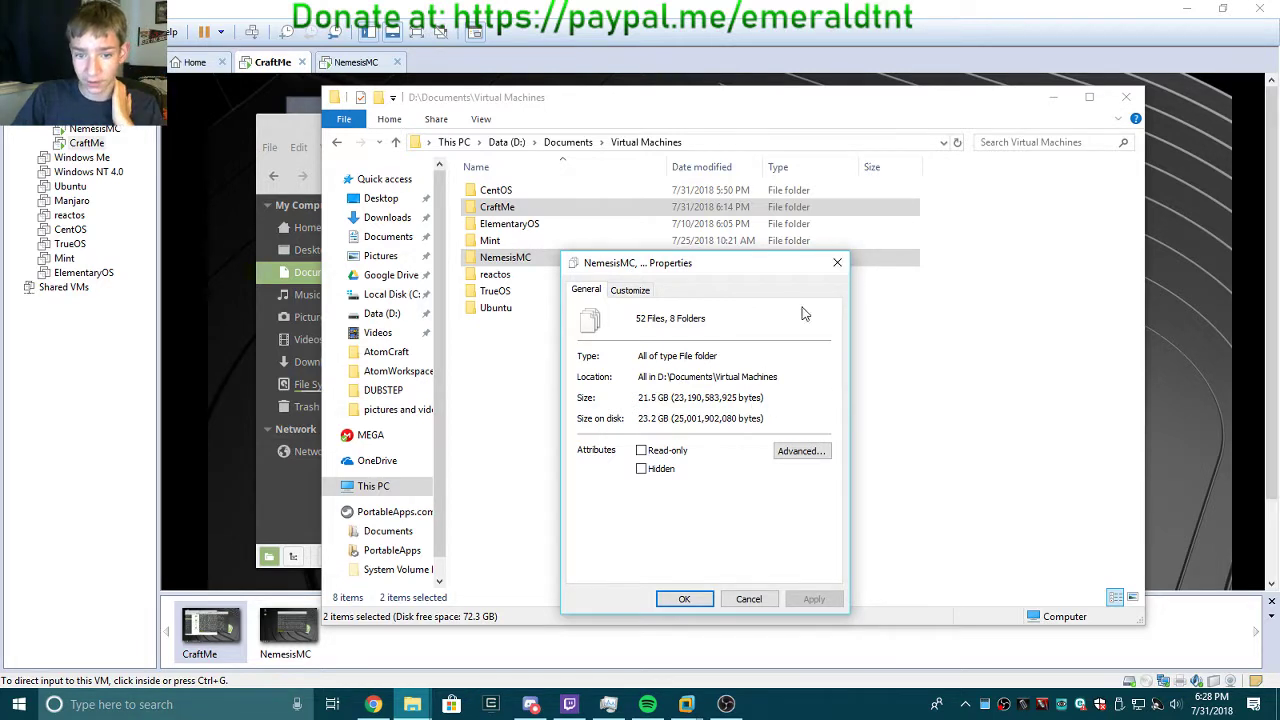
pyautogui.click(837, 265)
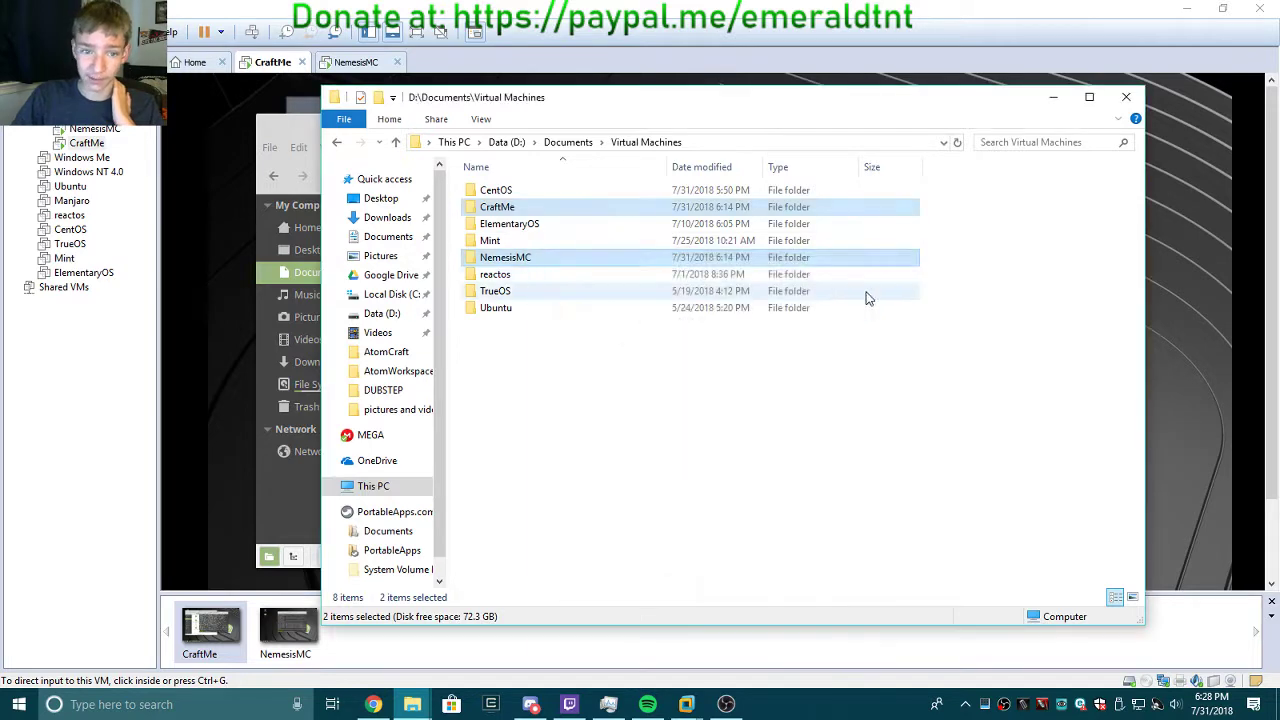
pyautogui.click(1058, 352)
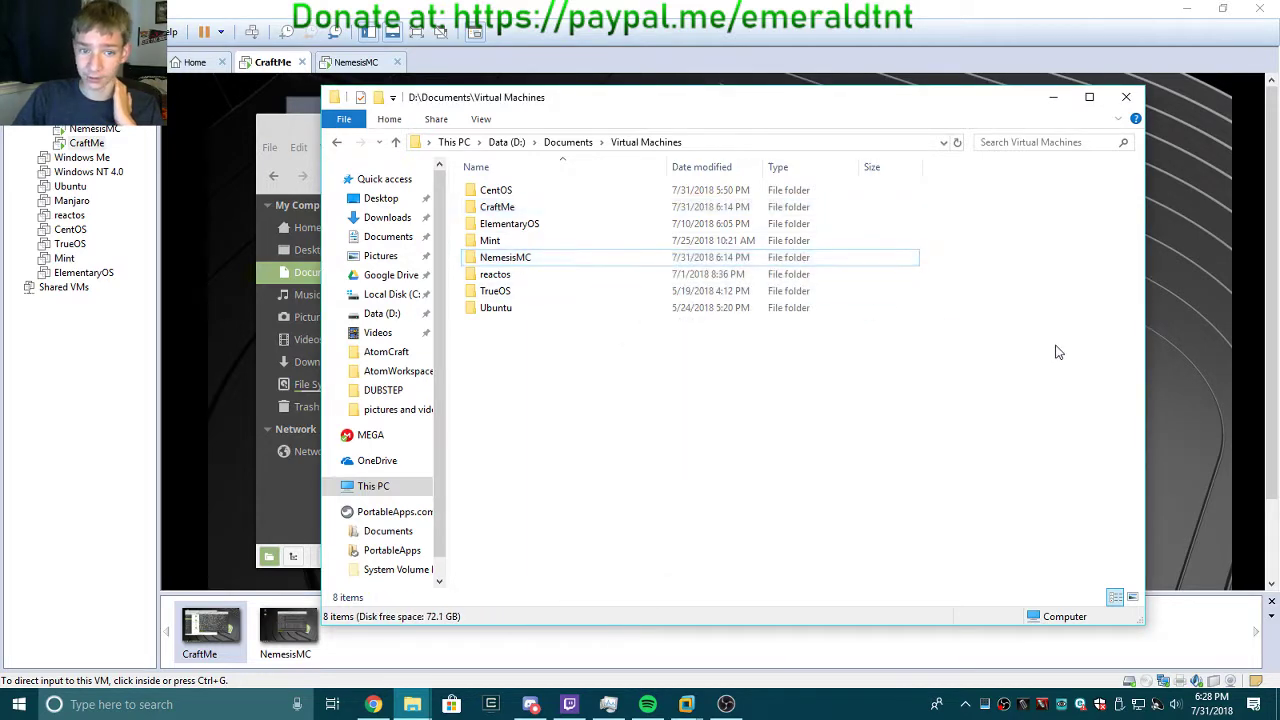
# Close Explorer, compare NemesisMC's and CraftMe's upgrade terminals, and raise CraftMe's Documents window.
pyautogui.click(1140, 100)
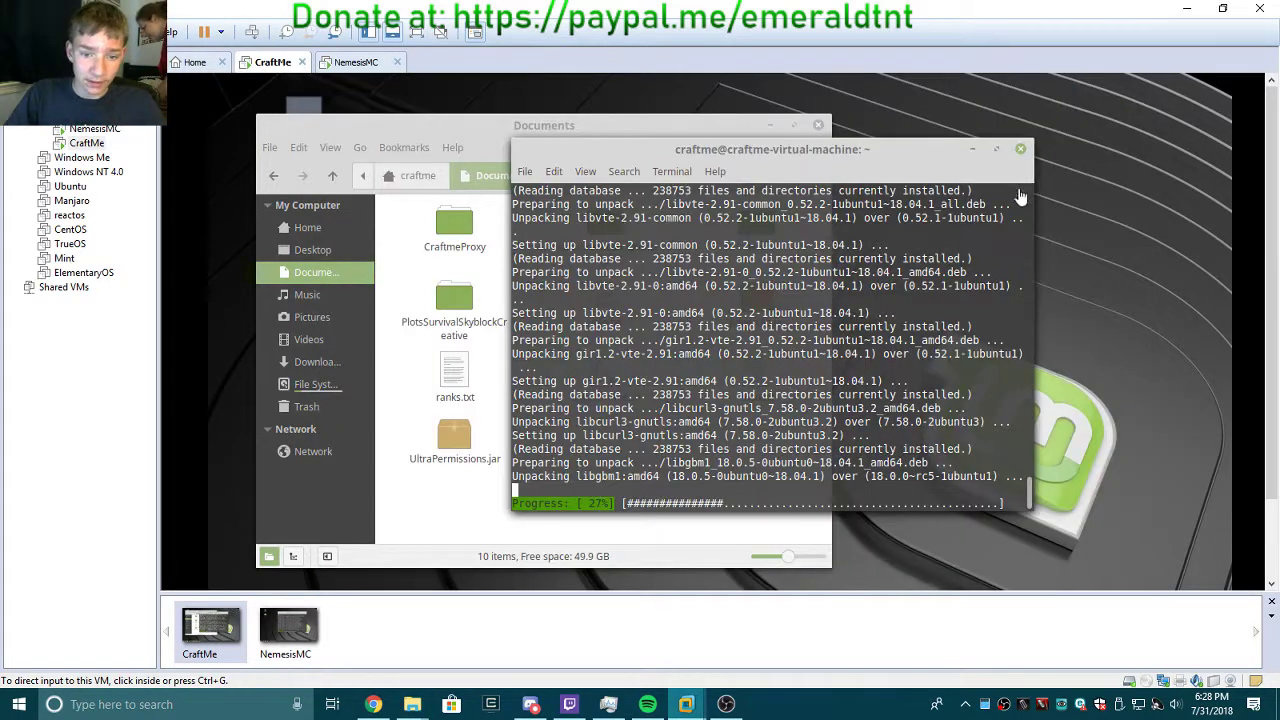
pyautogui.click(289, 636)
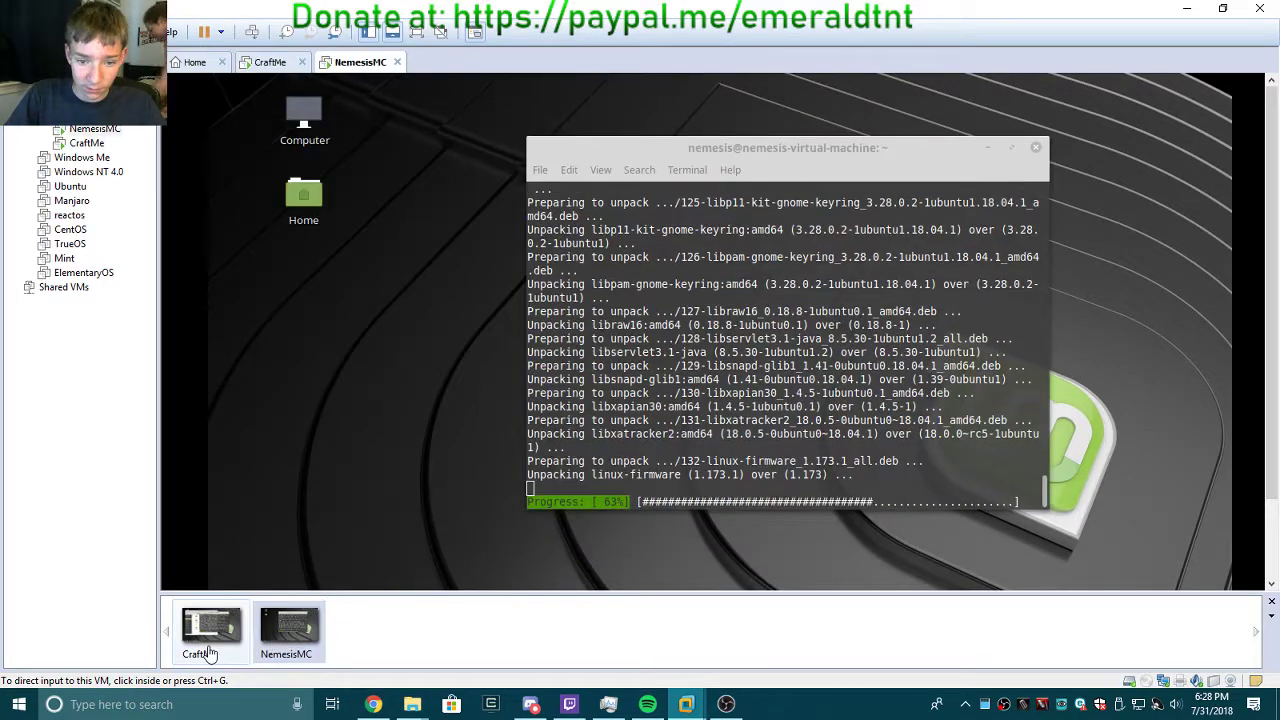
pyautogui.click(214, 651)
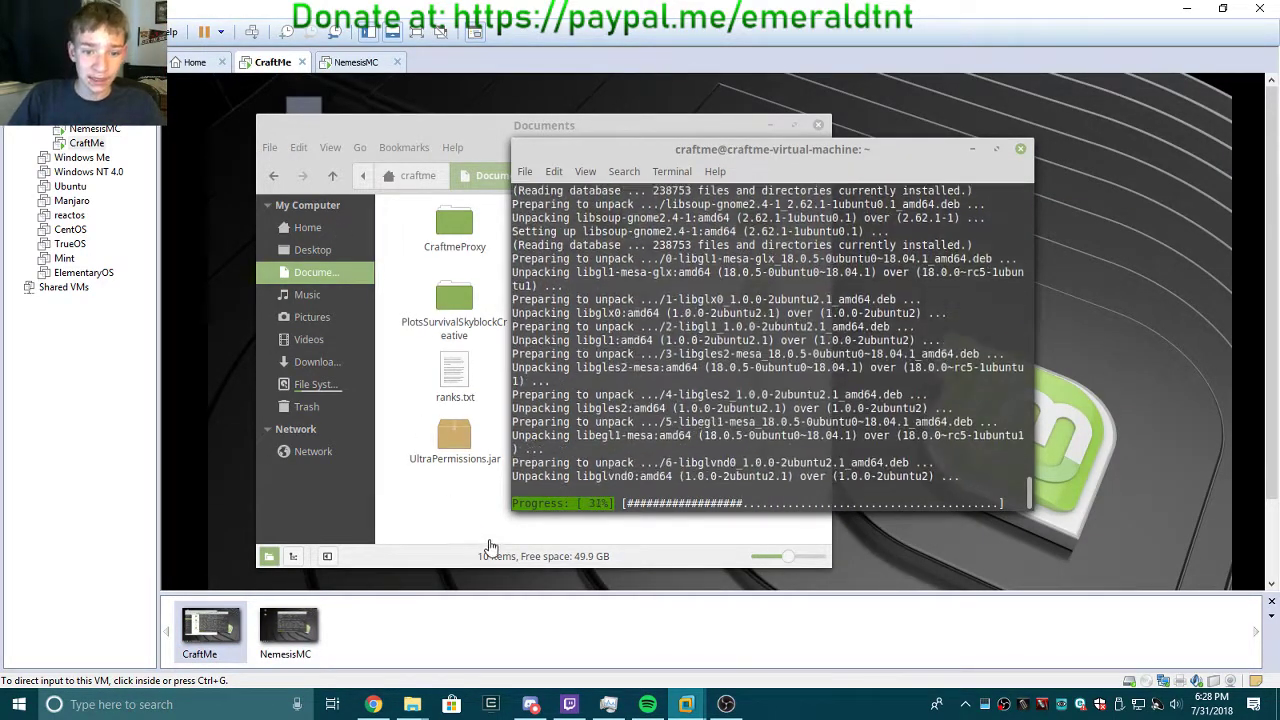
pyautogui.click(288, 642)
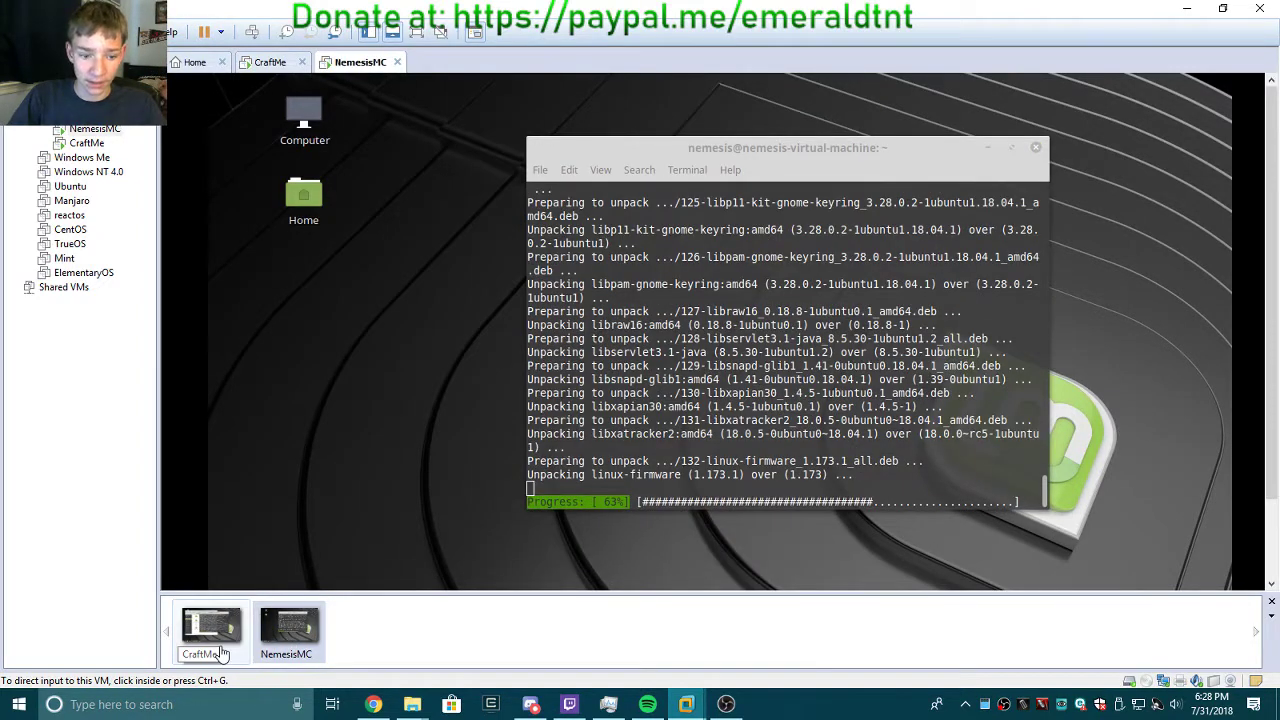
pyautogui.click(205, 640)
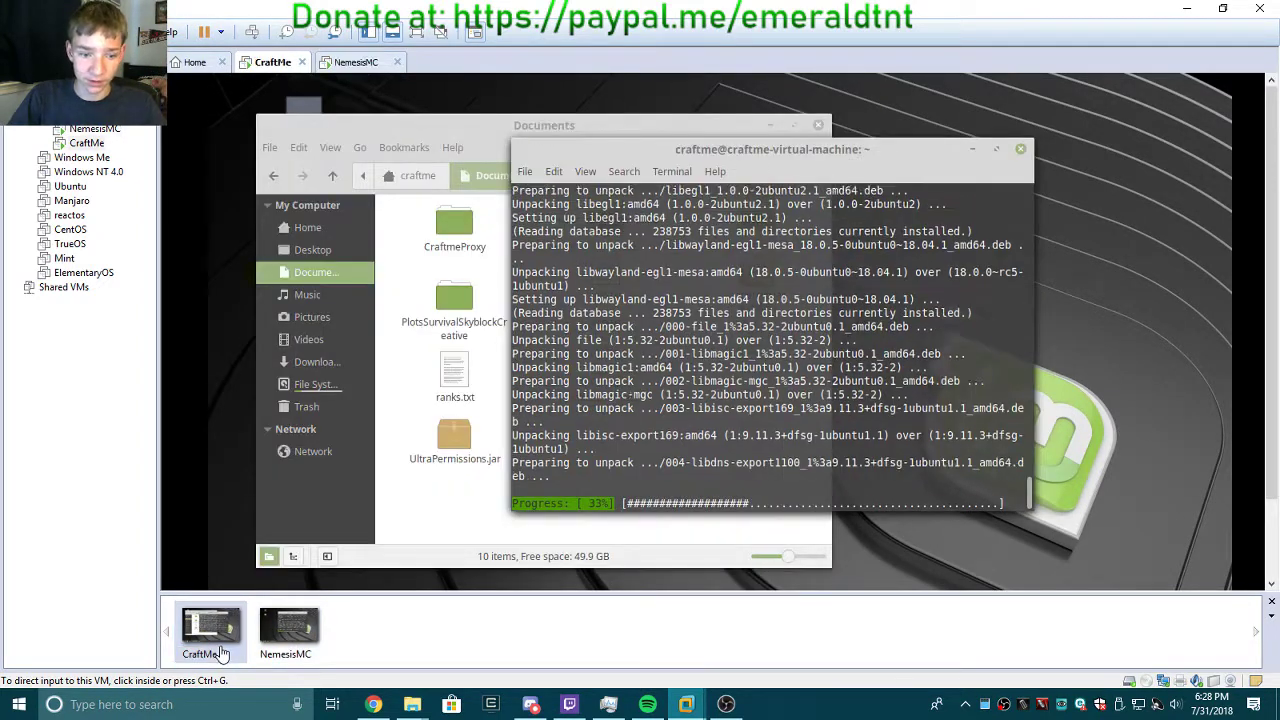
pyautogui.click(438, 513)
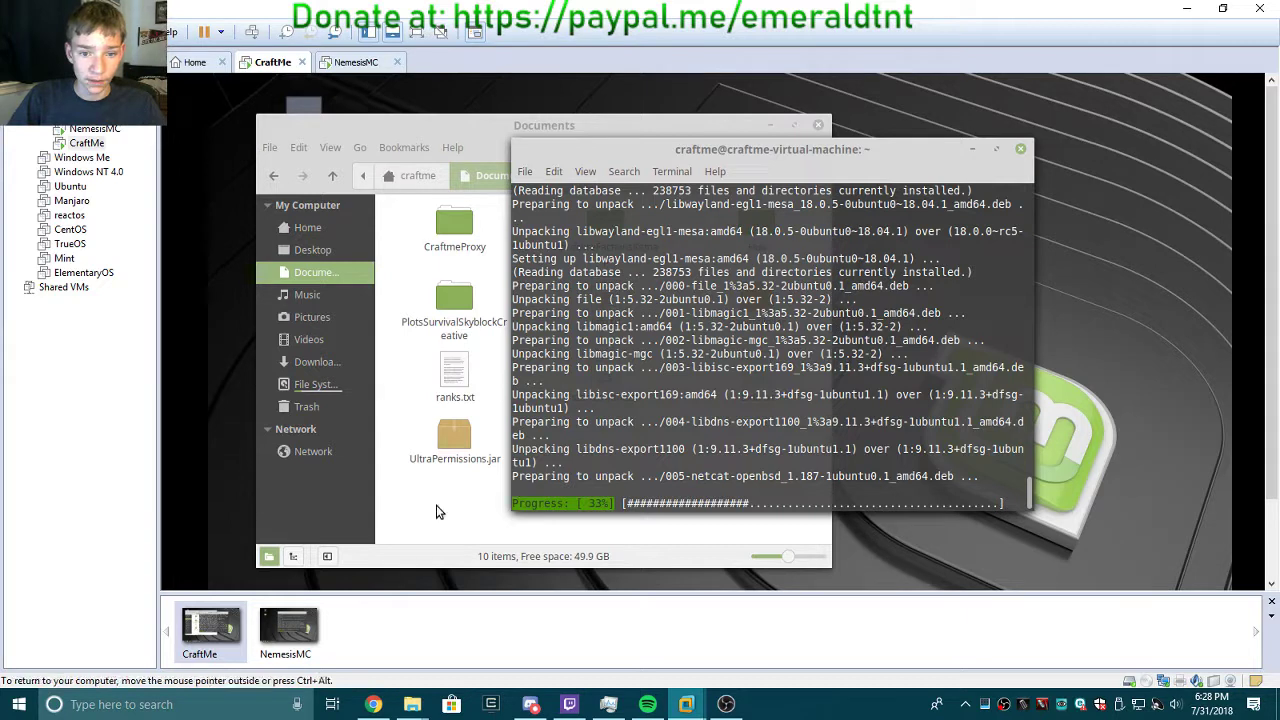
pyautogui.click(457, 523)
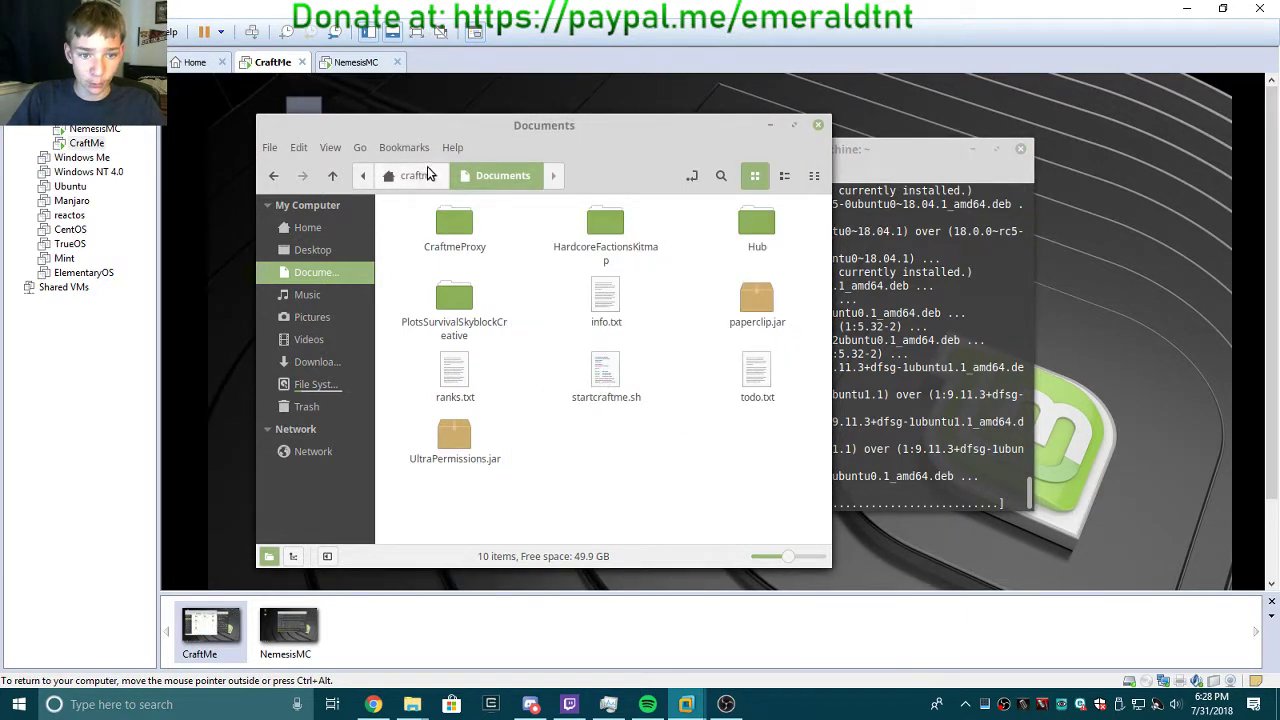
pyautogui.click(600, 368)
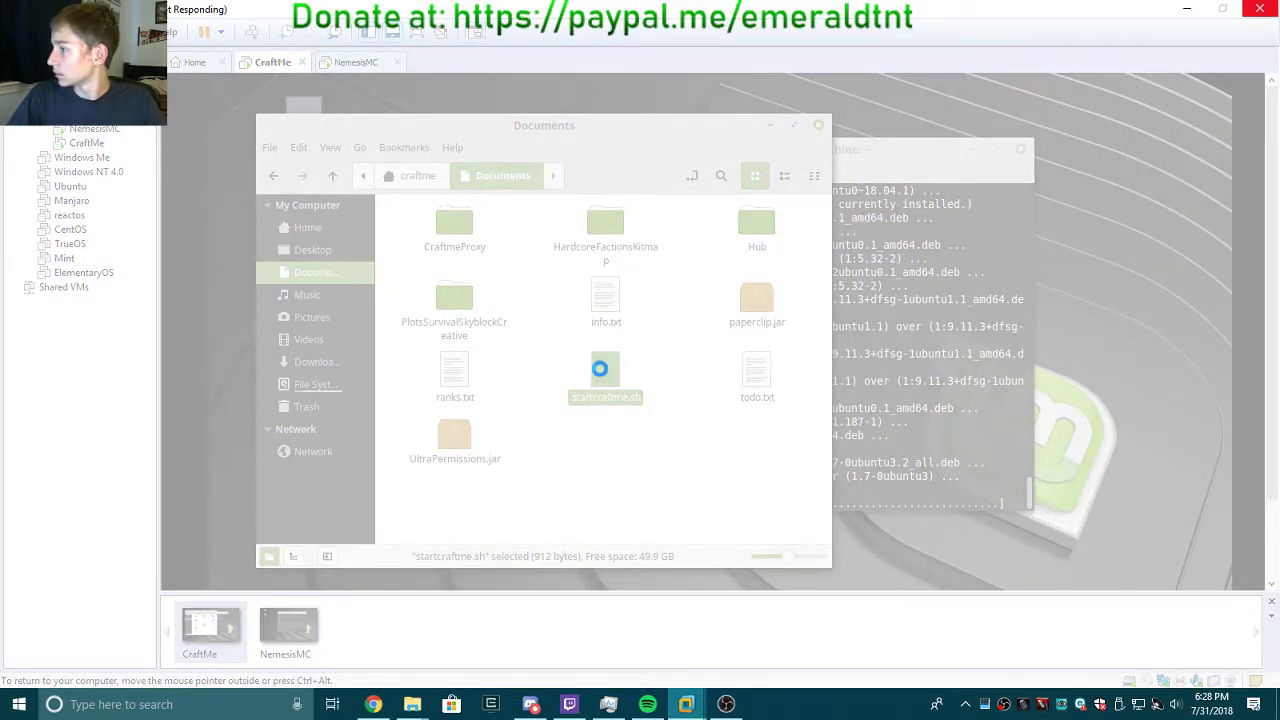
pyautogui.rightClick(598, 370)
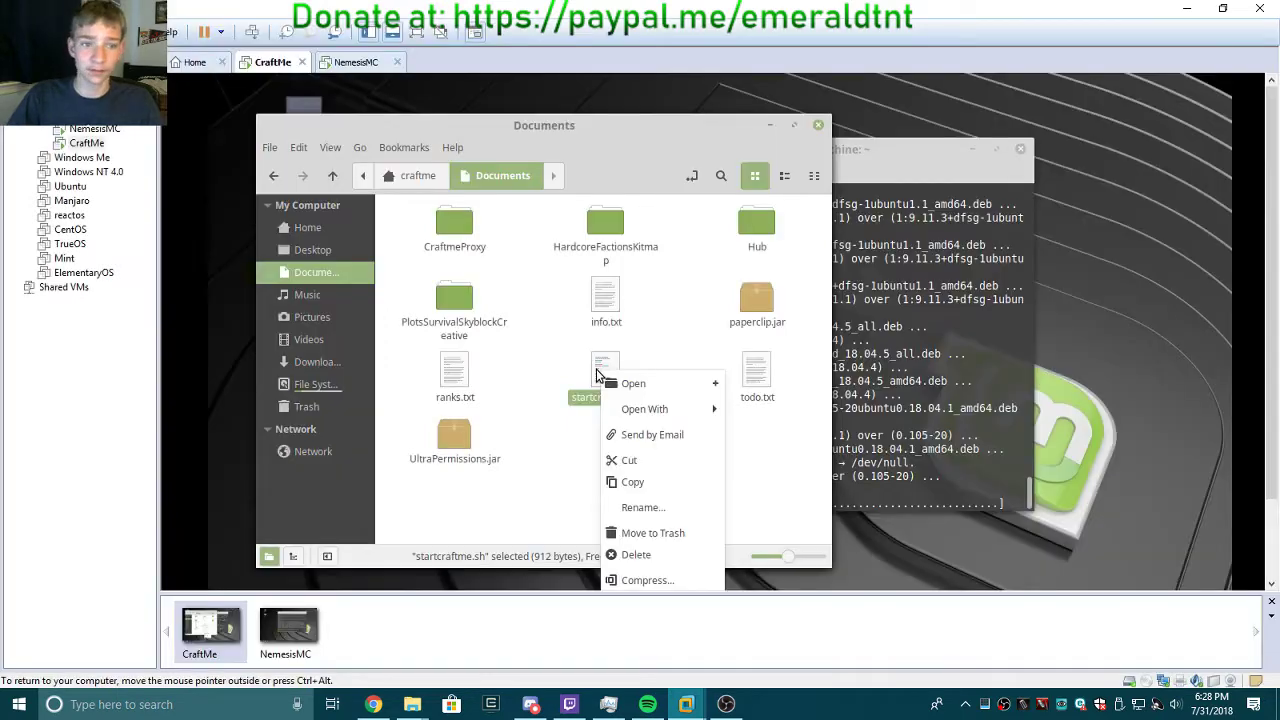
pyautogui.click(585, 452)
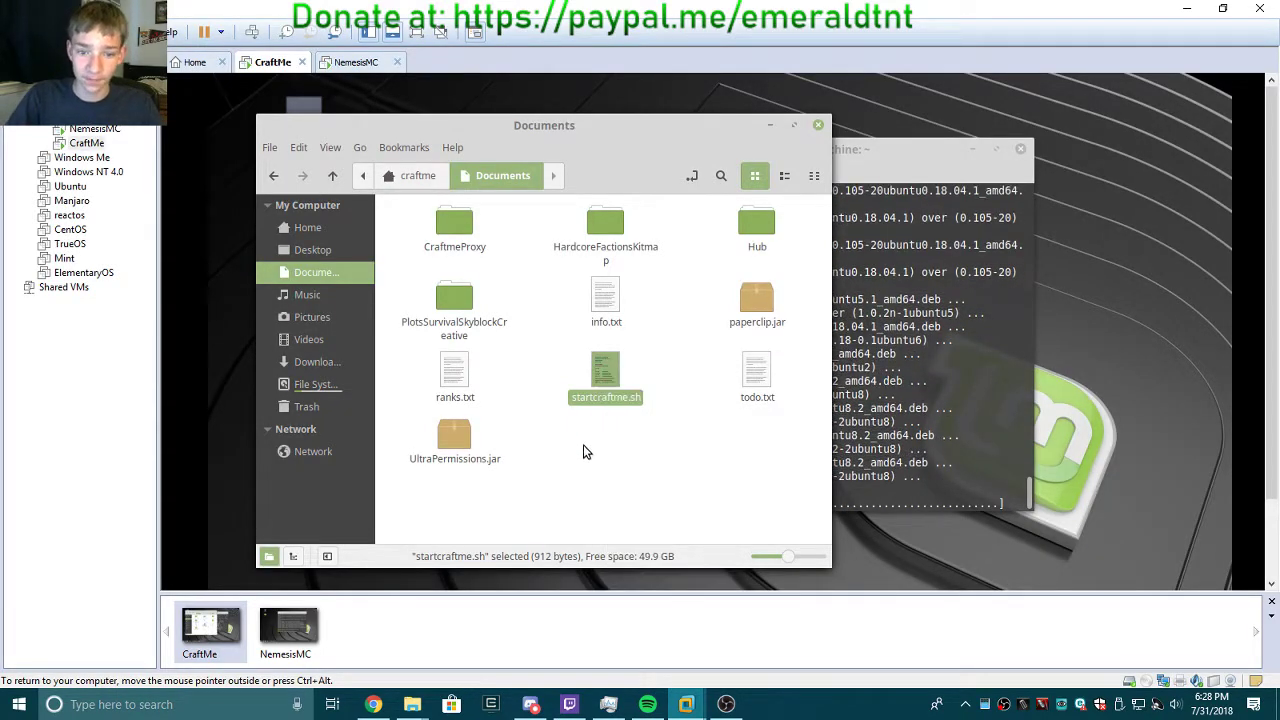
pyautogui.click(585, 452)
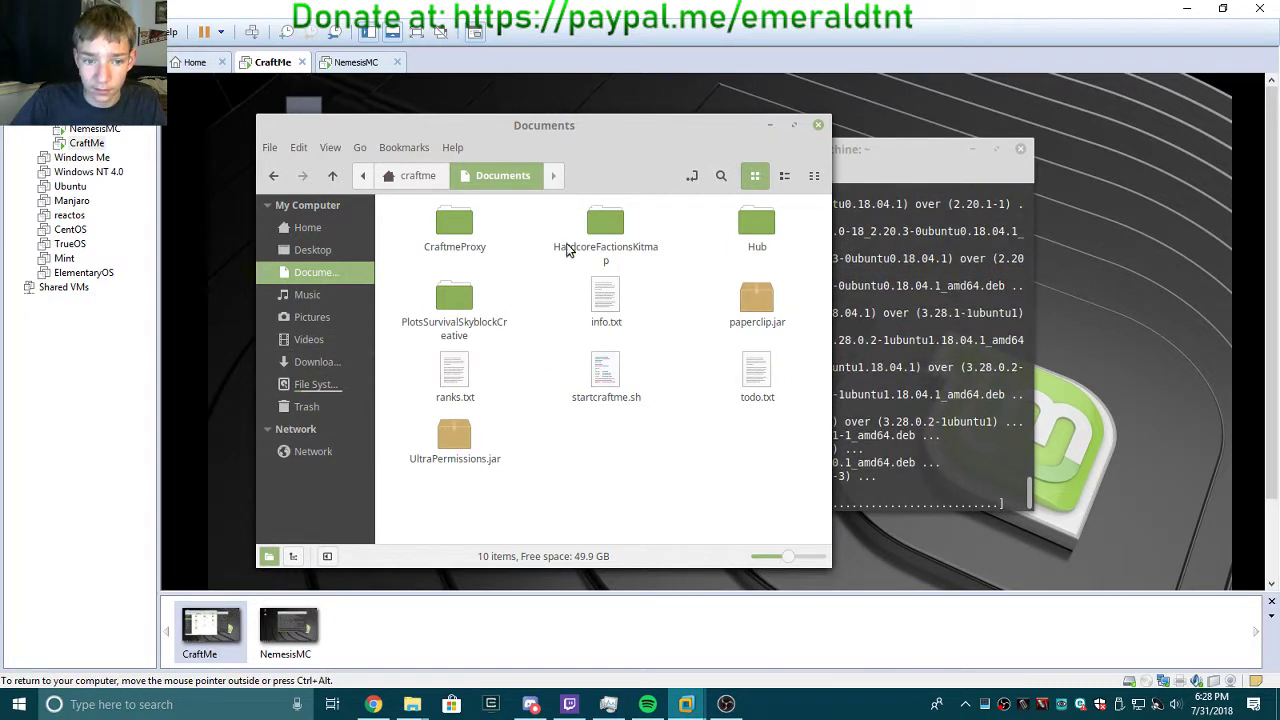
# Run startcraftme.sh from CraftMe's Documents folder and clear the file selection.
pyautogui.doubleClick(600, 382)
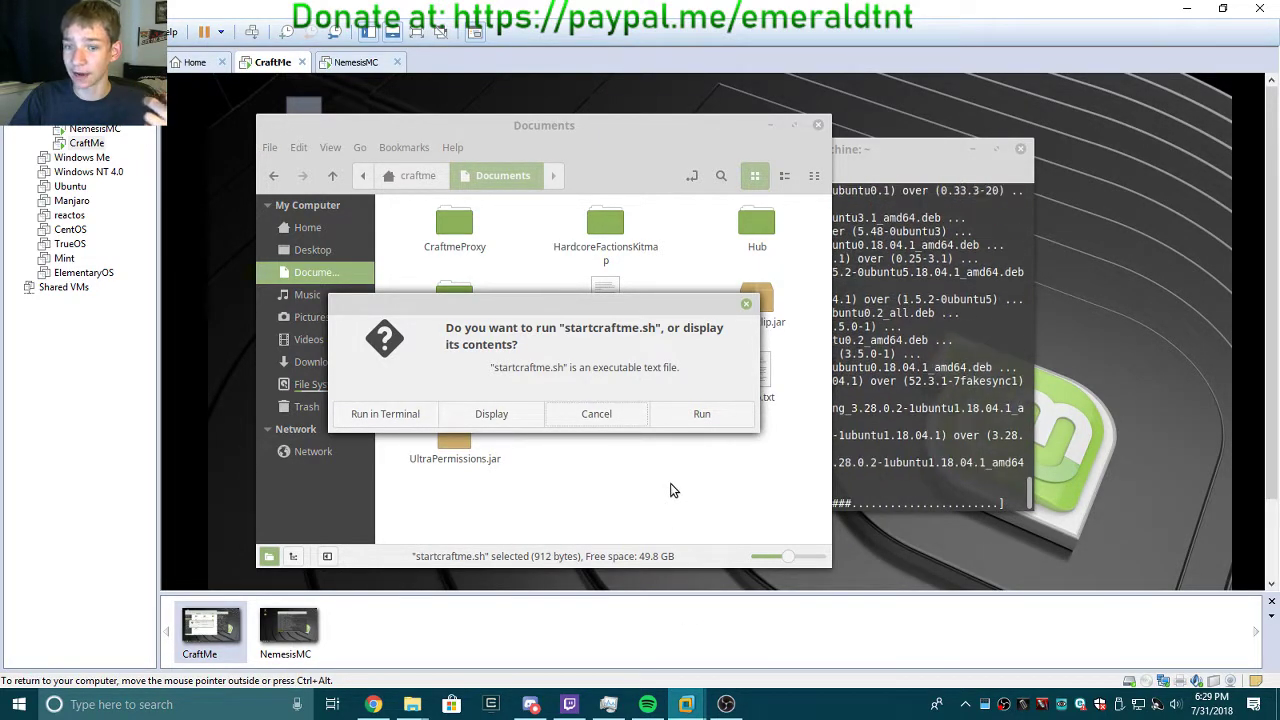
pyautogui.click(685, 416)
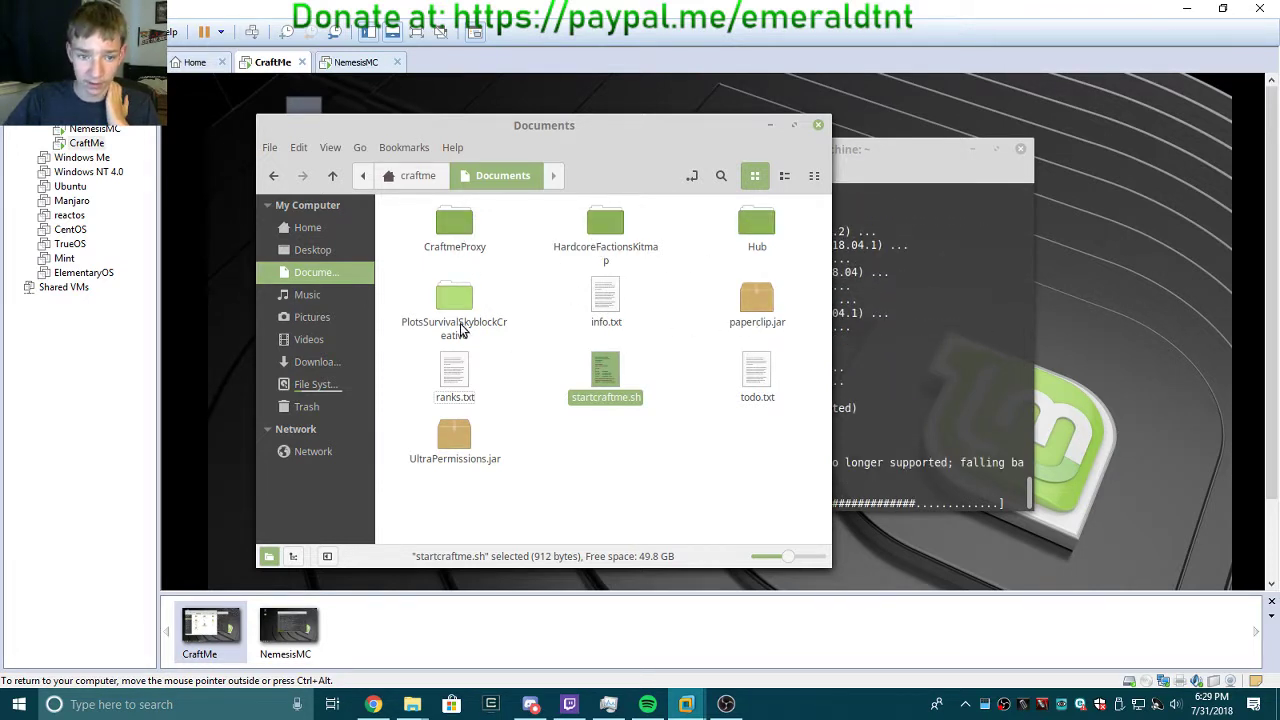
pyautogui.click(663, 491)
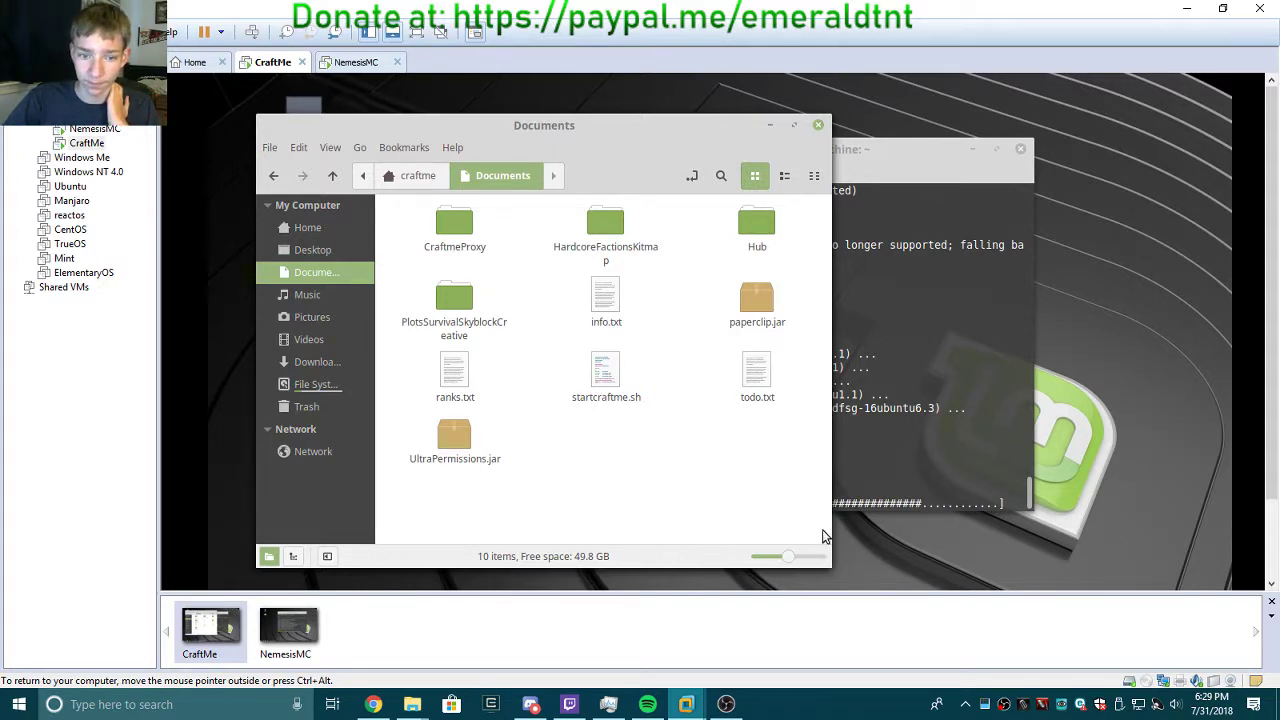
pyautogui.click(908, 443)
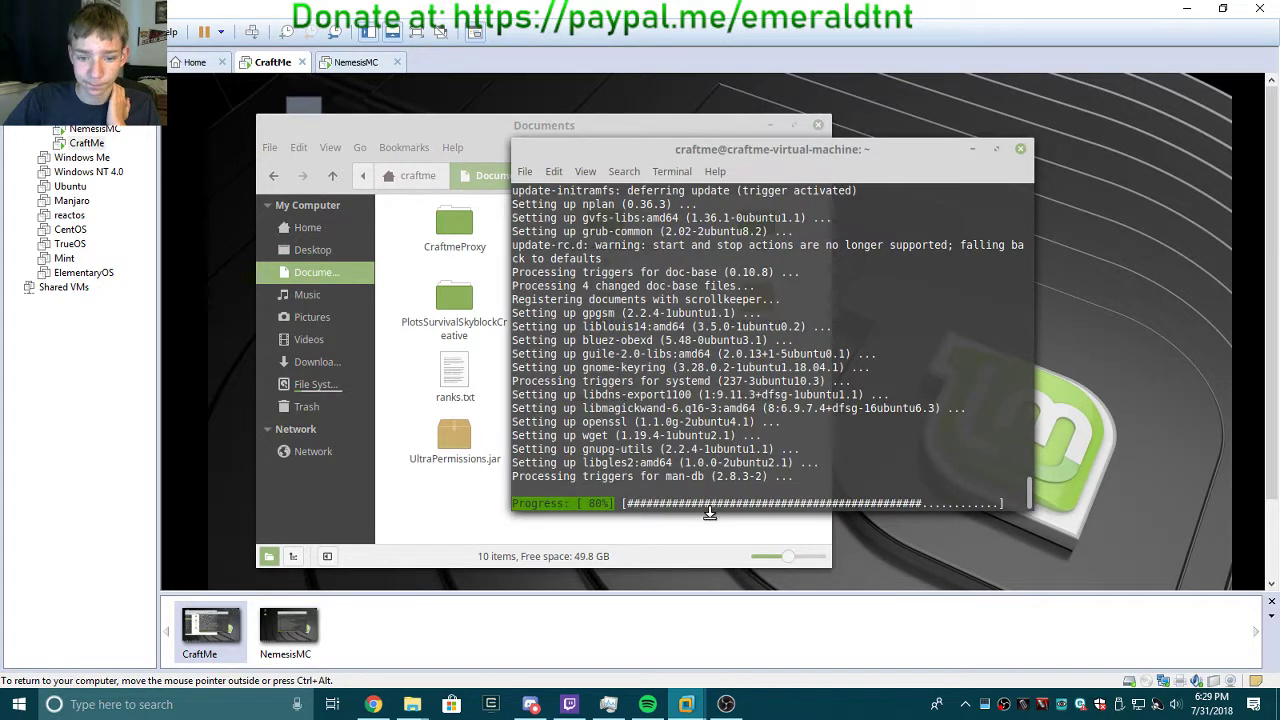
pyautogui.click(667, 540)
pyautogui.rightClick(612, 378)
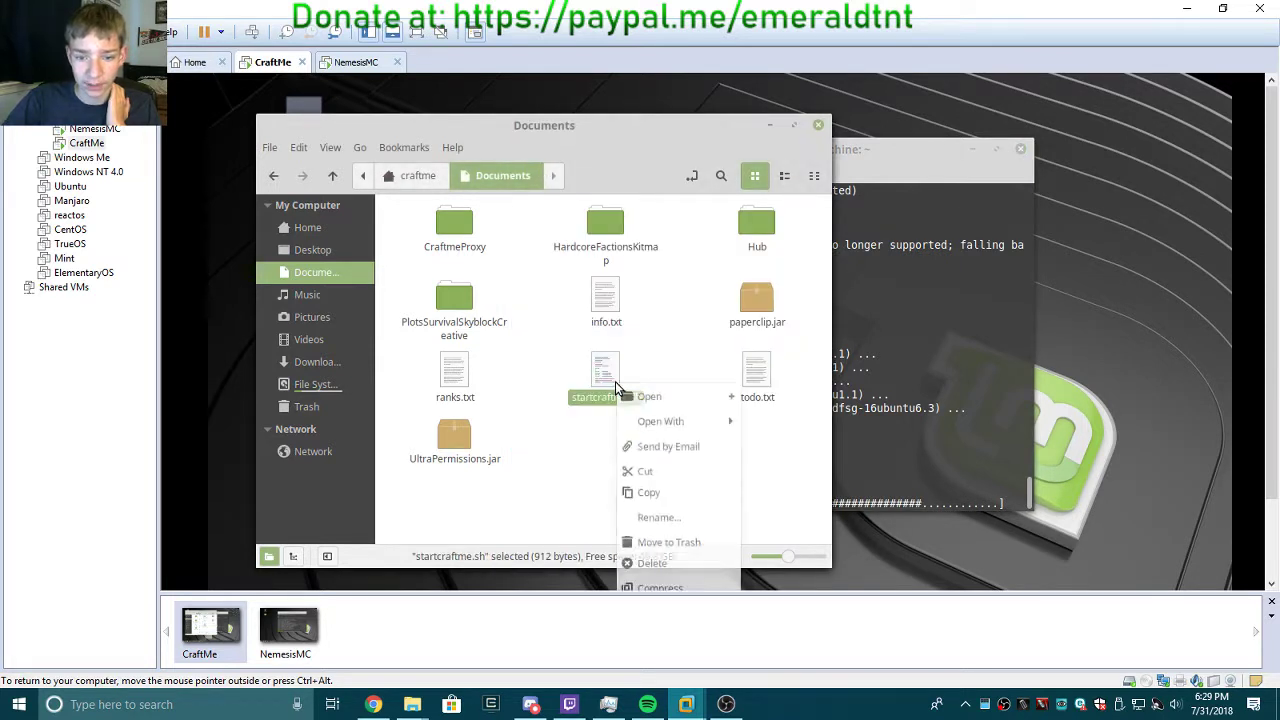
pyautogui.moveTo(677, 422)
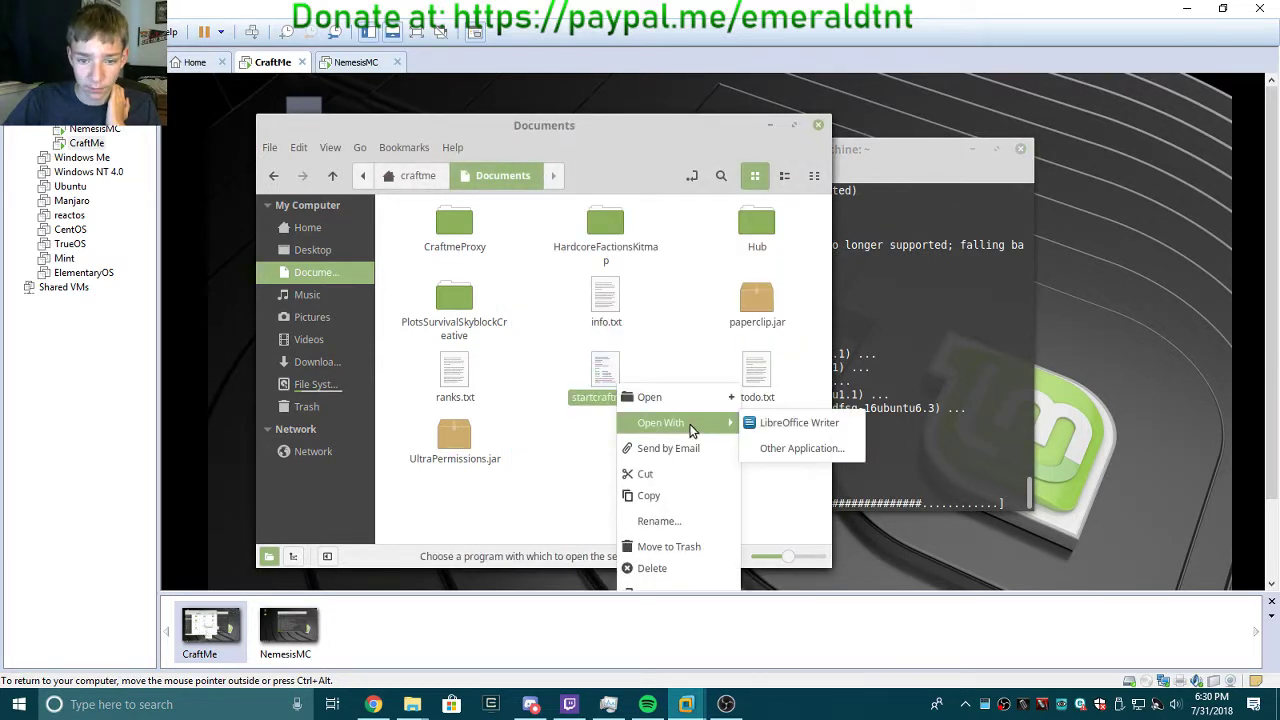
pyautogui.click(786, 452)
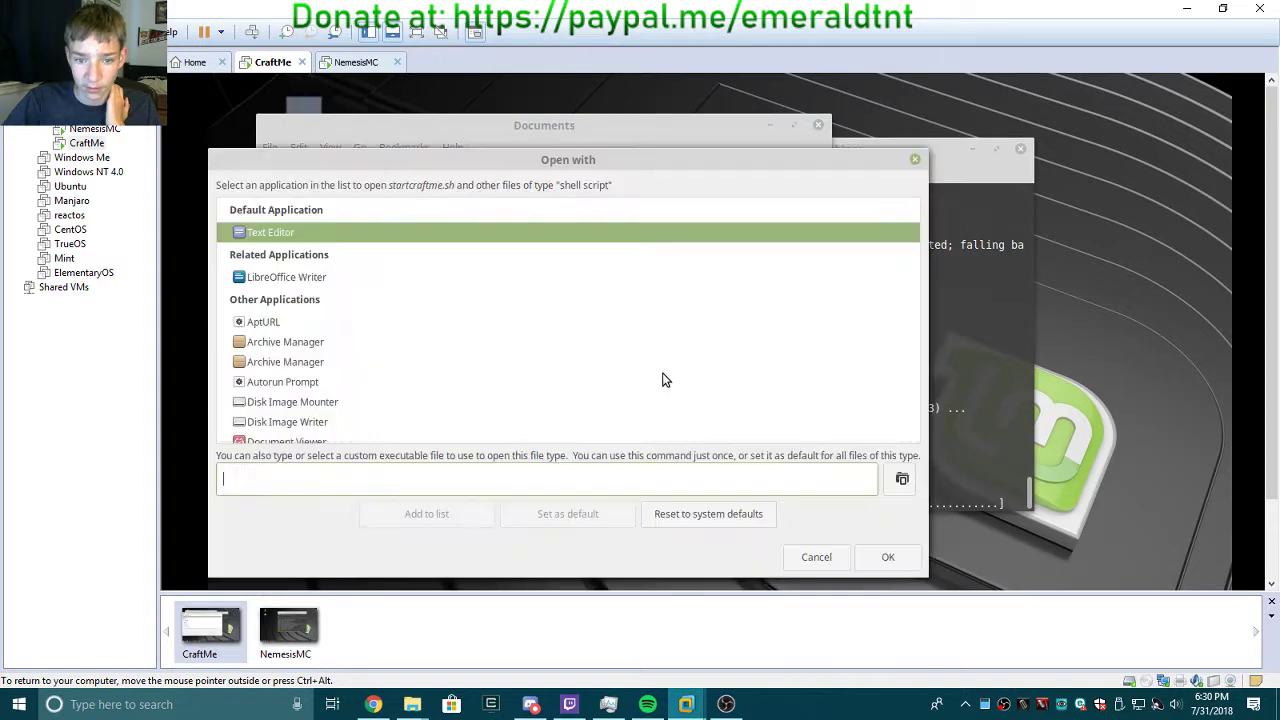
pyautogui.click(888, 557)
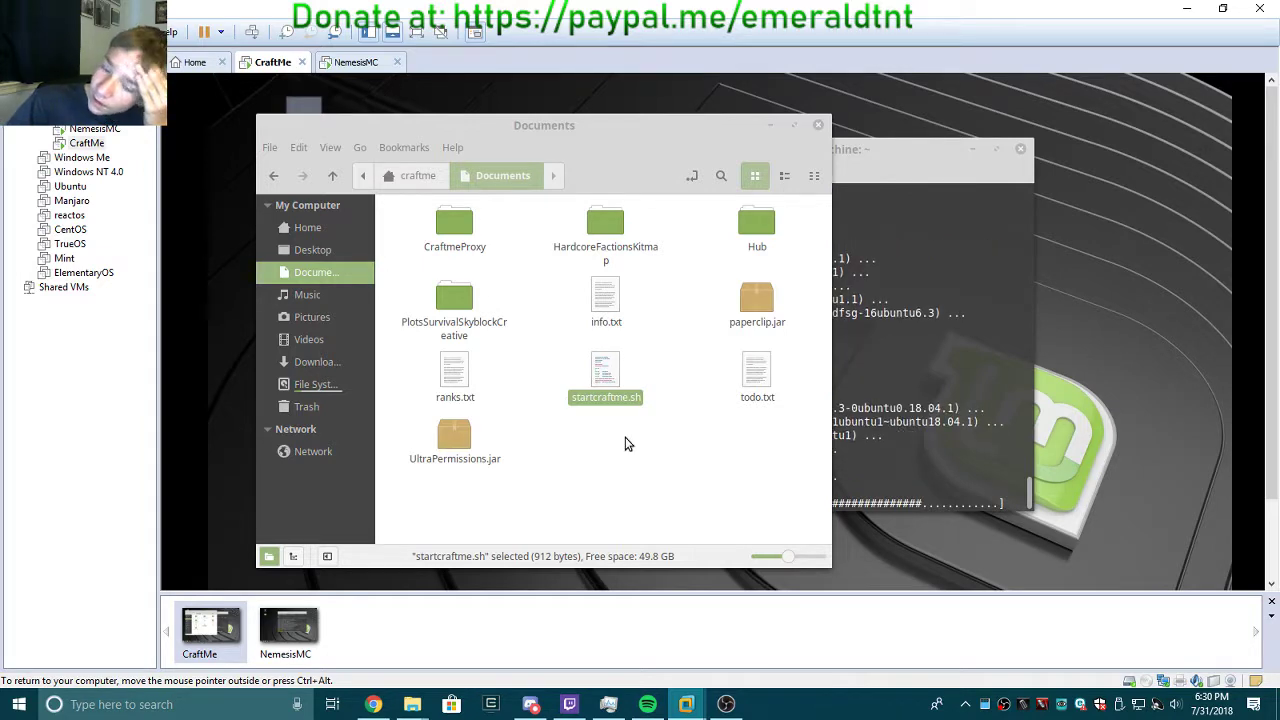
pyautogui.scroll(-1, 637, 423)
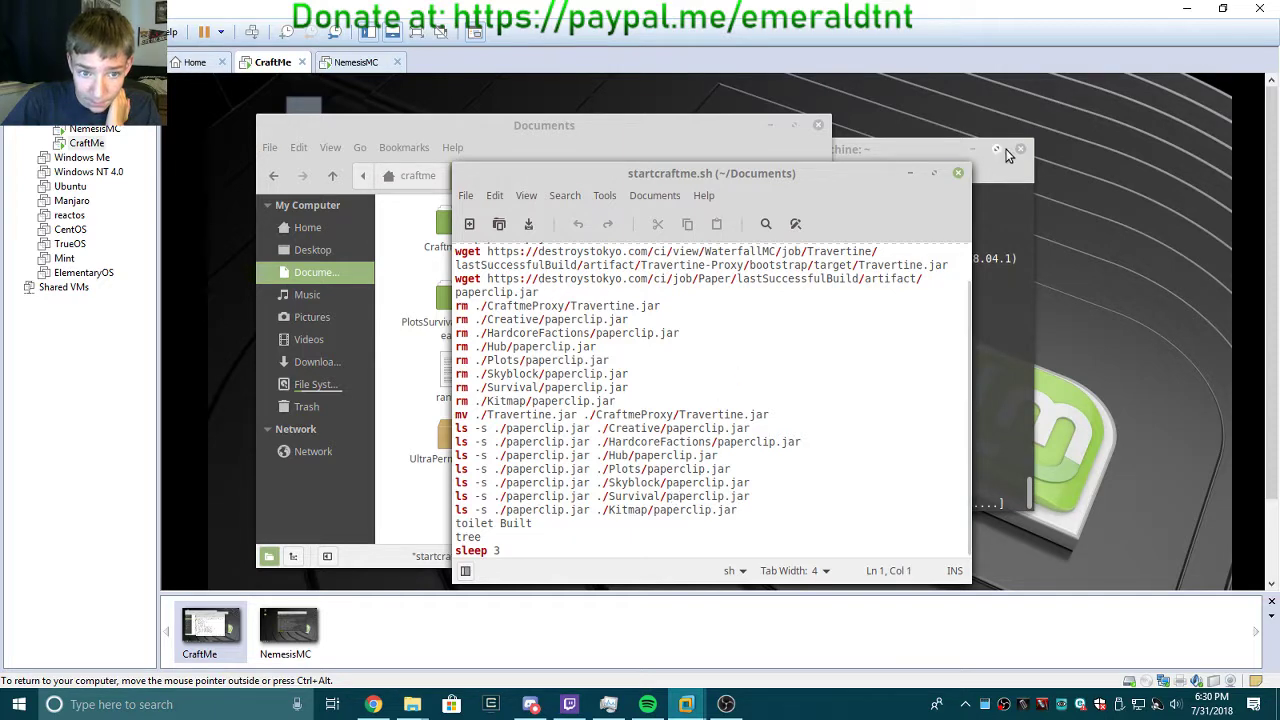
pyautogui.click(958, 173)
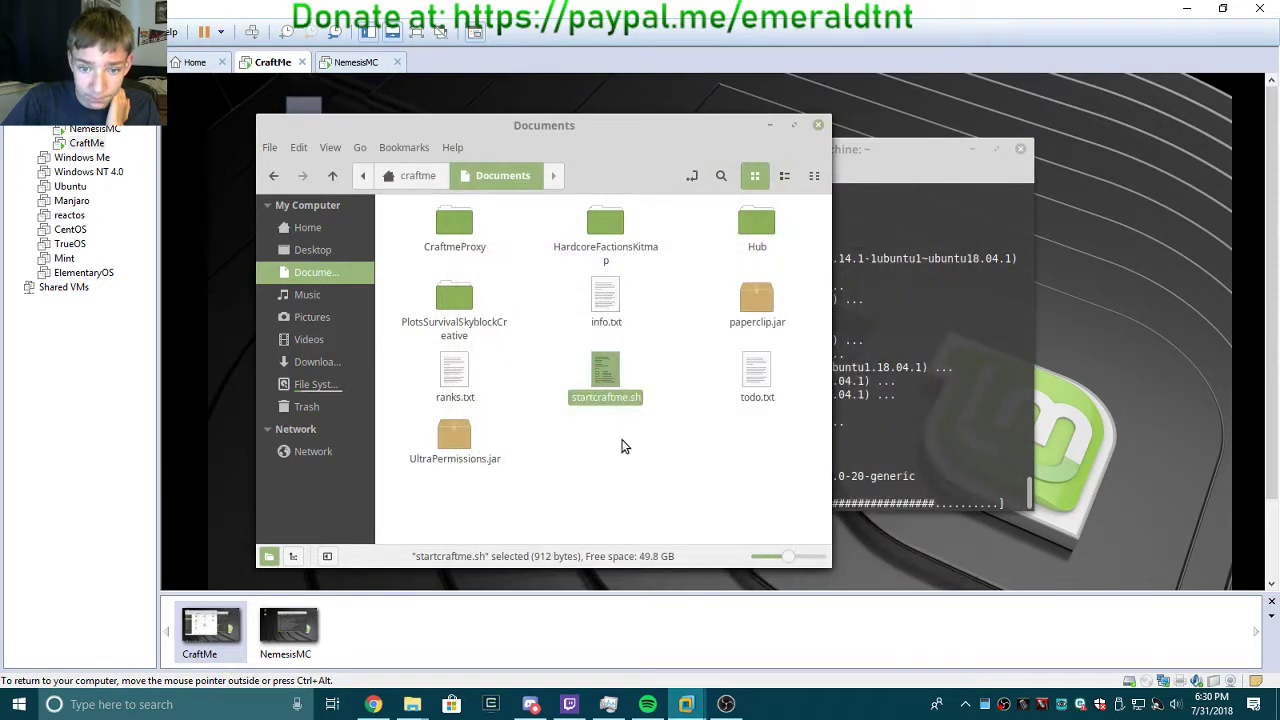
pyautogui.click(703, 500)
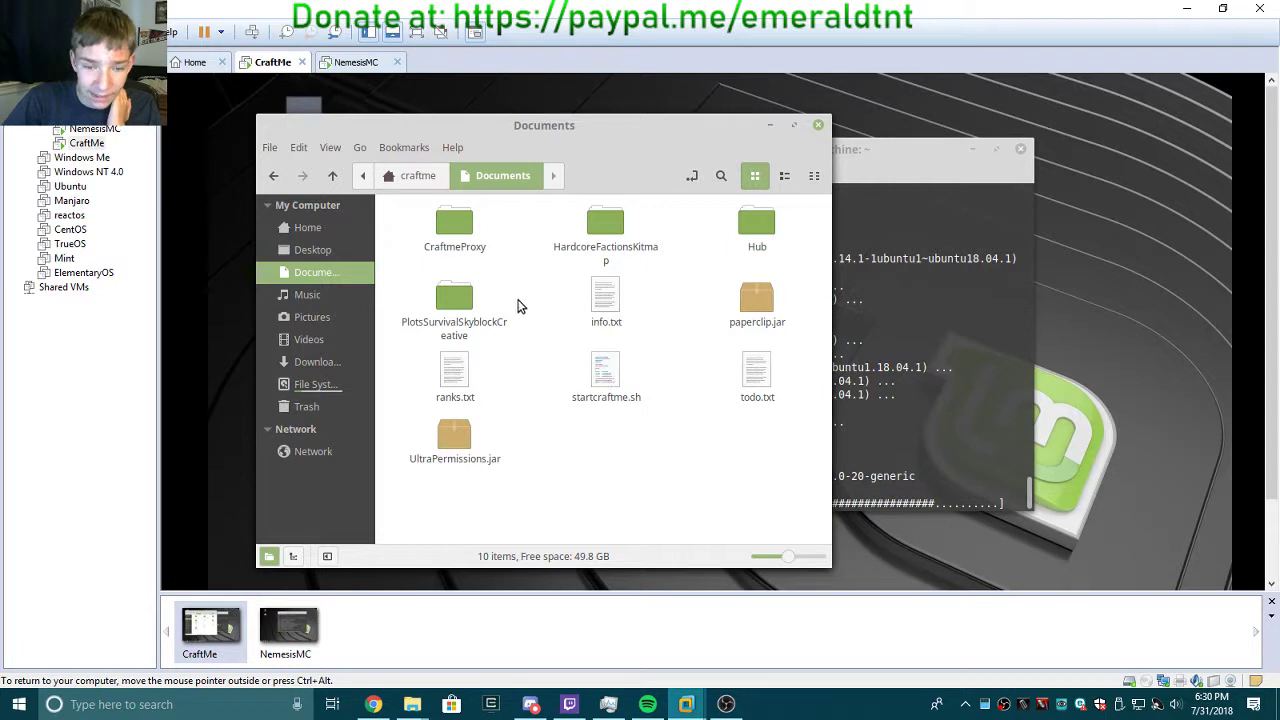
pyautogui.rightClick(613, 360)
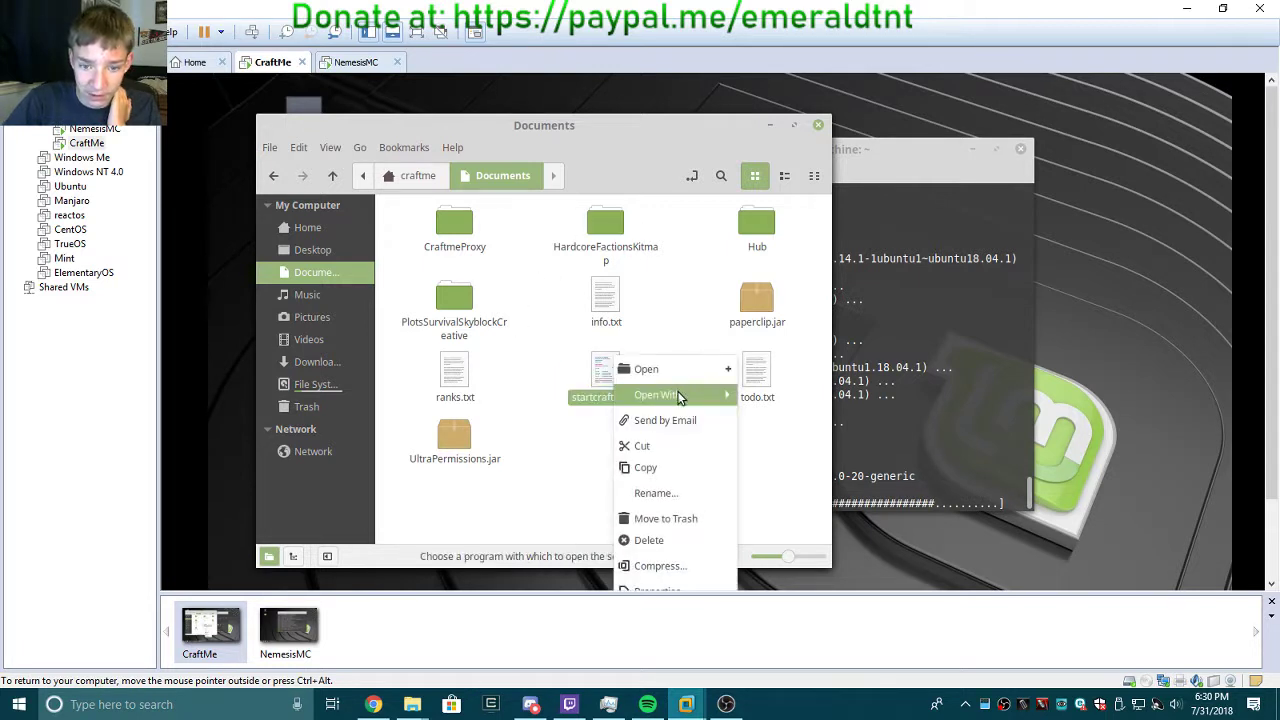
pyautogui.moveTo(674, 396)
pyautogui.click(792, 464)
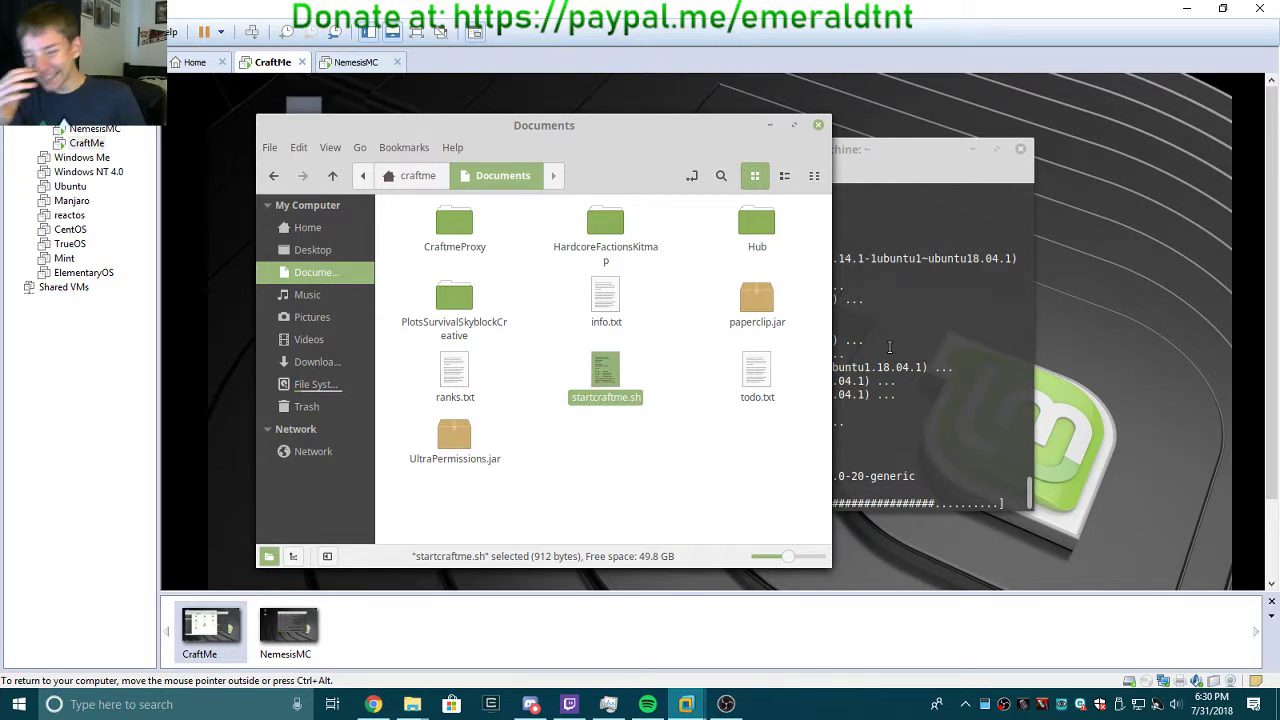
pyautogui.click(562, 462)
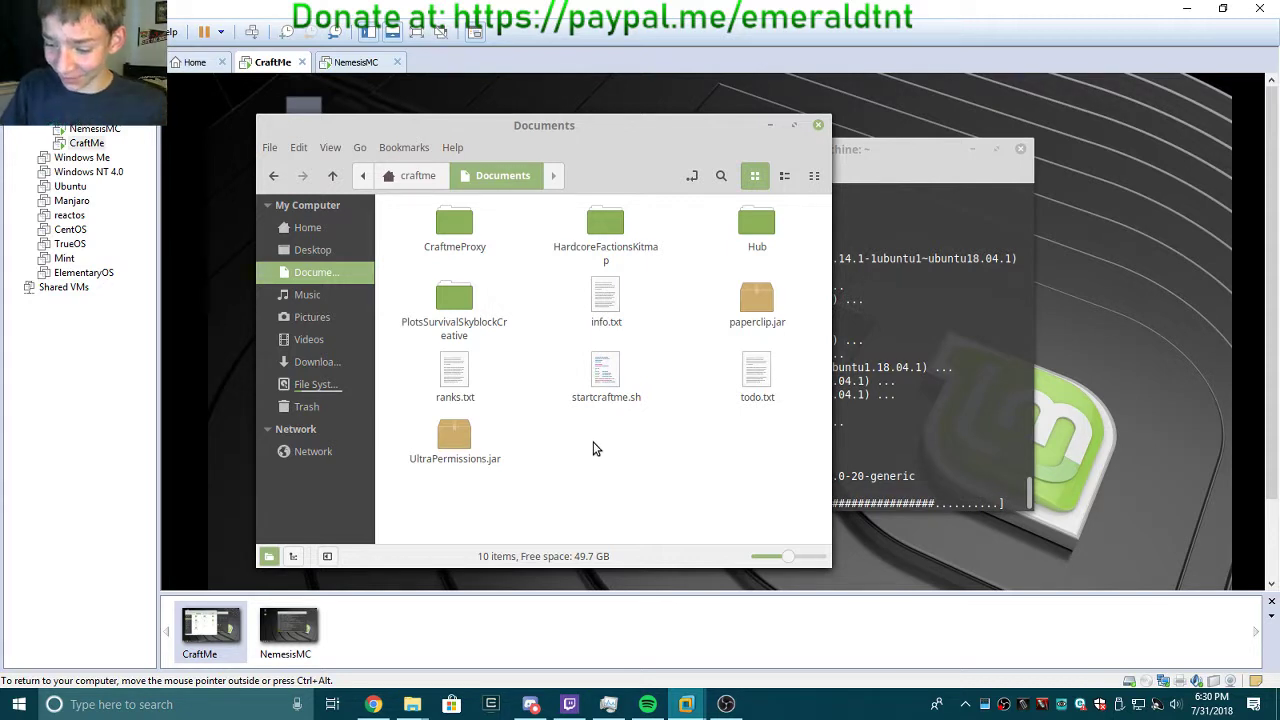
pyautogui.press('XF86AudioLowerVolume')
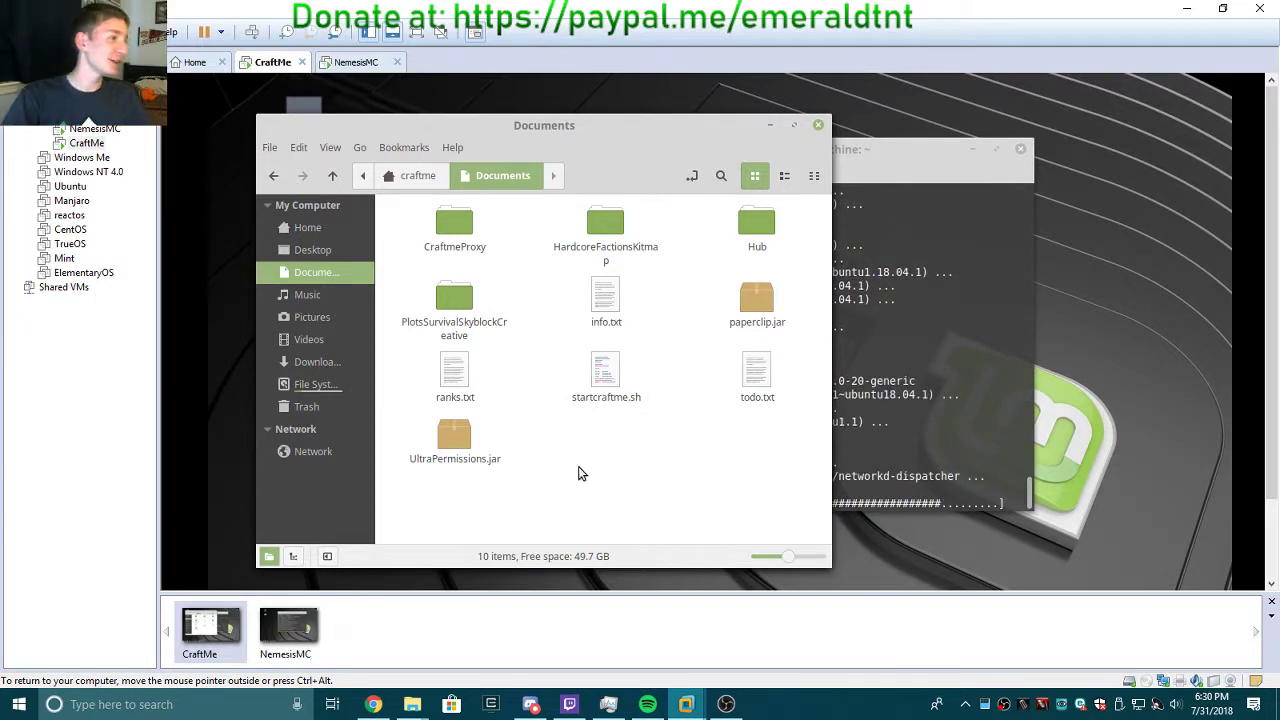
# Switch back and forth between NemesisMC and CraftMe to compare upgrade progress, raising the volume.
pyautogui.click(309, 625)
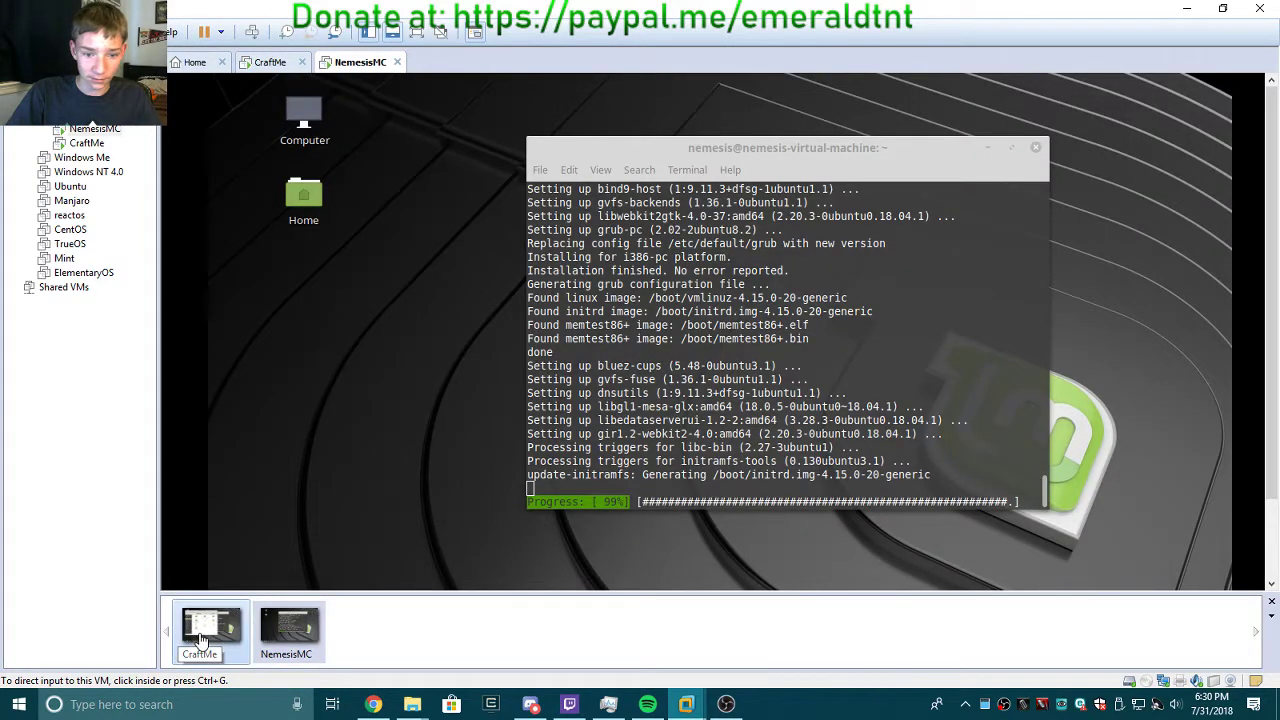
pyautogui.click(202, 638)
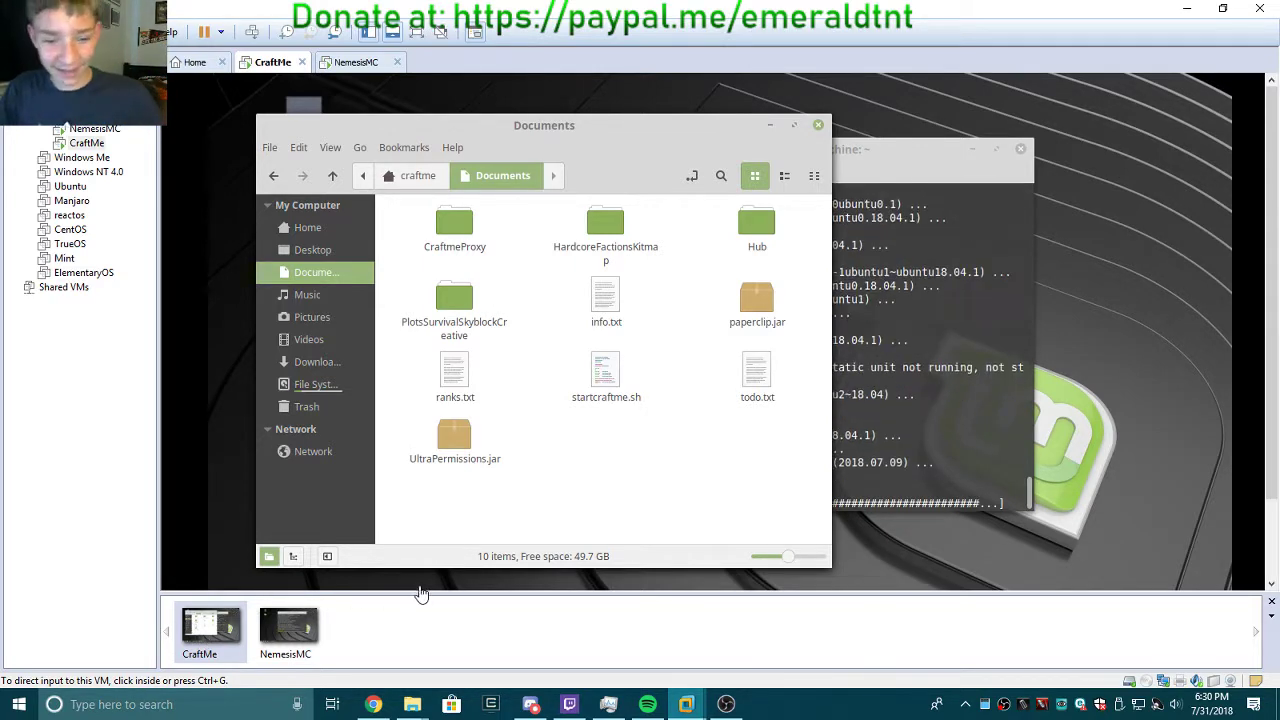
pyautogui.click(291, 627)
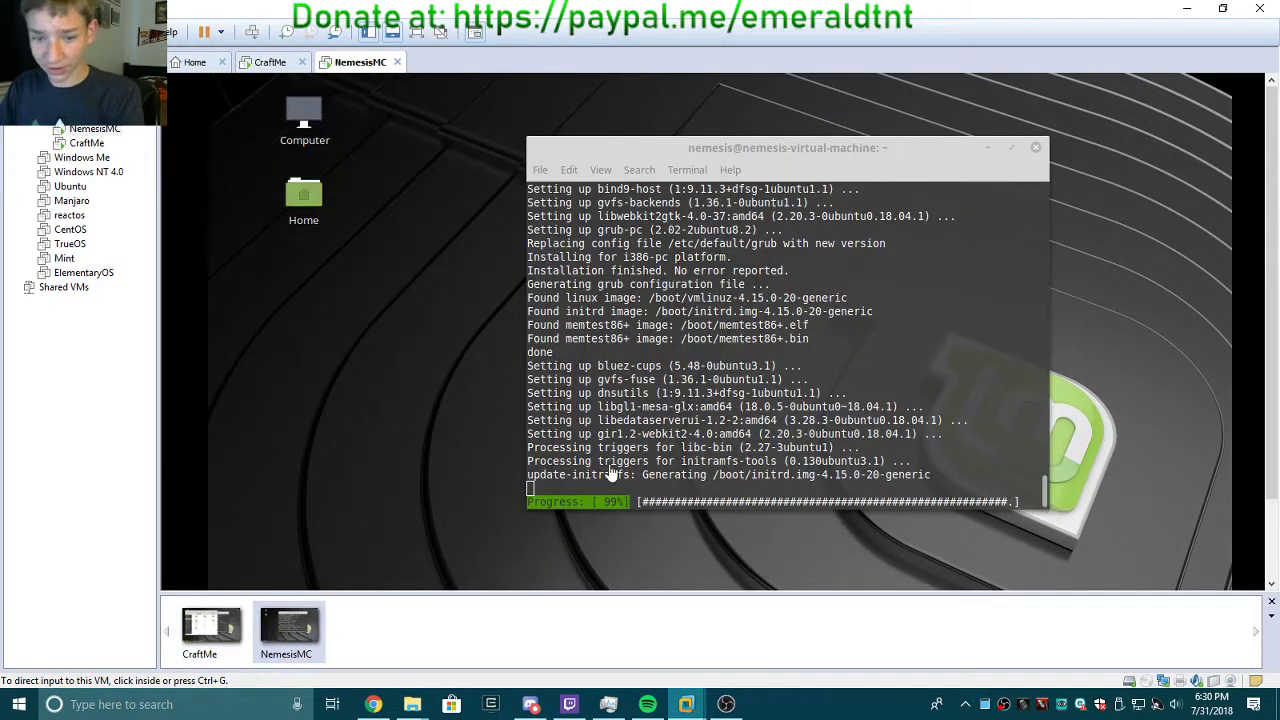
pyautogui.press('XF86AudioRaiseVolume')
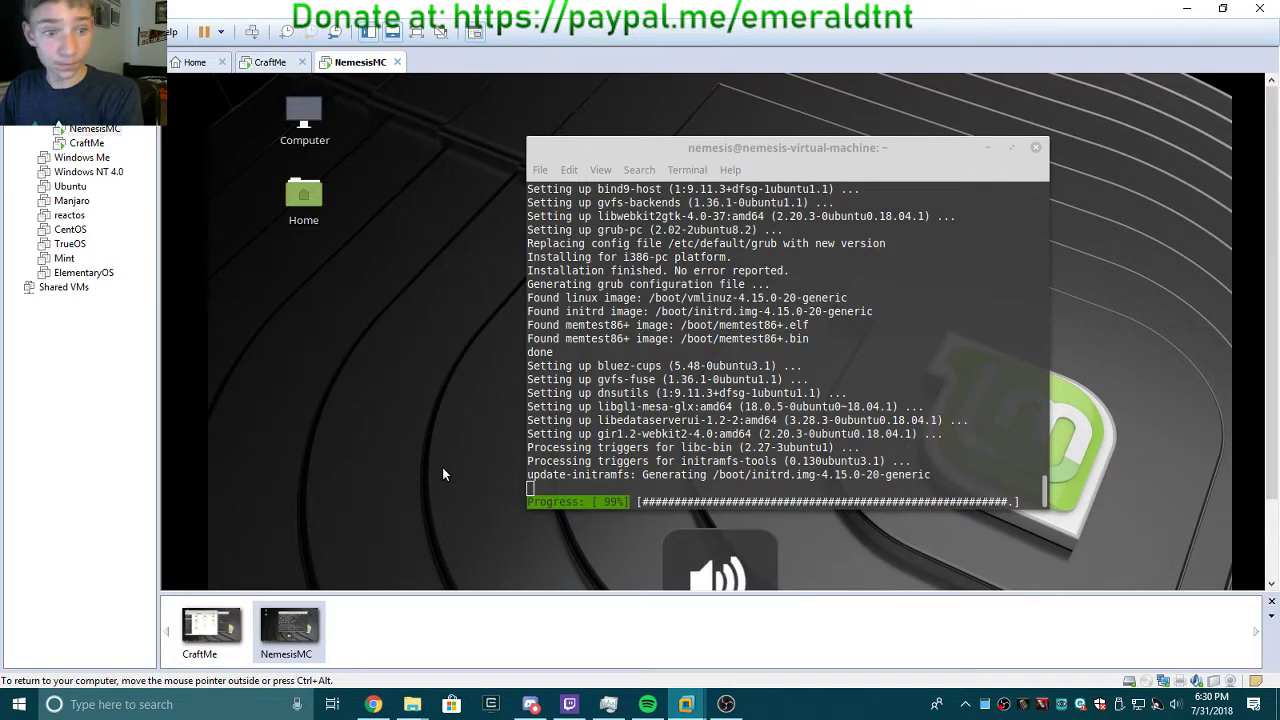
pyautogui.click(195, 636)
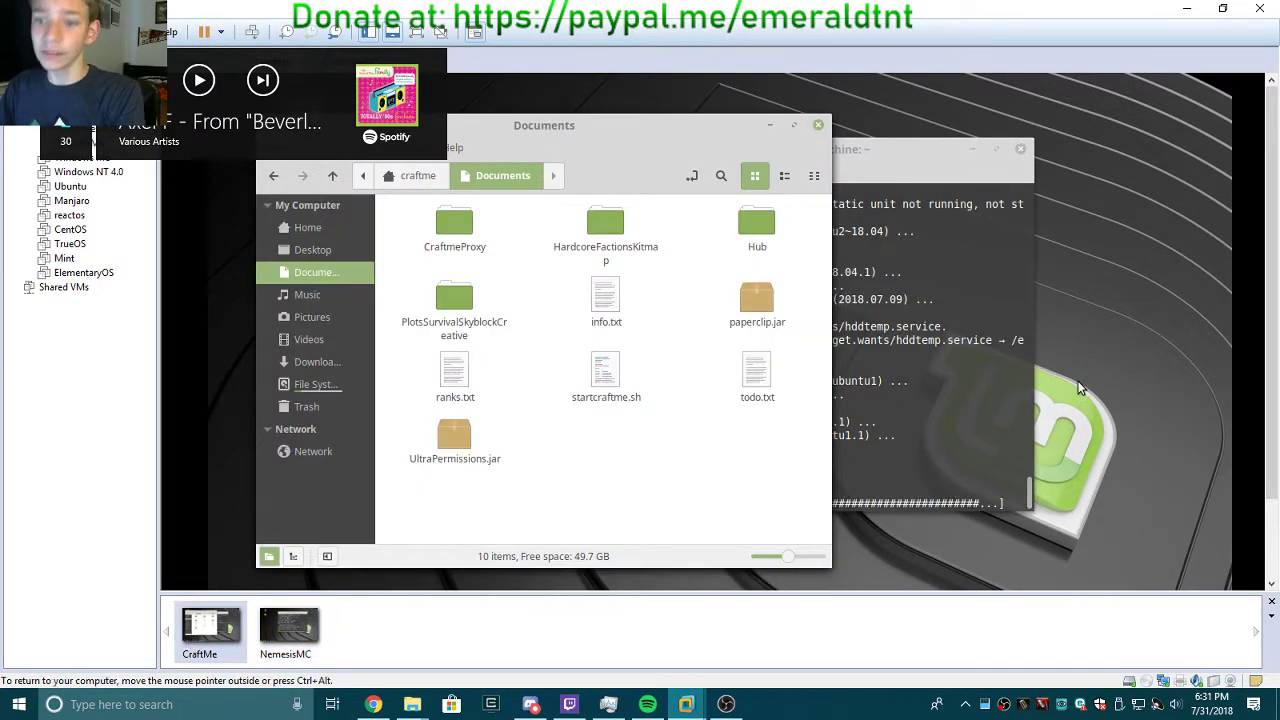
pyautogui.press('XF86AudioRaiseVolume')
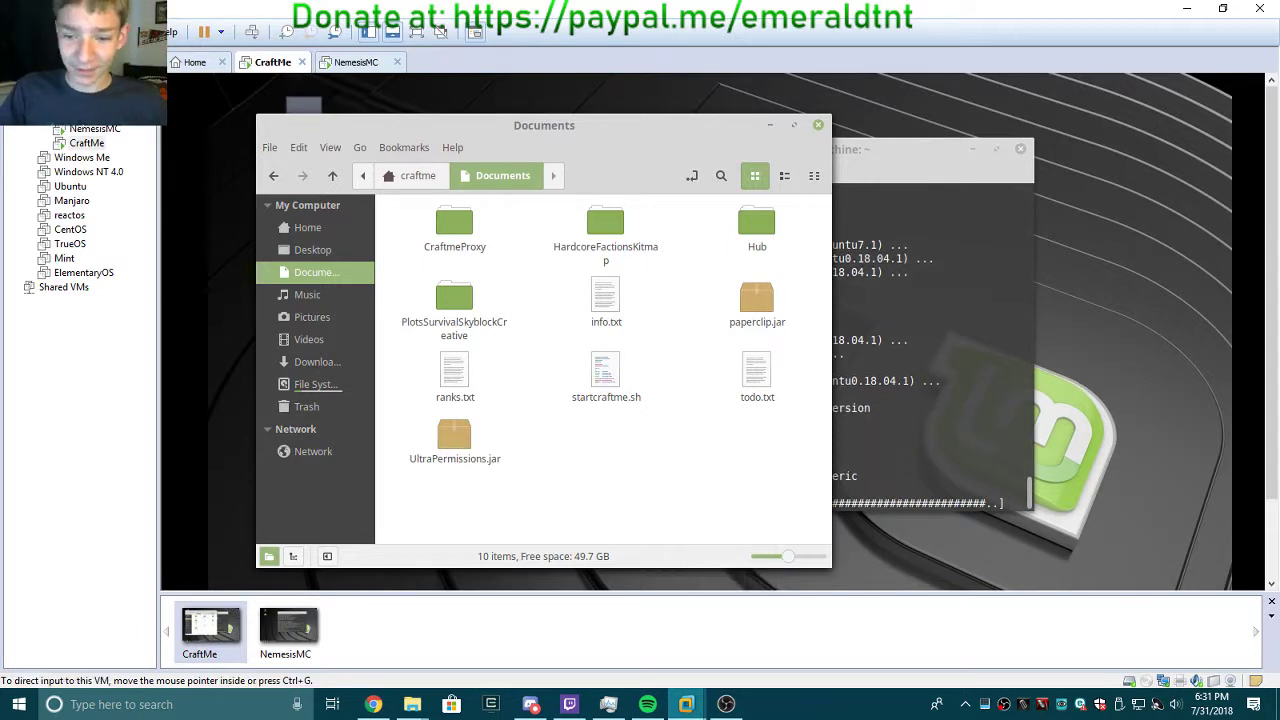
pyautogui.moveTo(1271, 368); pyautogui.dragTo(1271, 456)
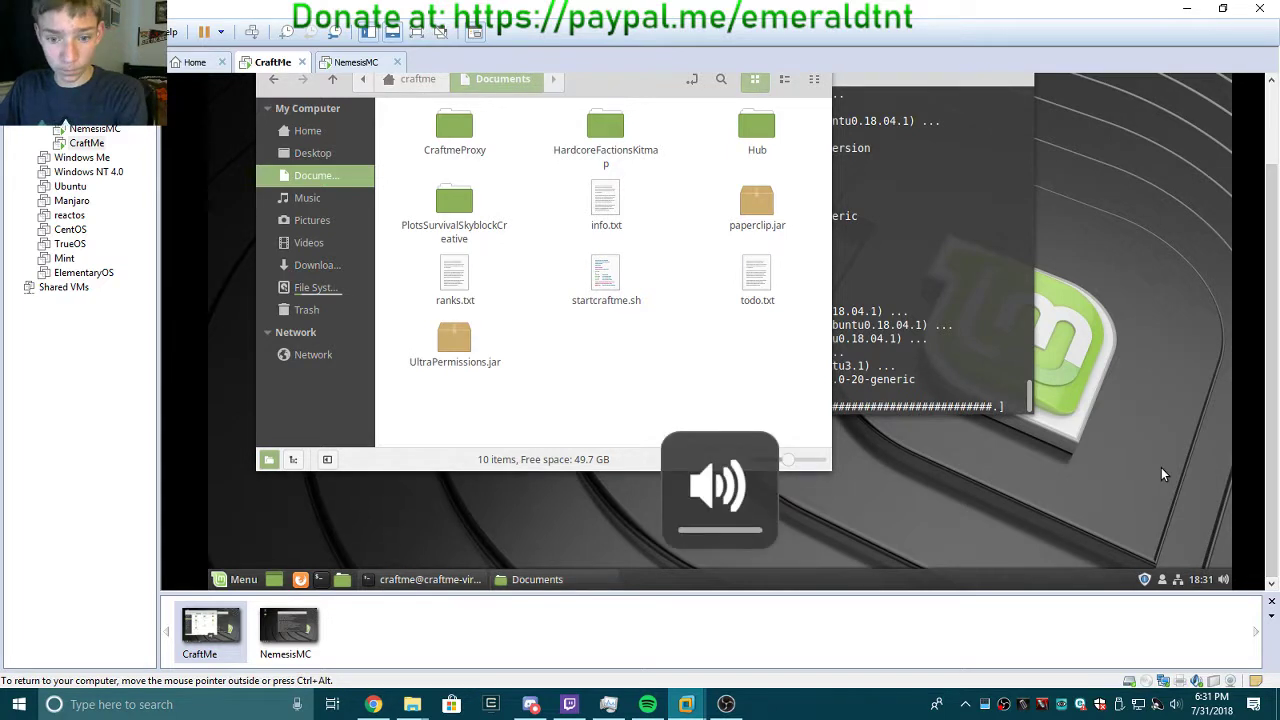
pyautogui.moveTo(1272, 482); pyautogui.dragTo(1270, 385)
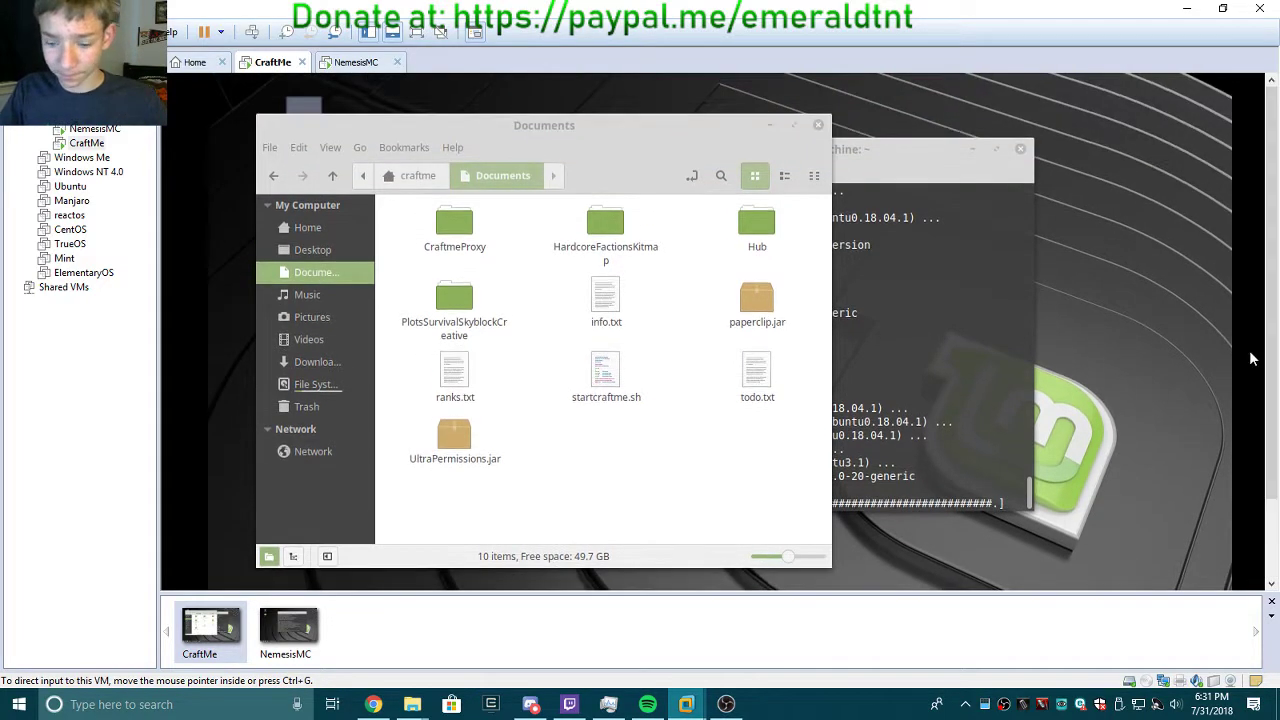
# Check NemesisMC once more, then bring CraftMe's terminal in front of the Documents window.
pyautogui.click(70, 561)
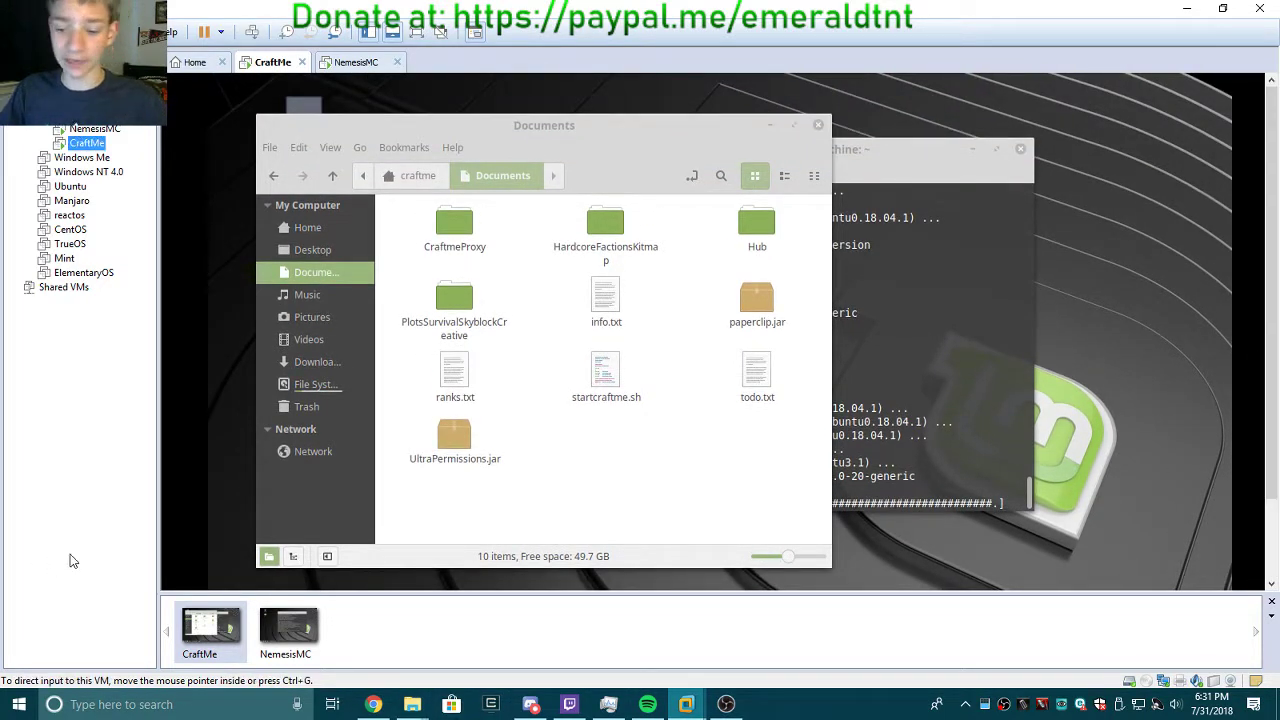
pyautogui.press('XF86AudioLowerVolume')
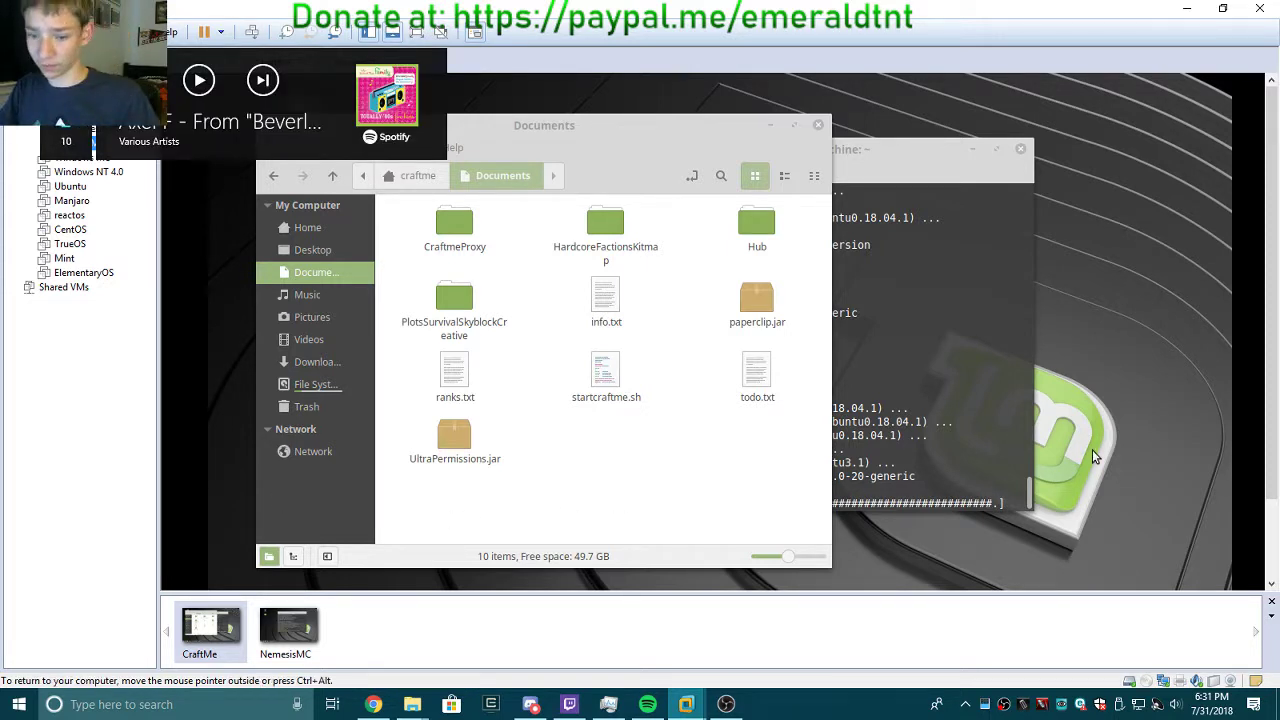
pyautogui.press('XF86AudioLowerVolume')
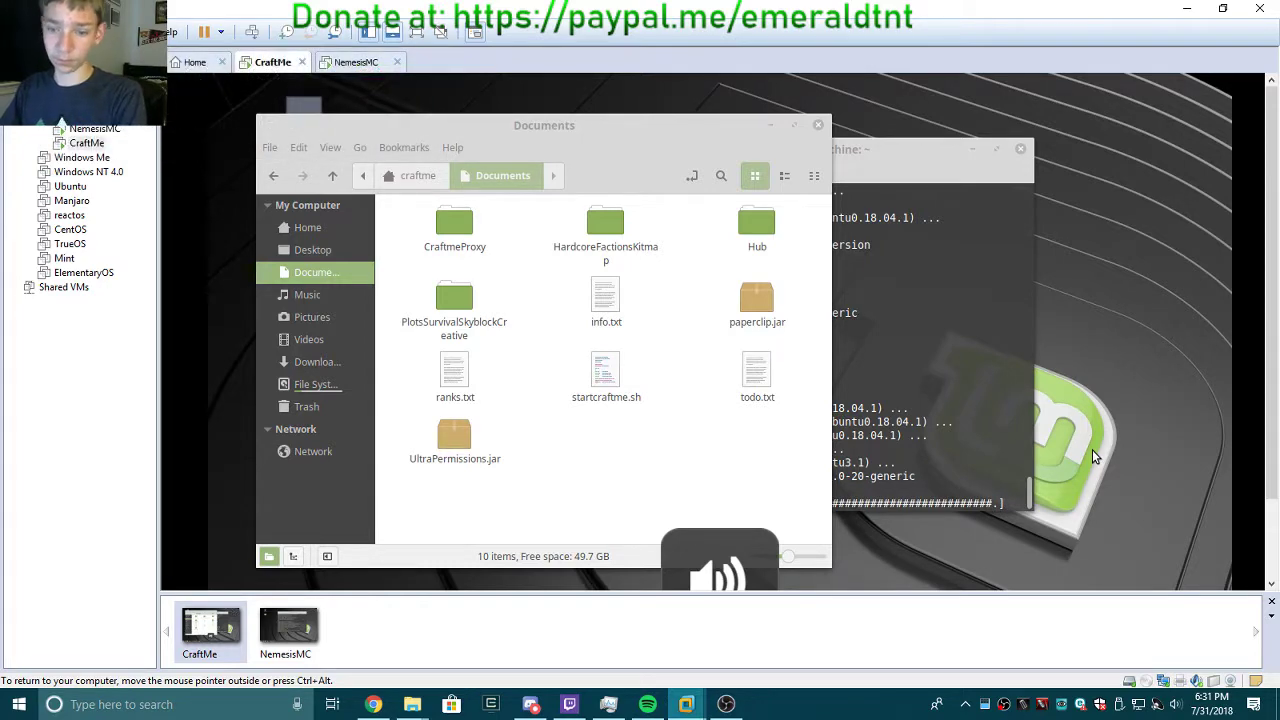
pyautogui.click(370, 63)
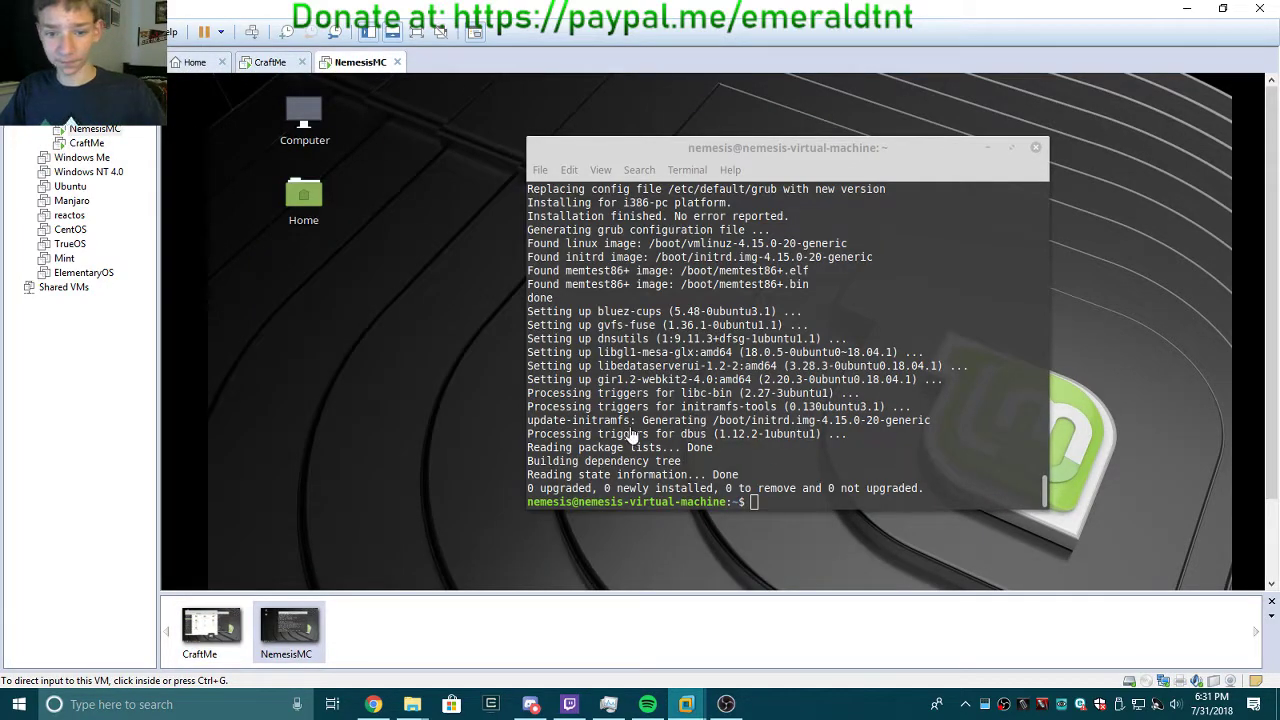
pyautogui.click(463, 434)
pyautogui.press('XF86AudioLowerVolume')
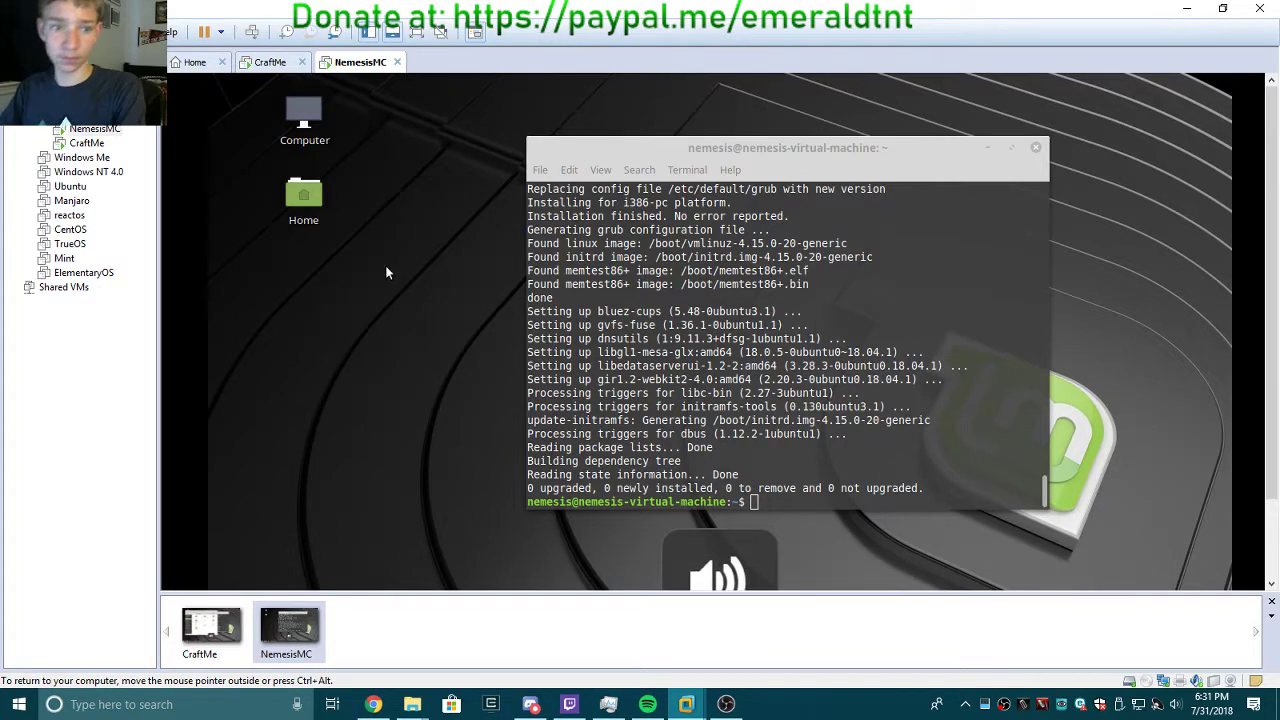
pyautogui.click(268, 64)
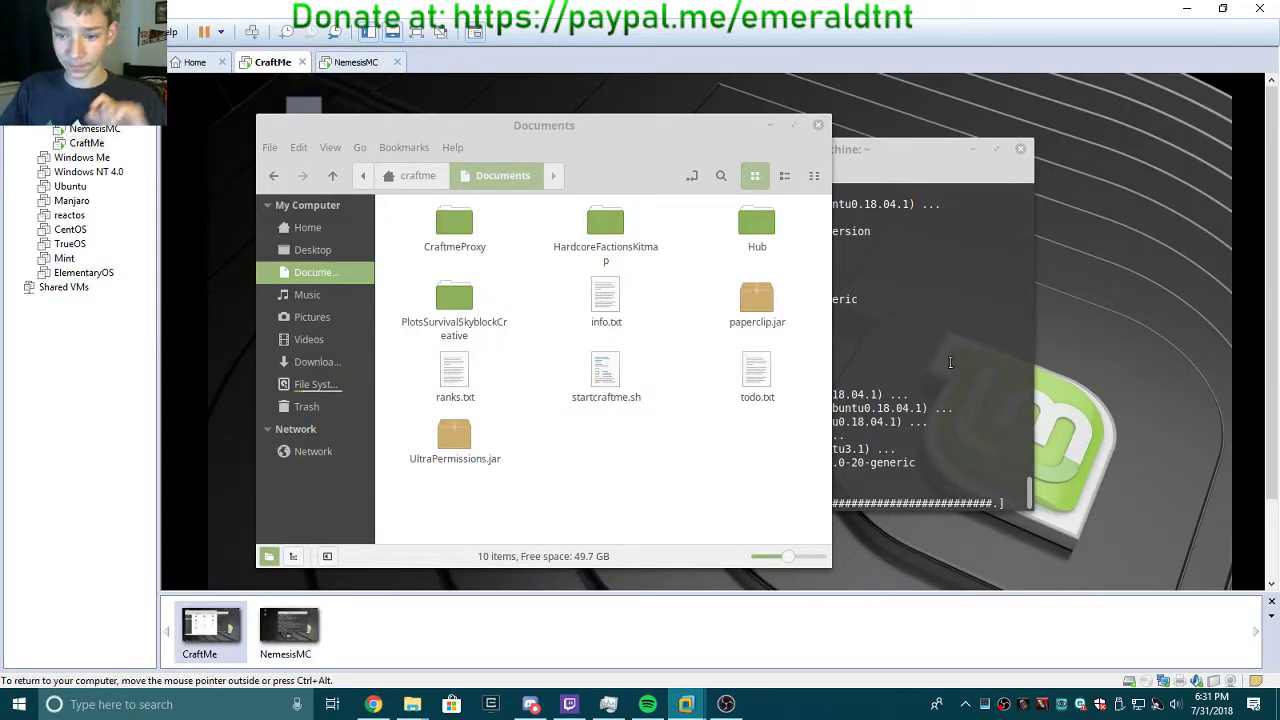
pyautogui.click(950, 362)
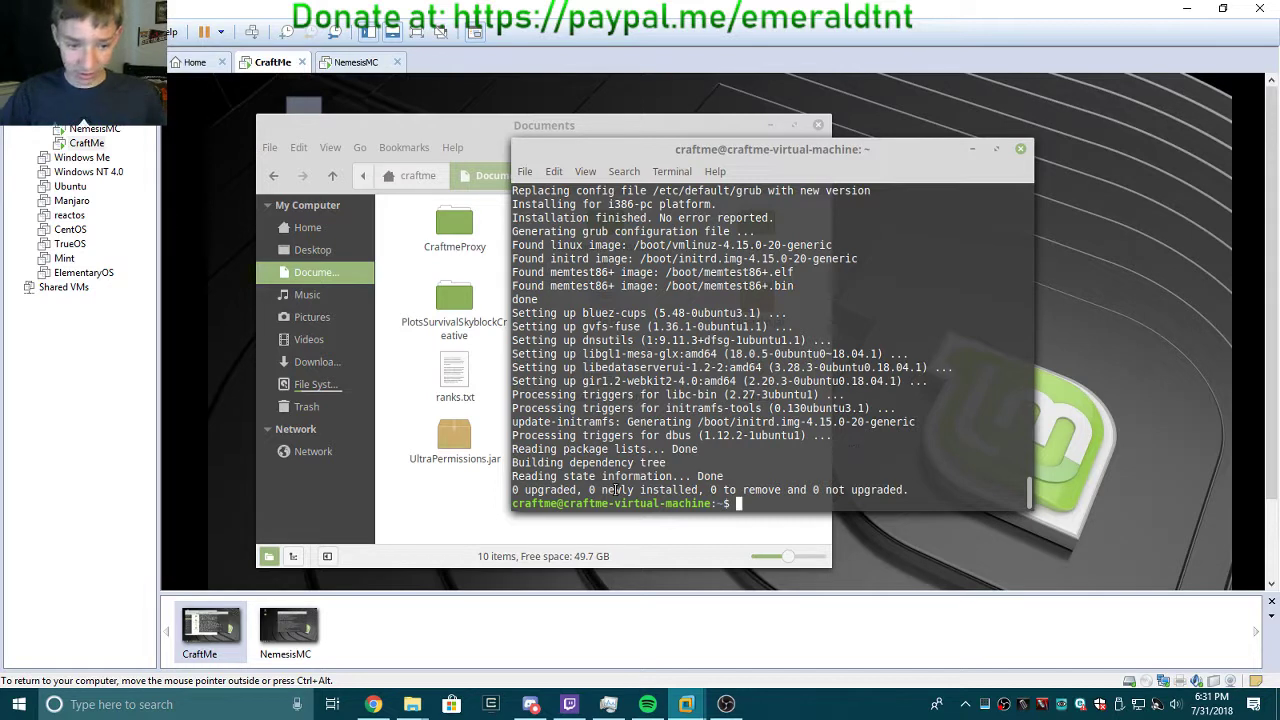
# Type 'sudo apt install iptraf-ng htop' at CraftMe's terminal prompt.
pyautogui.moveTo(367, 708)
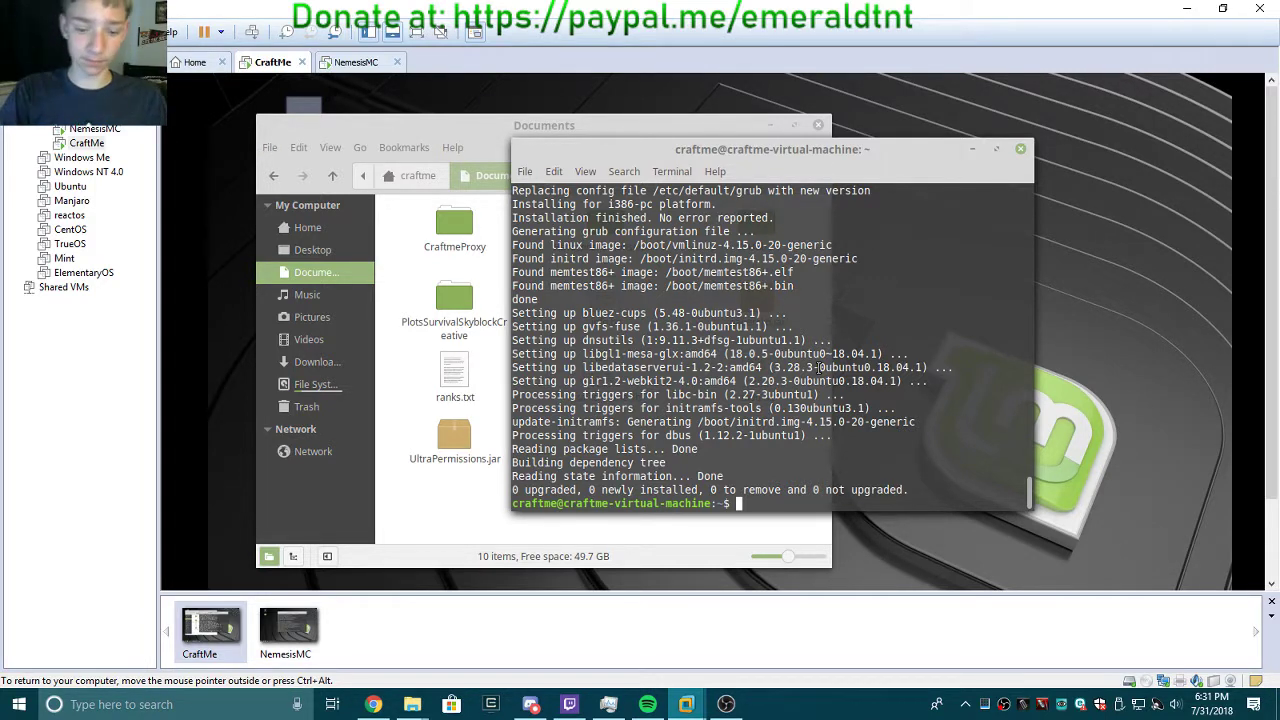
pyautogui.write('sud')
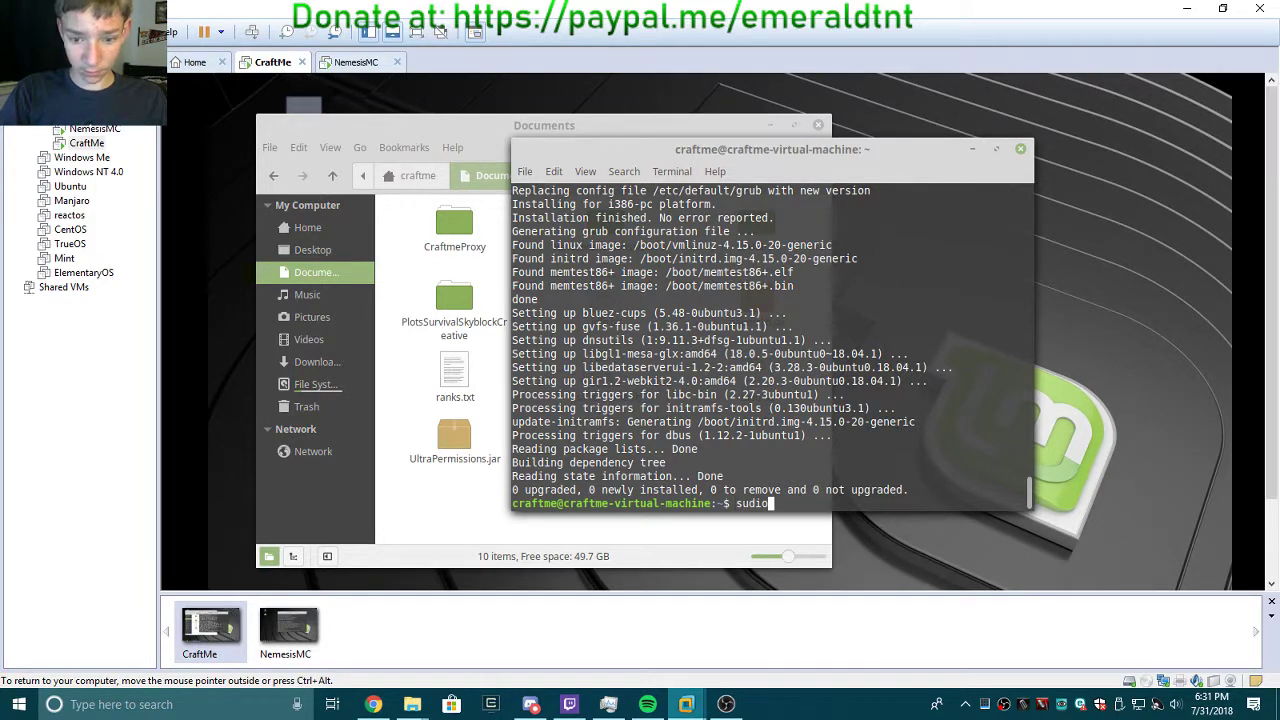
pyautogui.write('o apt in')
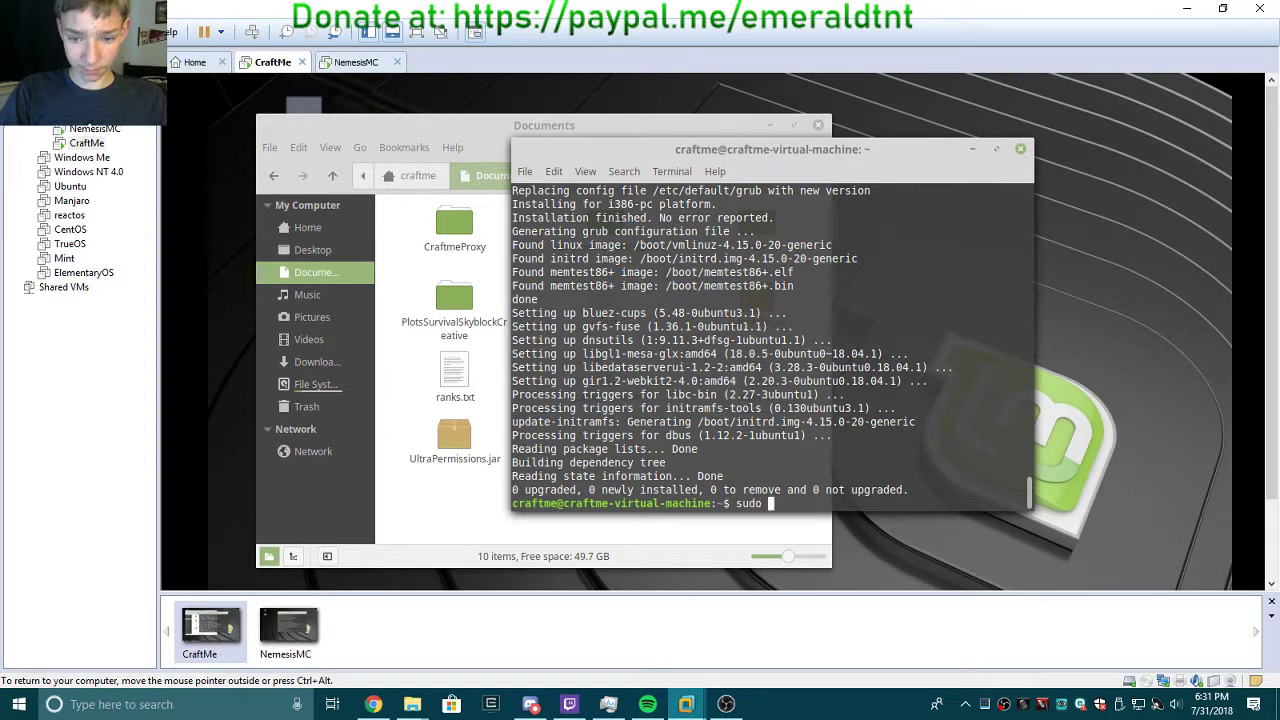
pyautogui.write('stall')
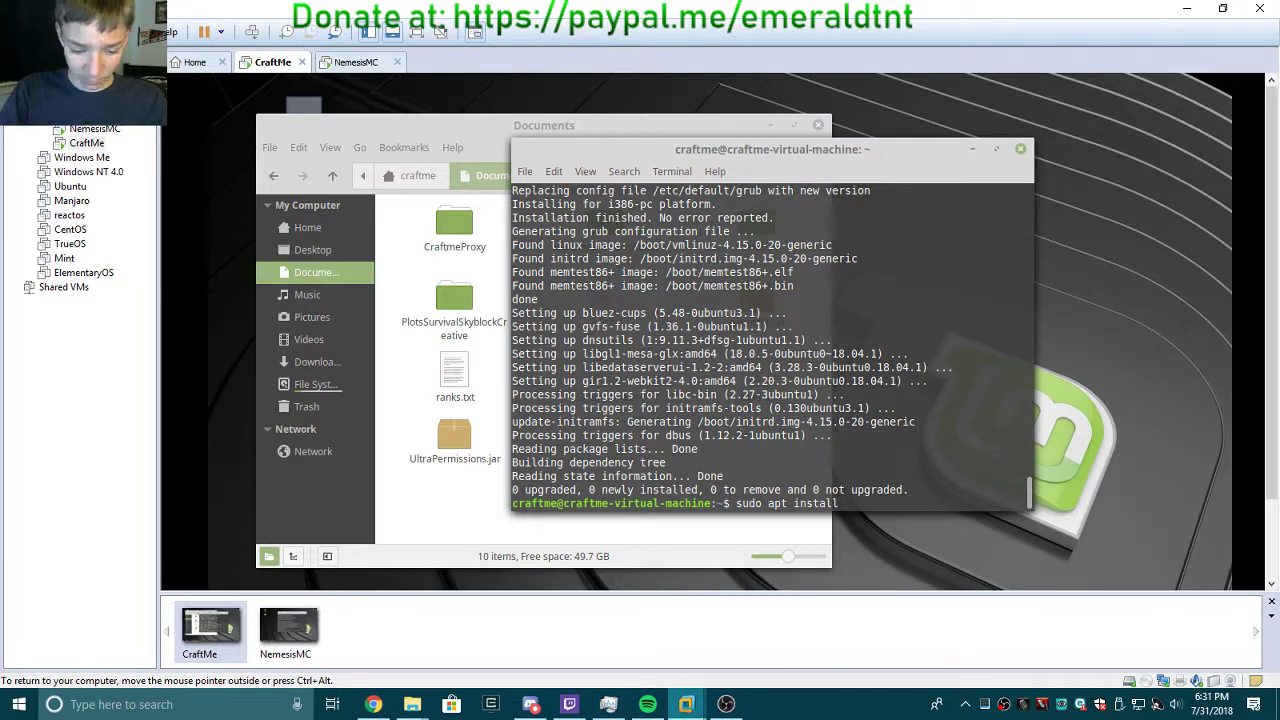
pyautogui.write('i')
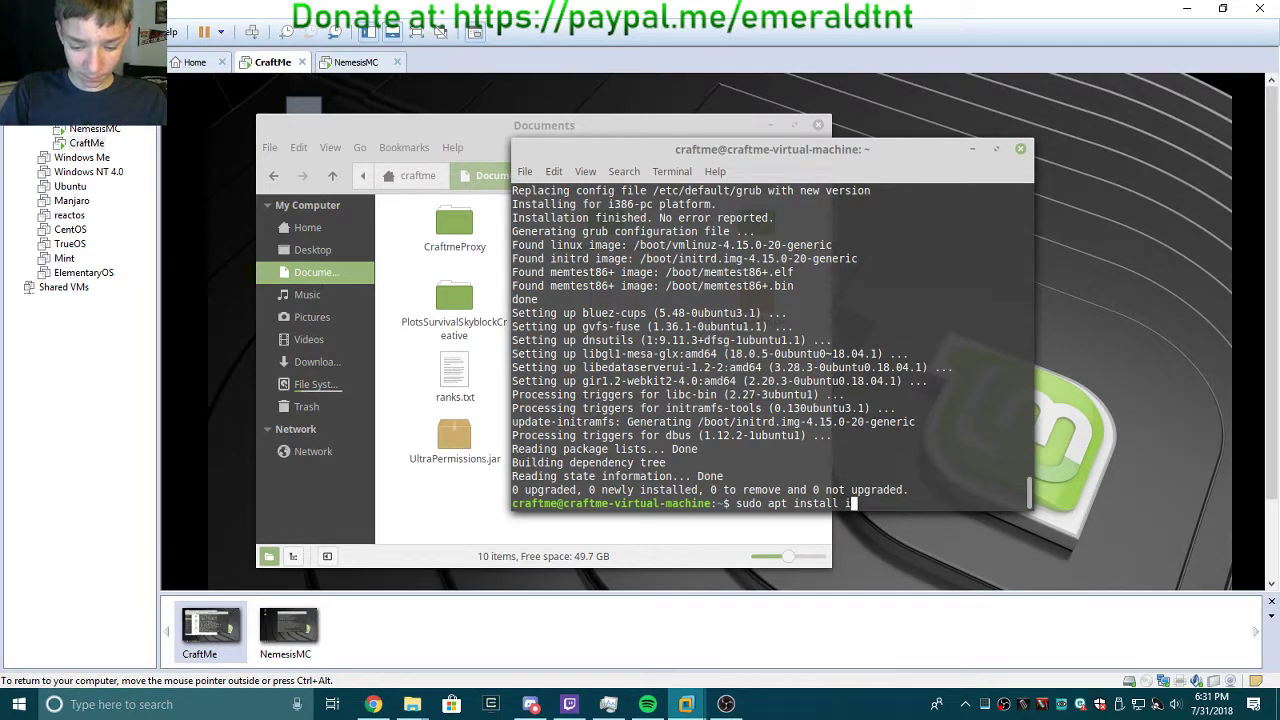
pyautogui.write('ptr')
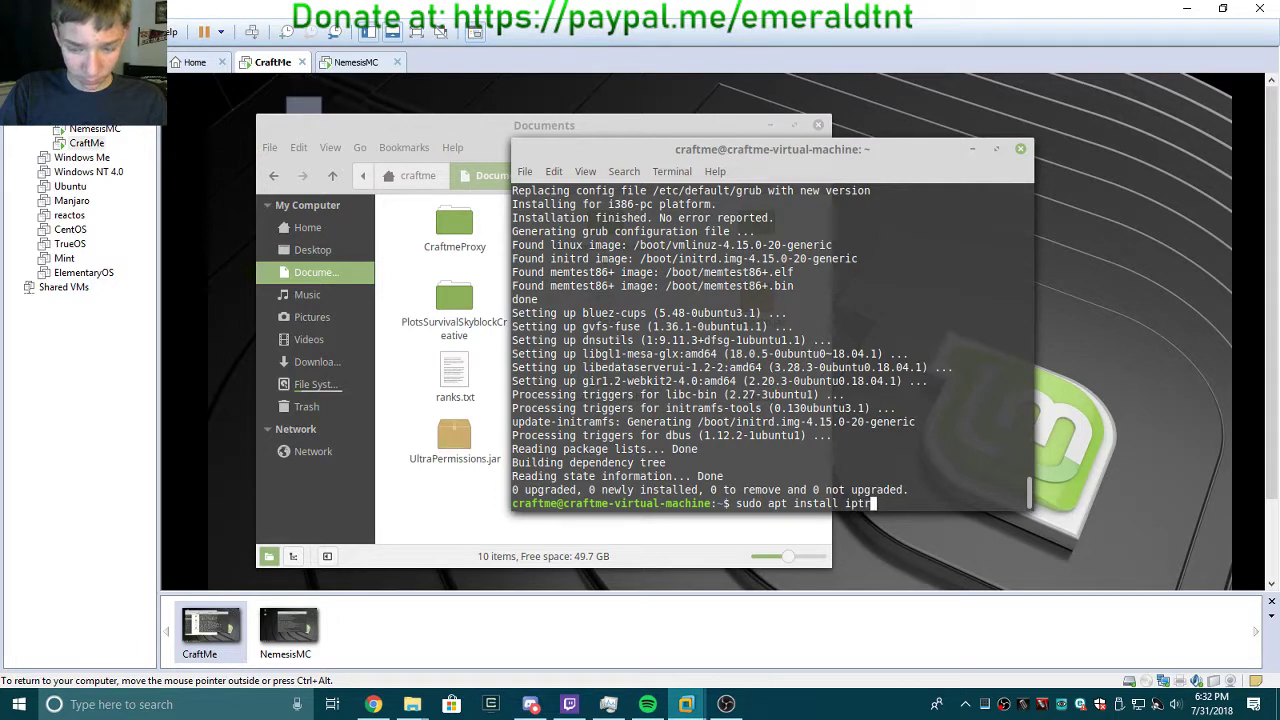
pyautogui.write('af-ng')
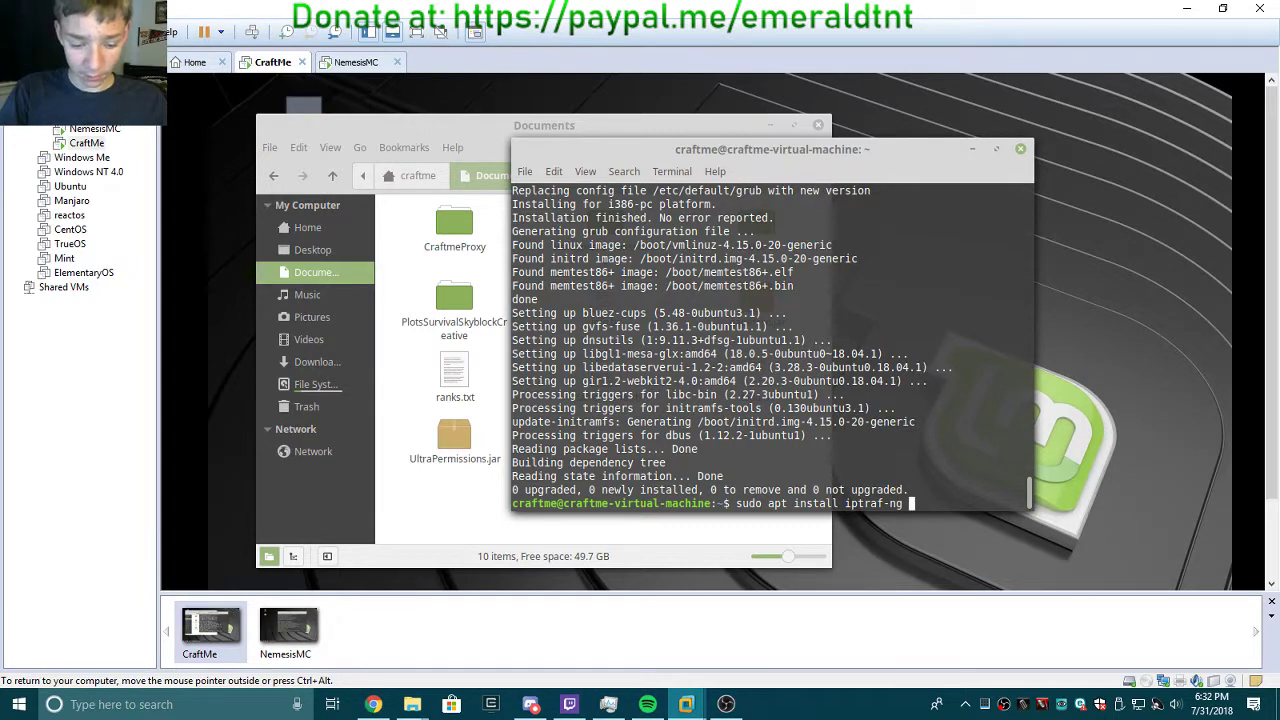
pyautogui.write('hto')
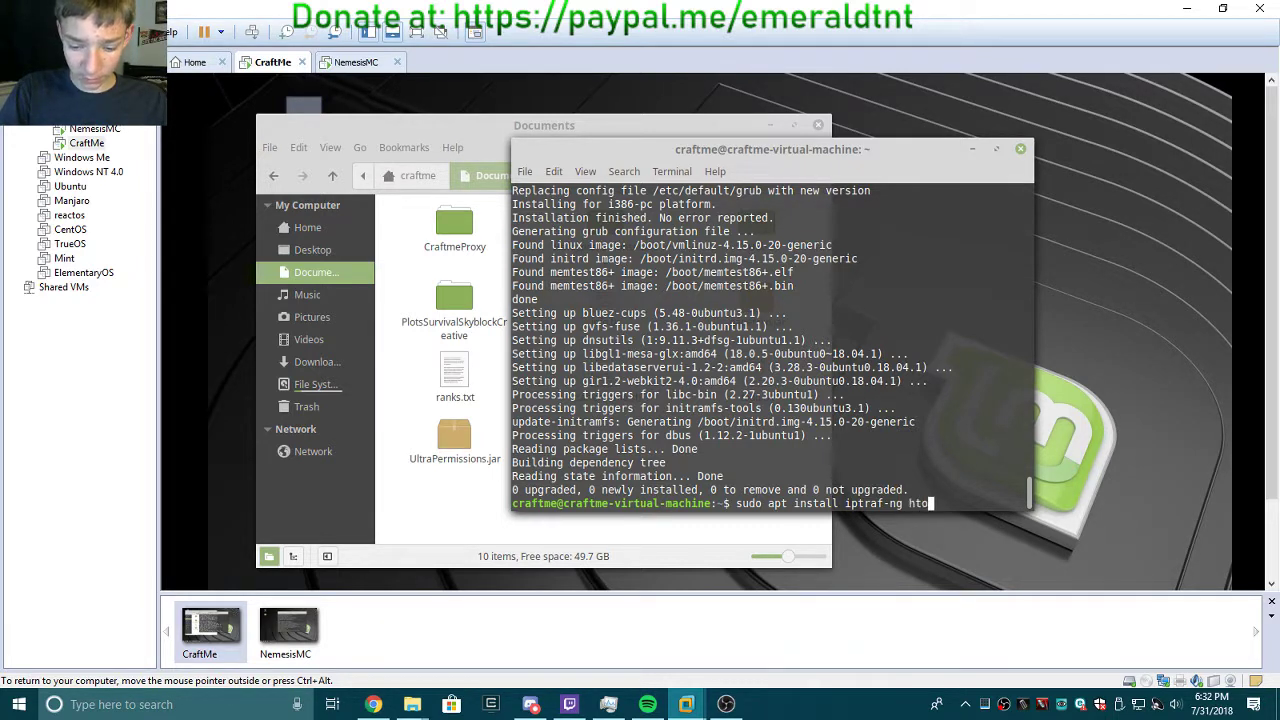
pyautogui.write('p')
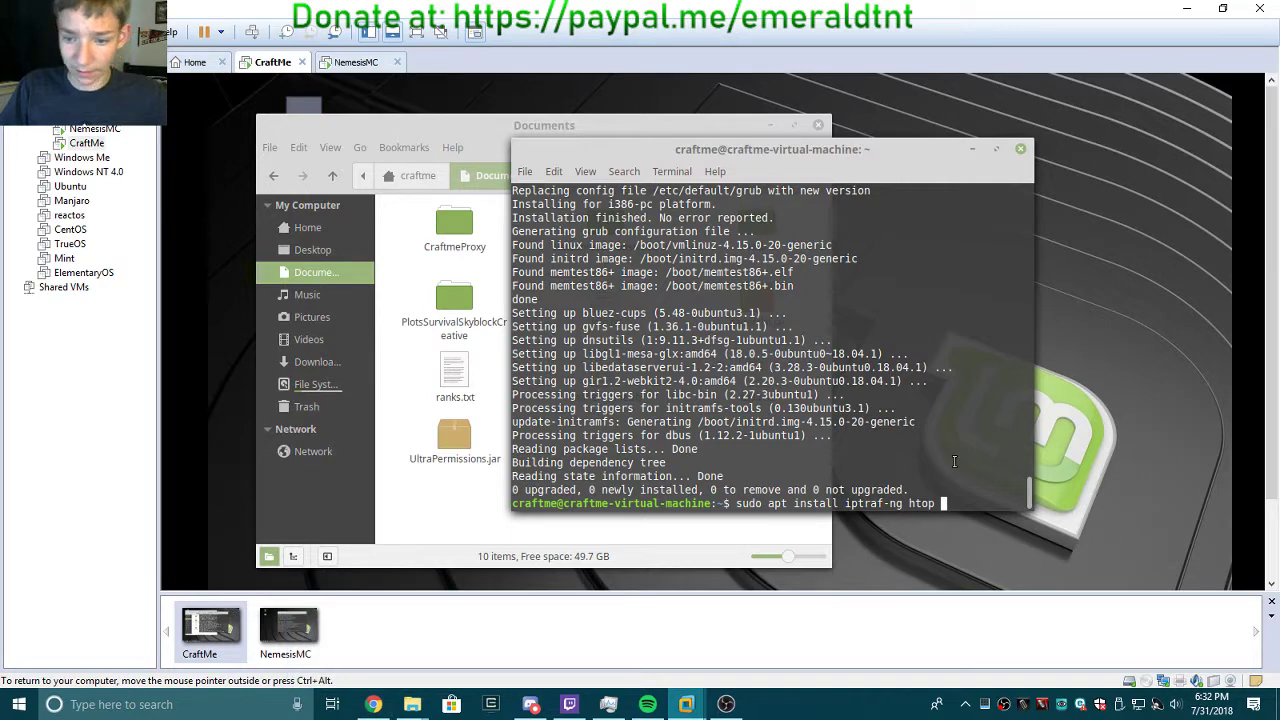
# Open a second terminal tab and run 'java -version'.
pyautogui.click(524, 172)
pyautogui.click(588, 203)
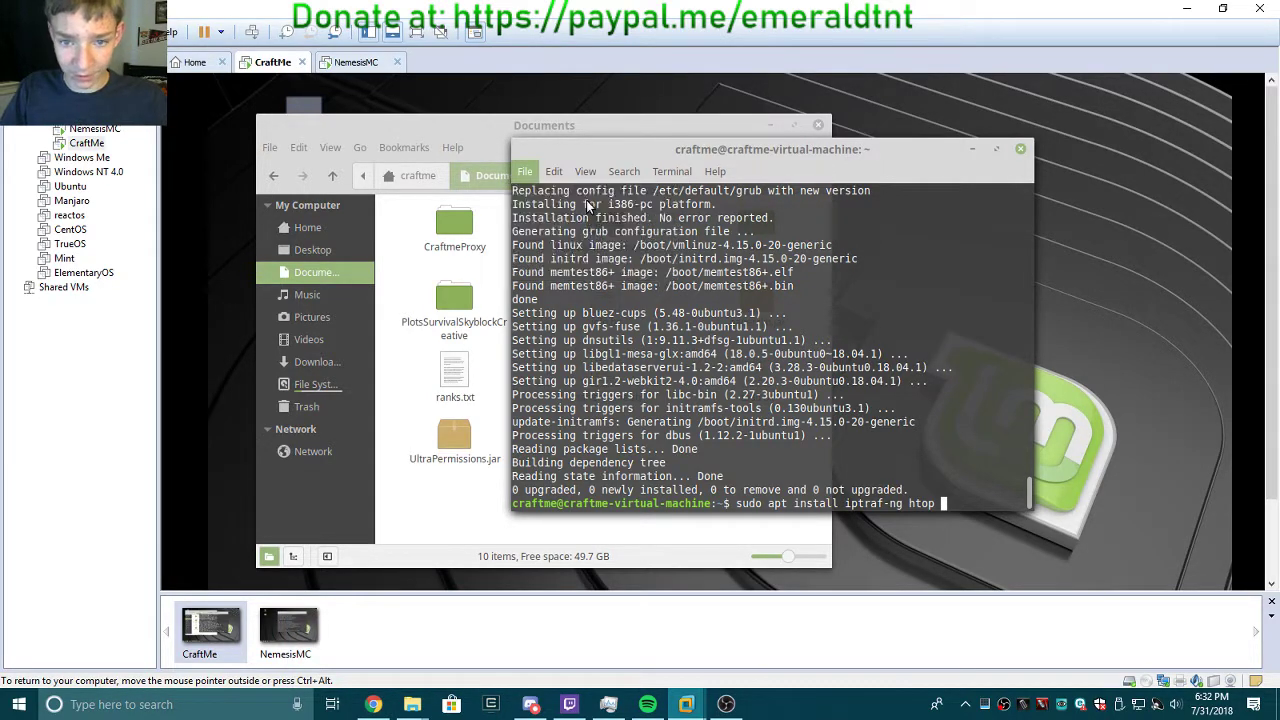
pyautogui.write('jav')
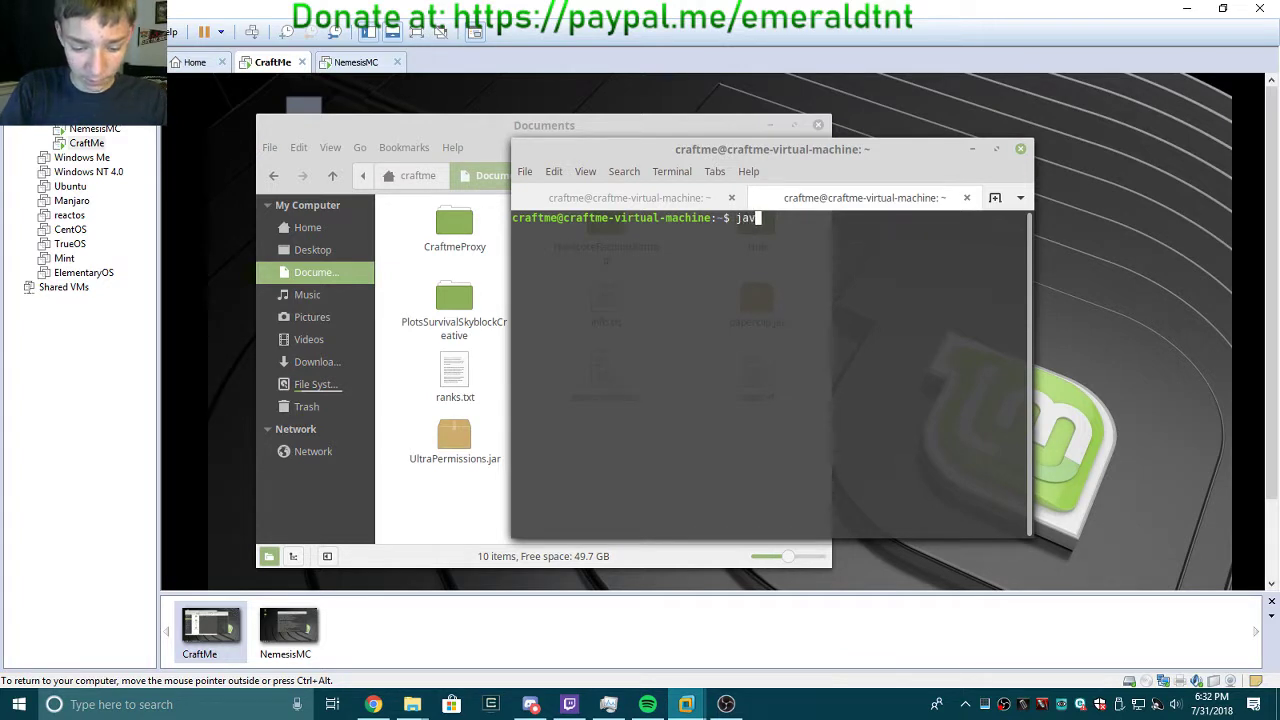
pyautogui.write('a -version')
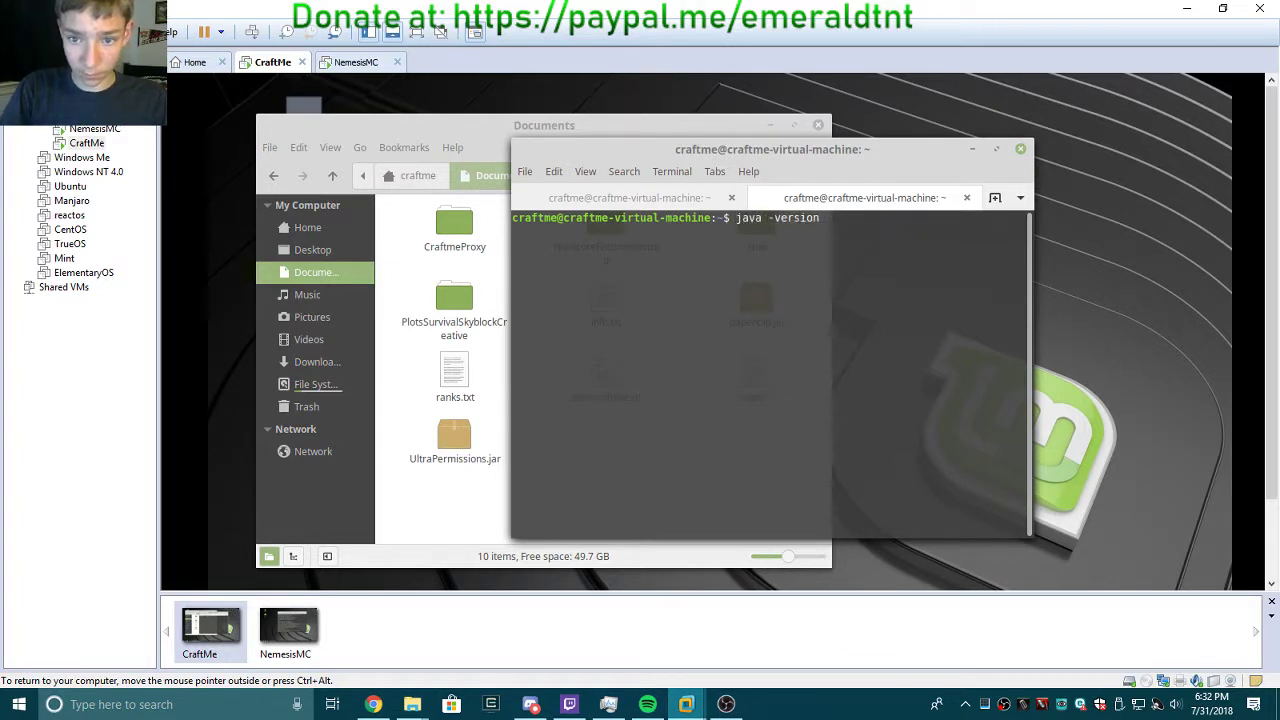
pyautogui.press('Return')
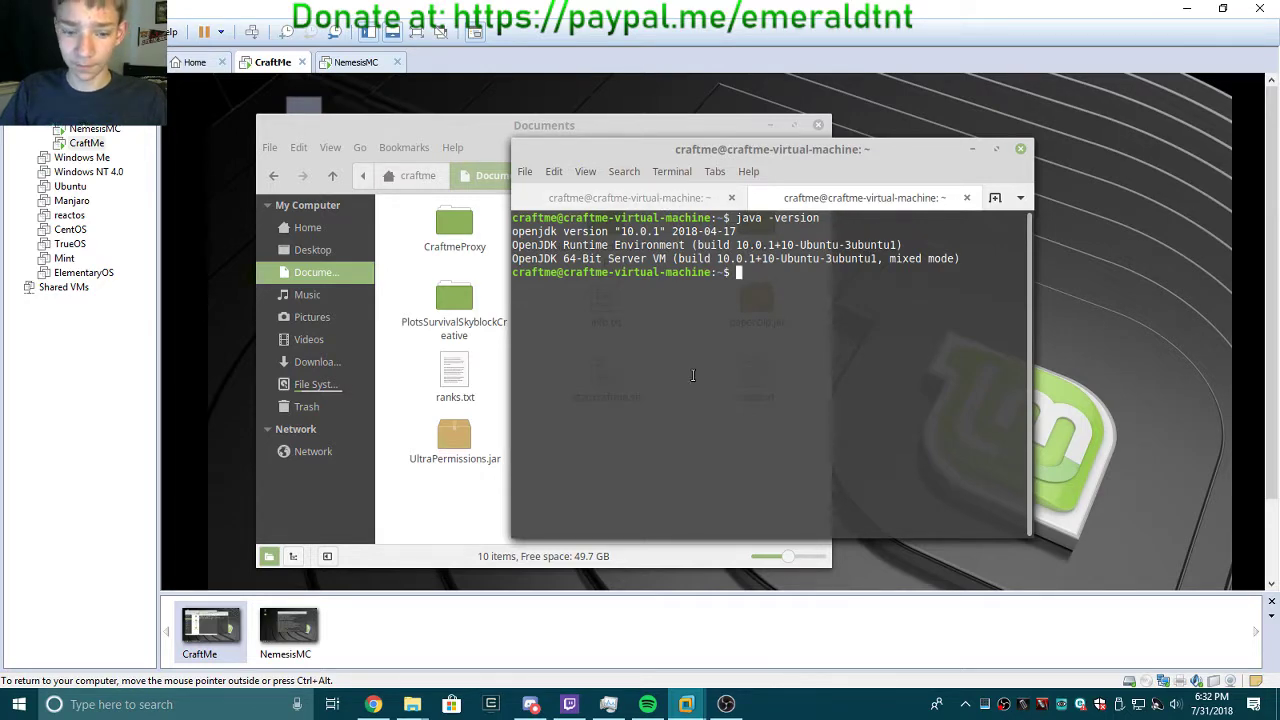
# Open a new Chrome tab and try a Google voice search.
pyautogui.click(372, 704)
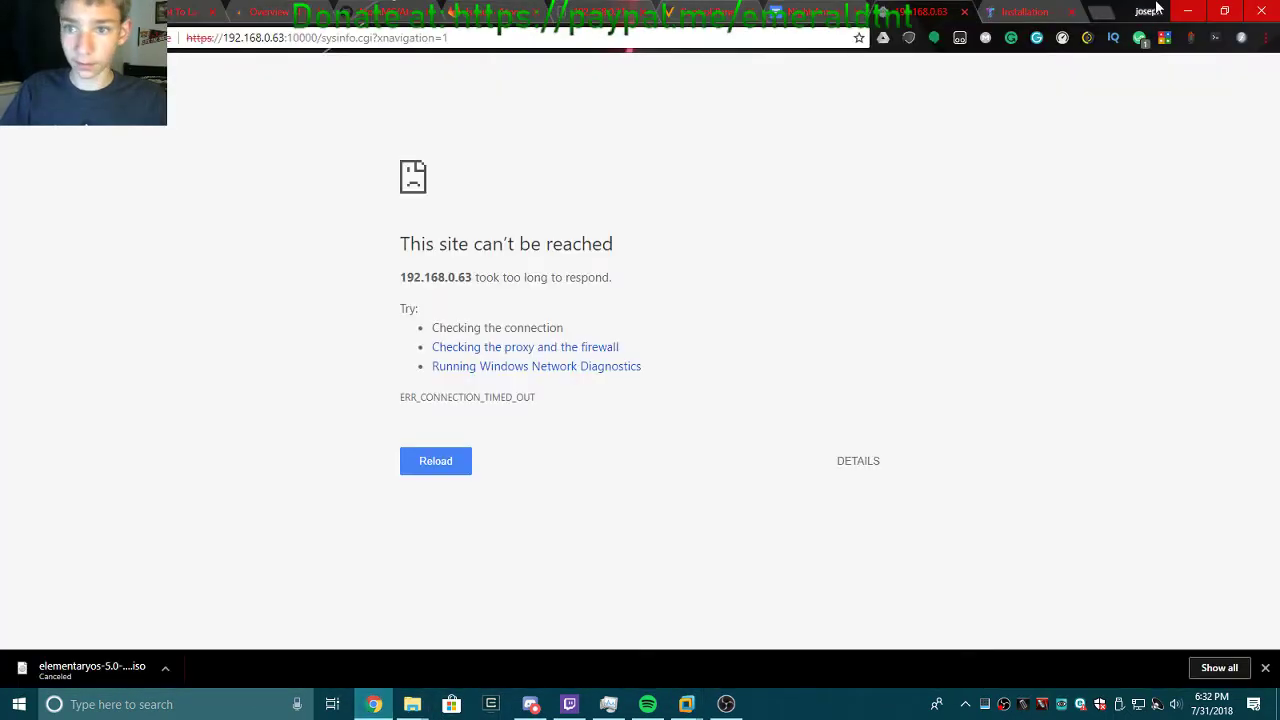
pyautogui.click(1090, 13)
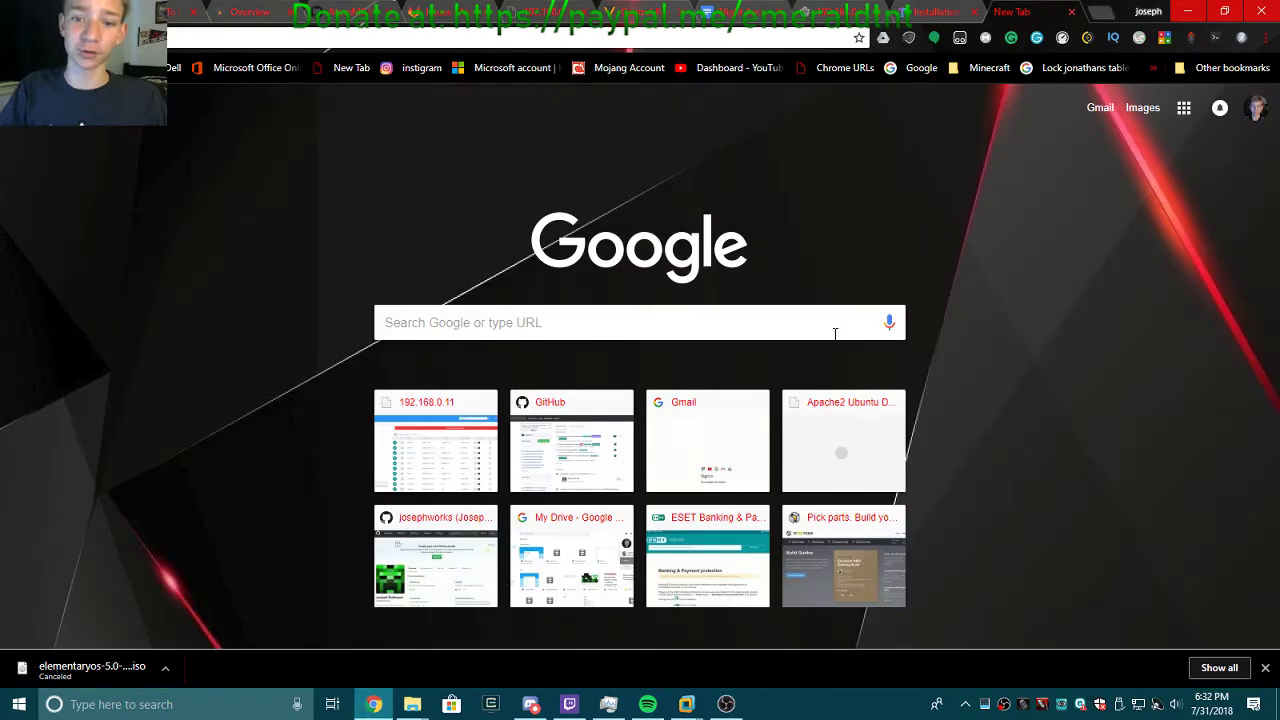
pyautogui.click(889, 324)
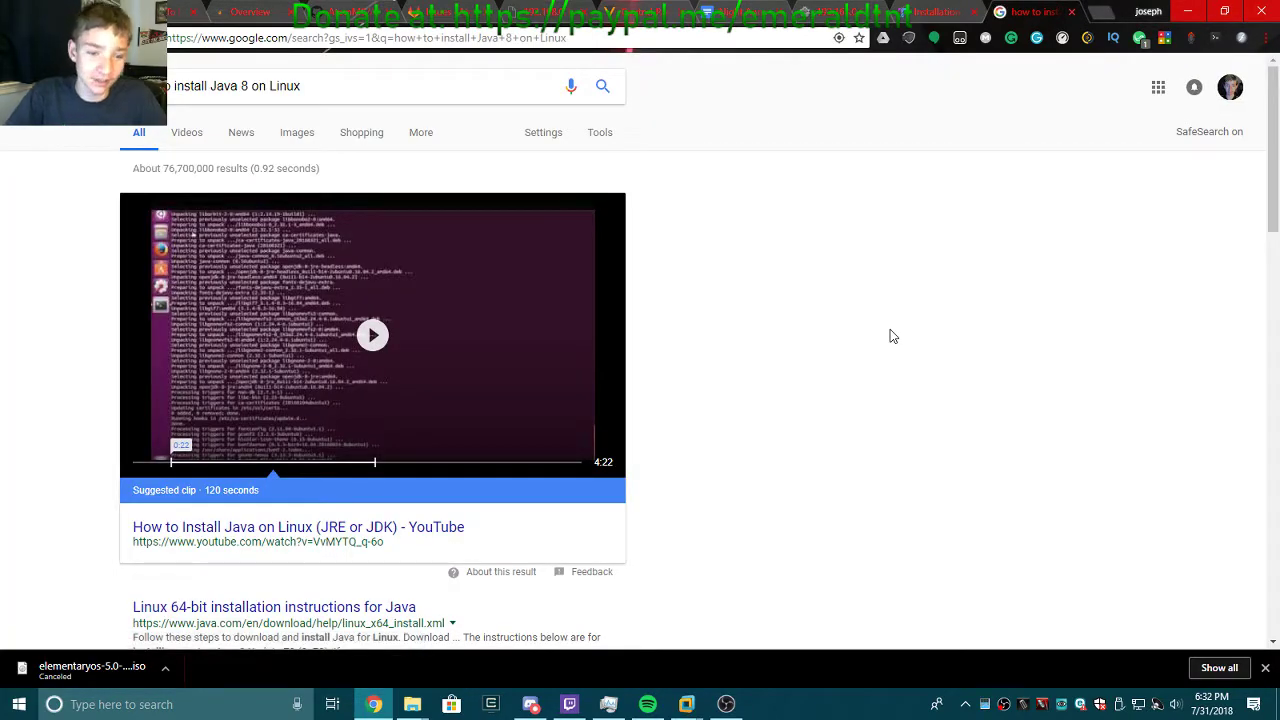
pyautogui.scroll(-1, 893, 337)
pyautogui.scroll(-4, 893, 337)
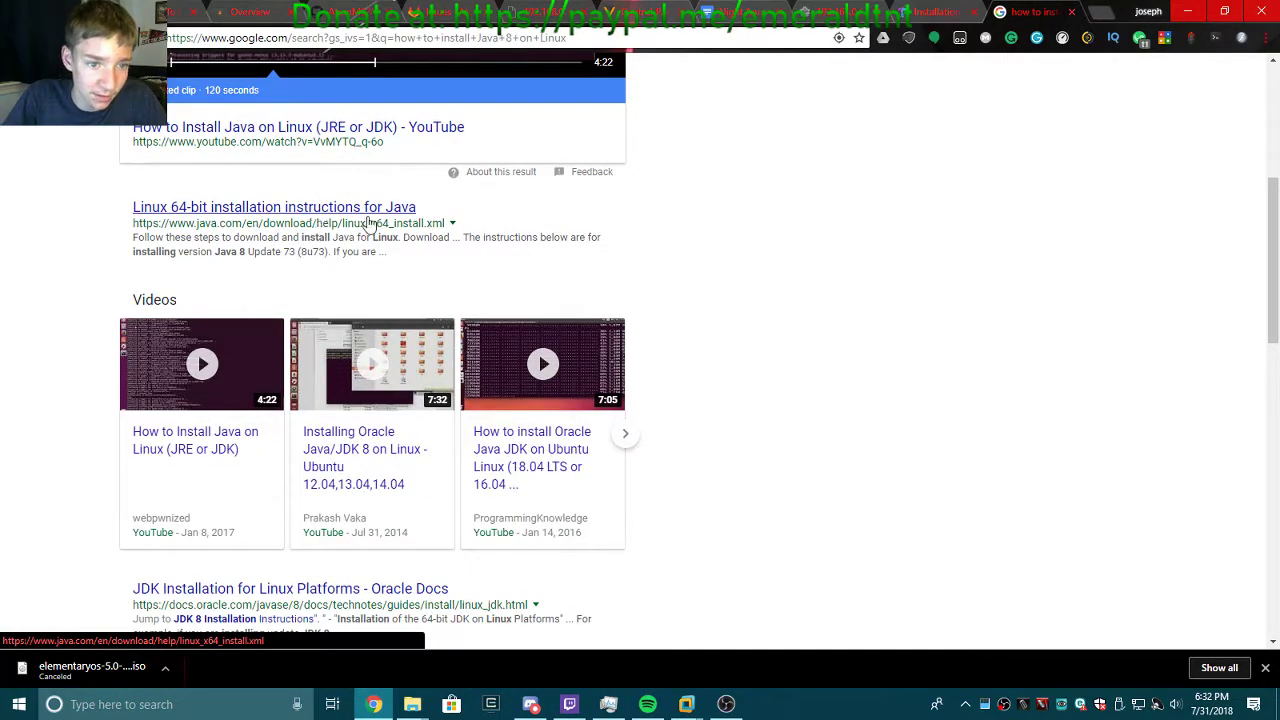
pyautogui.scroll(4, 808, 351)
# Edit the Google query to 'how to install Java 8 apt' and search.
pyautogui.click(323, 86)
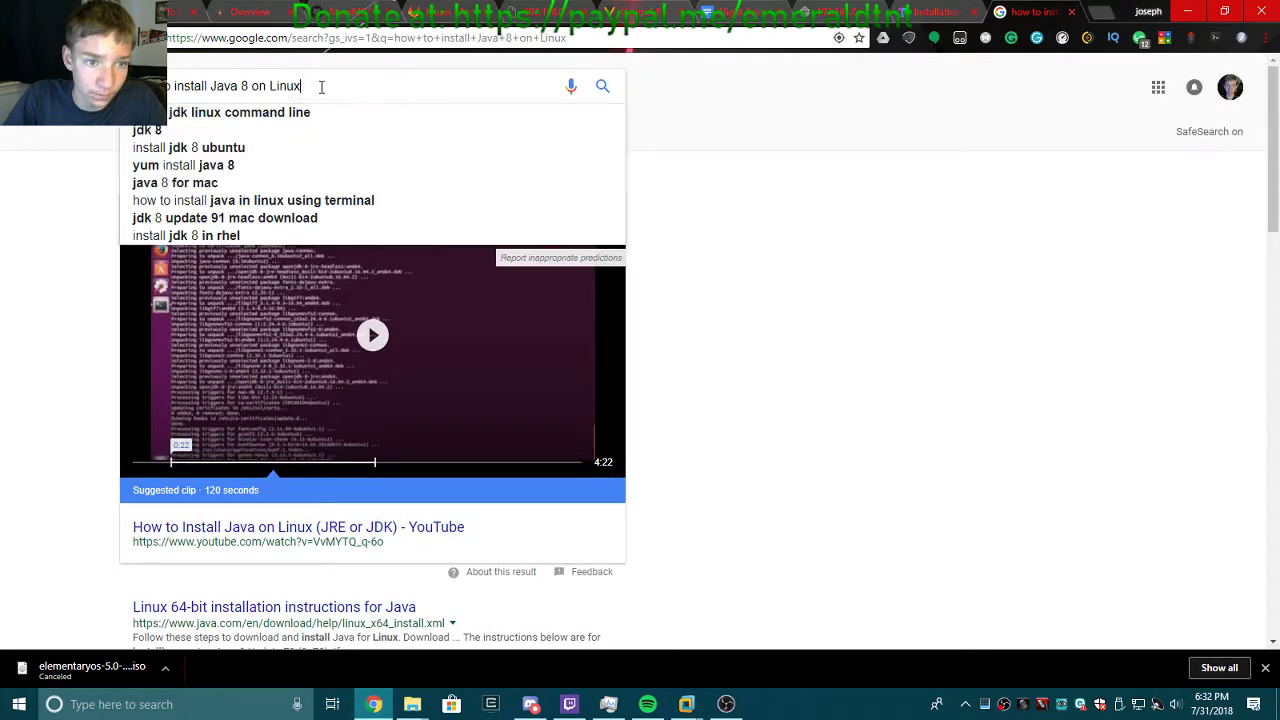
pyautogui.moveTo(323, 86); pyautogui.dragTo(267, 90)
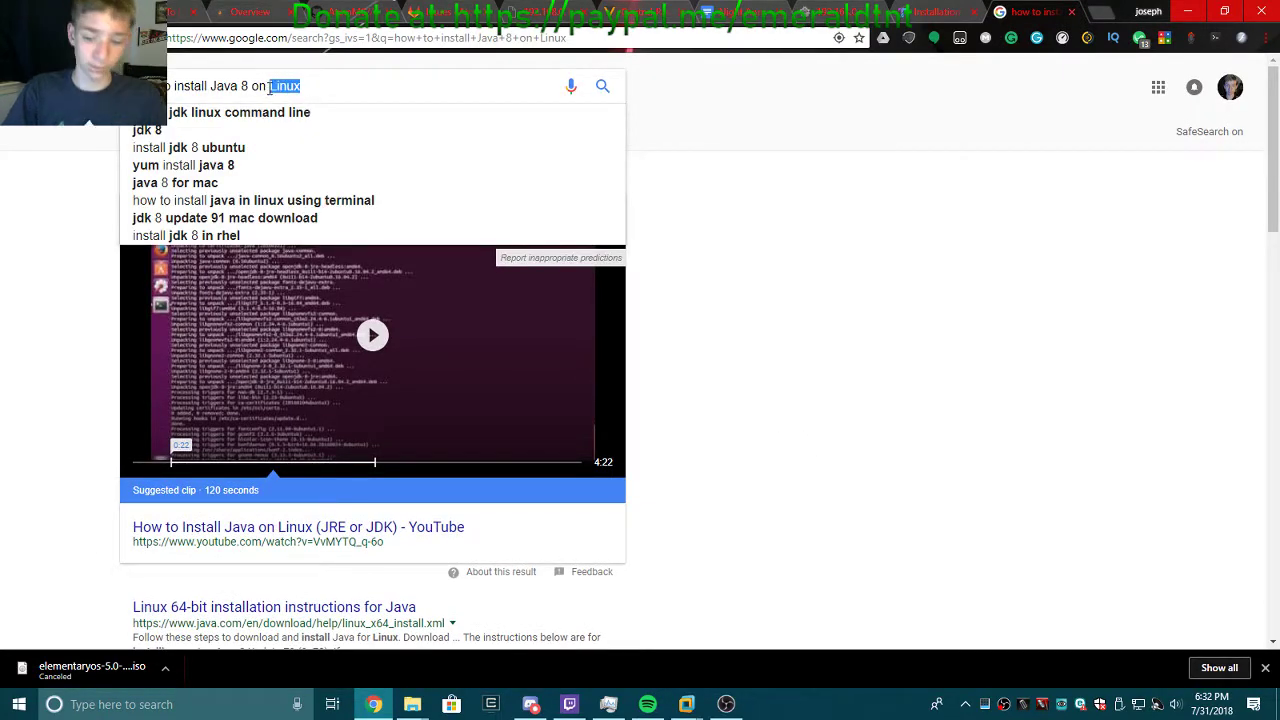
pyautogui.press('BackSpace')
pyautogui.press('BackSpace')
pyautogui.press('BackSpace')
pyautogui.press('BackSpace')
pyautogui.write('a')
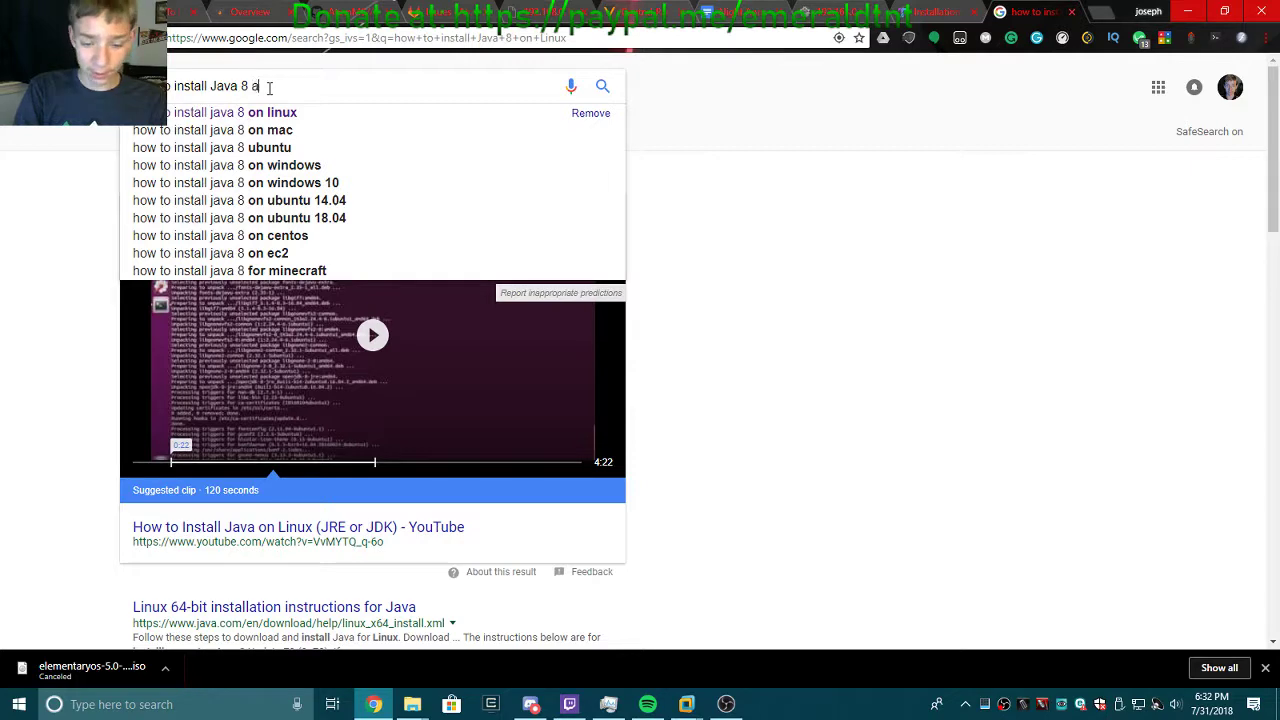
pyautogui.write('pt')
pyautogui.press('Return')
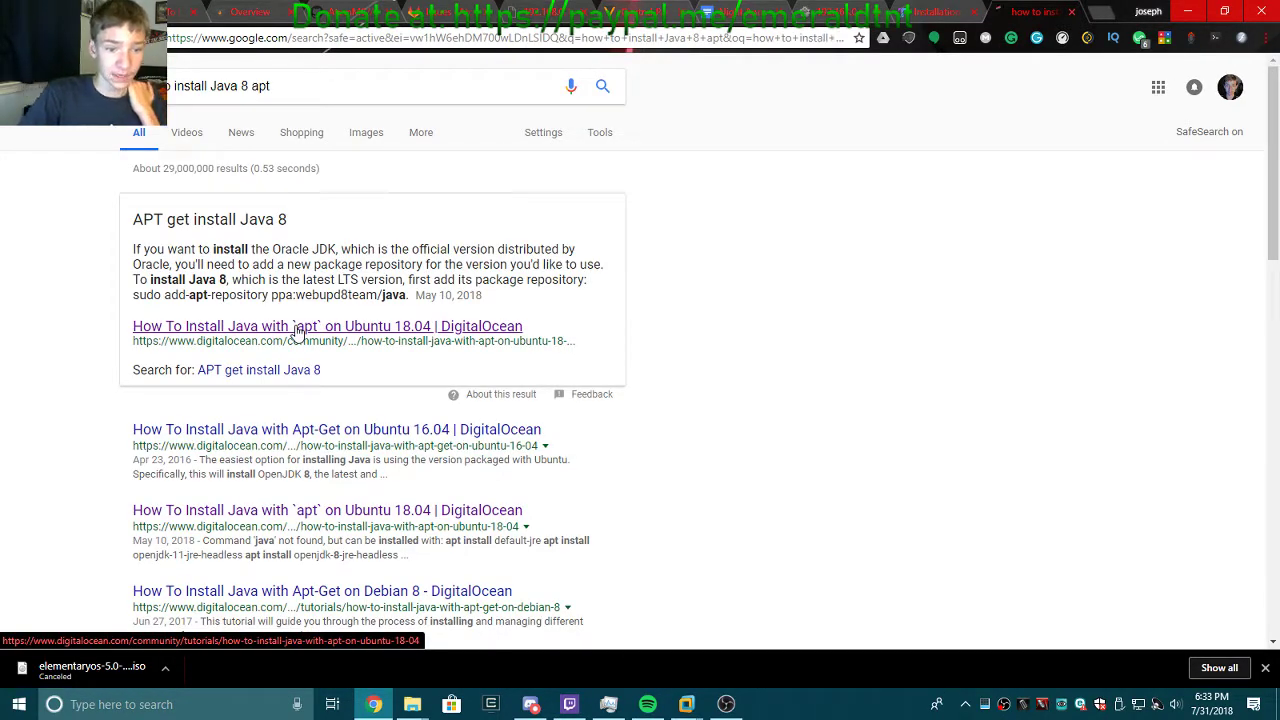
# Open the DigitalOcean Java-with-apt tutorial, then bring NemesisMC forward.
pyautogui.click(297, 332)
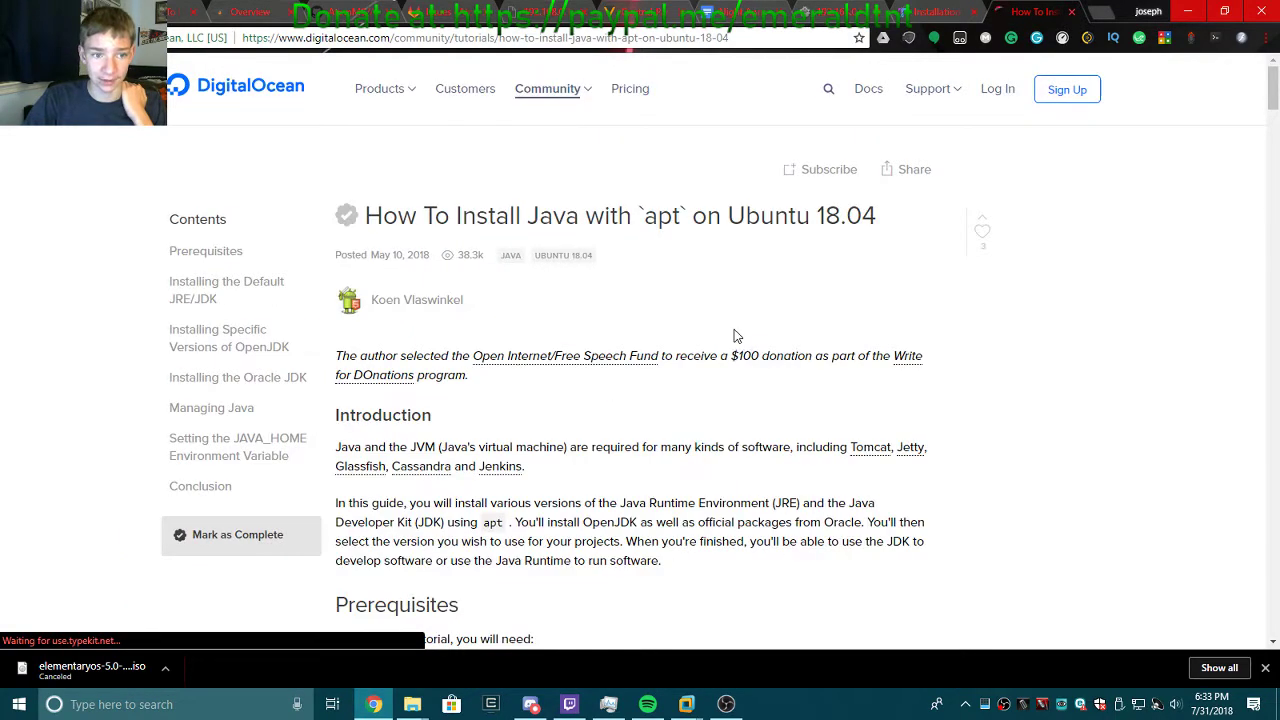
pyautogui.scroll(-3, 737, 525)
pyautogui.moveTo(686, 704)
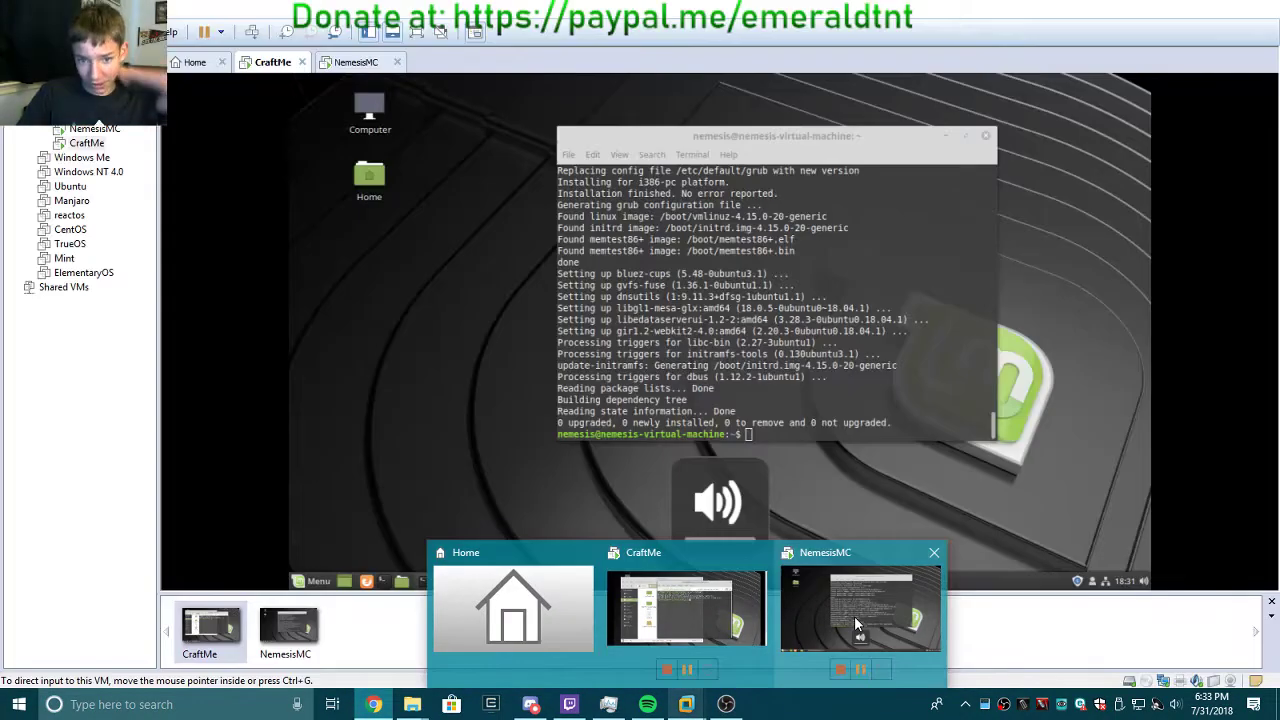
pyautogui.click(854, 612)
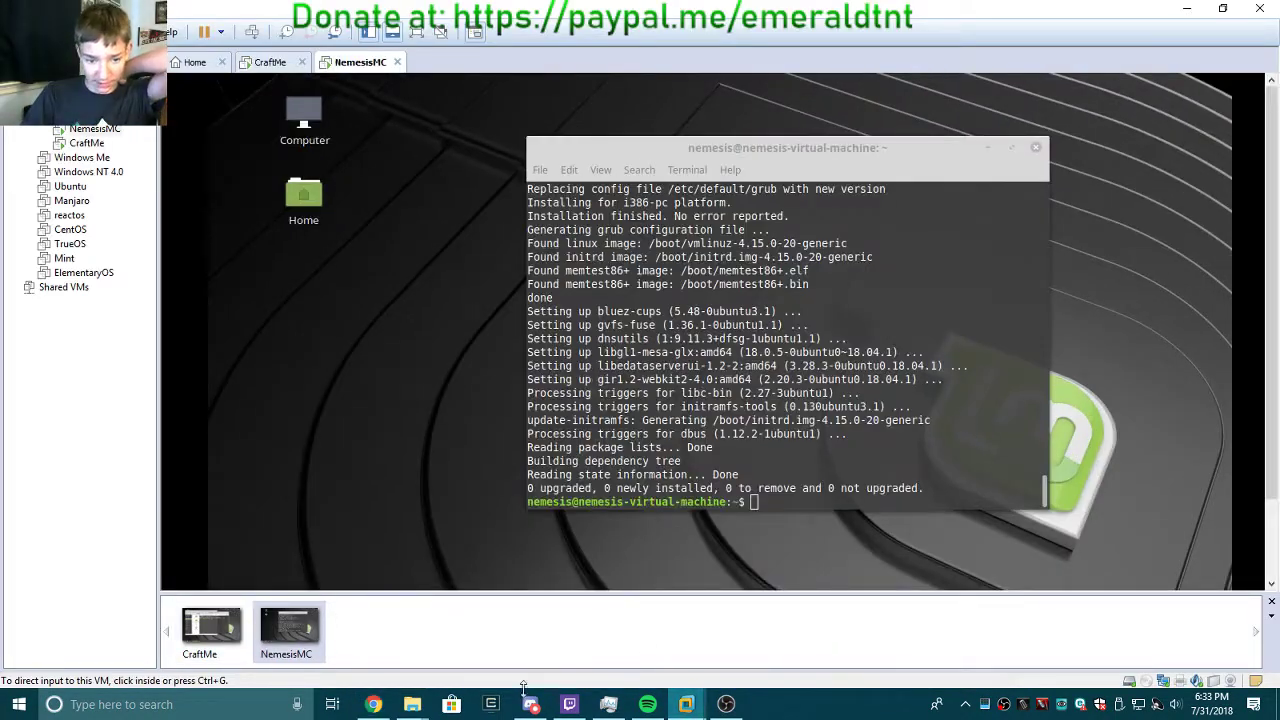
# On CraftMe, close the extra terminal tab and create an empty document named temptaskscript.sh.
pyautogui.click(270, 62)
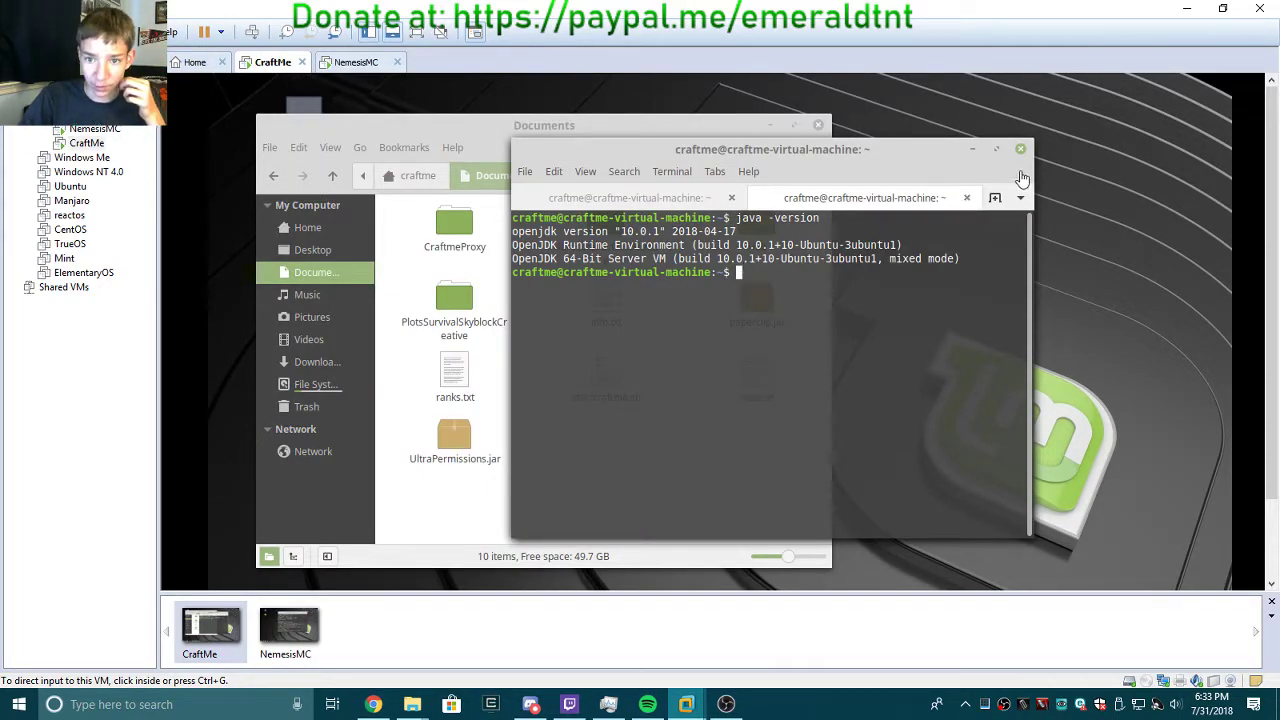
pyautogui.click(966, 197)
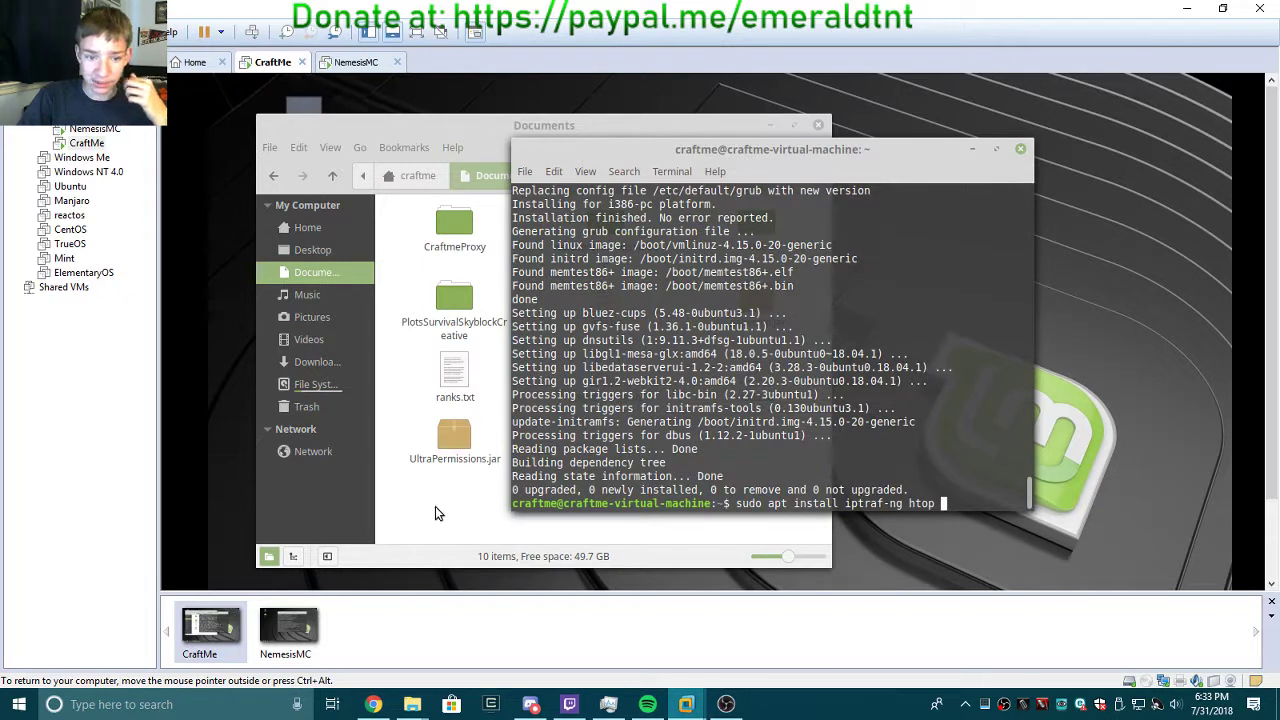
pyautogui.click(445, 503)
pyautogui.rightClick(445, 503)
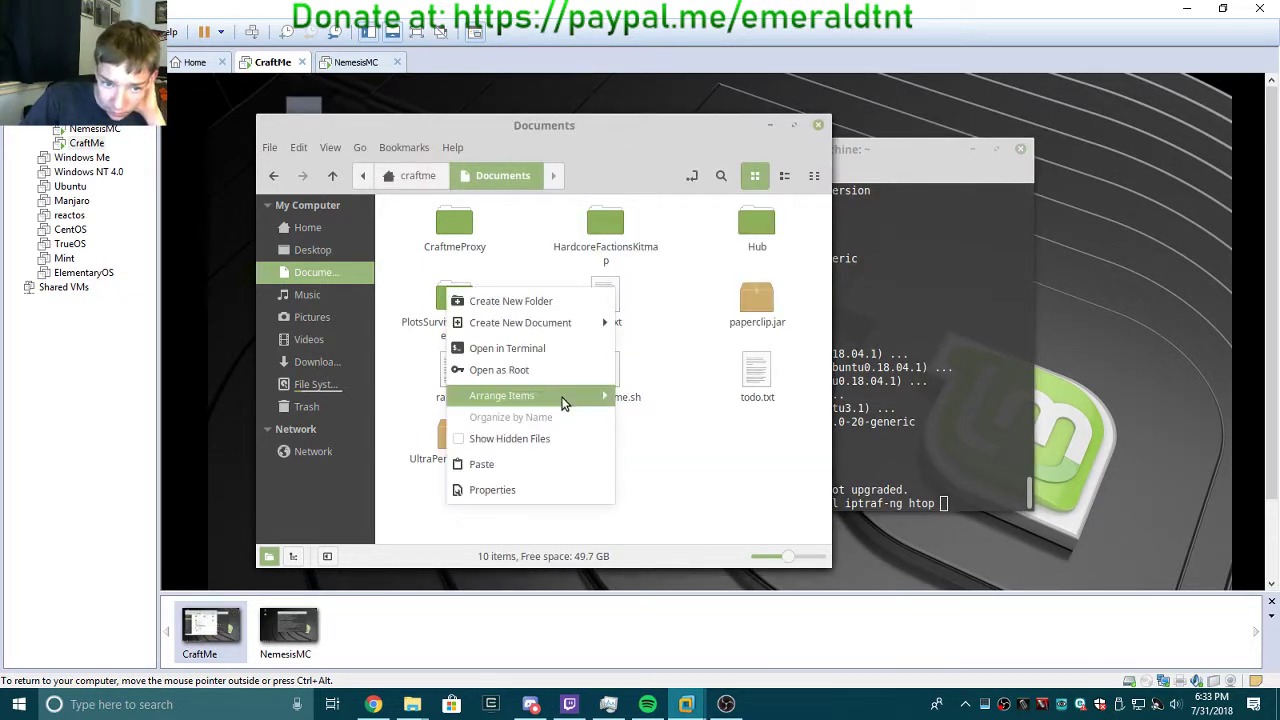
pyautogui.moveTo(549, 333)
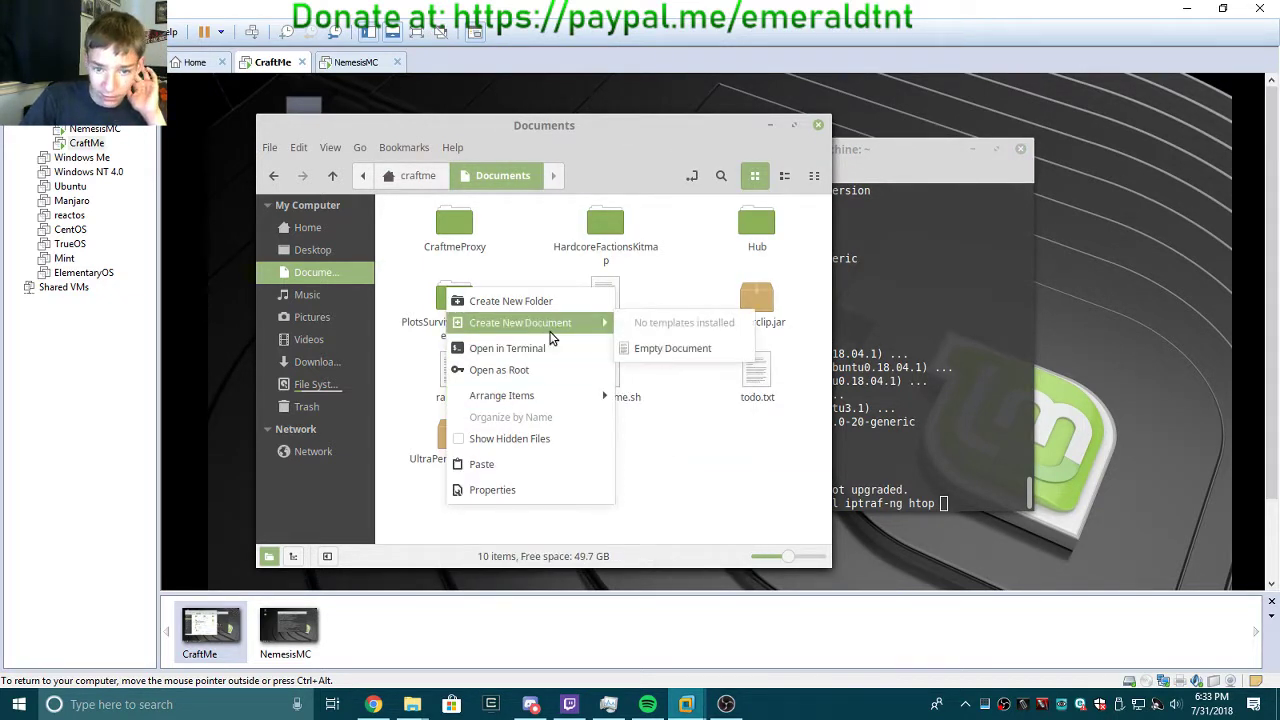
pyautogui.click(675, 348)
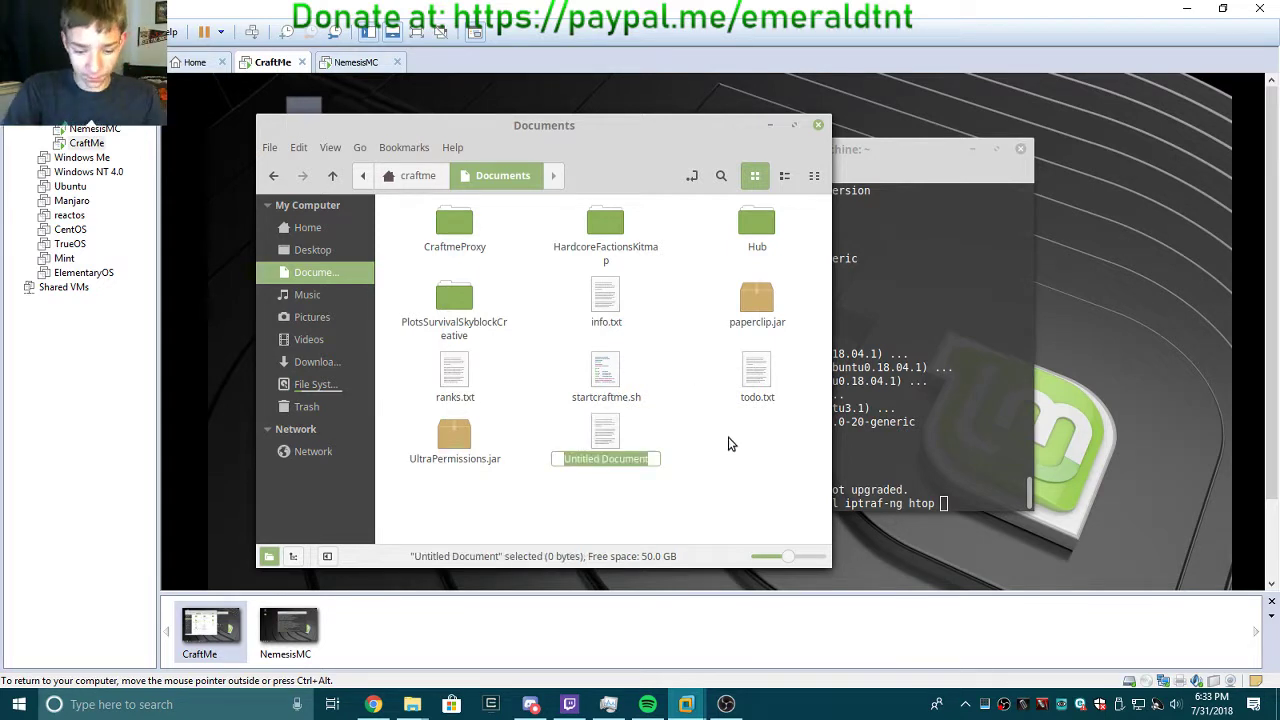
pyautogui.write('taskscr')
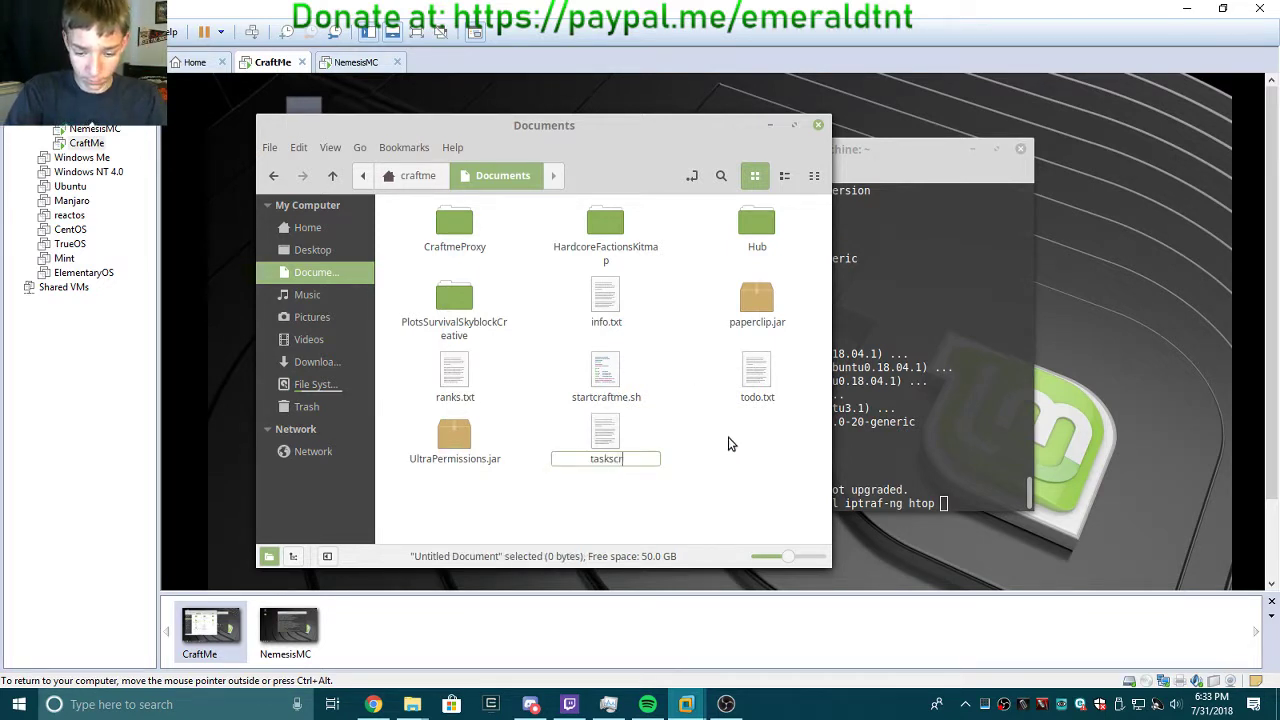
pyautogui.write('ipt.sh')
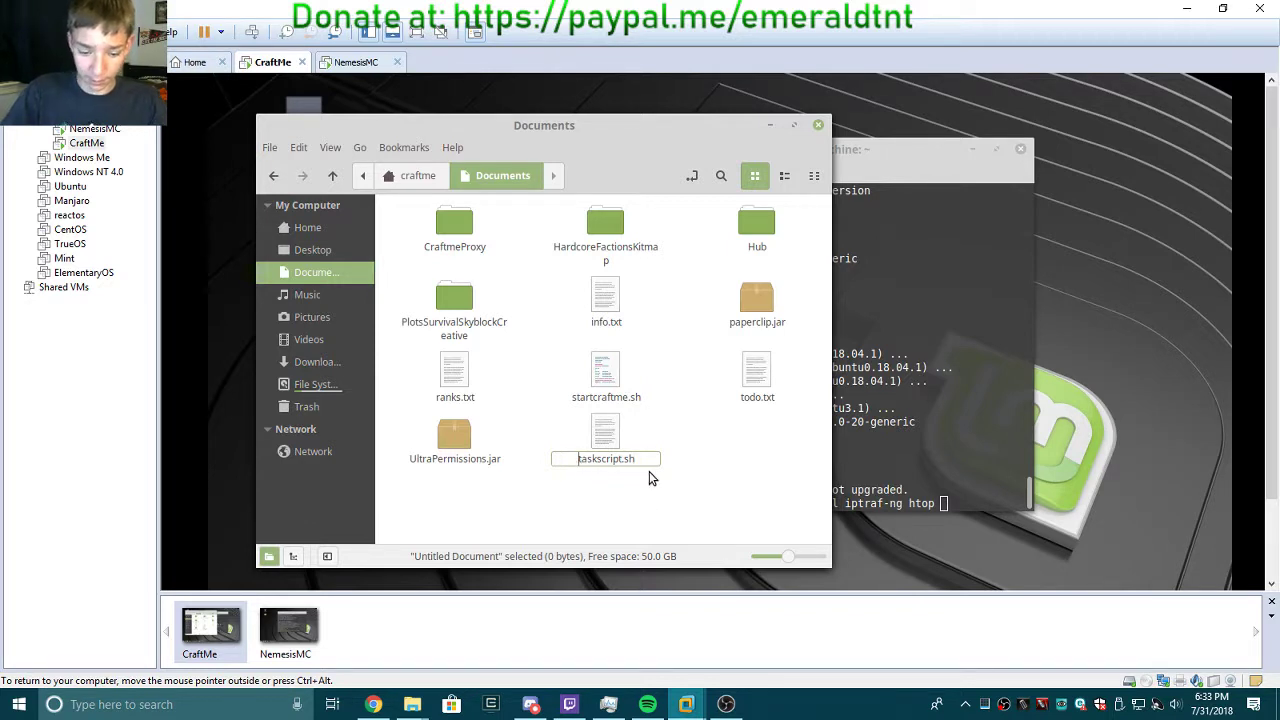
pyautogui.write('temp')
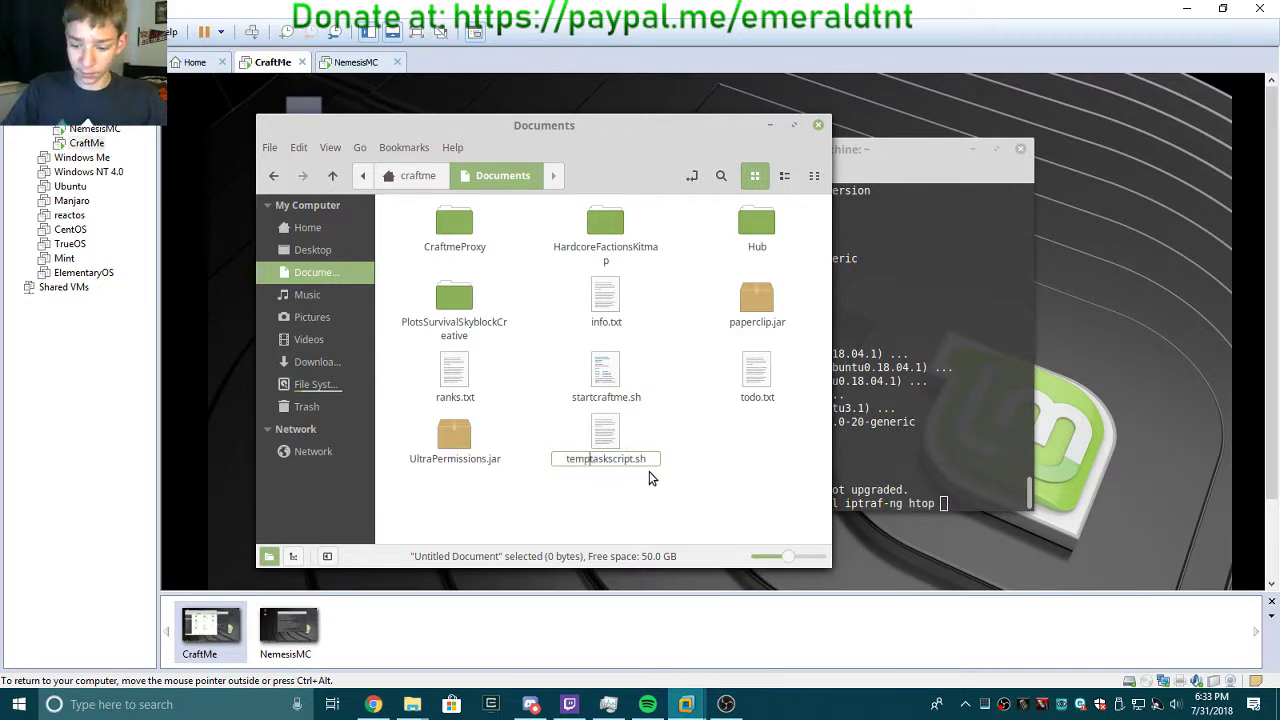
pyautogui.press('Return')
# Select temptaskscript.sh and bring up its context menu.
pyautogui.rightClick(614, 450)
pyautogui.click(597, 506)
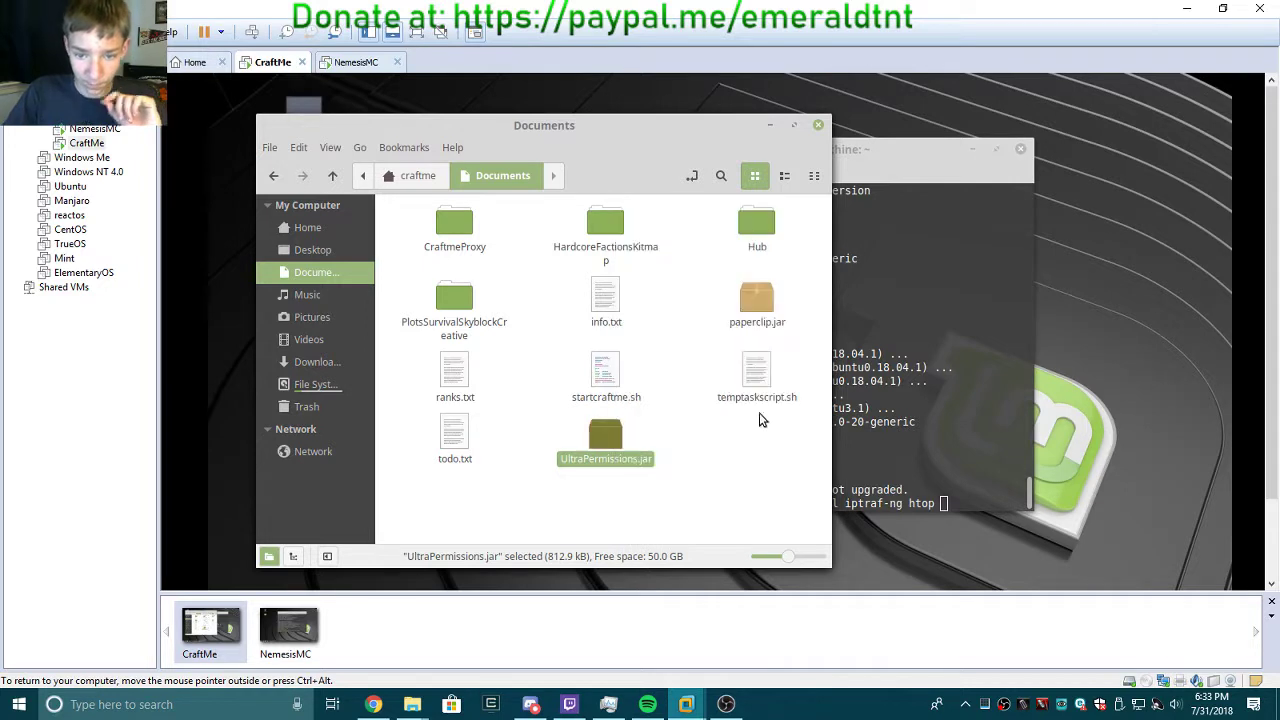
pyautogui.click(757, 385)
pyautogui.rightClick(757, 389)
# Open temptaskscript.sh in Text Editor and select the apt install command in the terminal.
pyautogui.moveTo(810, 430)
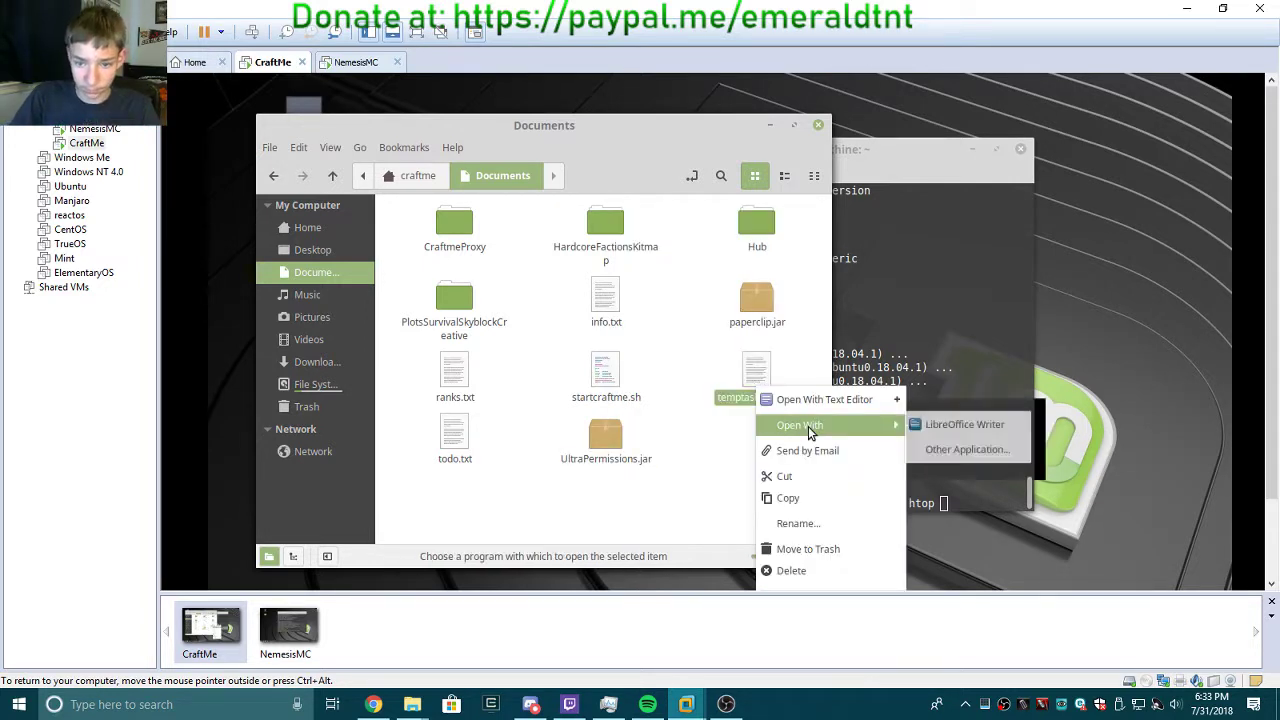
pyautogui.click(810, 400)
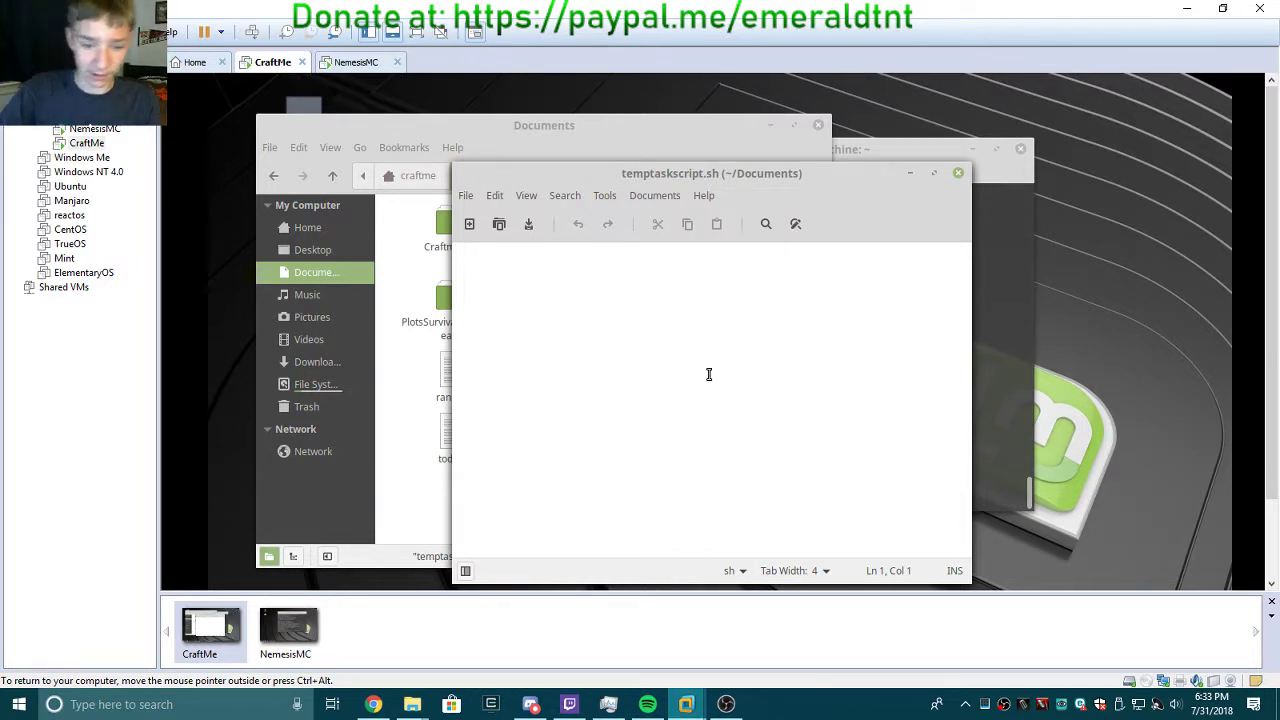
pyautogui.click(1029, 414)
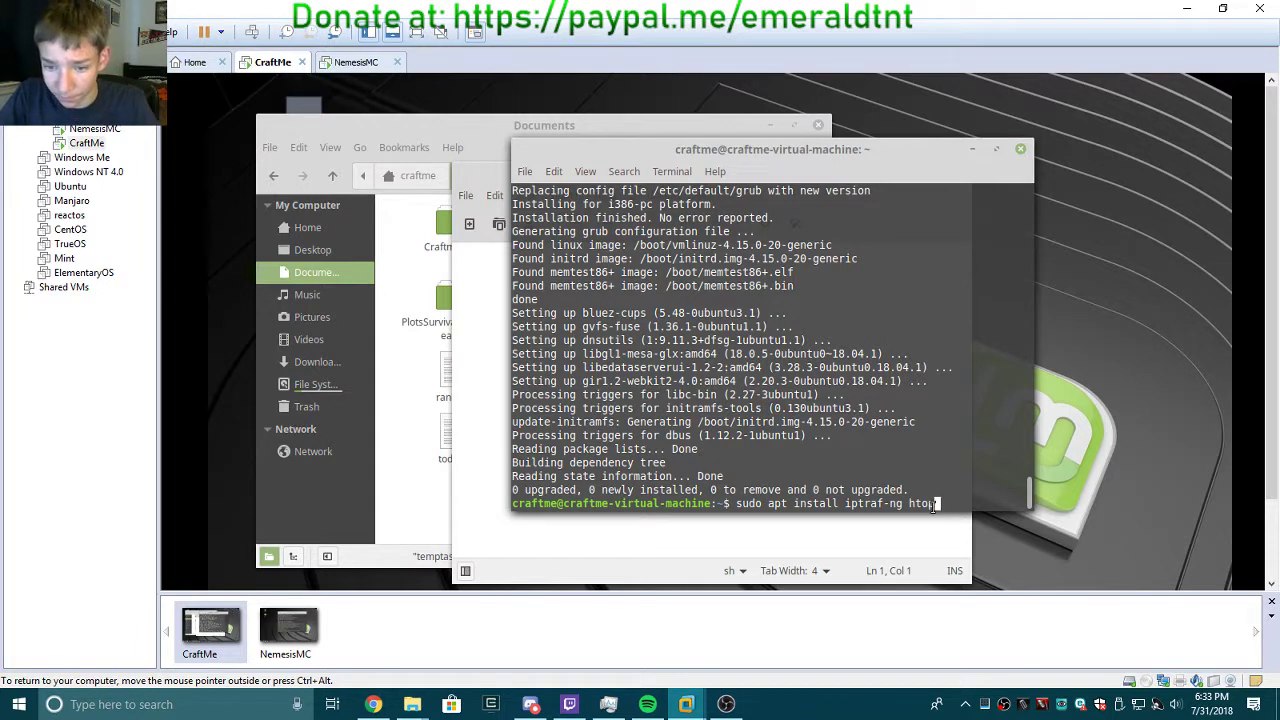
pyautogui.moveTo(935, 505); pyautogui.dragTo(736, 505)
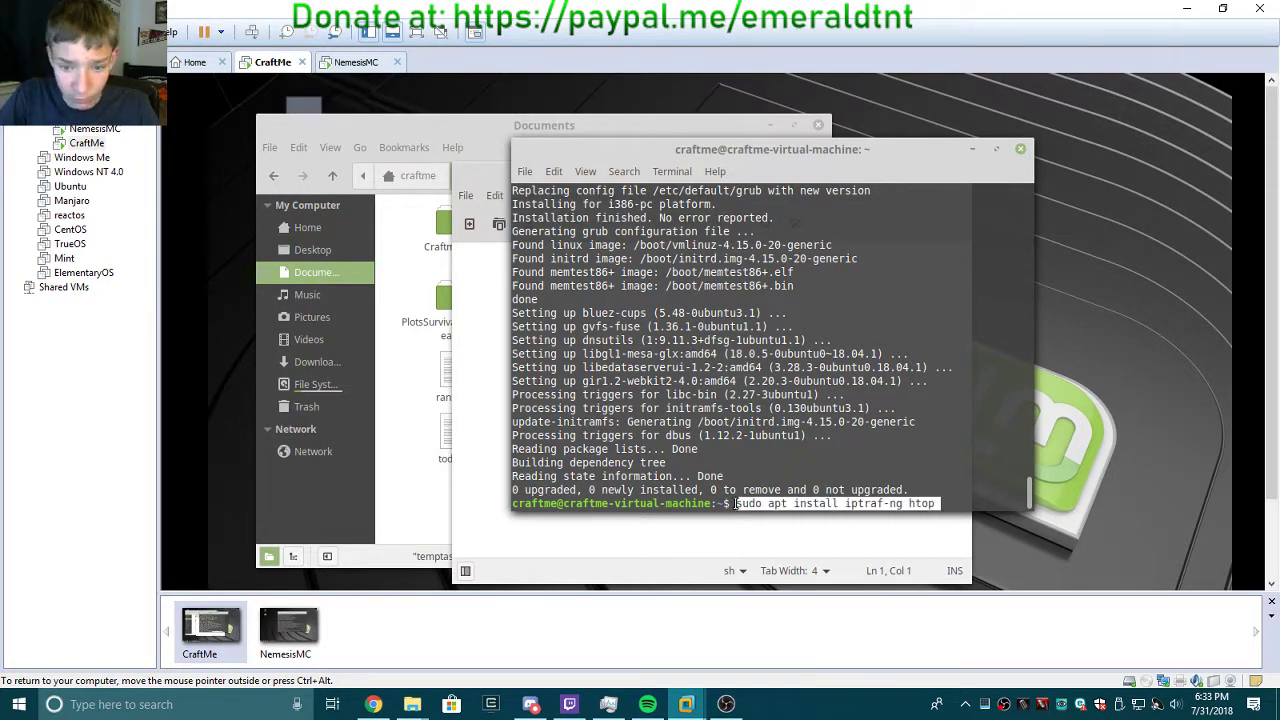
# Paste the command into the script and append 'mysql-client mysql-server'.
pyautogui.click(518, 540)
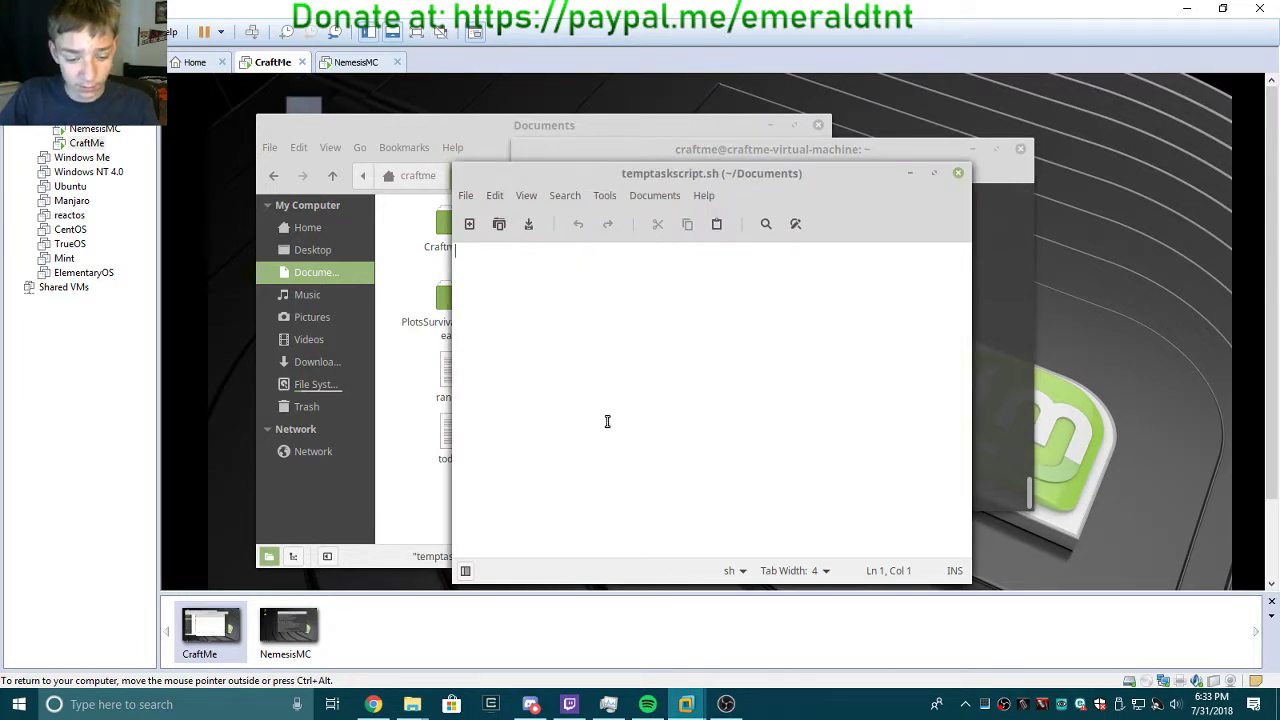
pyautogui.write('sudo apt install iptraf-ng htop')
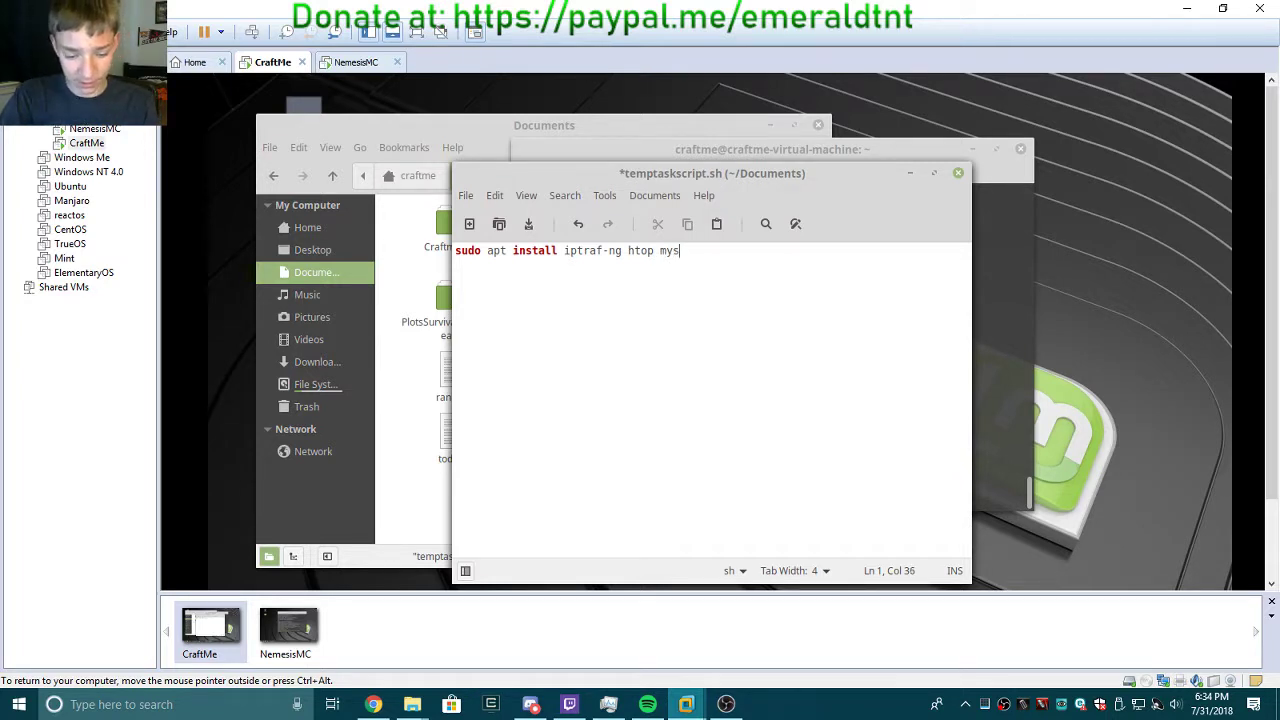
pyautogui.write('mysql-c')
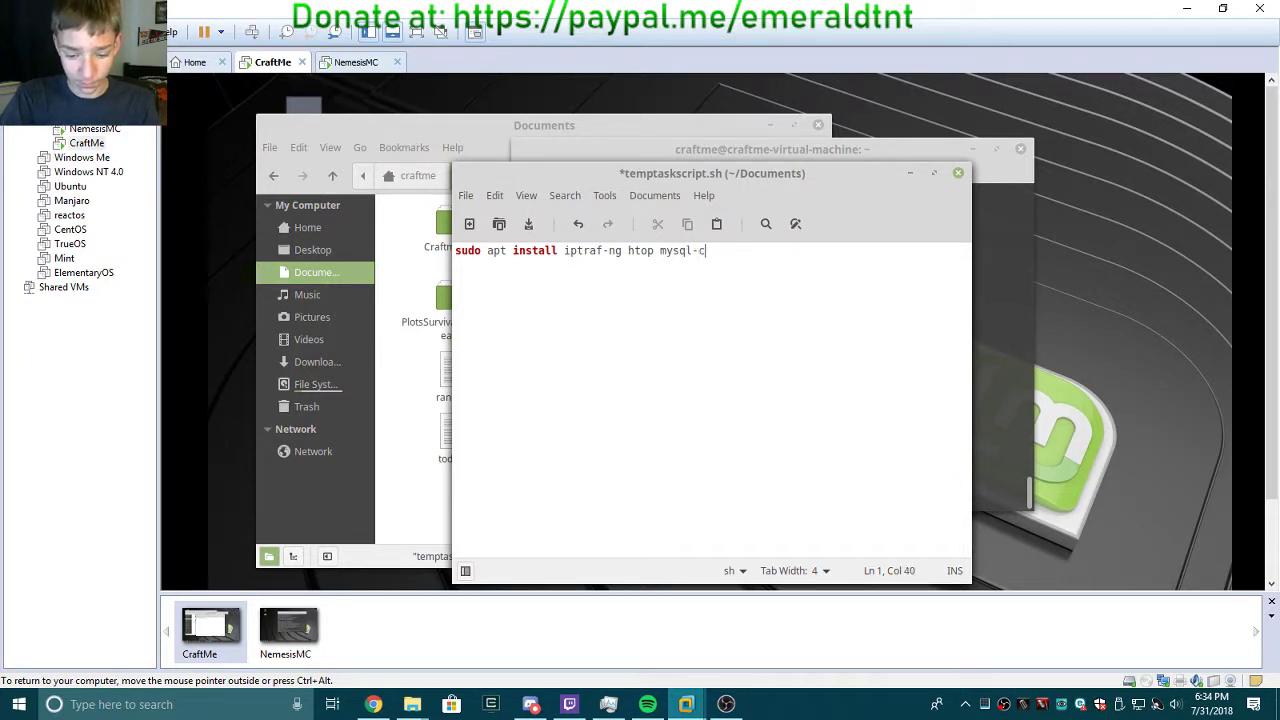
pyautogui.write('lient my')
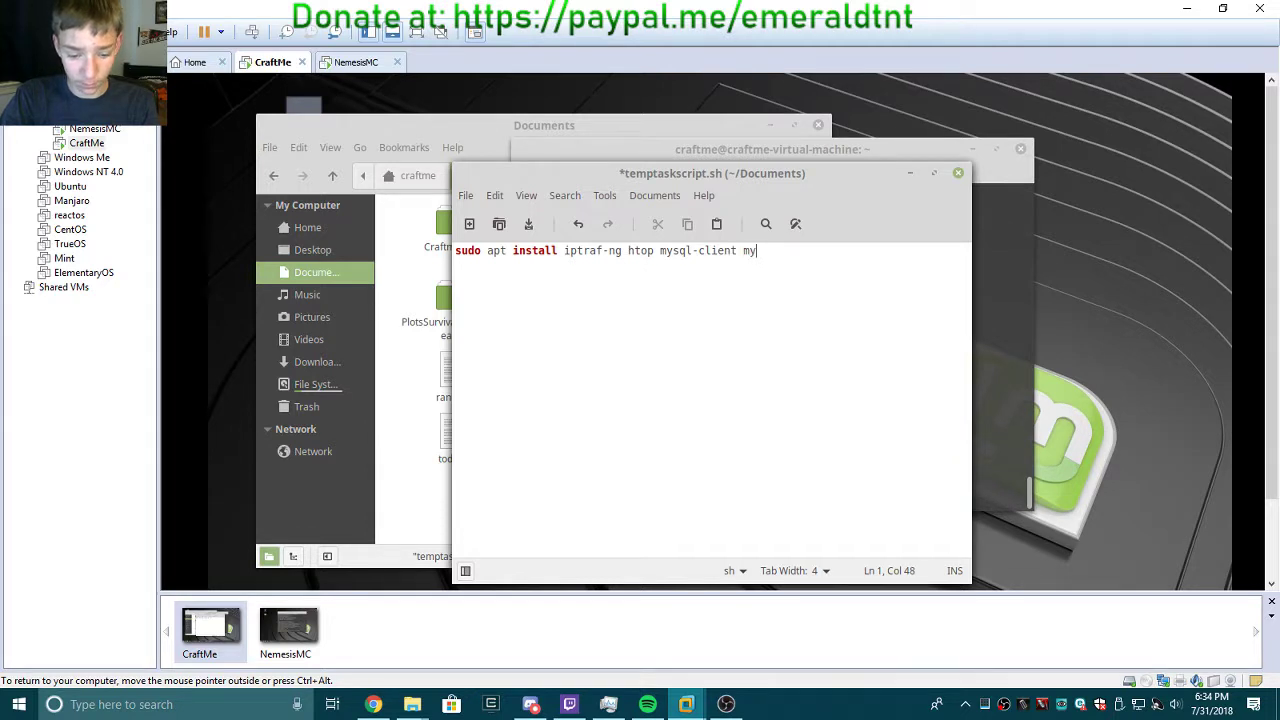
pyautogui.write('sql-ser')
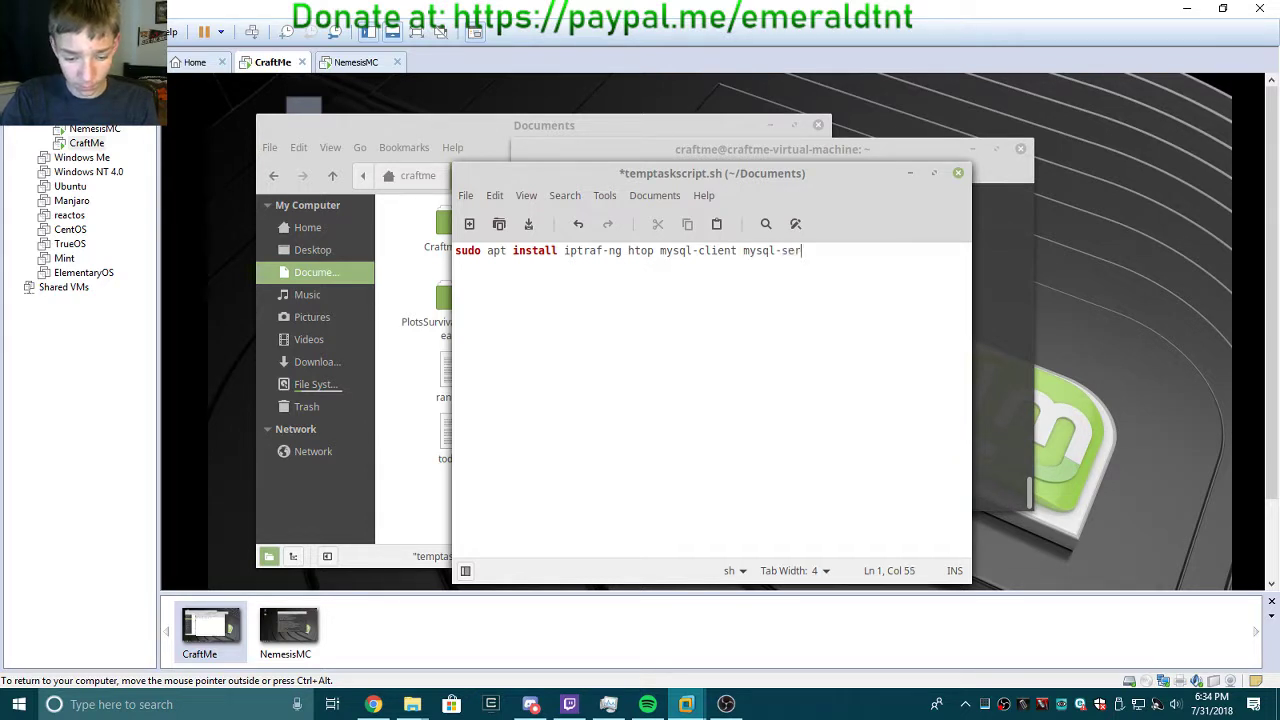
pyautogui.write('ver')
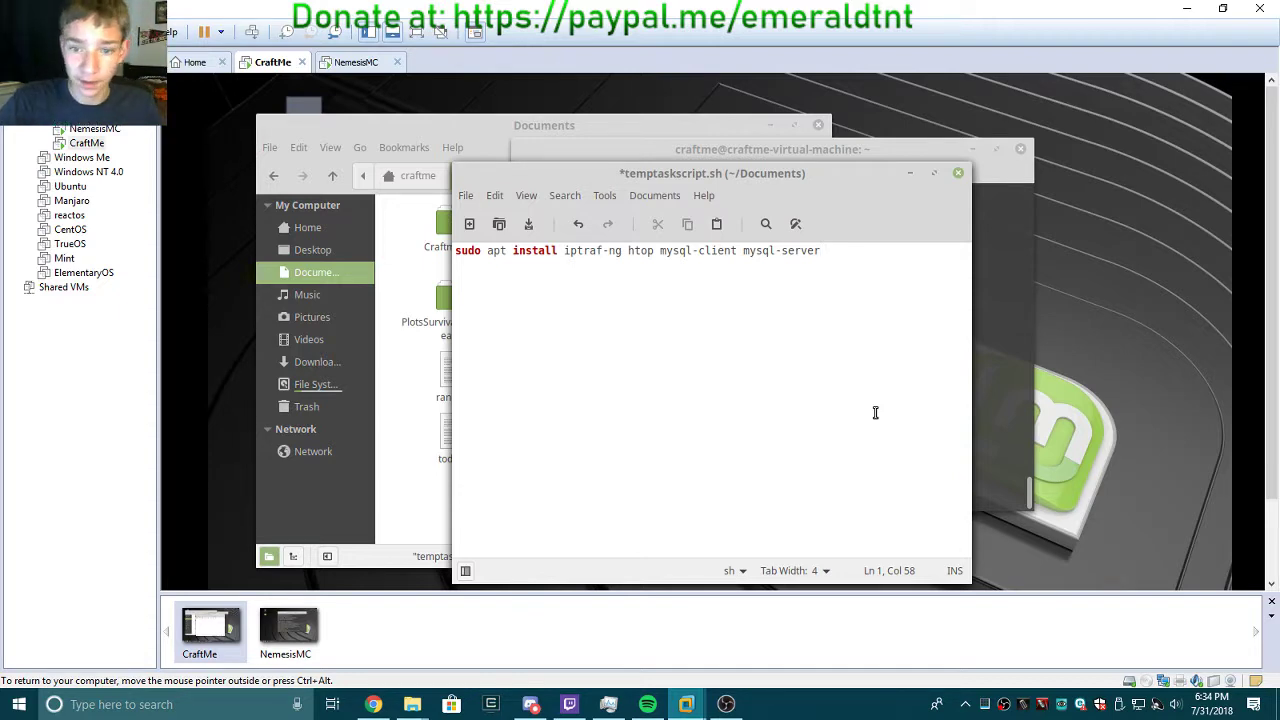
# In the DigitalOcean guide, select the 'sudo apt install openjdk-8-jdk' line under OpenJDK 8.
pyautogui.click(373, 704)
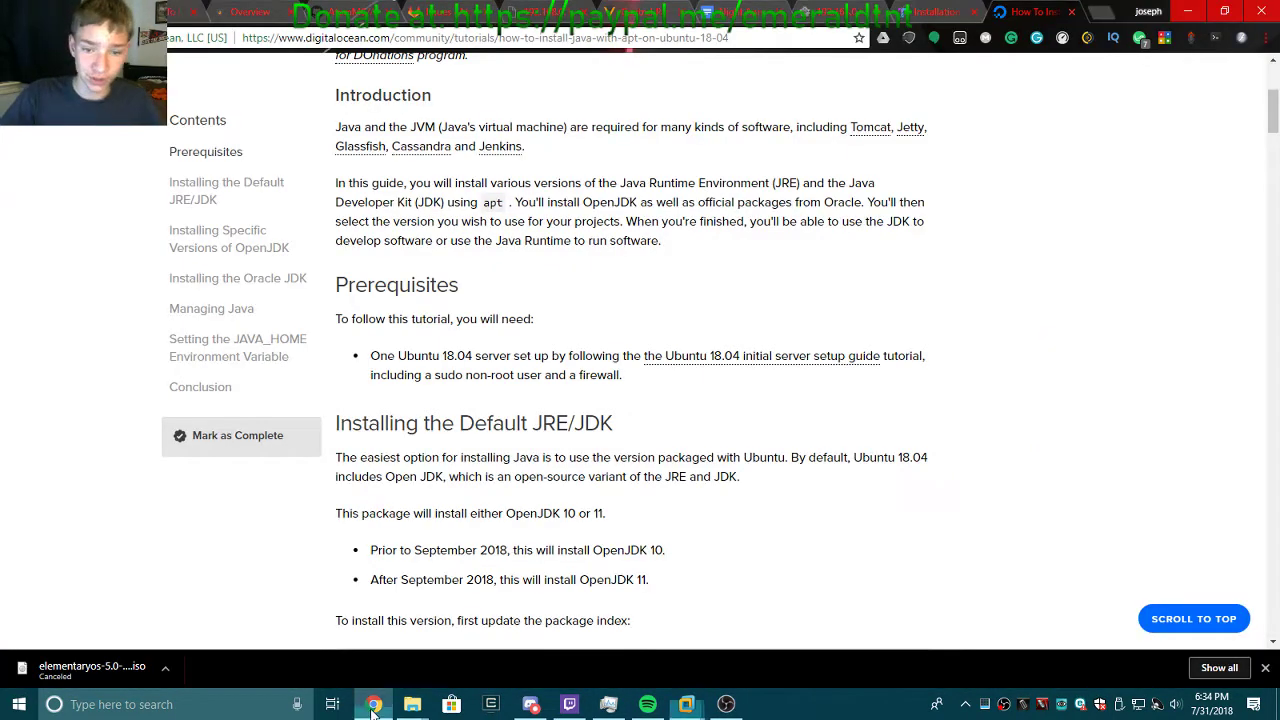
pyautogui.scroll(-6, 610, 390)
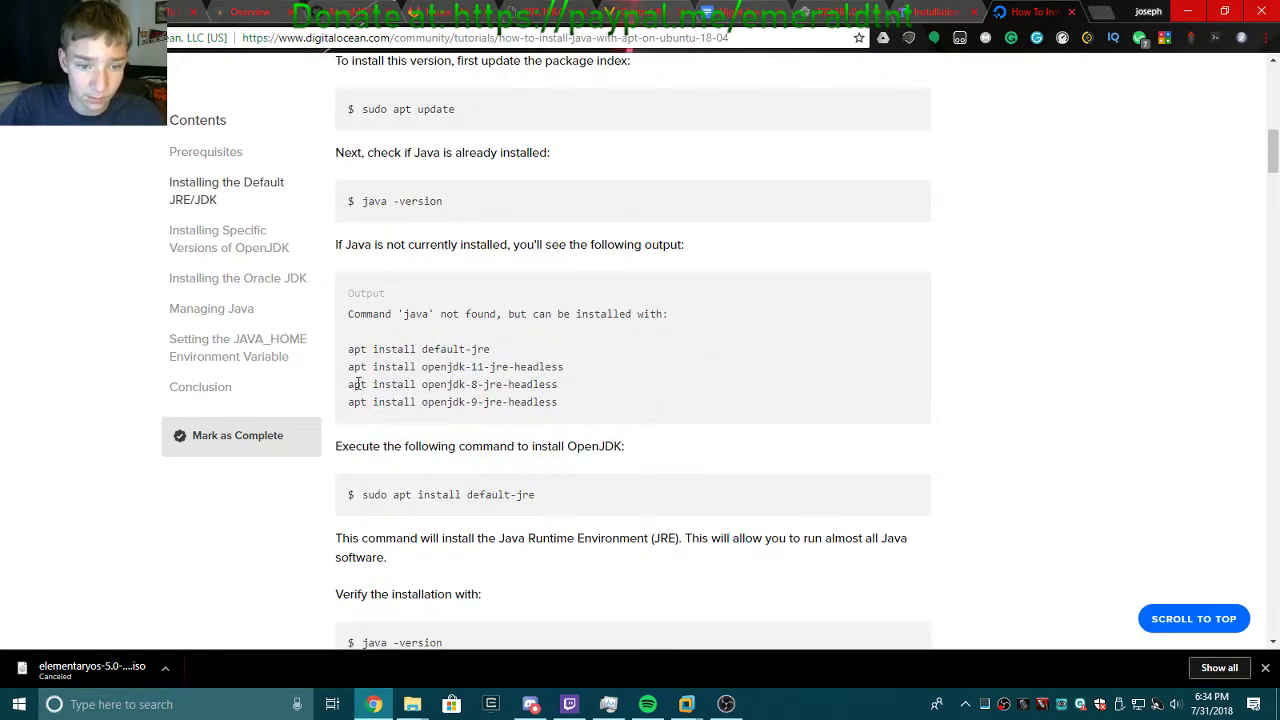
pyautogui.moveTo(349, 388); pyautogui.dragTo(561, 384)
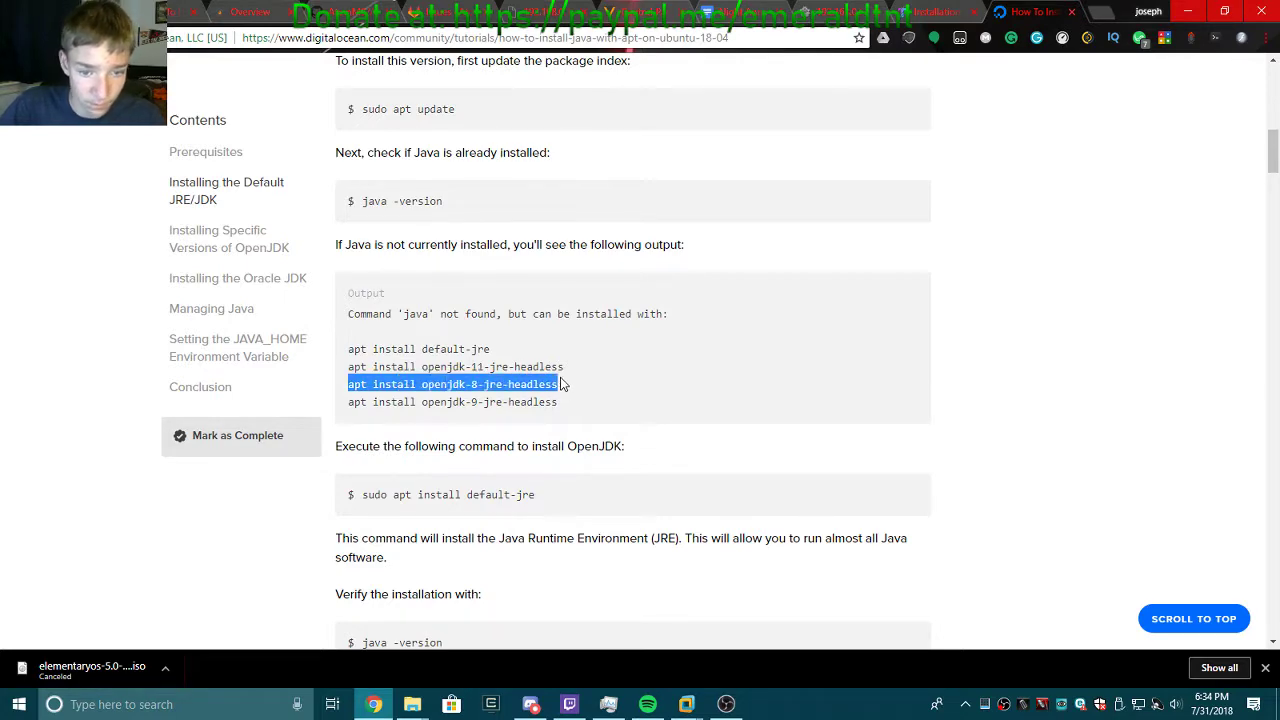
pyautogui.scroll(-3, 560, 380)
pyautogui.scroll(1, 560, 375)
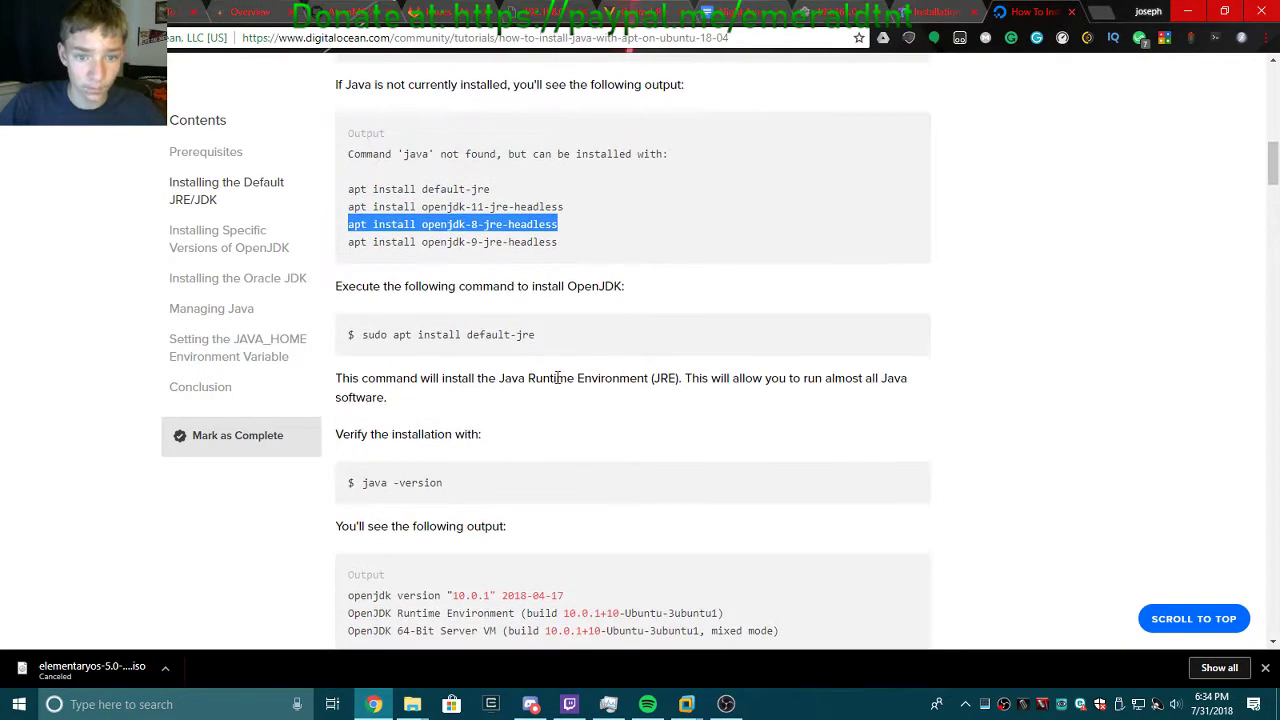
pyautogui.scroll(-6, 594, 418)
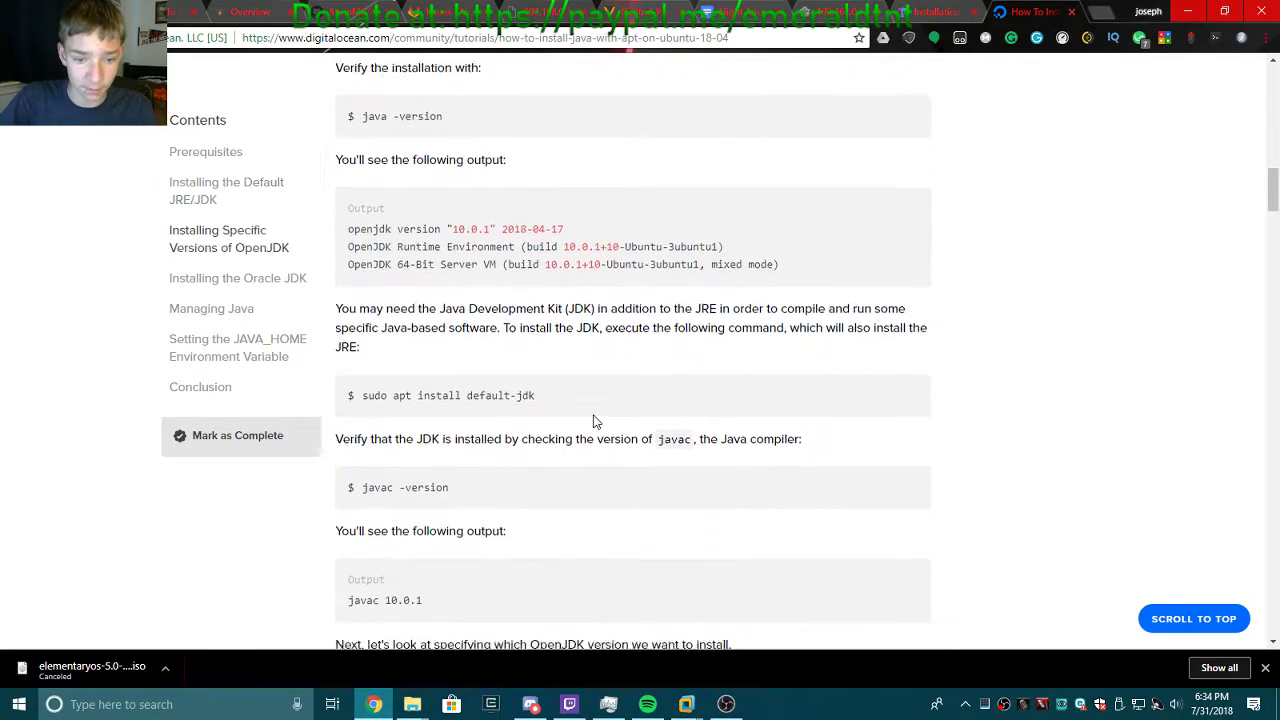
pyautogui.scroll(-2, 594, 418)
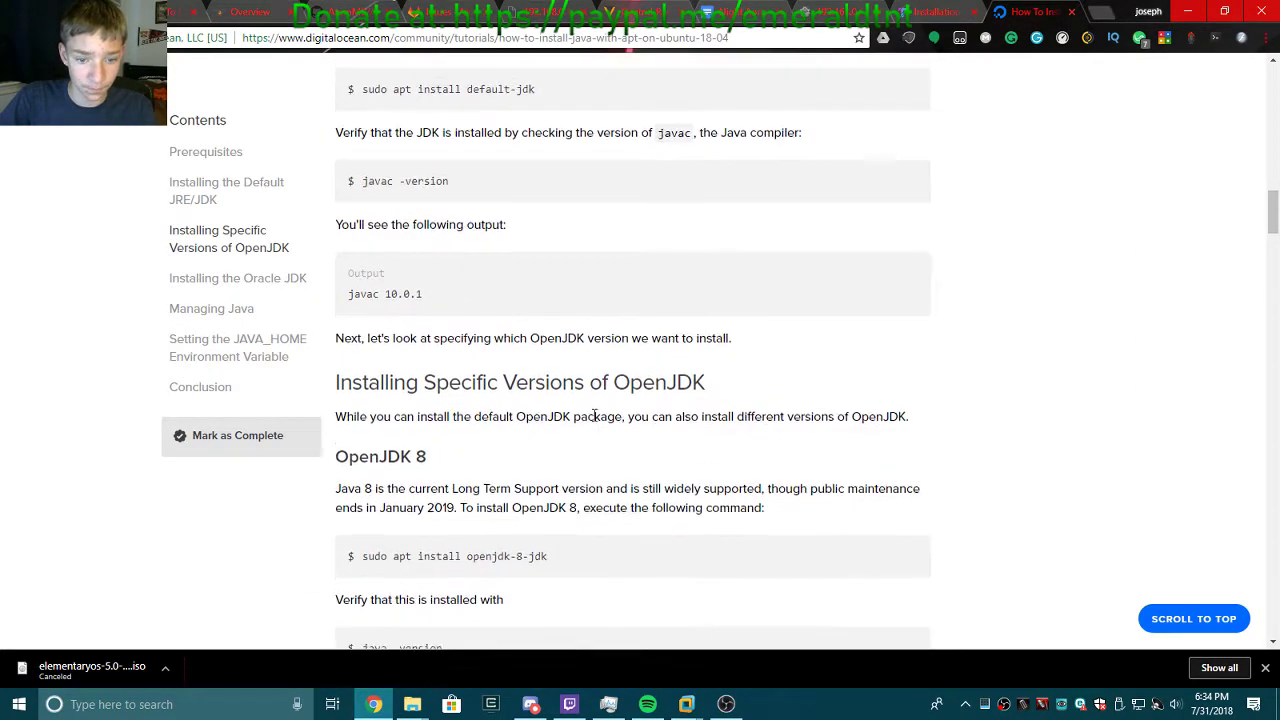
pyautogui.moveTo(560, 352); pyautogui.dragTo(366, 349)
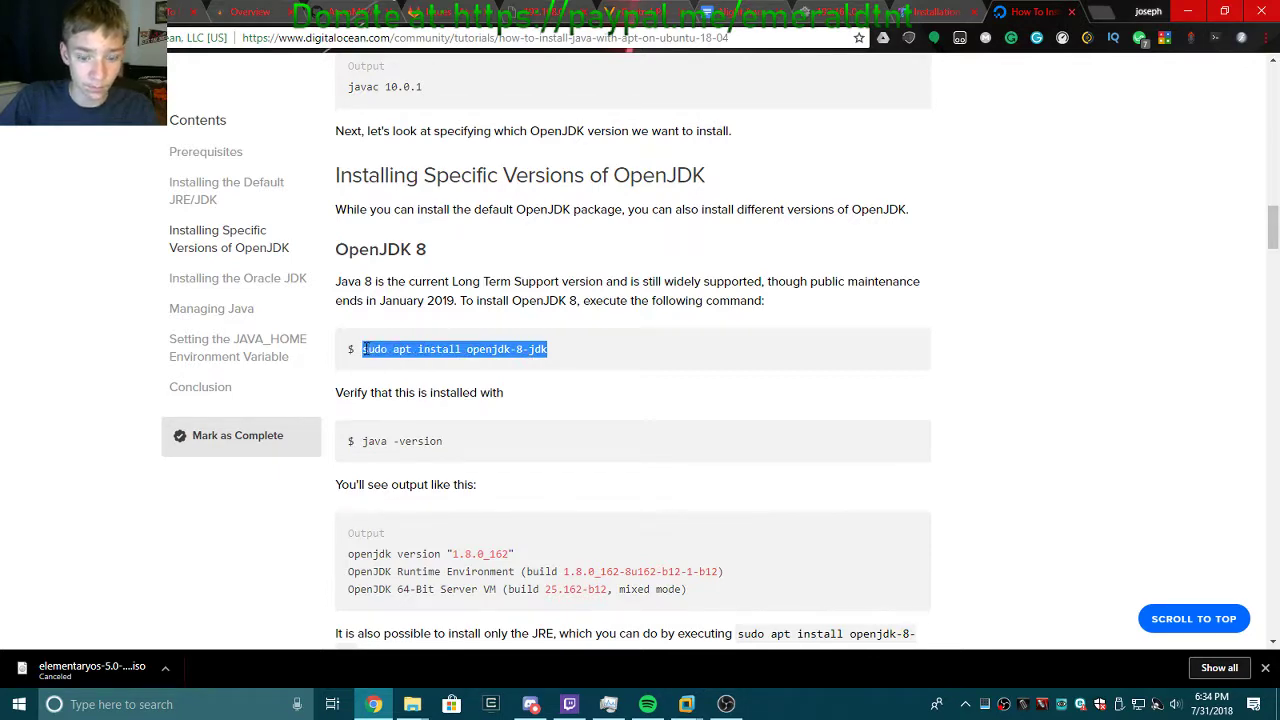
pyautogui.scroll(-2, 600, 482)
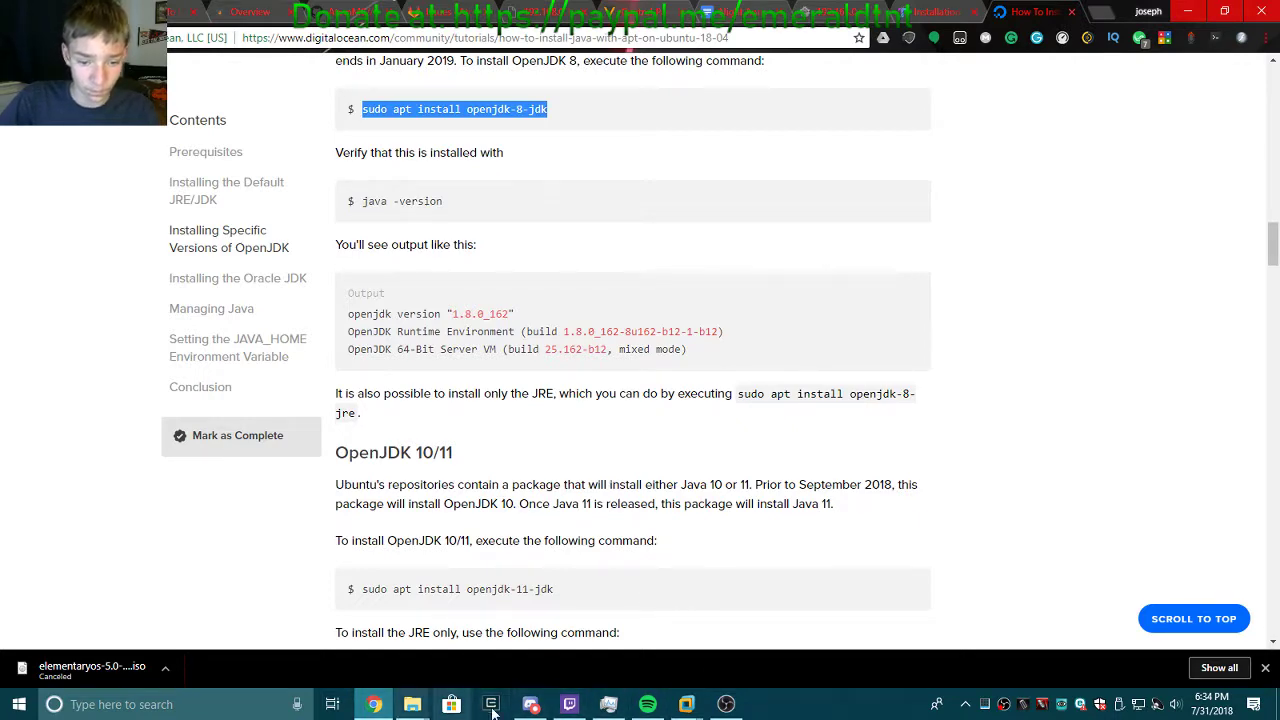
# In CraftMe's script editor, paste the copied packages after mysql-server and remove the duplicate 'sudo apt install'.
pyautogui.moveTo(686, 708)
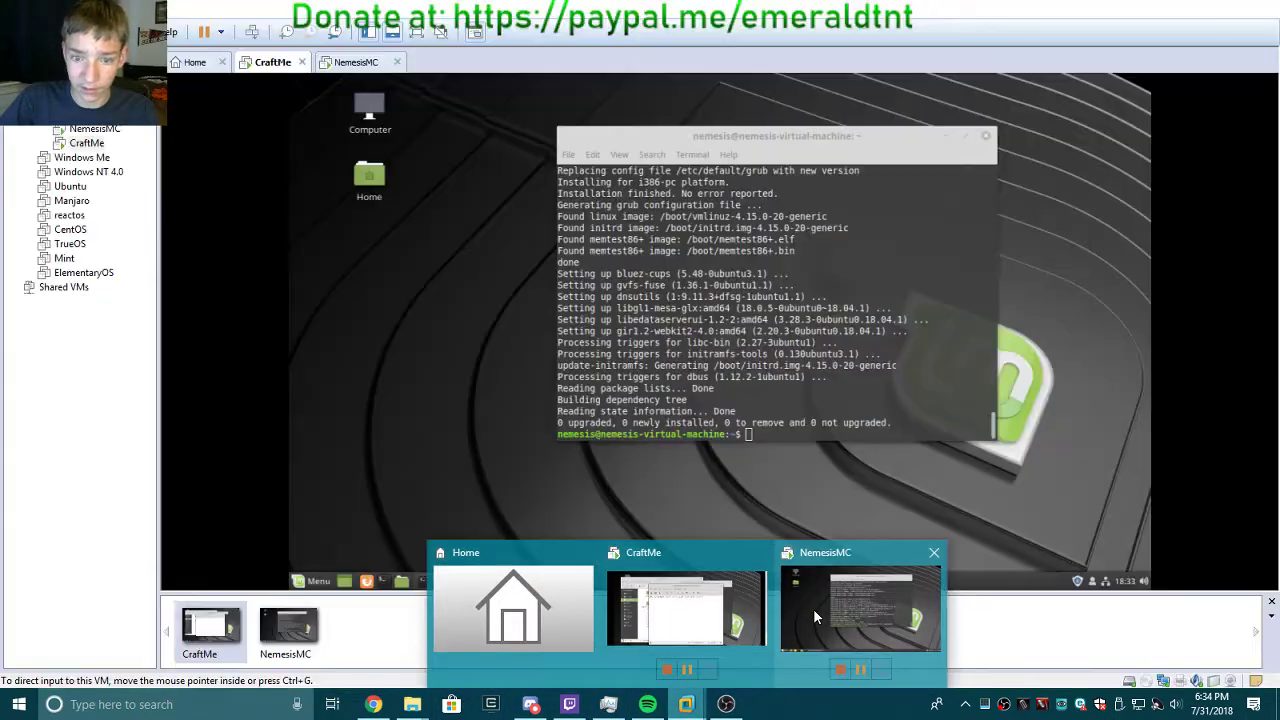
pyautogui.click(813, 608)
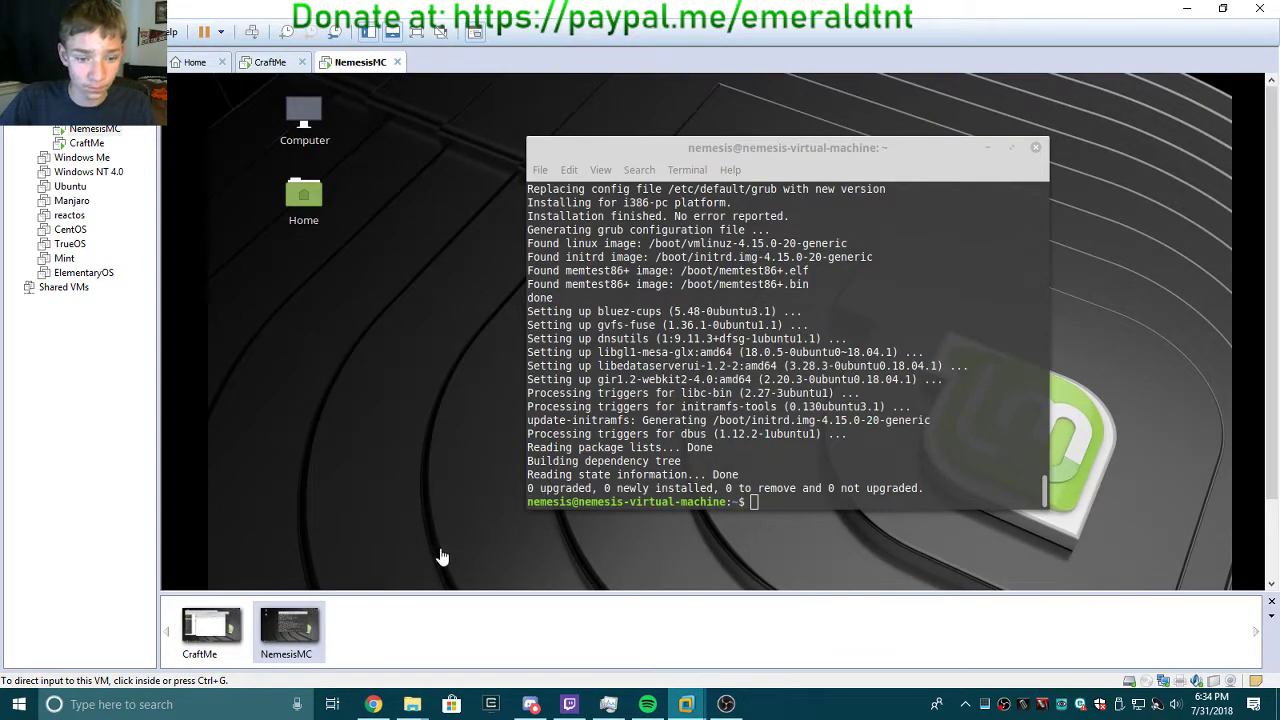
pyautogui.click(215, 625)
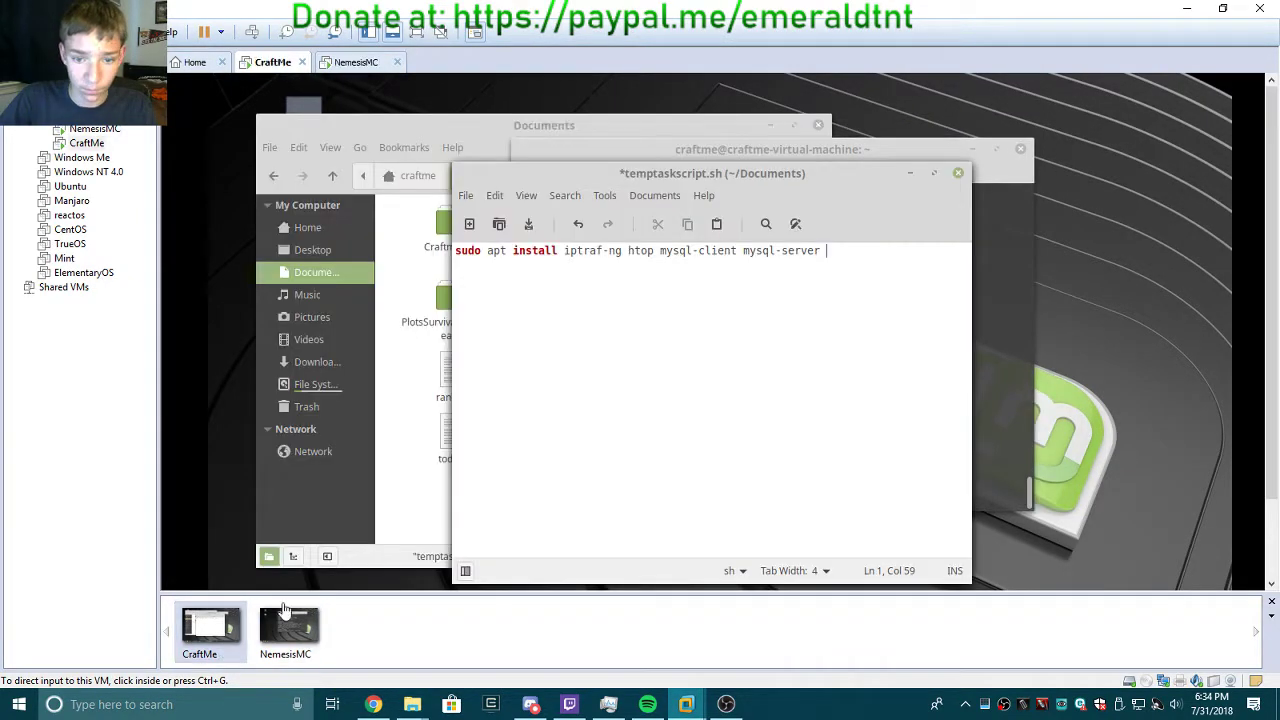
pyautogui.click(835, 335)
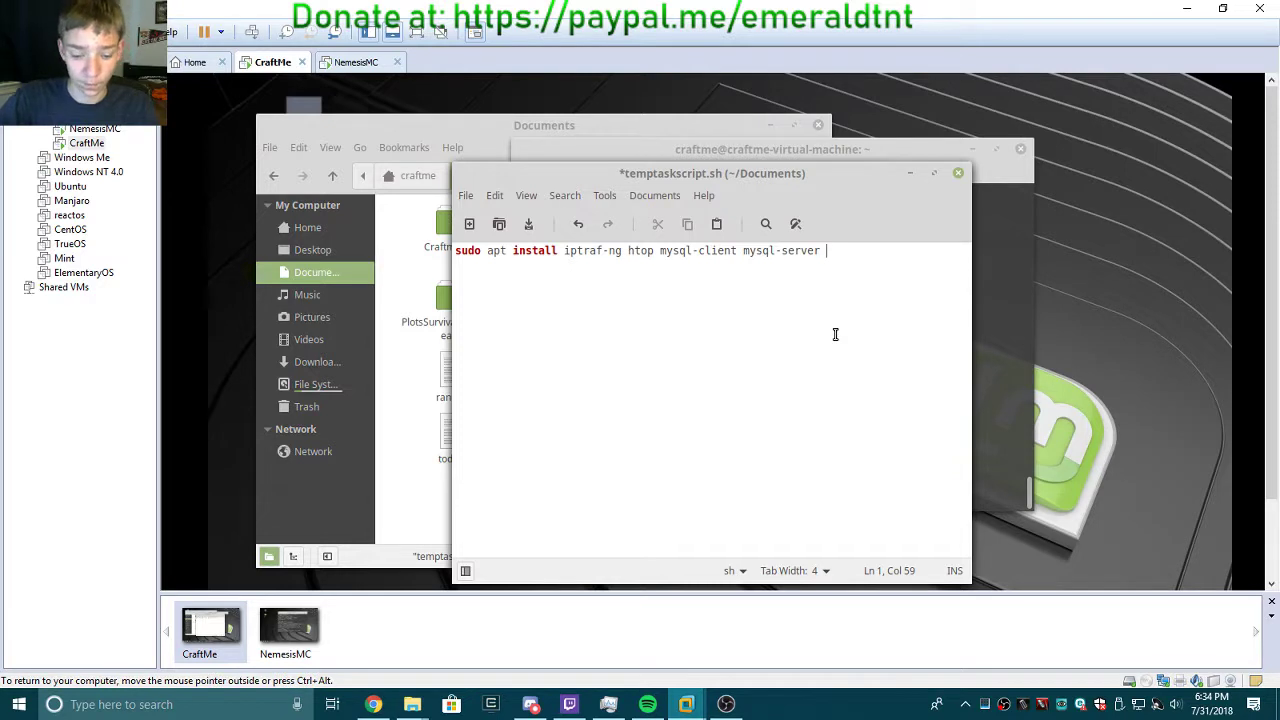
pyautogui.write('sudo apt install openjdk-8-jdk')
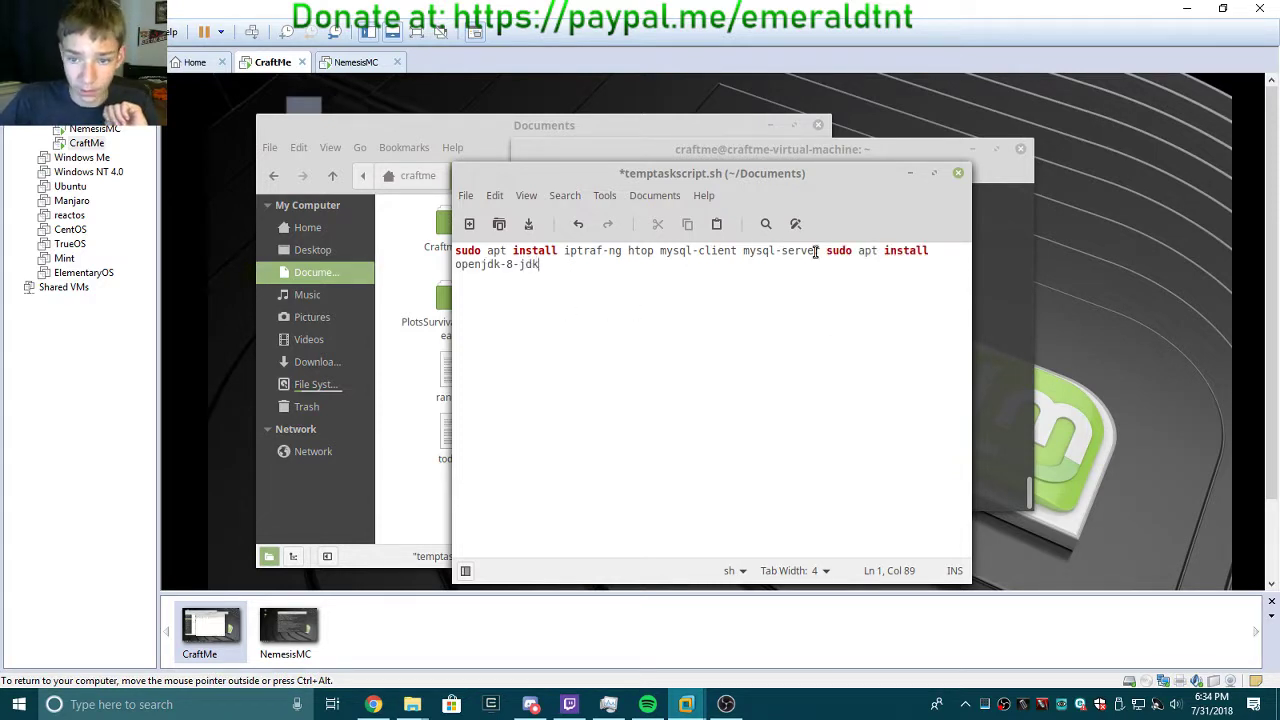
pyautogui.click(456, 266)
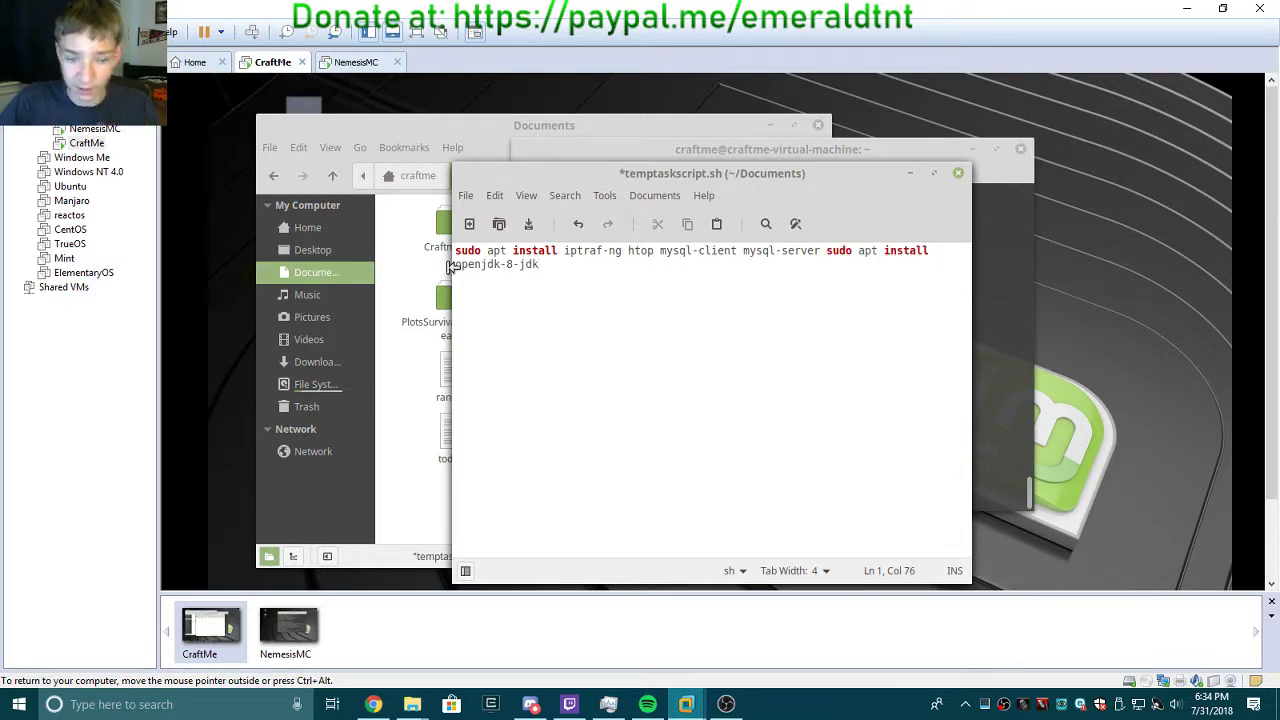
pyautogui.press('BackSpace')
pyautogui.press('BackSpace')
pyautogui.press('BackSpace')
pyautogui.press('BackSpace')
pyautogui.press('BackSpace')
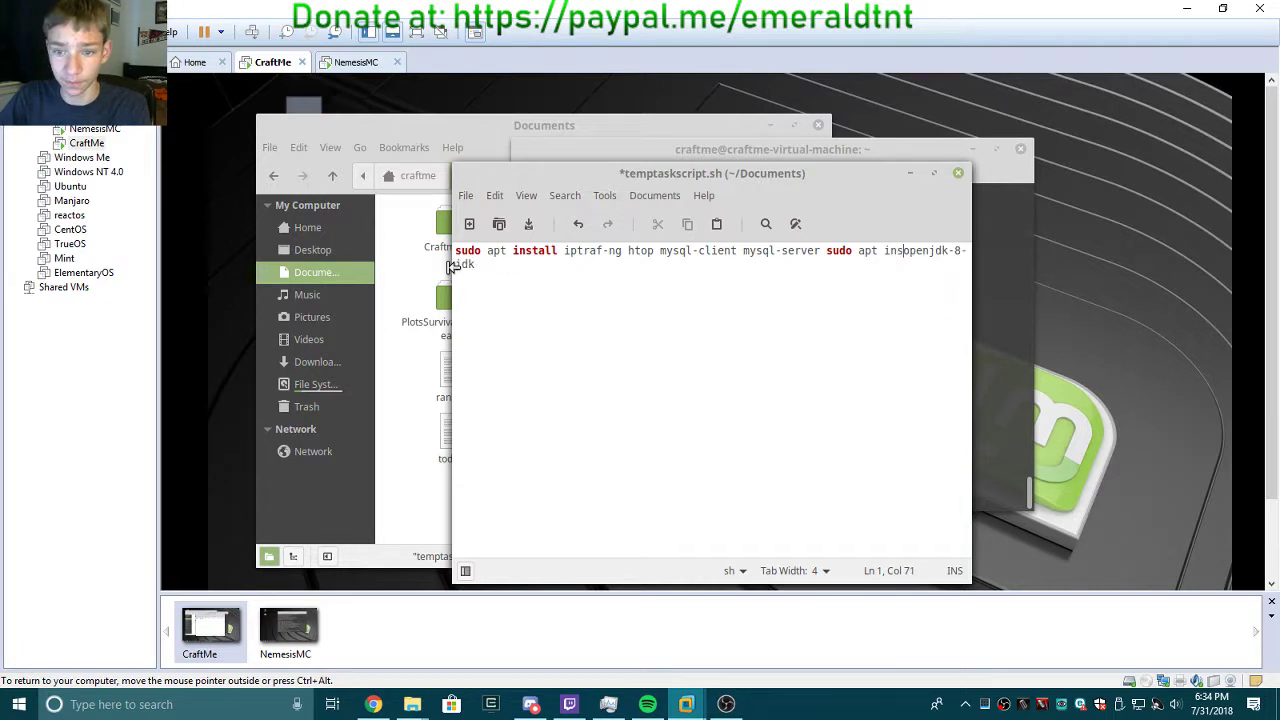
pyautogui.press('BackSpace')
pyautogui.press('BackSpace')
pyautogui.press('BackSpace')
pyautogui.press('BackSpace')
pyautogui.press('BackSpace')
pyautogui.press('BackSpace')
pyautogui.press('BackSpace')
pyautogui.press('BackSpace')
pyautogui.press('BackSpace')
pyautogui.press('BackSpace')
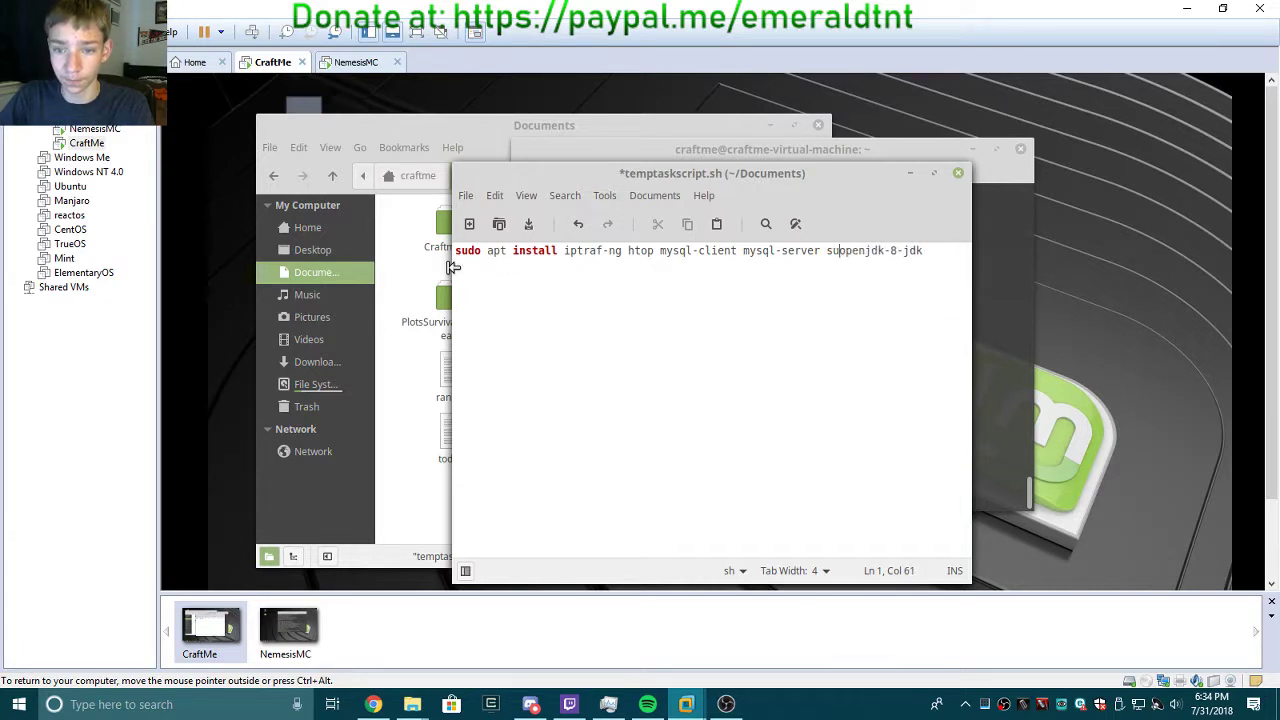
pyautogui.press('BackSpace')
pyautogui.press('BackSpace')
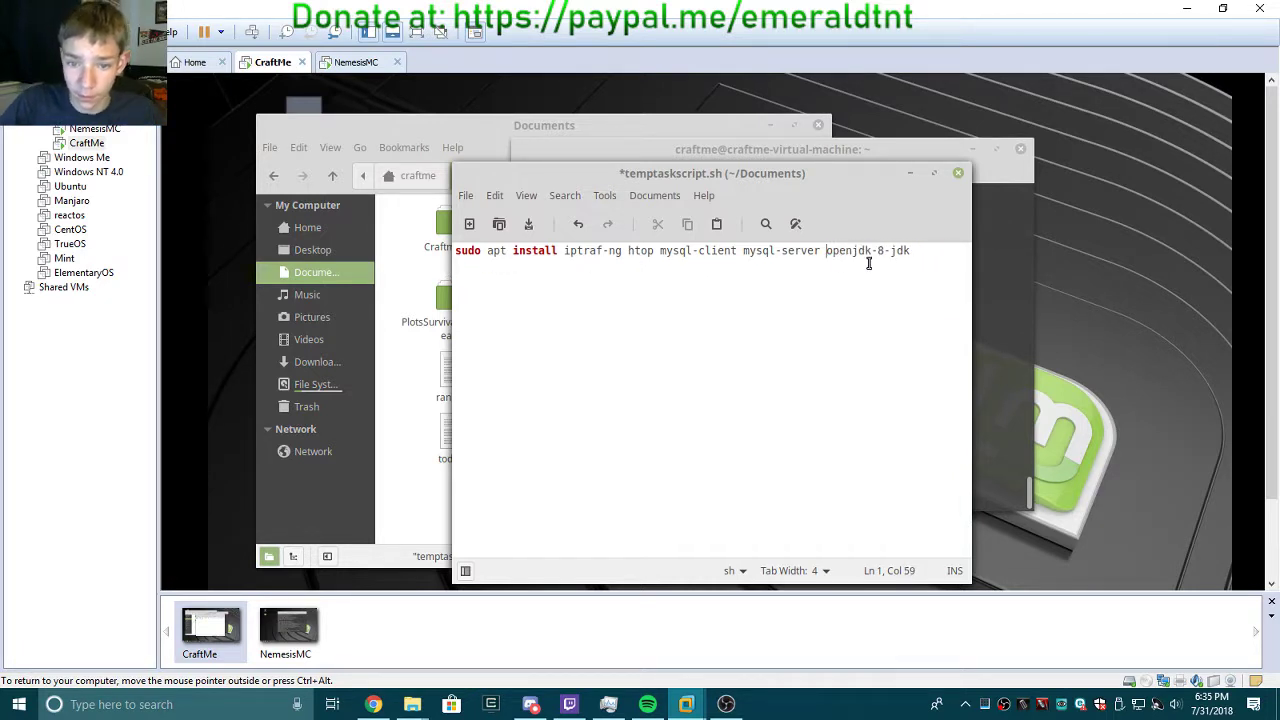
# Insert 'apache2' before openjdk-8-jdk and save temptaskscript.sh.
pyautogui.click(925, 263)
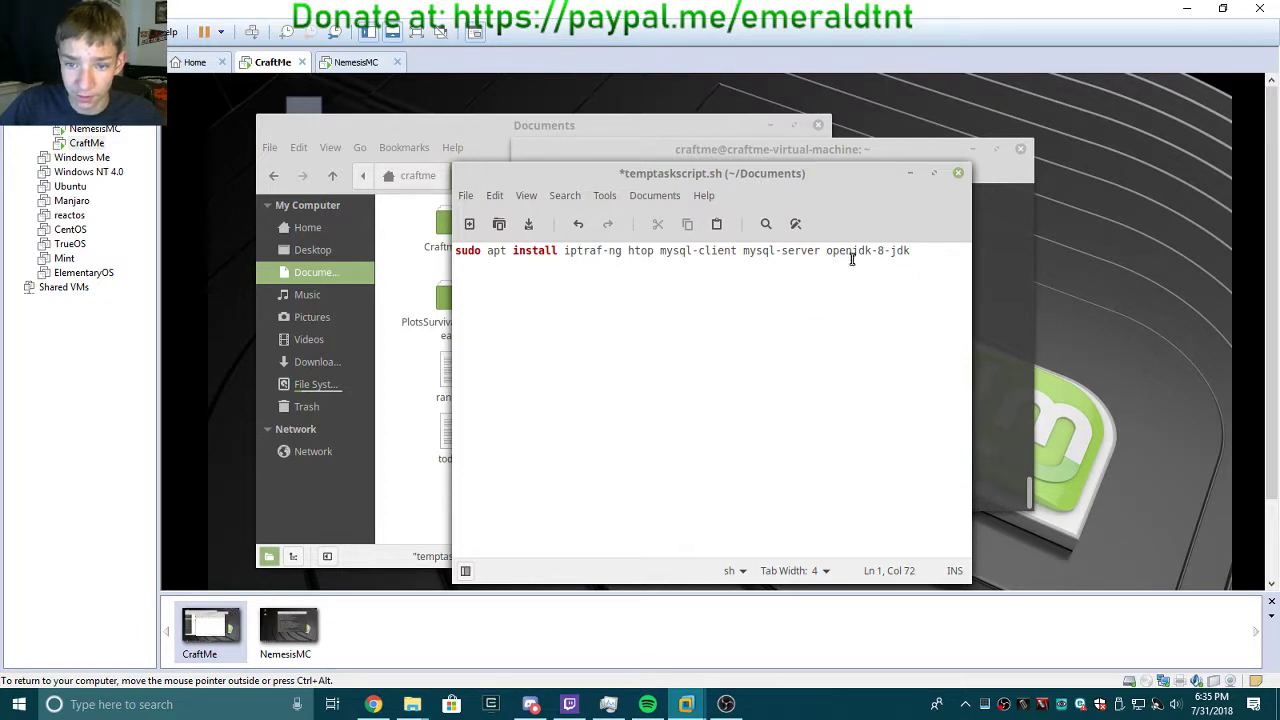
pyautogui.click(828, 251)
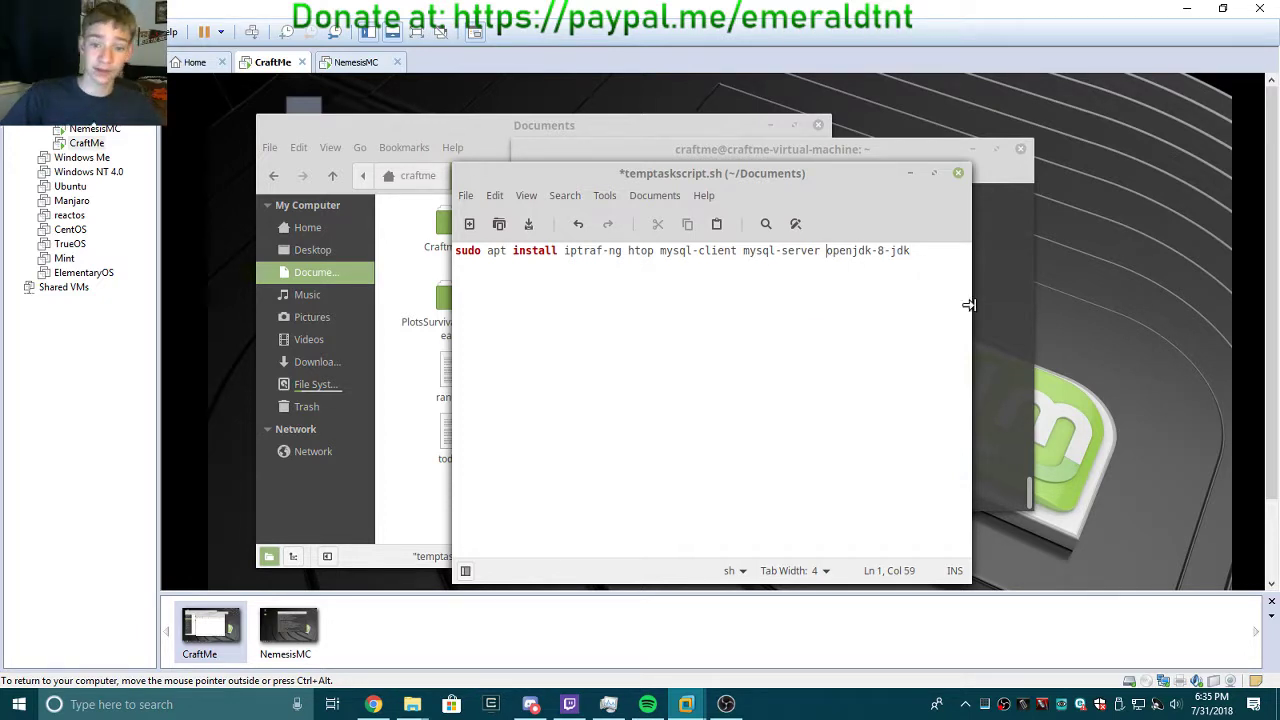
pyautogui.write('apache2')
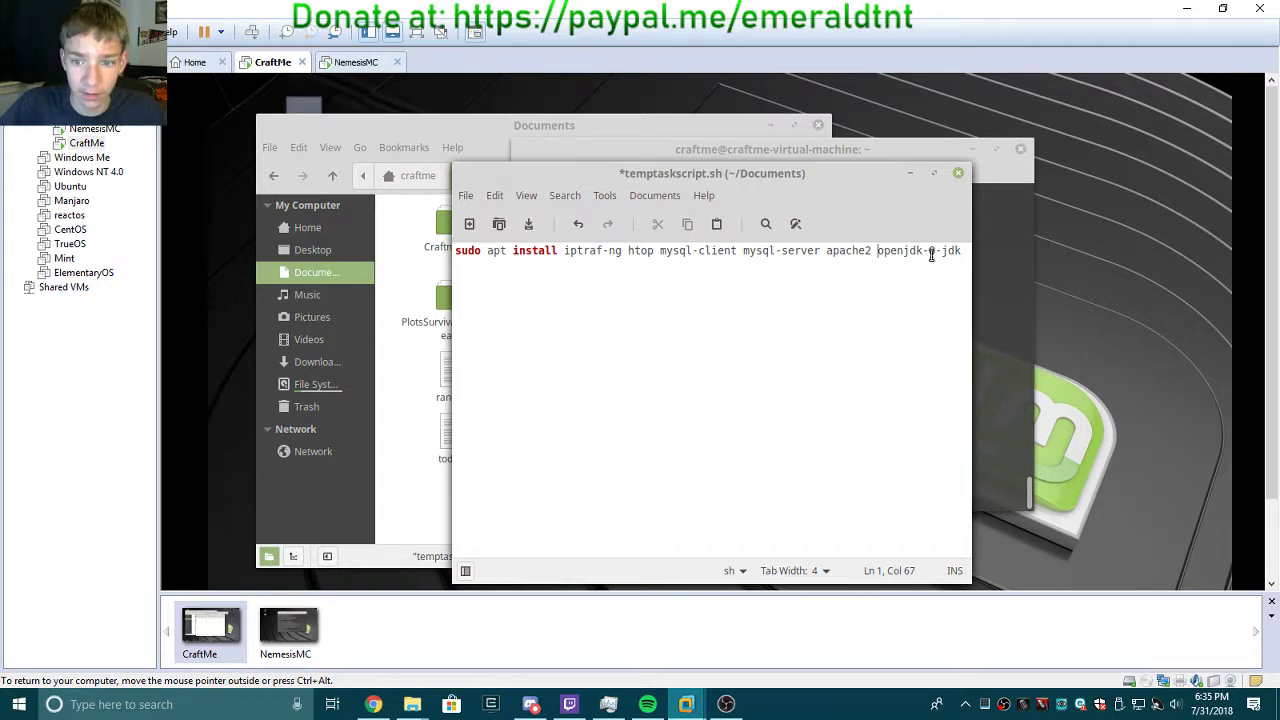
pyautogui.press('End')
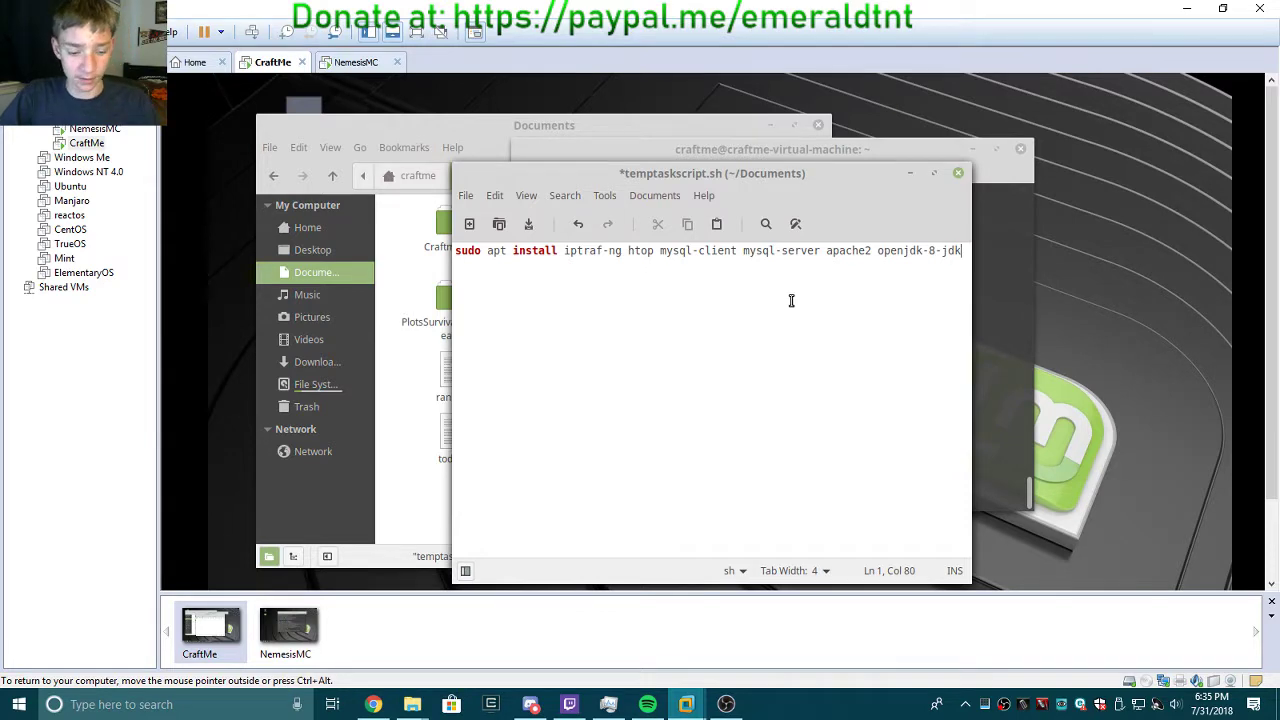
pyautogui.hotkey('ctrl', 's')
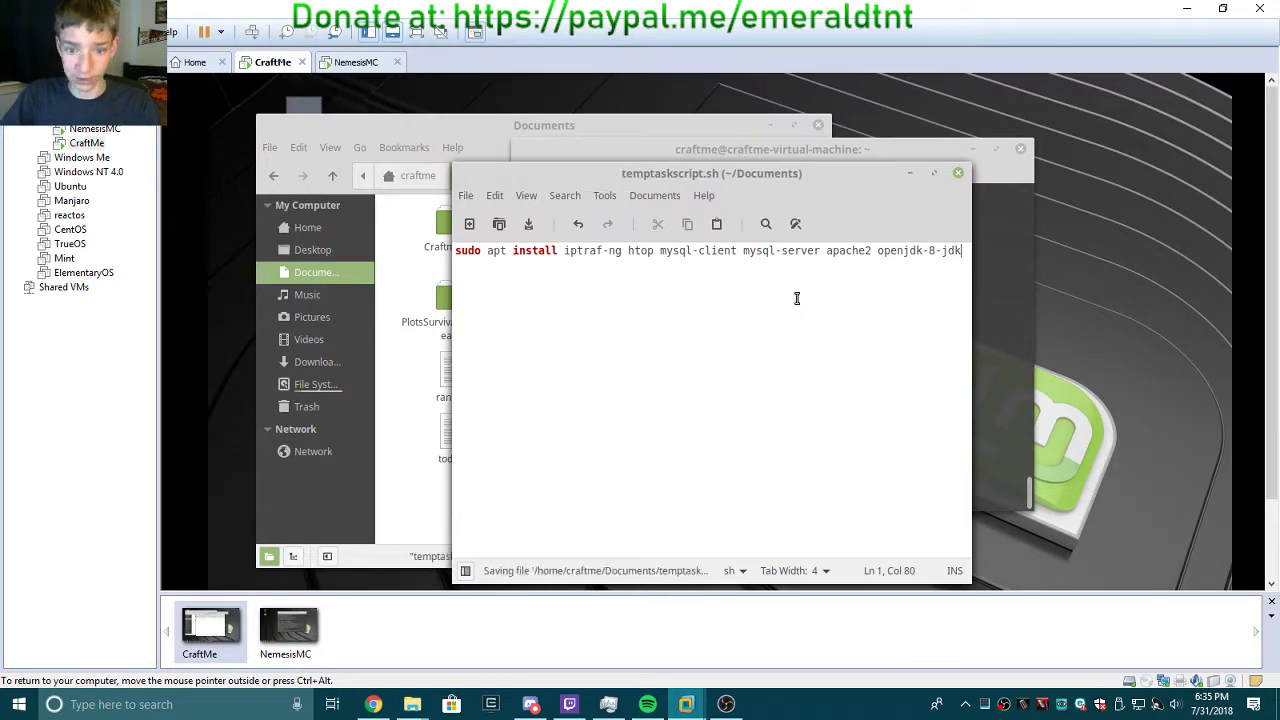
# Close the editor, copy temptaskscript.sh from CraftMe's Documents to NemesisMC, and skip the failed items.
pyautogui.click(960, 178)
pyautogui.click(686, 329)
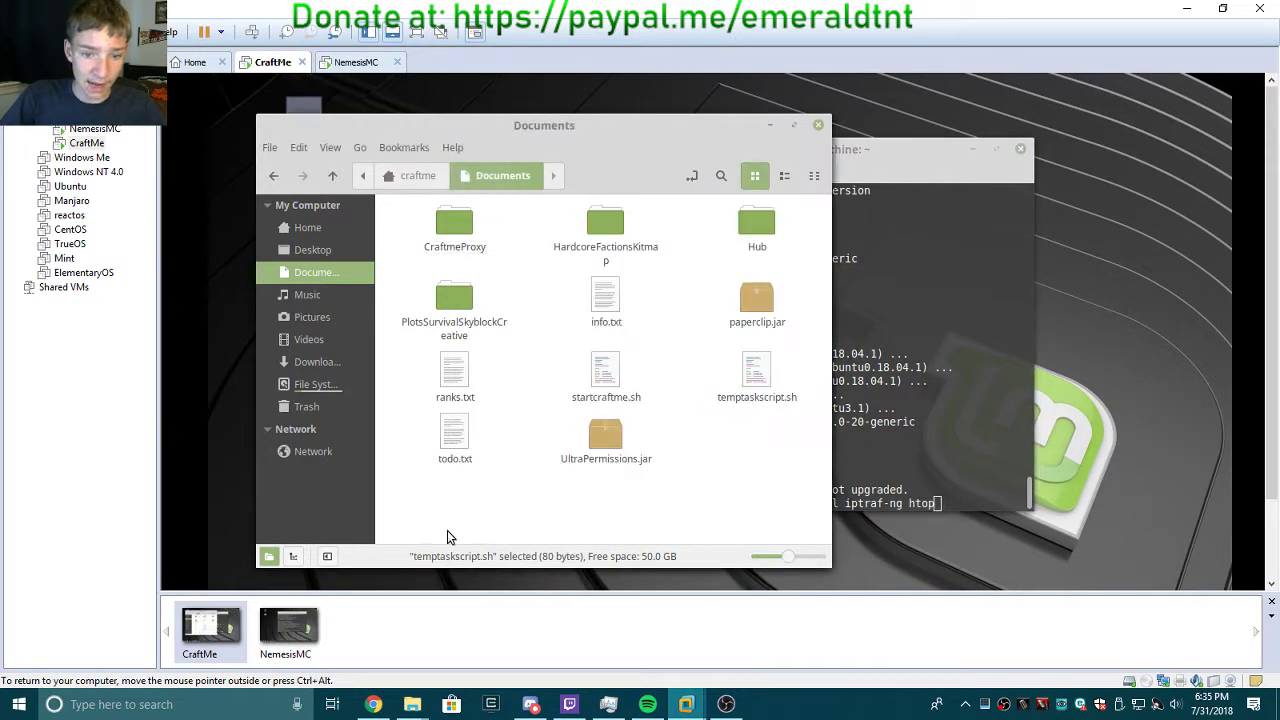
pyautogui.click(763, 383)
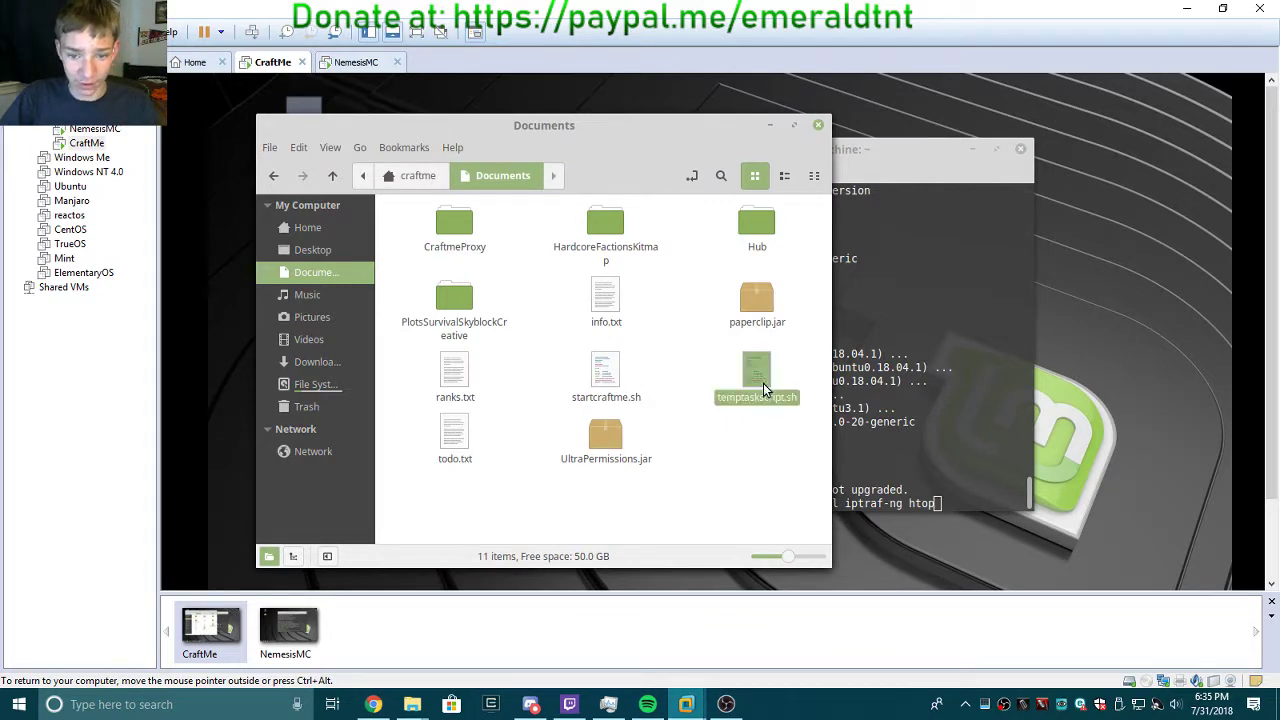
pyautogui.hotkey('ctrl', 'c')
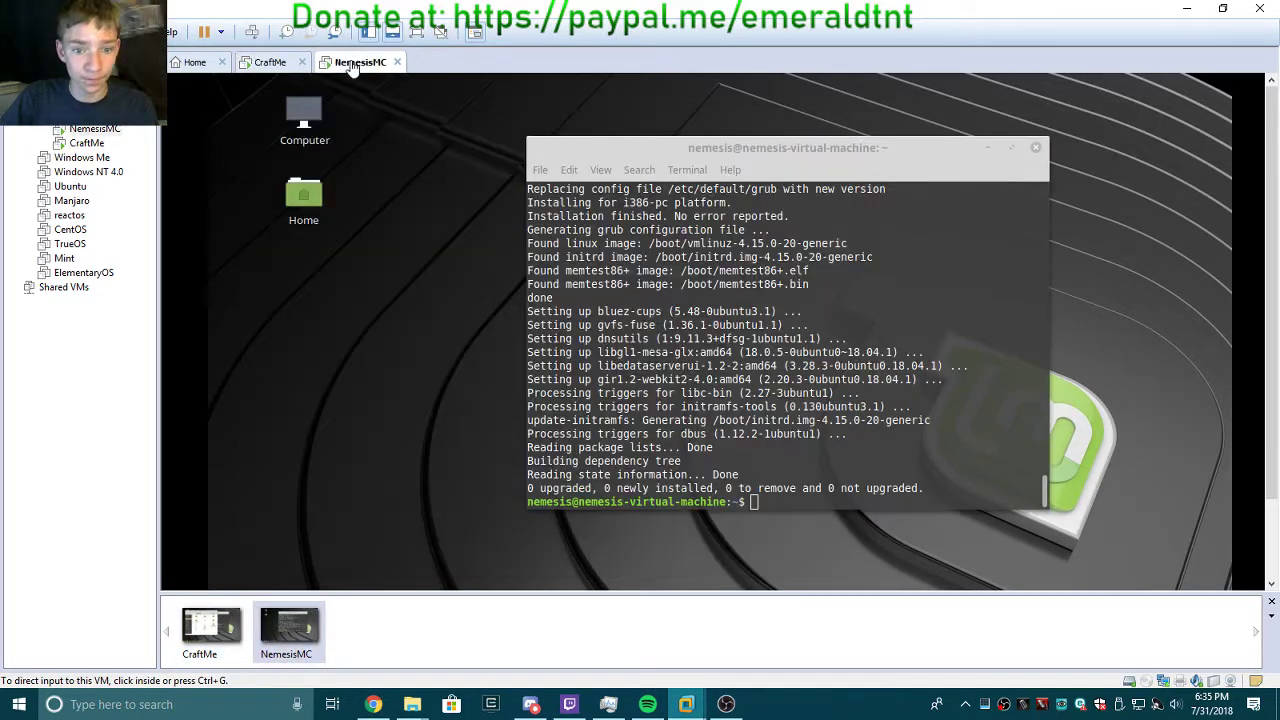
pyautogui.click(355, 63)
pyautogui.hotkey('ctrl', 'v')
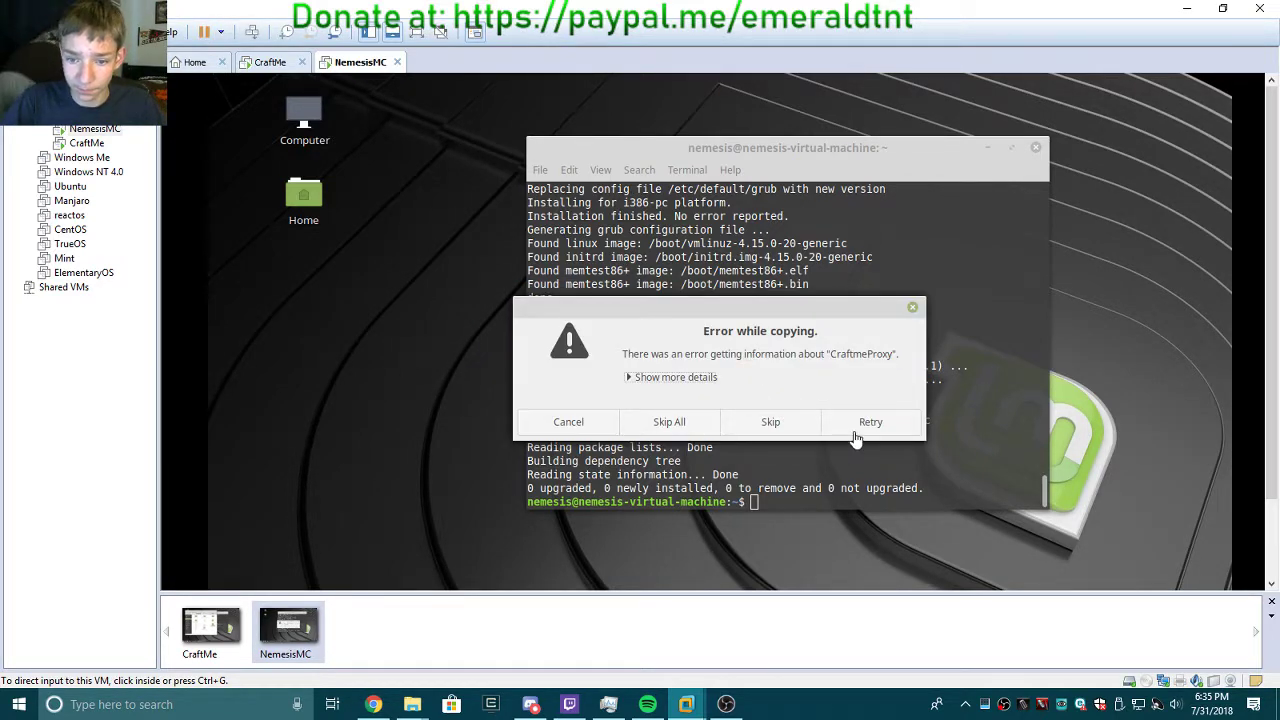
pyautogui.click(795, 425)
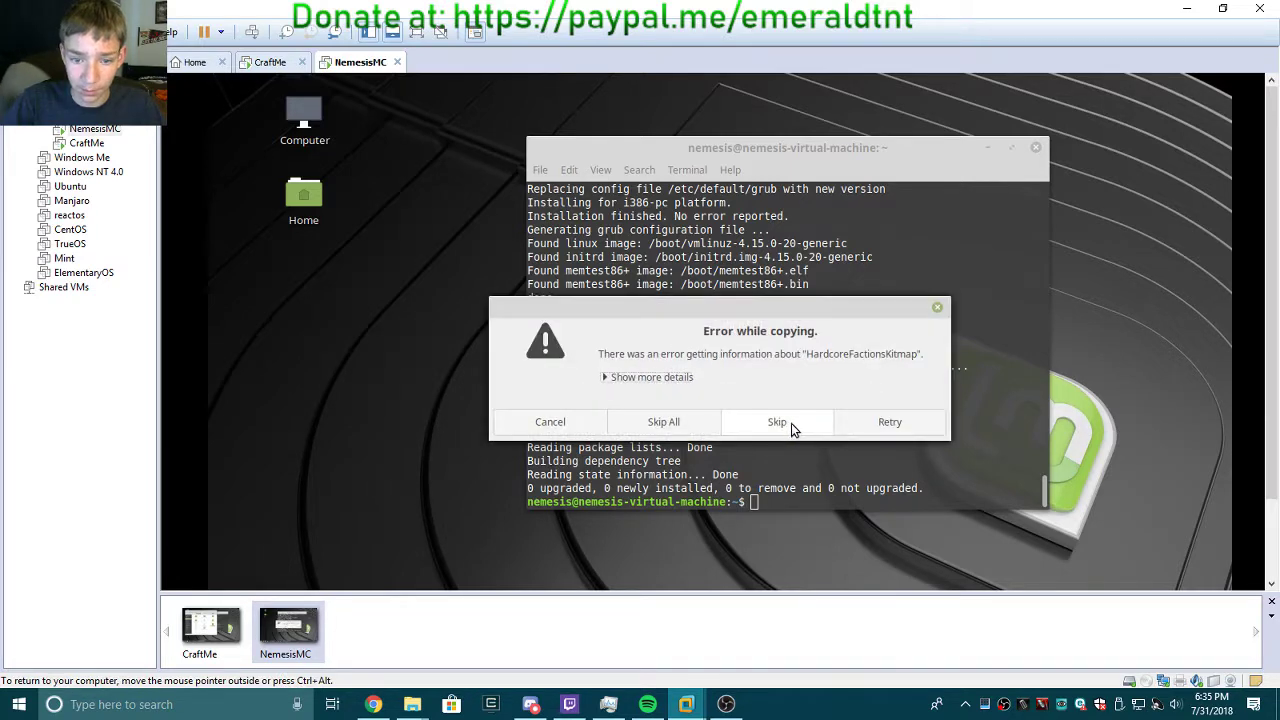
pyautogui.click(791, 423)
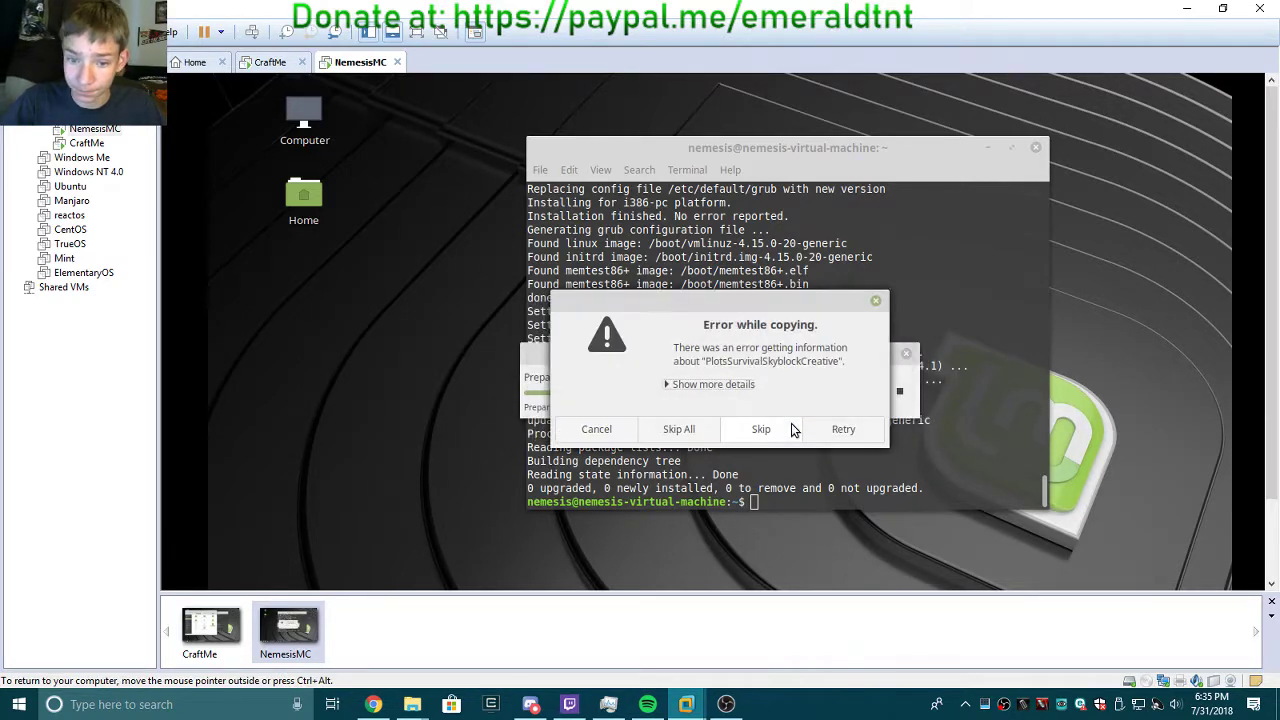
pyautogui.click(697, 432)
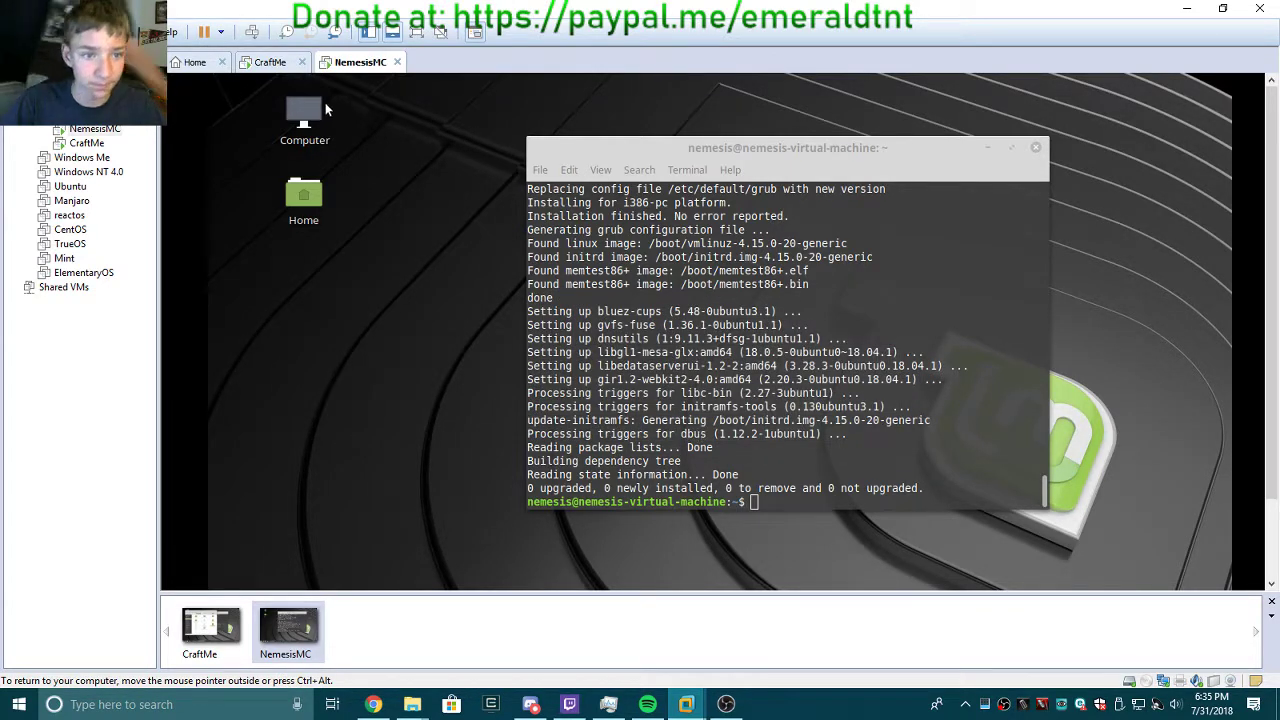
# Copy temptaskscript.sh again from its context menu, paste it into NemesisMC, and skip all copy errors.
pyautogui.click(268, 62)
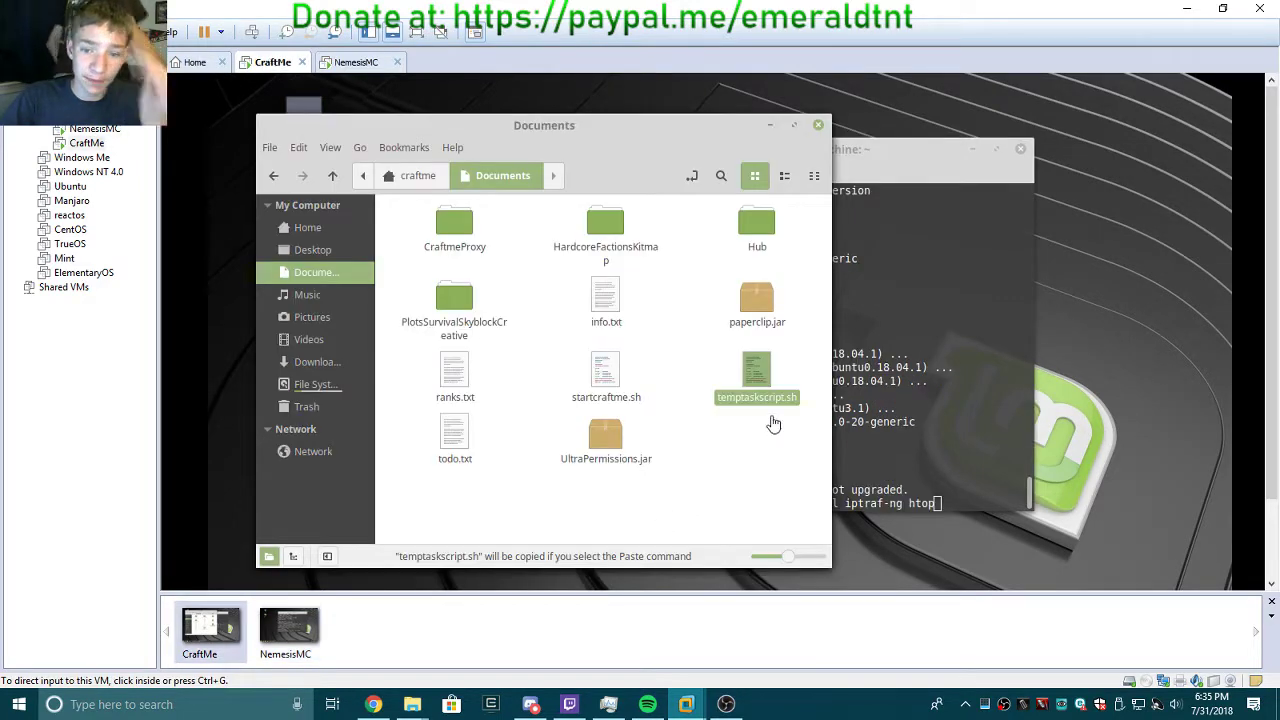
pyautogui.rightClick(769, 376)
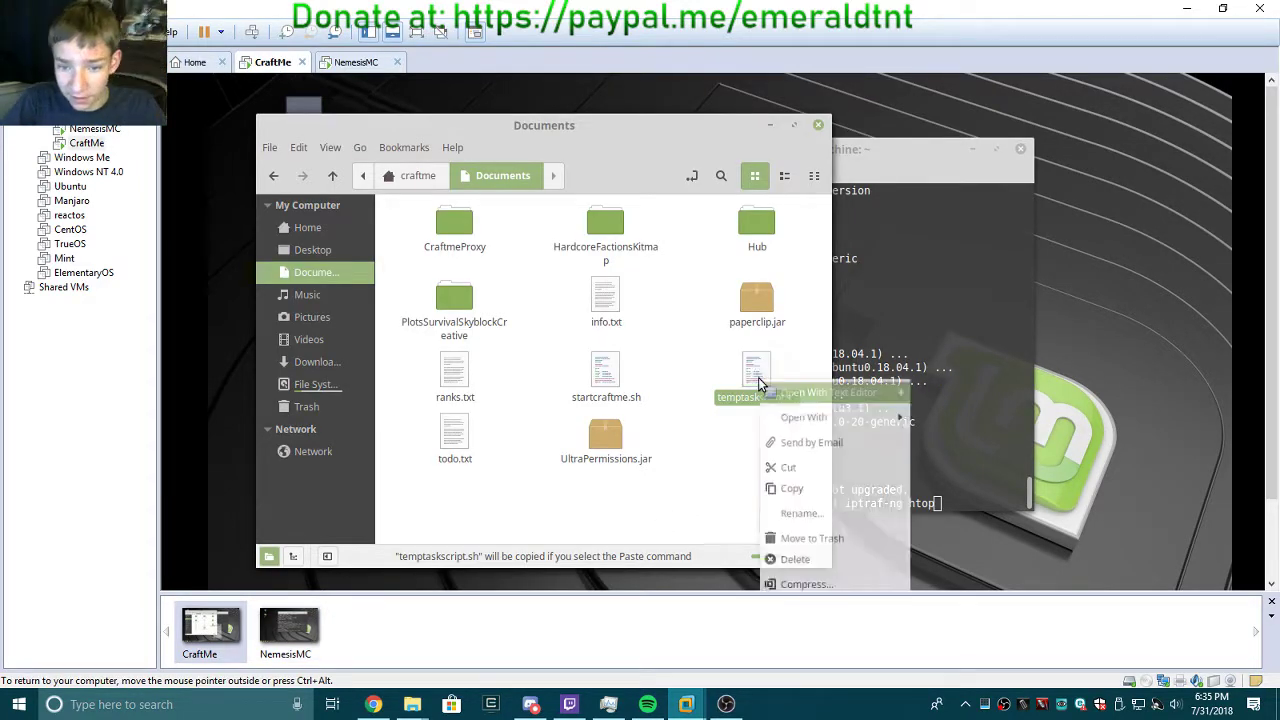
pyautogui.click(820, 505)
pyautogui.click(360, 62)
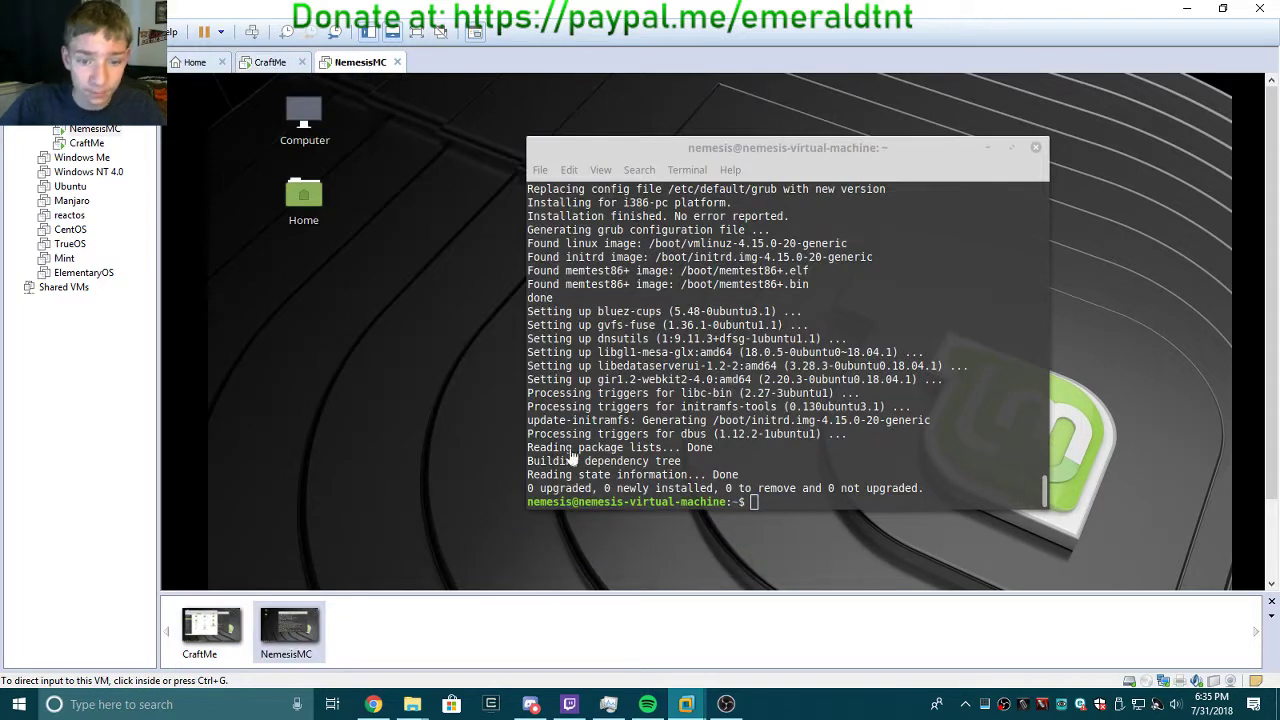
pyautogui.hotkey('ctrl', 'v')
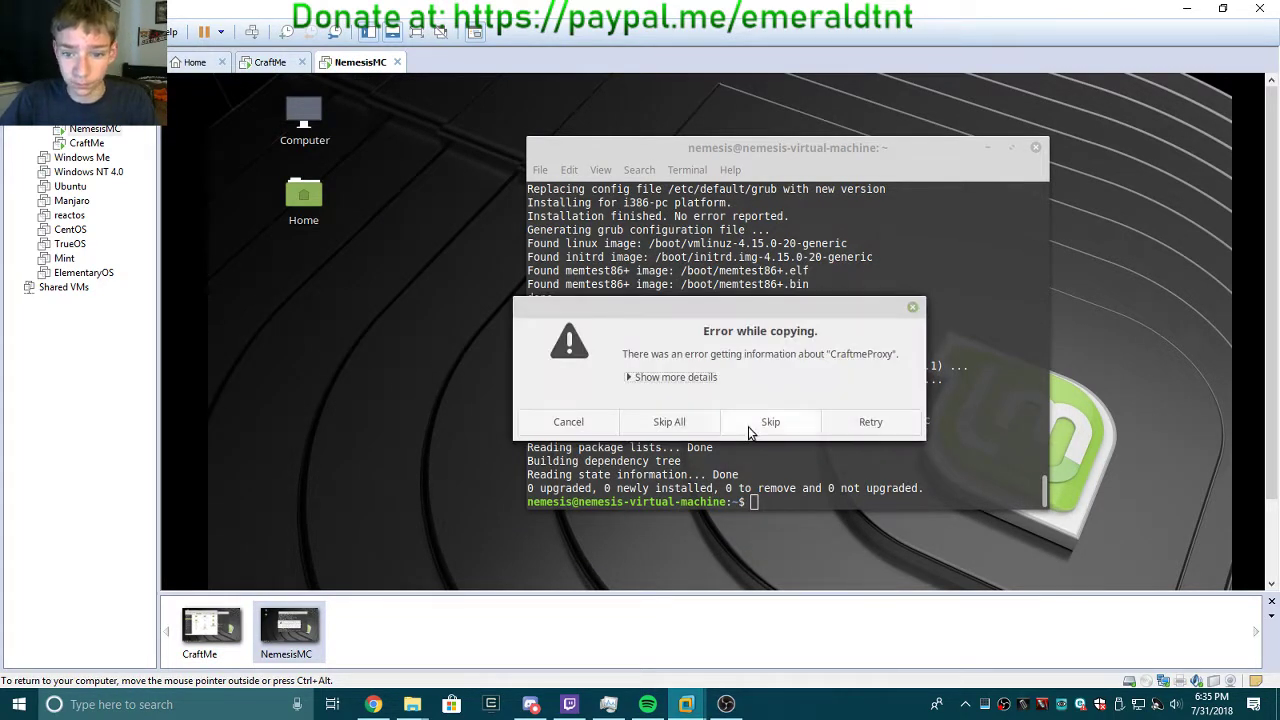
pyautogui.click(784, 431)
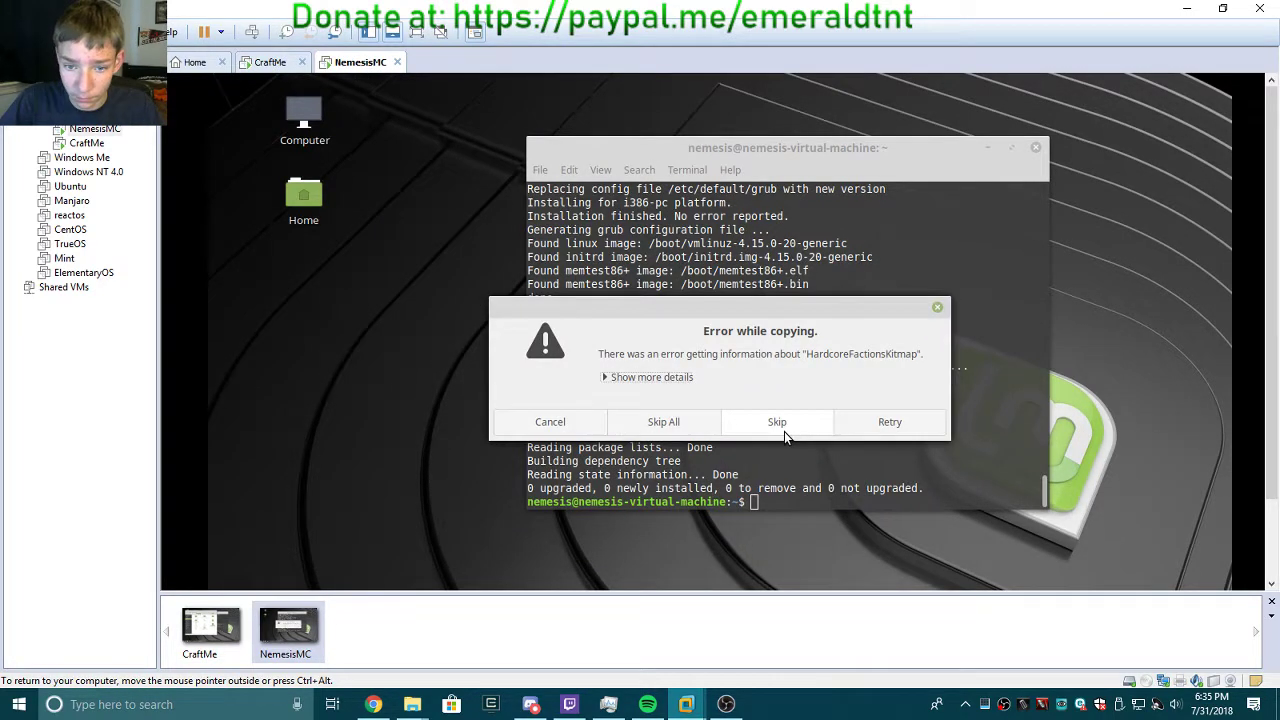
pyautogui.click(784, 431)
pyautogui.click(700, 424)
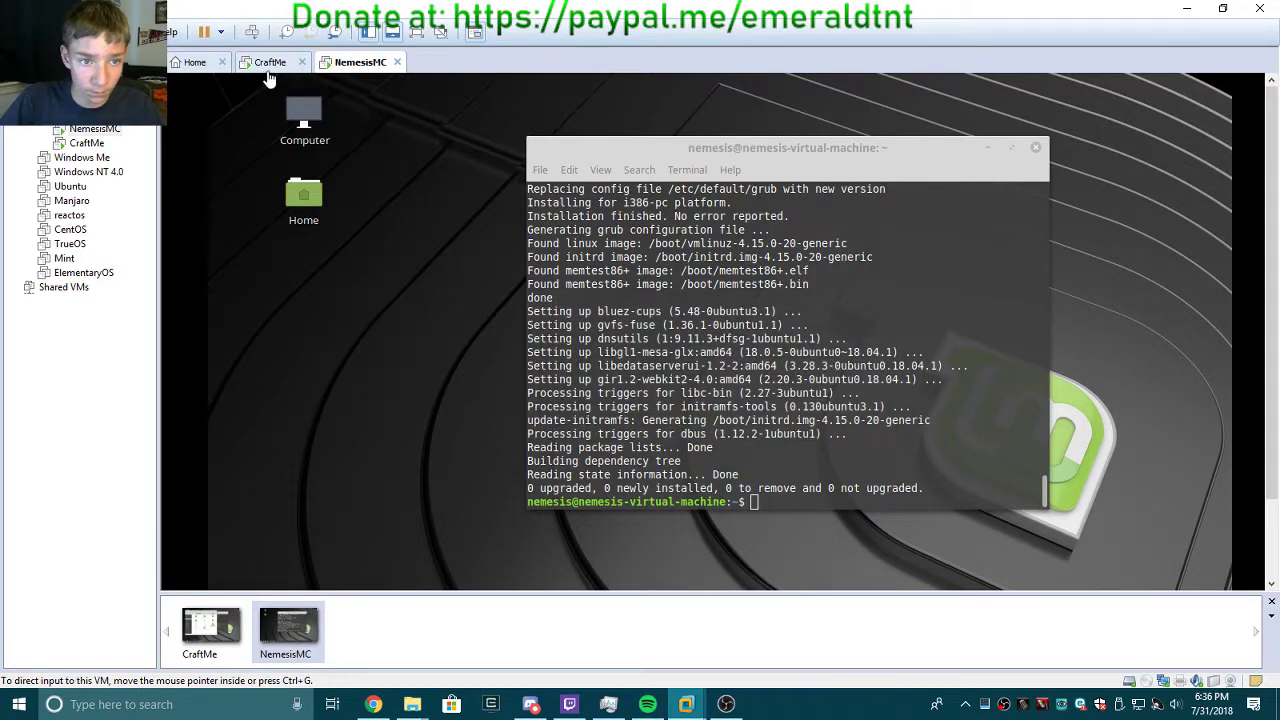
pyautogui.click(268, 62)
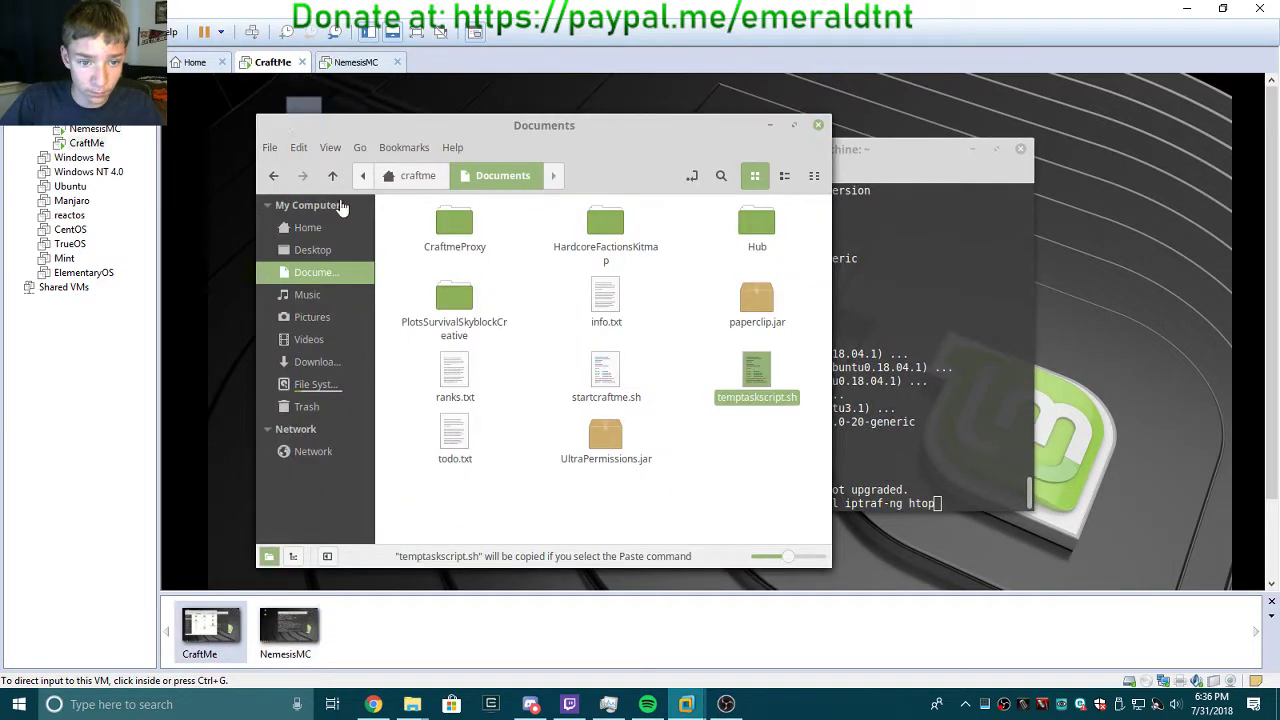
# Copy the install line from temptaskscript.sh and run it in NemesisMC's terminal, confirming with Y.
pyautogui.doubleClick(755, 374)
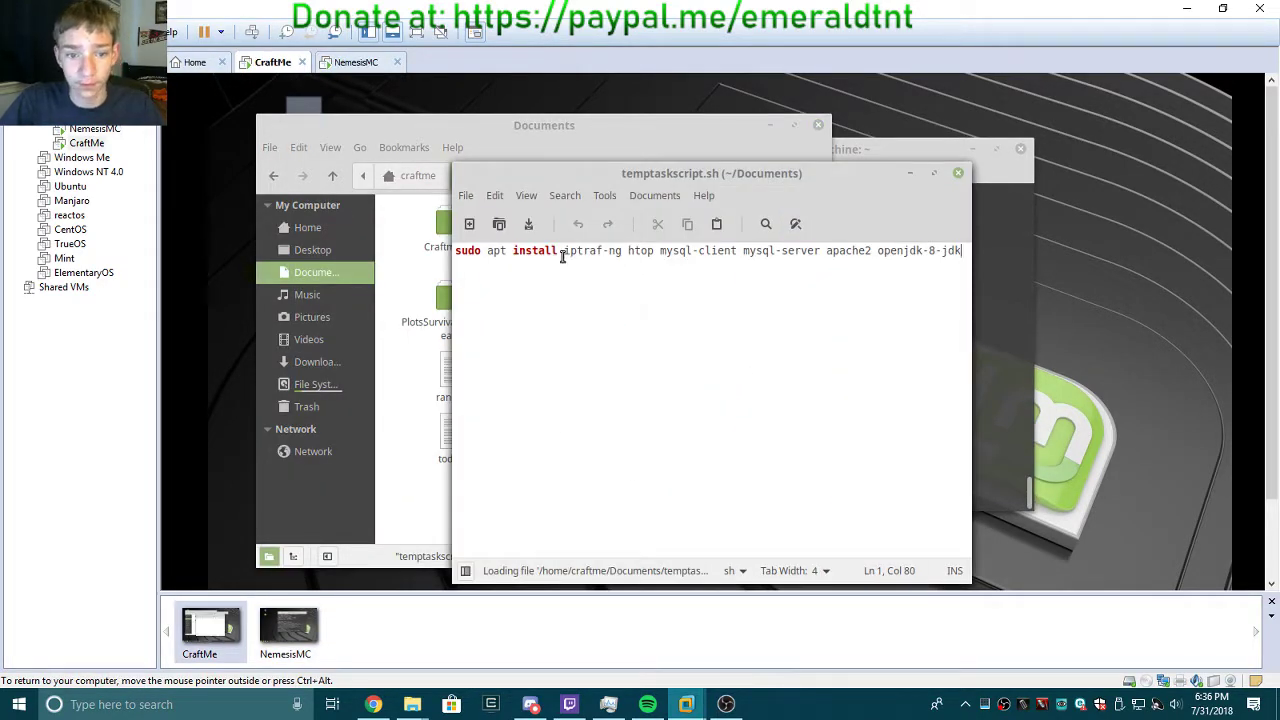
pyautogui.hotkey('ctrl', 'a')
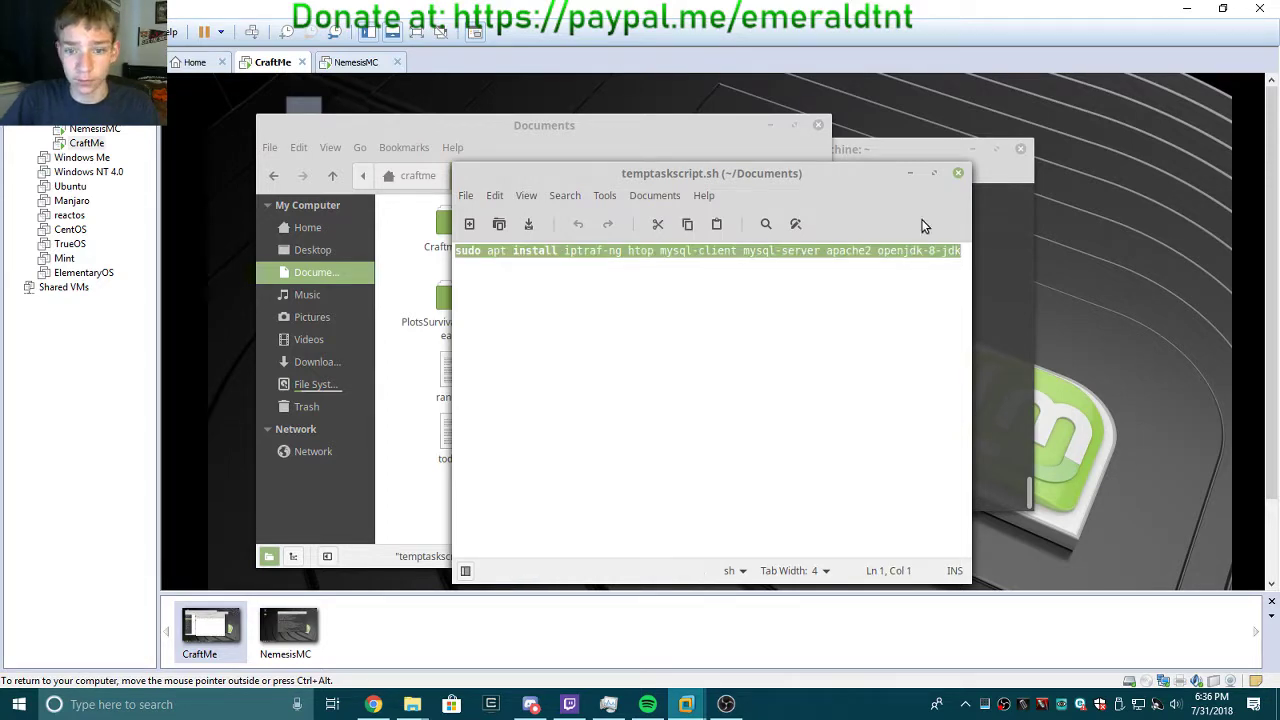
pyautogui.click(958, 173)
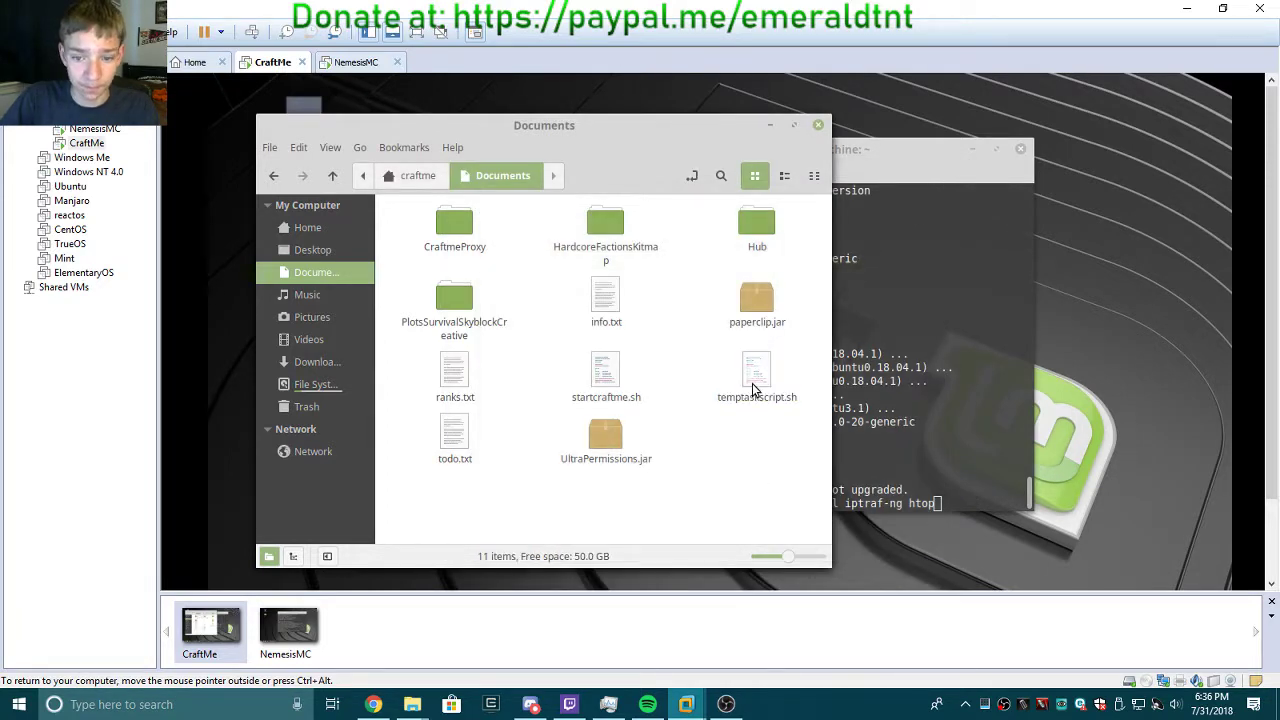
pyautogui.click(356, 62)
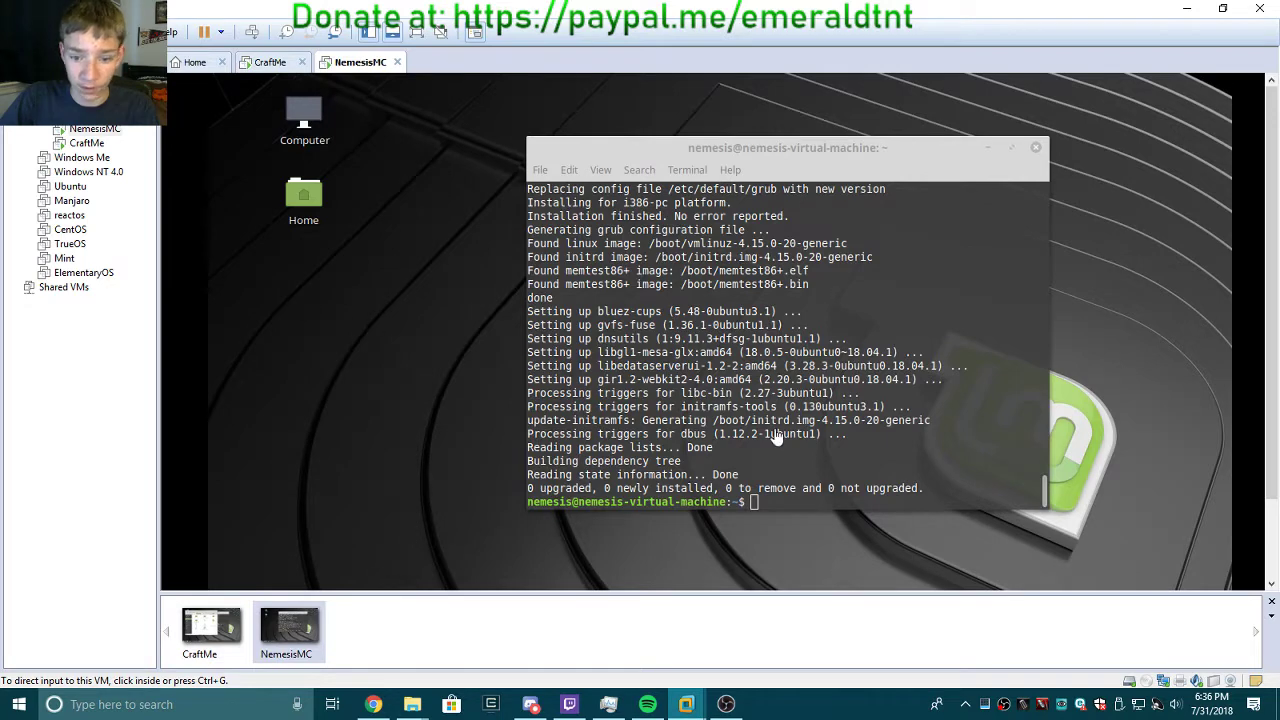
pyautogui.click(800, 471)
pyautogui.hotkey('ctrl', 'shift', 'v')
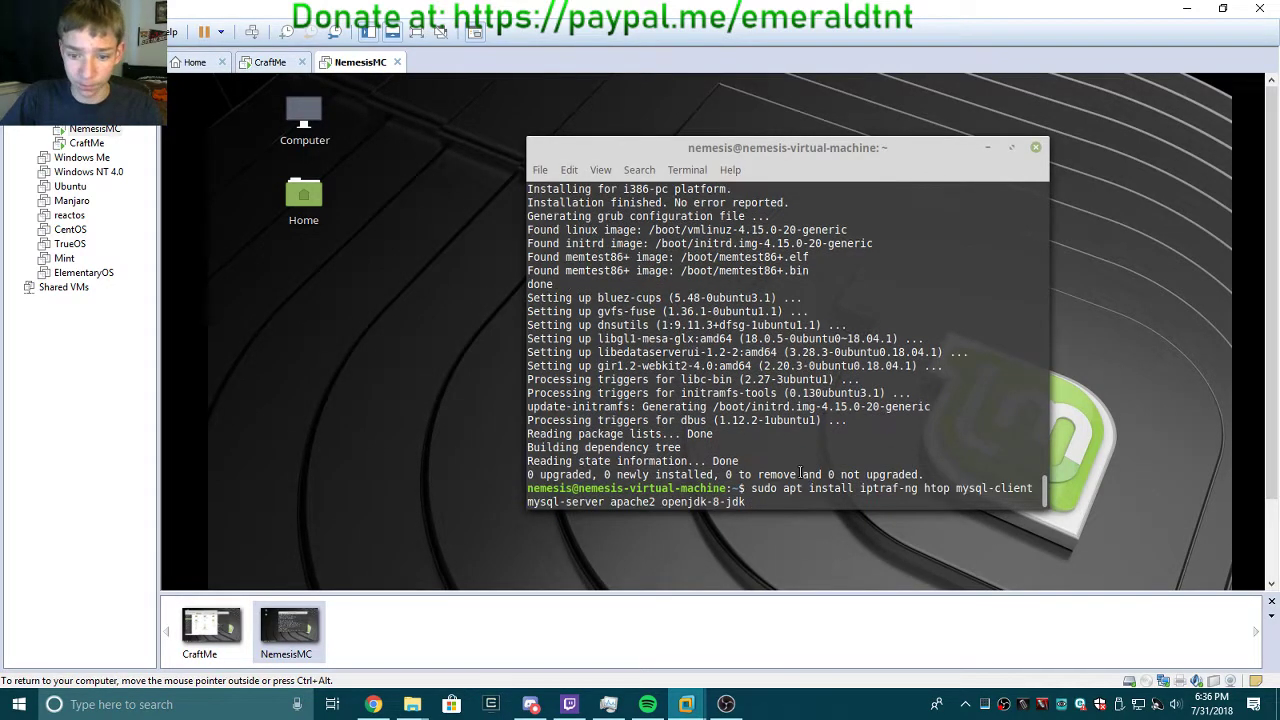
pyautogui.press('Return')
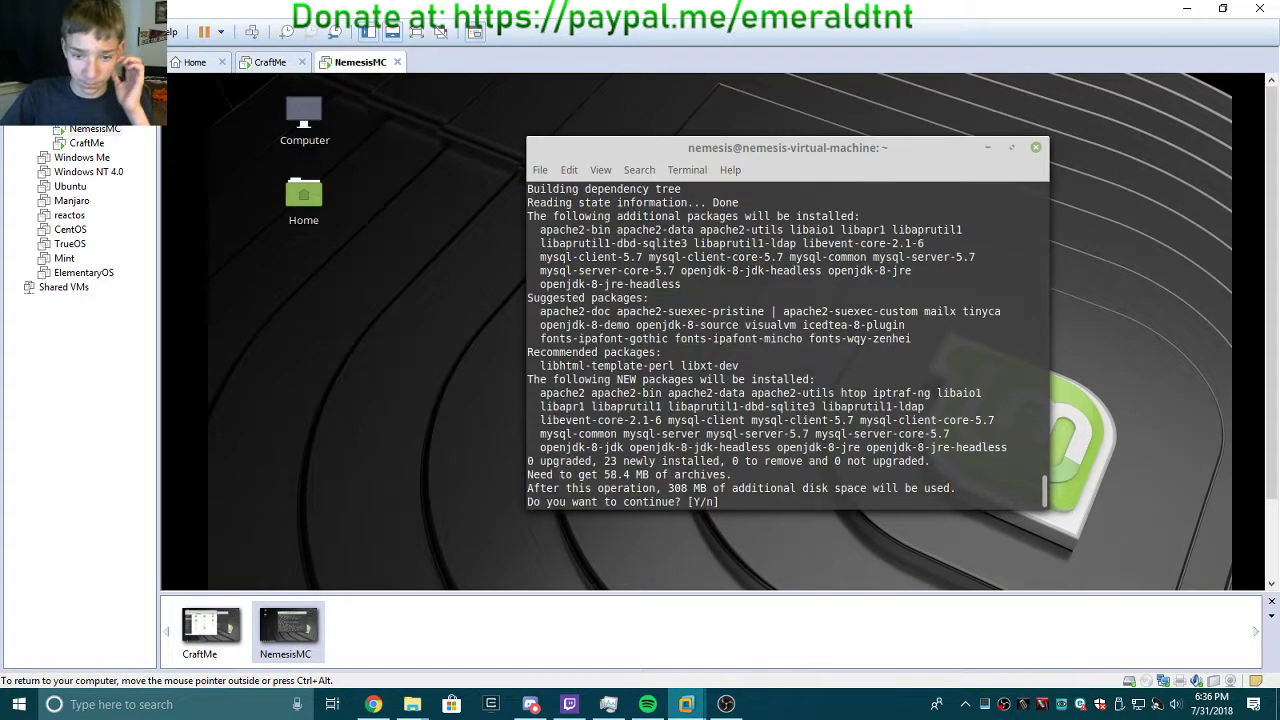
pyautogui.write('Y')
pyautogui.press('Return')
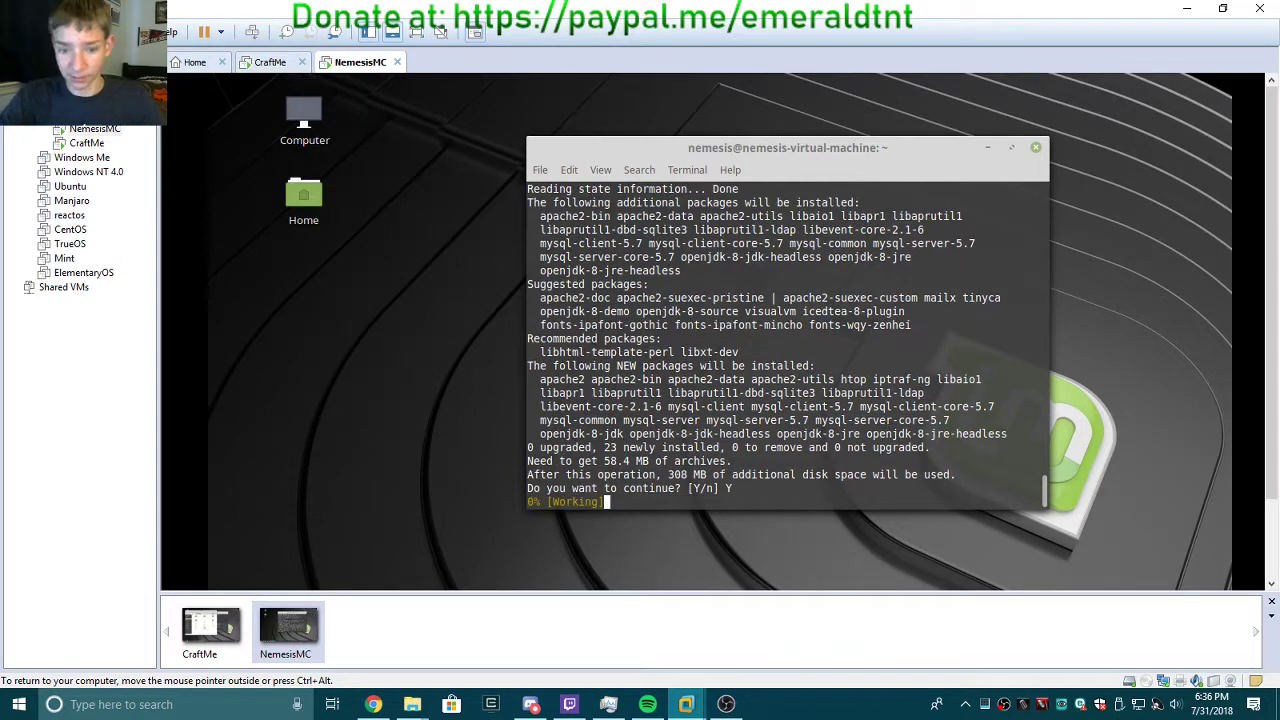
# Replace the partial command in CraftMe's terminal with the full install line and run it.
pyautogui.click(276, 65)
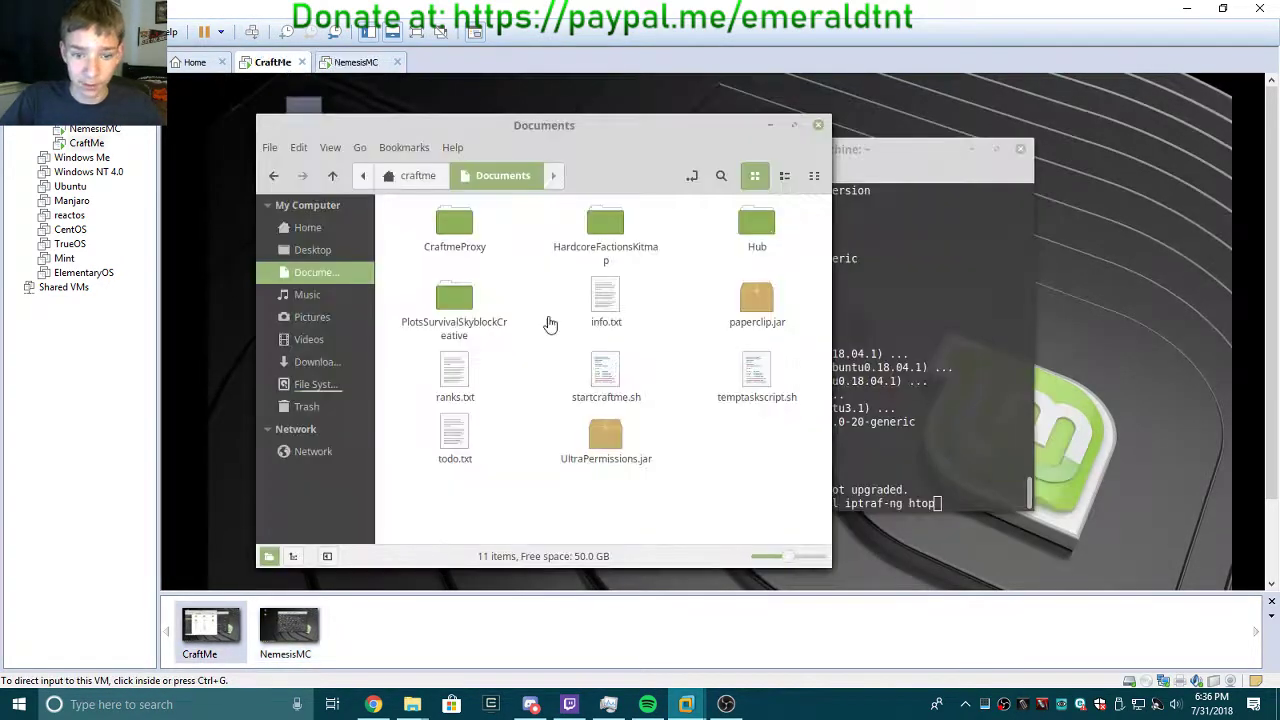
pyautogui.click(988, 481)
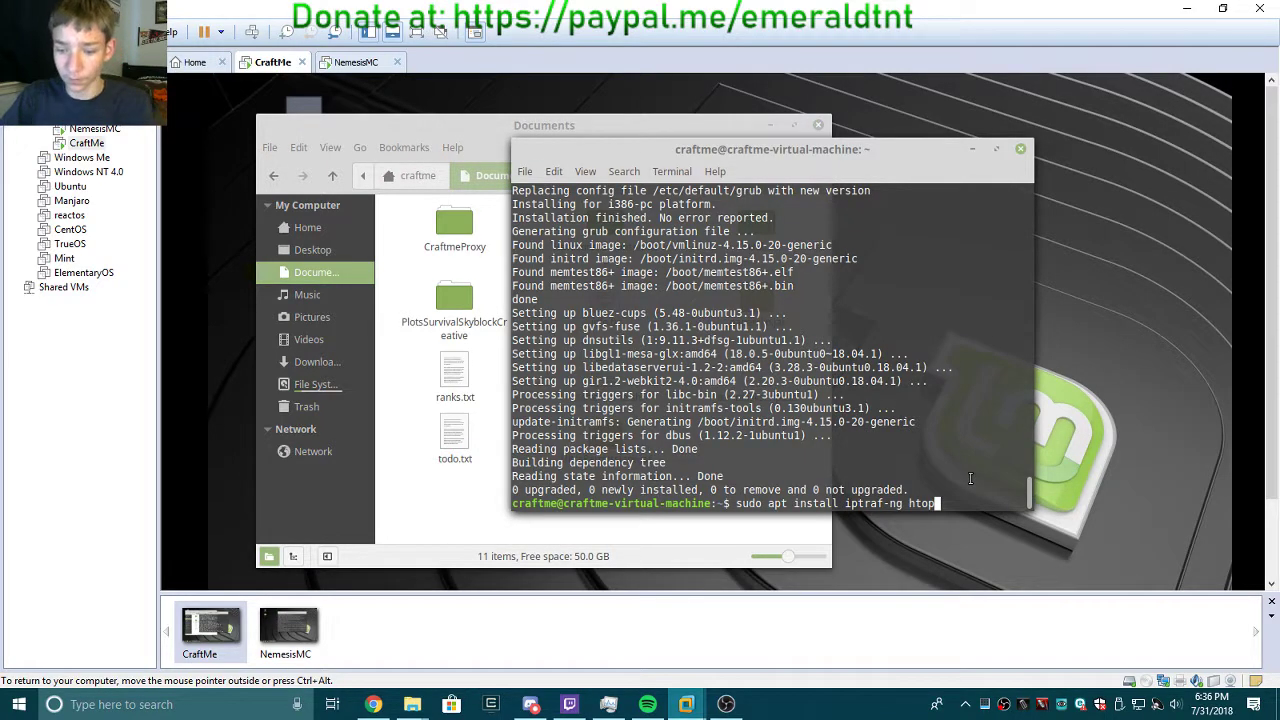
pyautogui.press('BackSpace')
pyautogui.press('BackSpace')
pyautogui.press('BackSpace')
pyautogui.press('BackSpace')
pyautogui.press('BackSpace')
pyautogui.press('BackSpace')
pyautogui.press('BackSpace')
pyautogui.press('BackSpace')
pyautogui.press('BackSpace')
pyautogui.press('BackSpace')
pyautogui.press('BackSpace')
pyautogui.press('BackSpace')
pyautogui.press('BackSpace')
pyautogui.press('BackSpace')
pyautogui.press('BackSpace')
pyautogui.press('BackSpace')
pyautogui.press('BackSpace')
pyautogui.press('BackSpace')
pyautogui.press('BackSpace')
pyautogui.press('BackSpace')
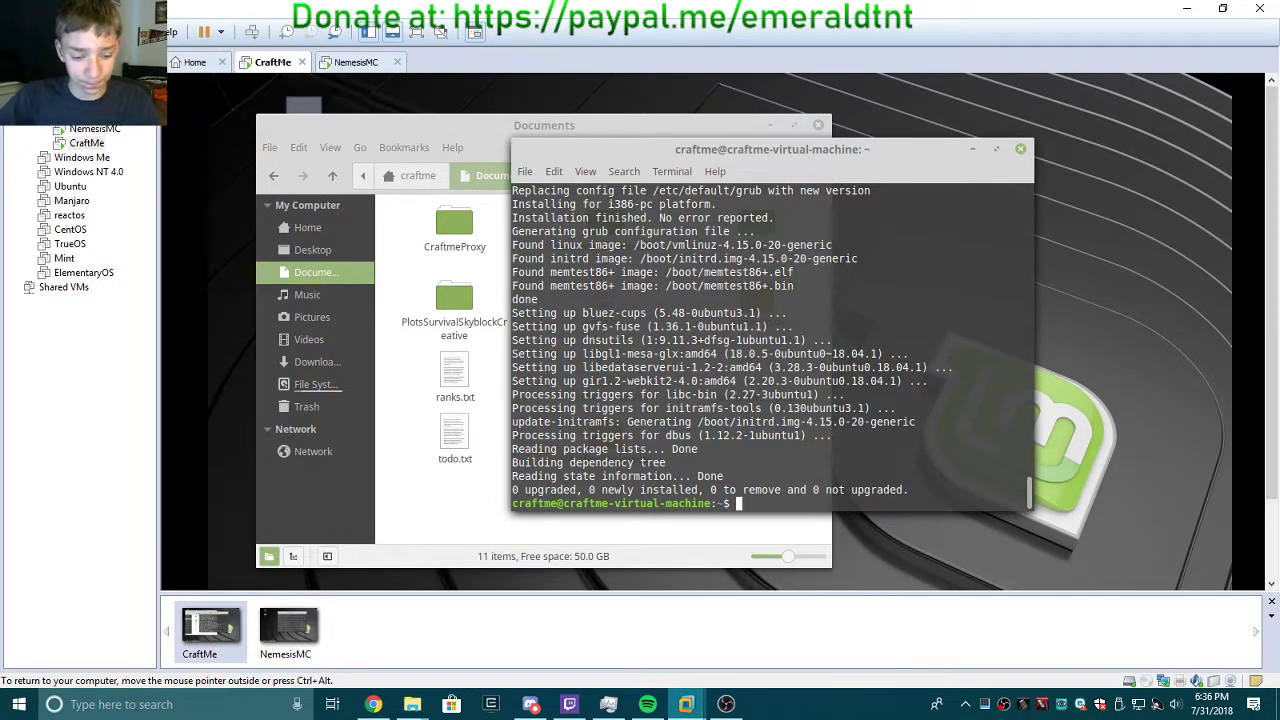
pyautogui.hotkey('ctrl', 'shift', 'v')
pyautogui.press('Return')
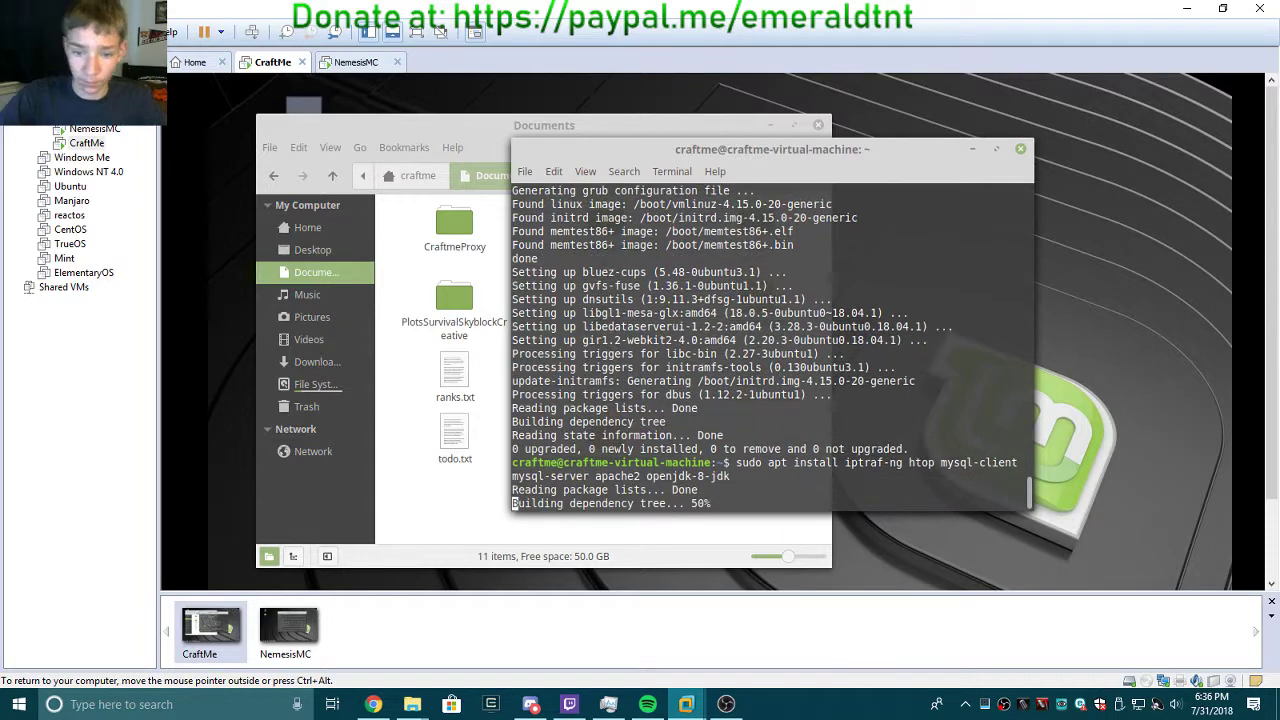
# Delete temptaskscript.sh from Documents and confirm CraftMe's package installation with y.
pyautogui.click(478, 498)
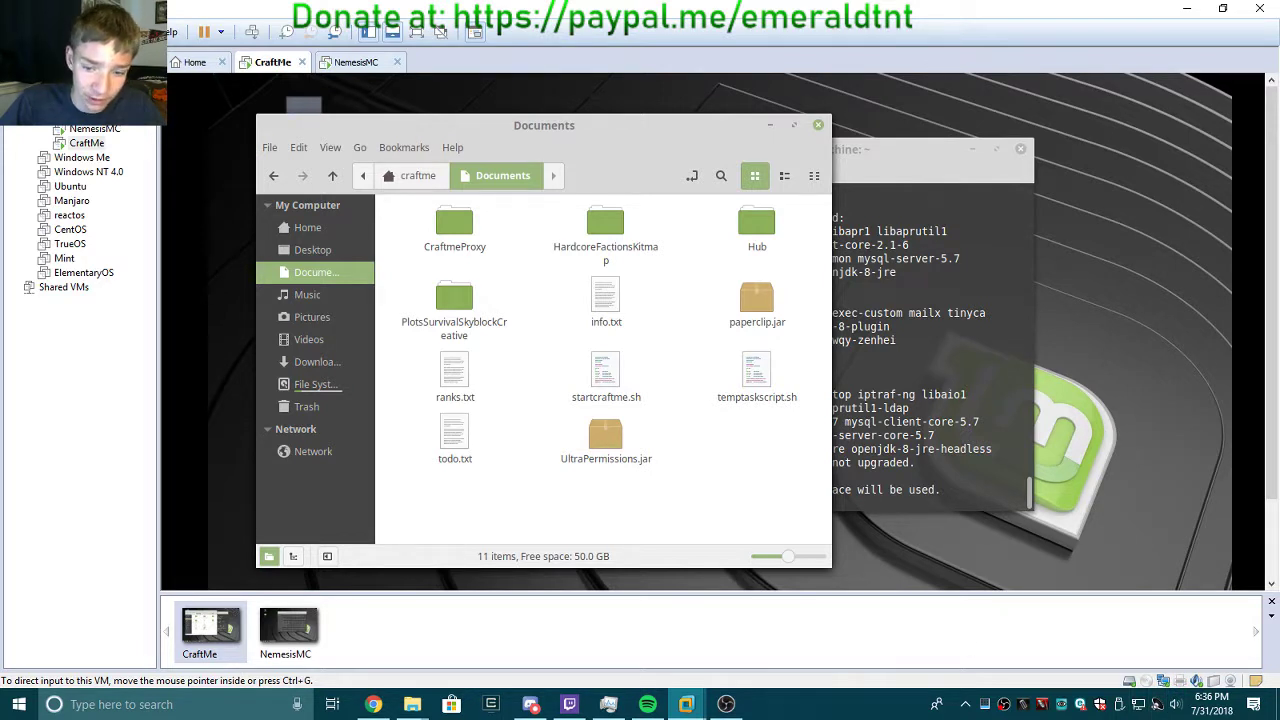
pyautogui.click(757, 368)
pyautogui.press('Delete')
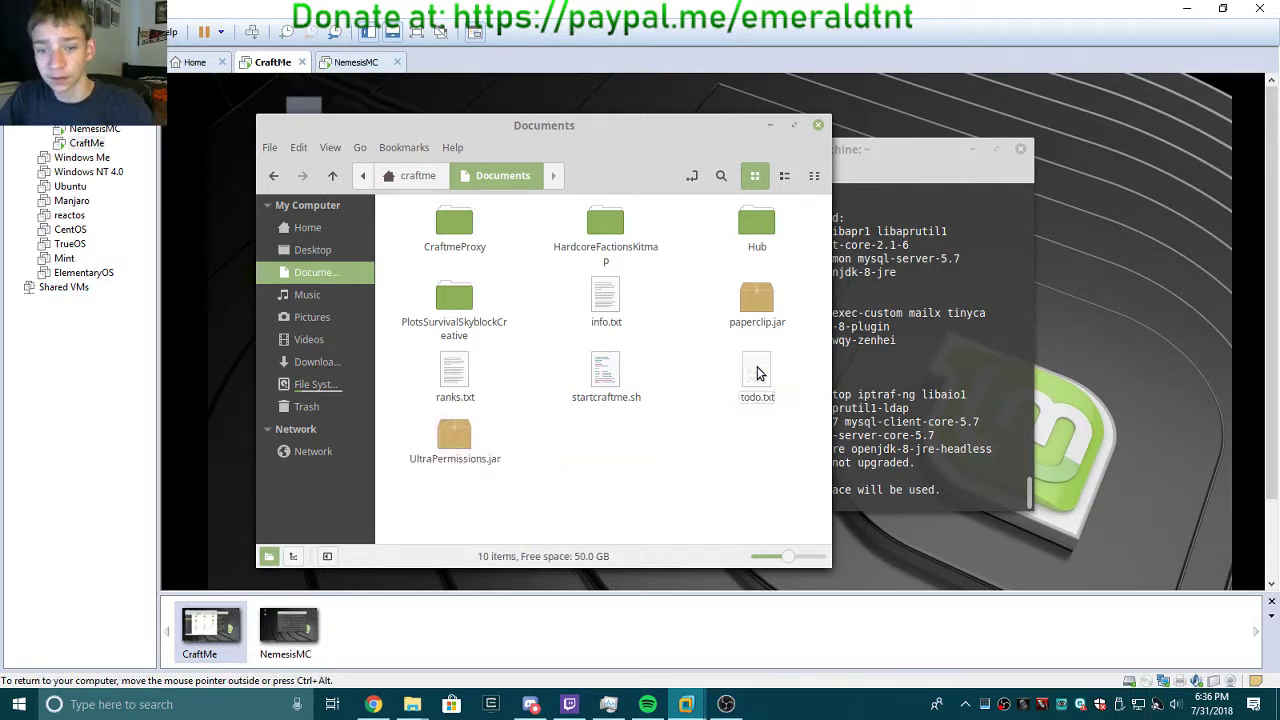
pyautogui.click(929, 353)
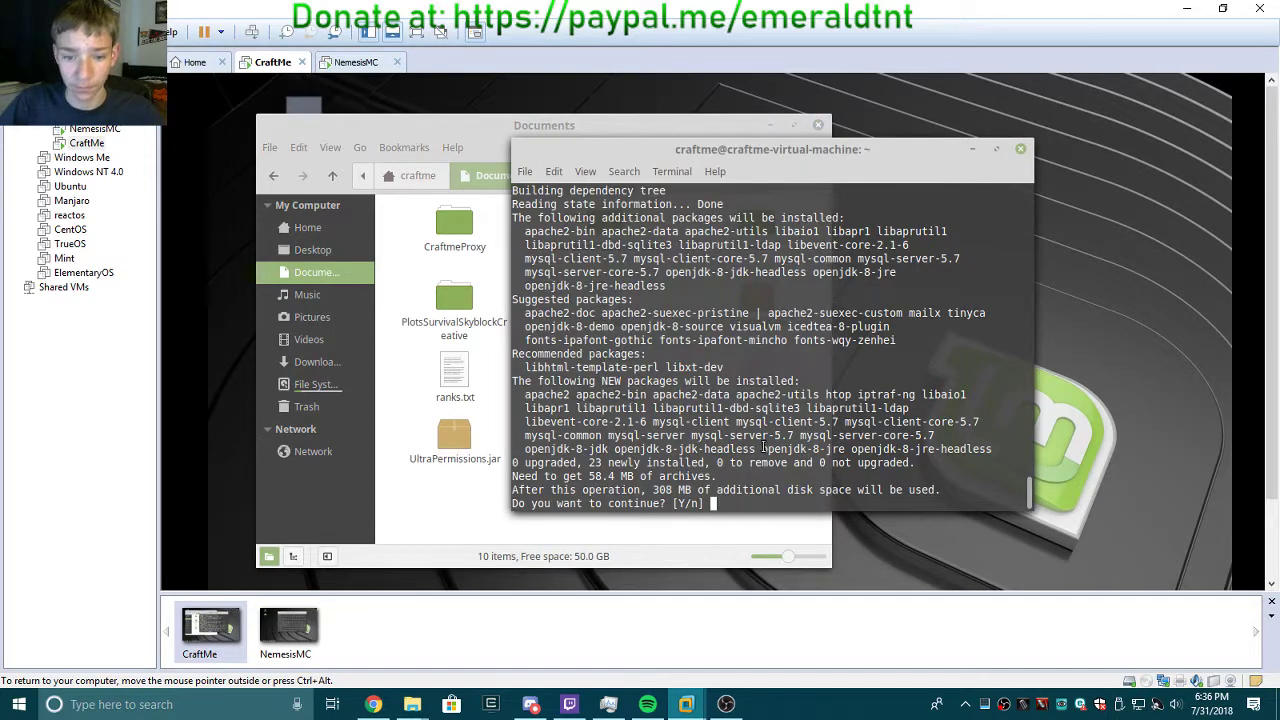
pyautogui.write('y')
pyautogui.press('Return')
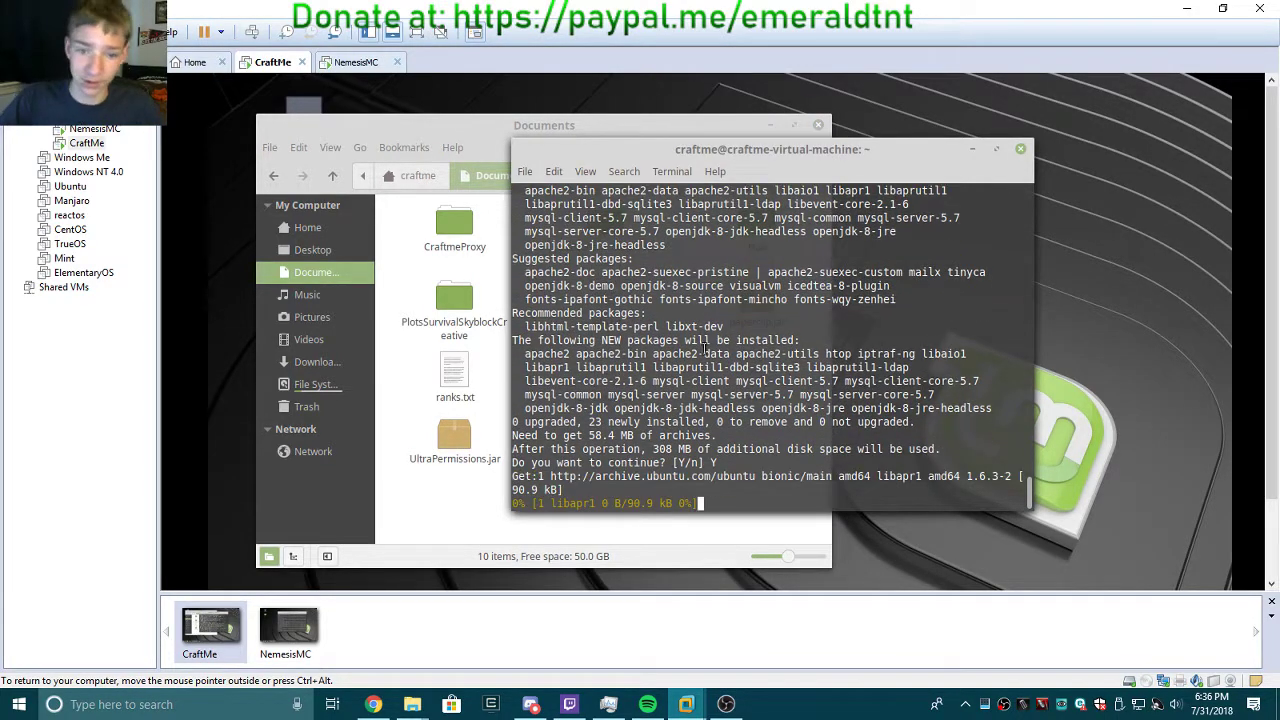
pyautogui.click(345, 63)
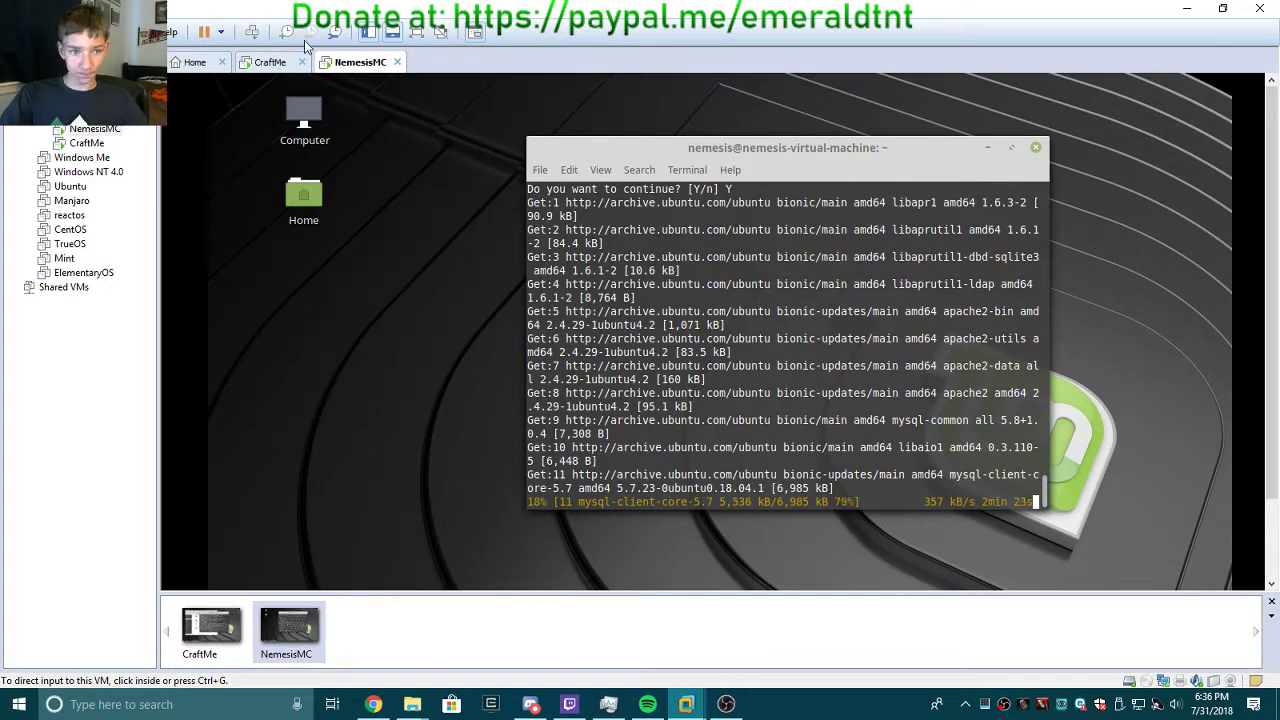
pyautogui.click(270, 62)
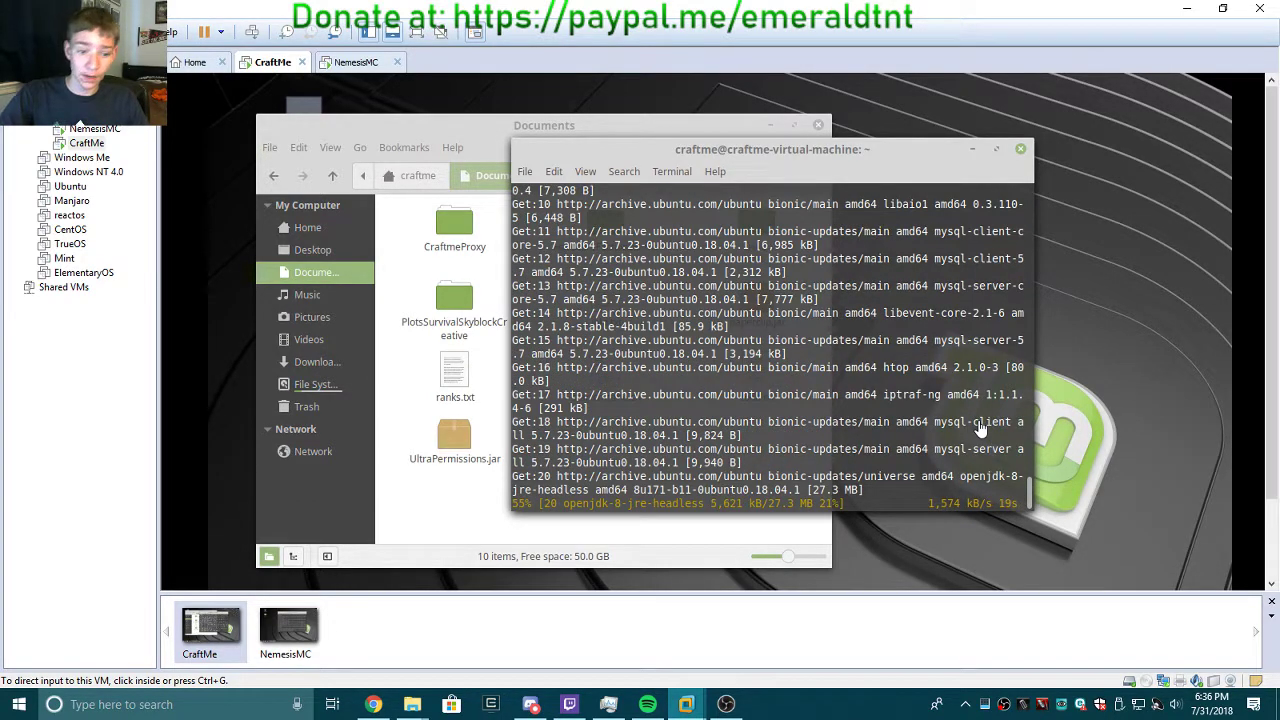
# Search Google for 'webmin' in Chrome and open the Installing on Debian page.
pyautogui.click(372, 704)
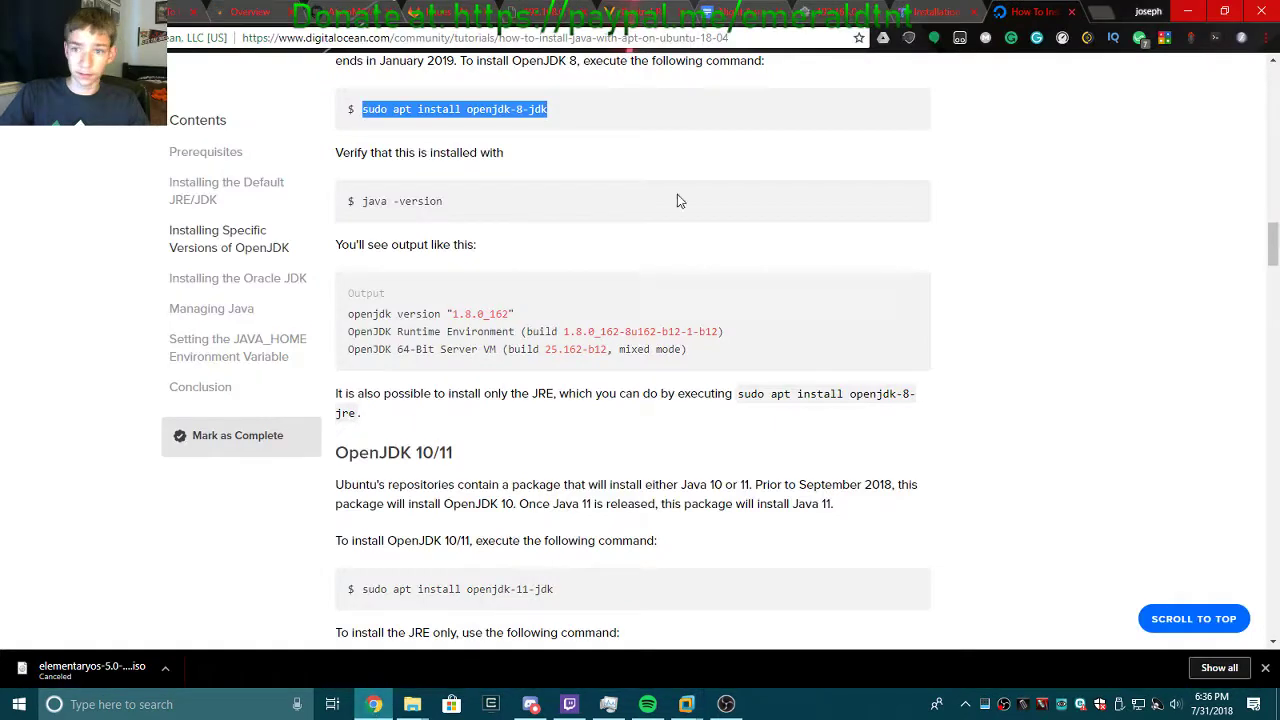
pyautogui.click(820, 36)
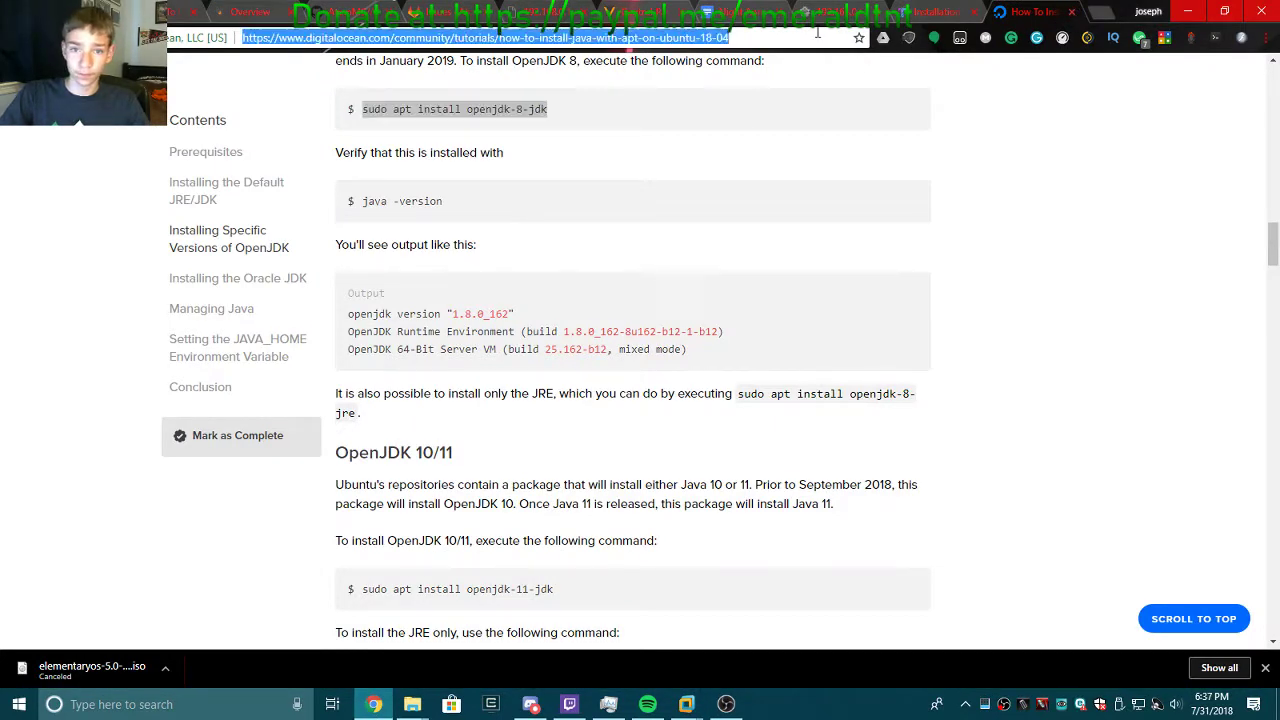
pyautogui.write('webmin')
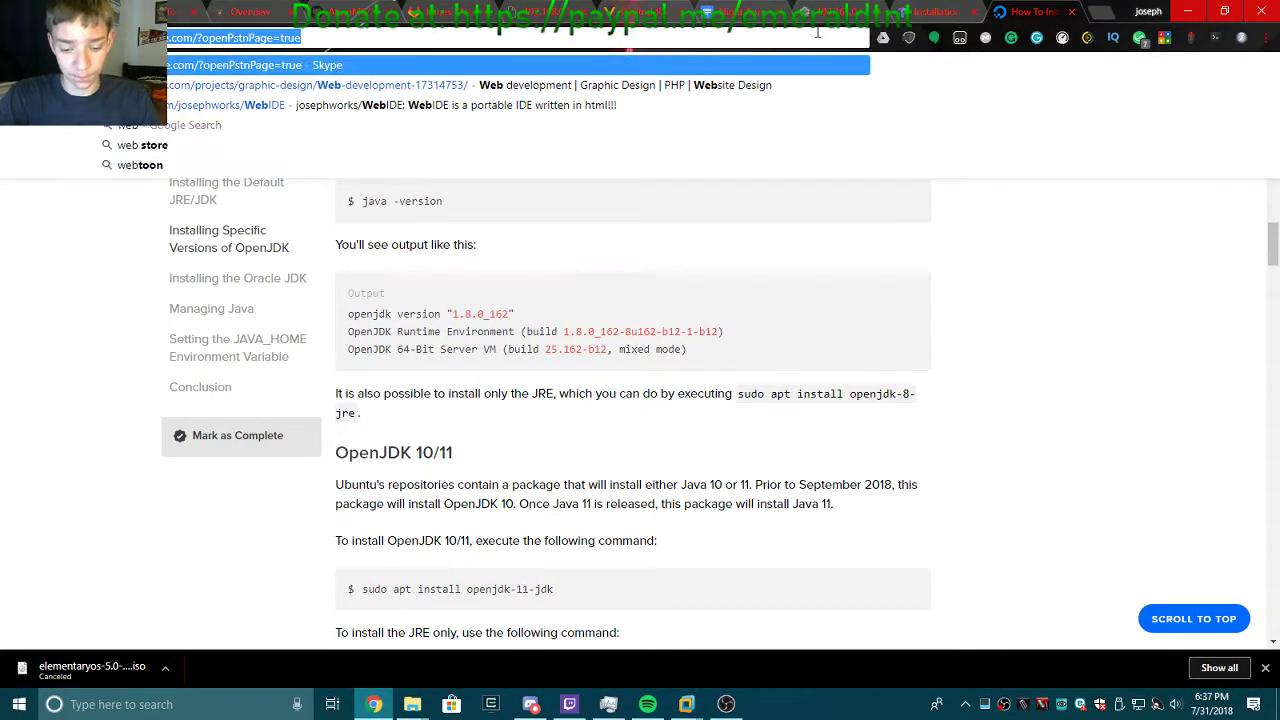
pyautogui.press('Return')
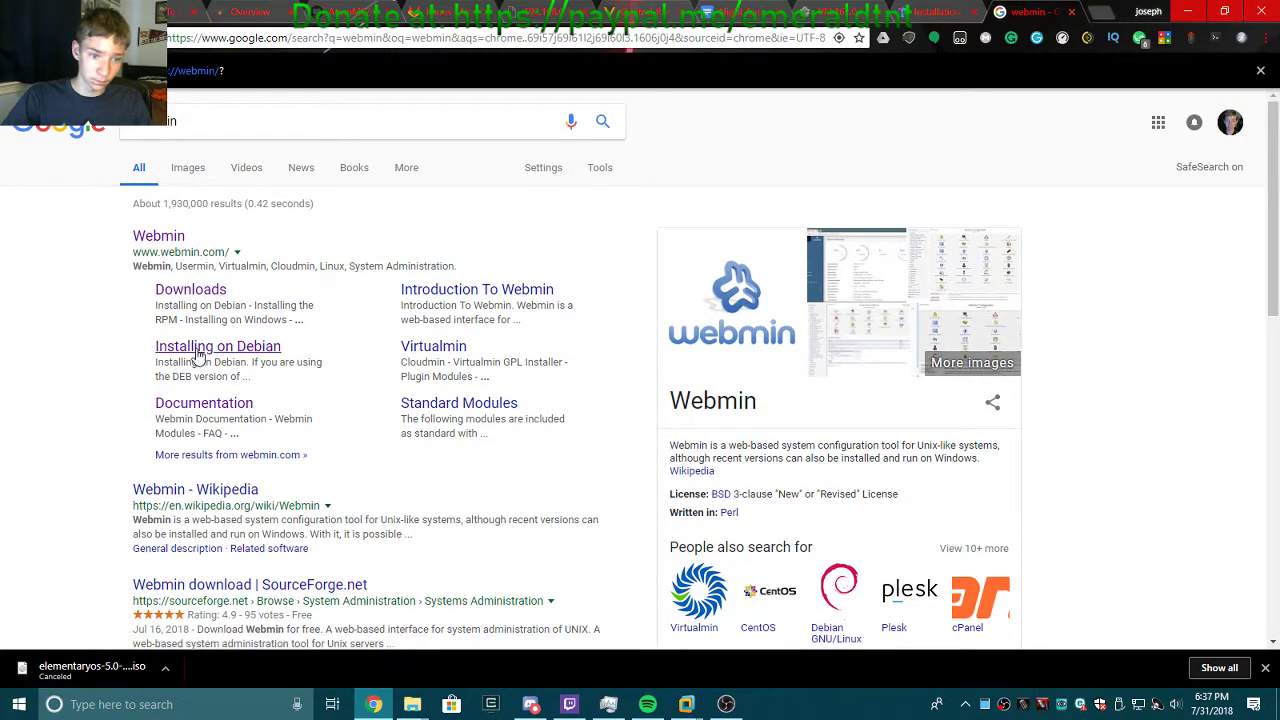
pyautogui.click(195, 358)
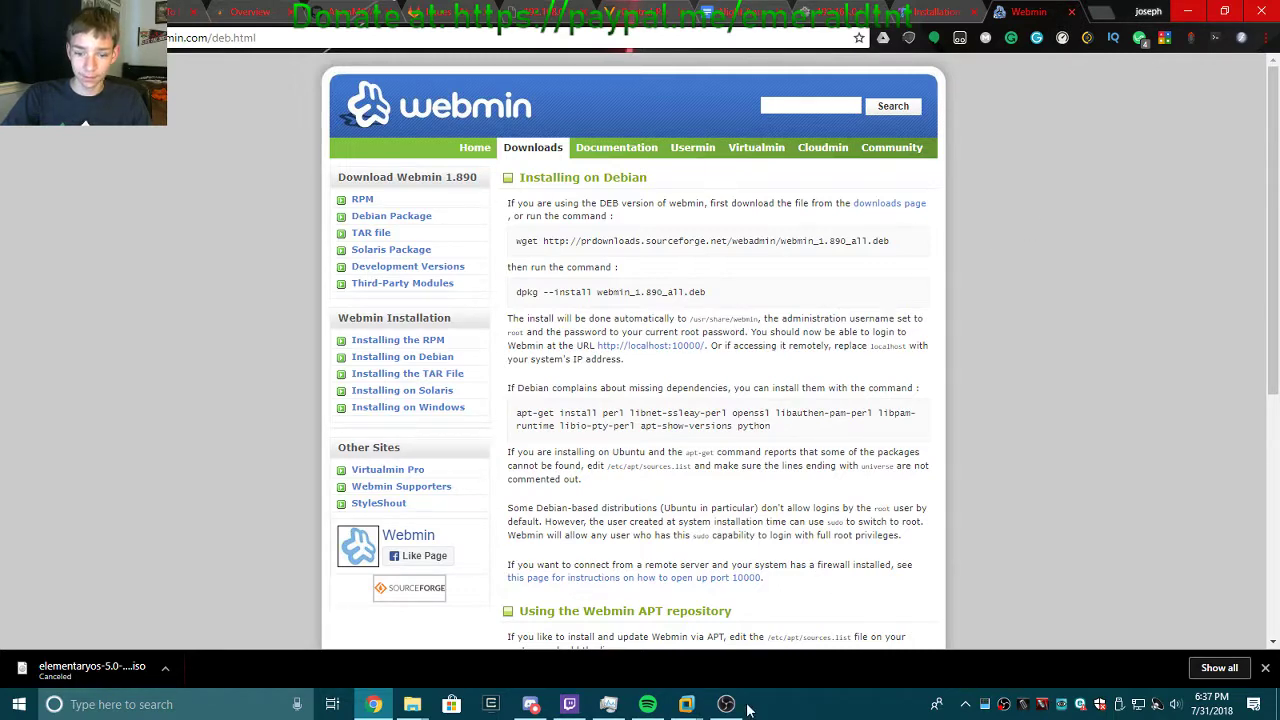
pyautogui.click(686, 704)
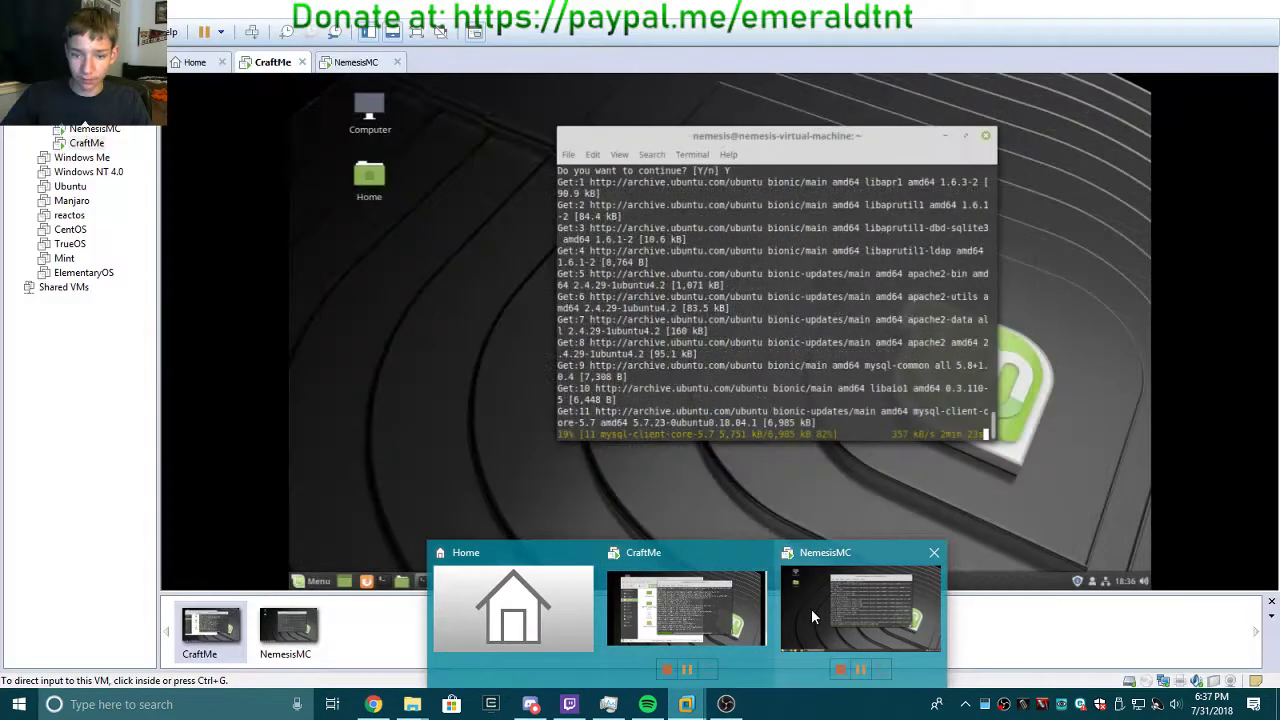
# Check NemesisMC's install progress, then select the wget command for webmin_1.890_all.deb.
pyautogui.click(800, 610)
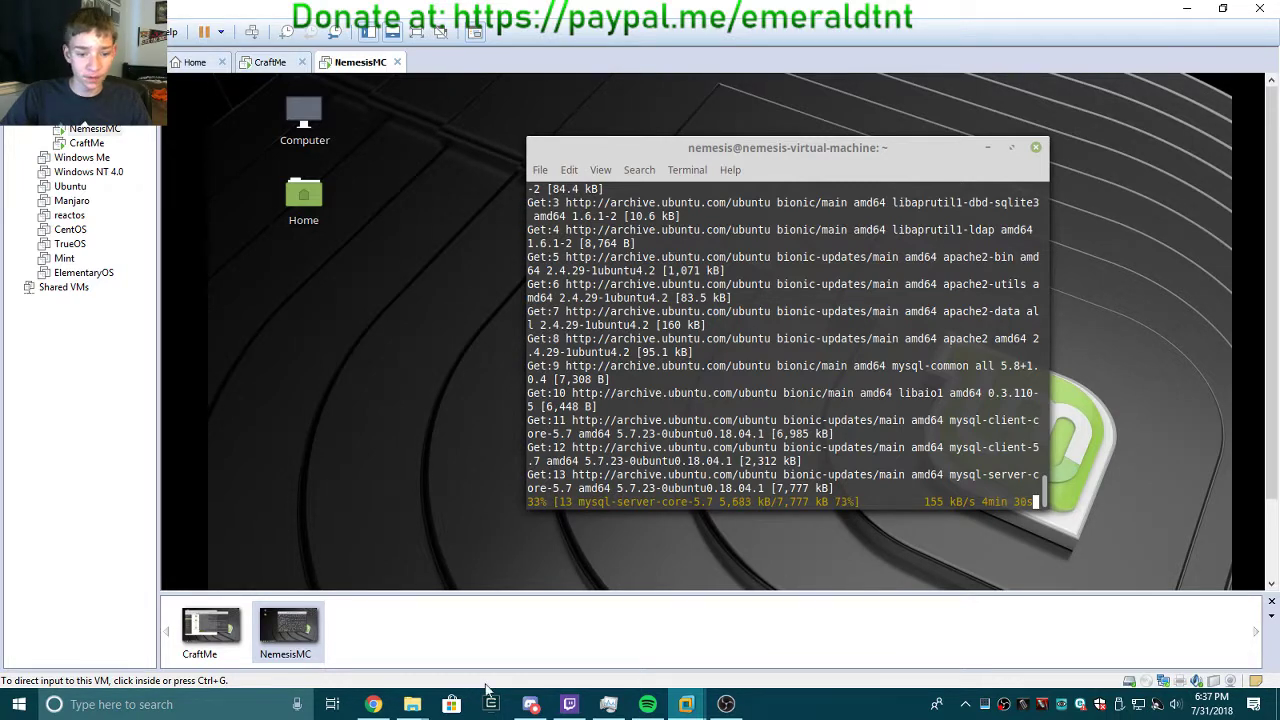
pyautogui.click(373, 704)
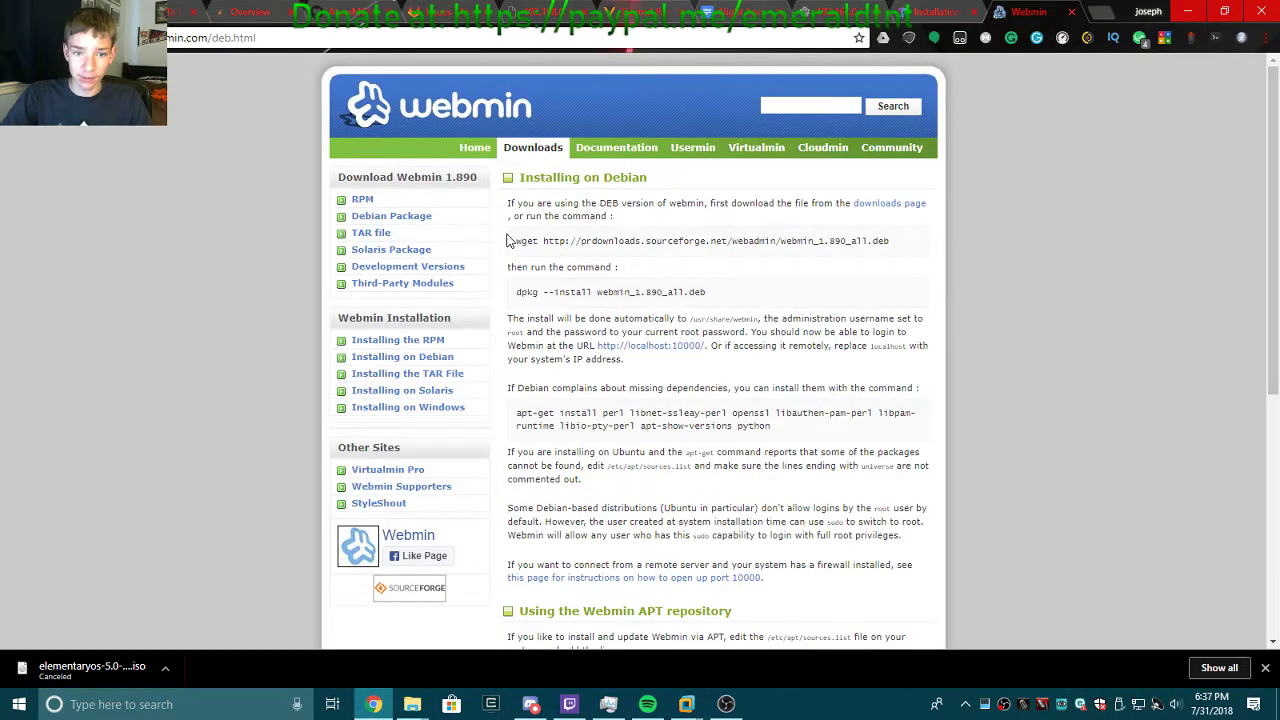
pyautogui.moveTo(508, 248); pyautogui.dragTo(890, 241)
pyautogui.hotkey('ctrl', 'c')
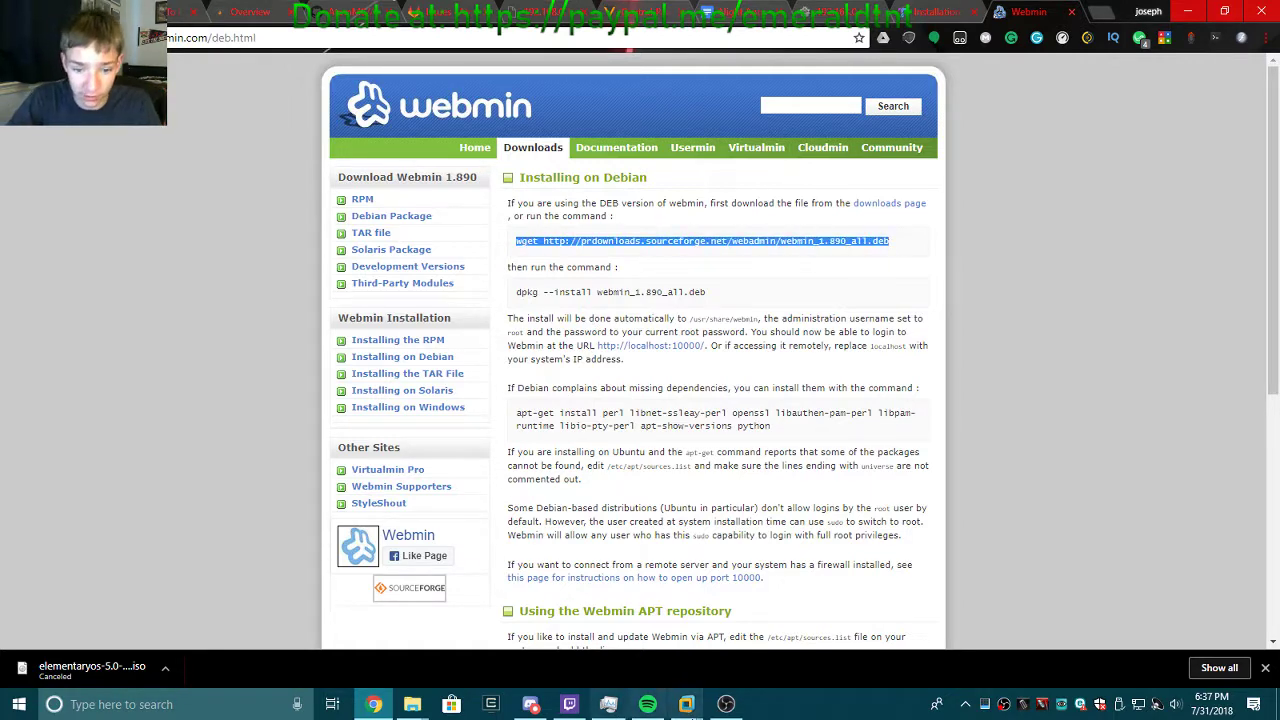
# Return to the CraftMe VM and open its Downloads folder in the file manager.
pyautogui.moveTo(686, 704)
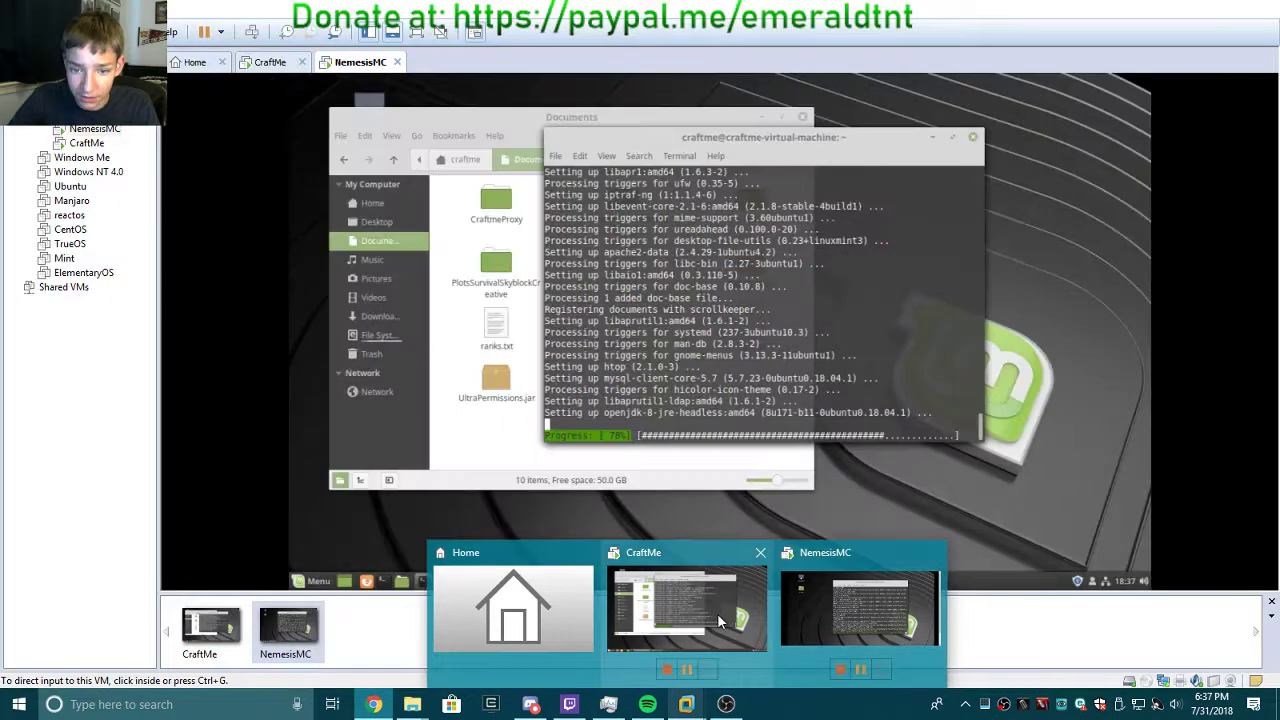
pyautogui.click(717, 613)
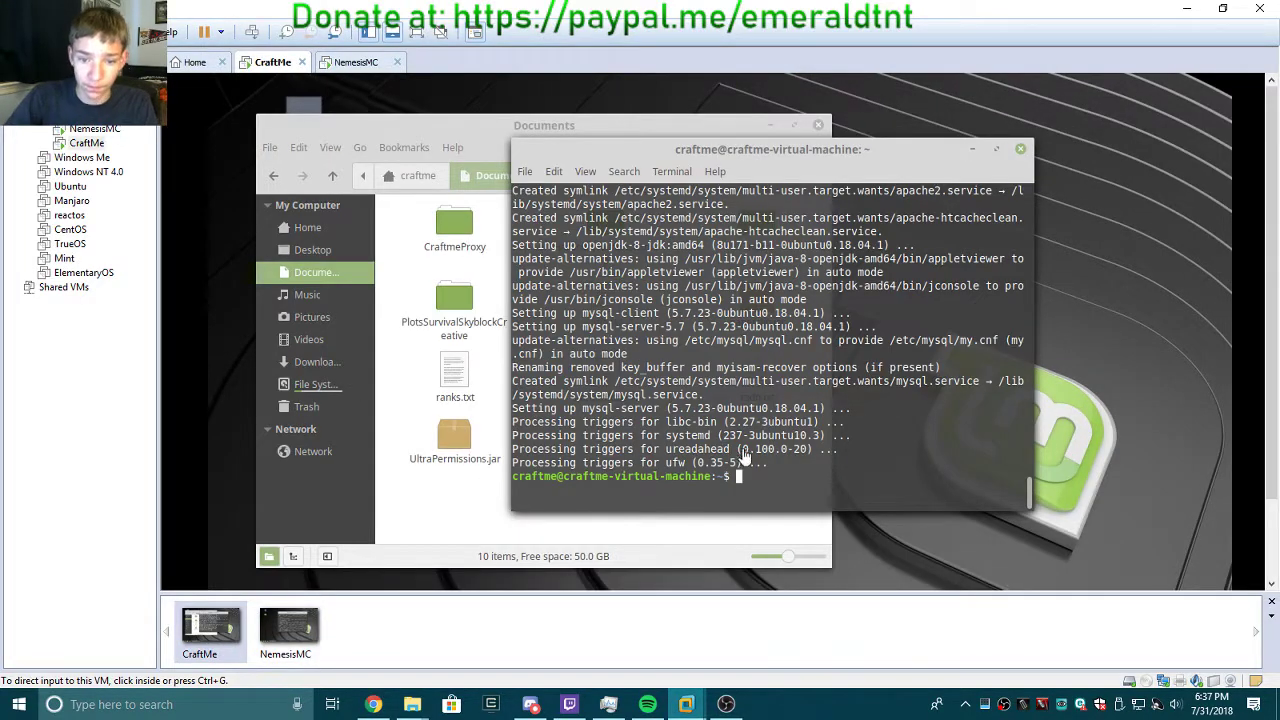
pyautogui.moveTo(686, 704)
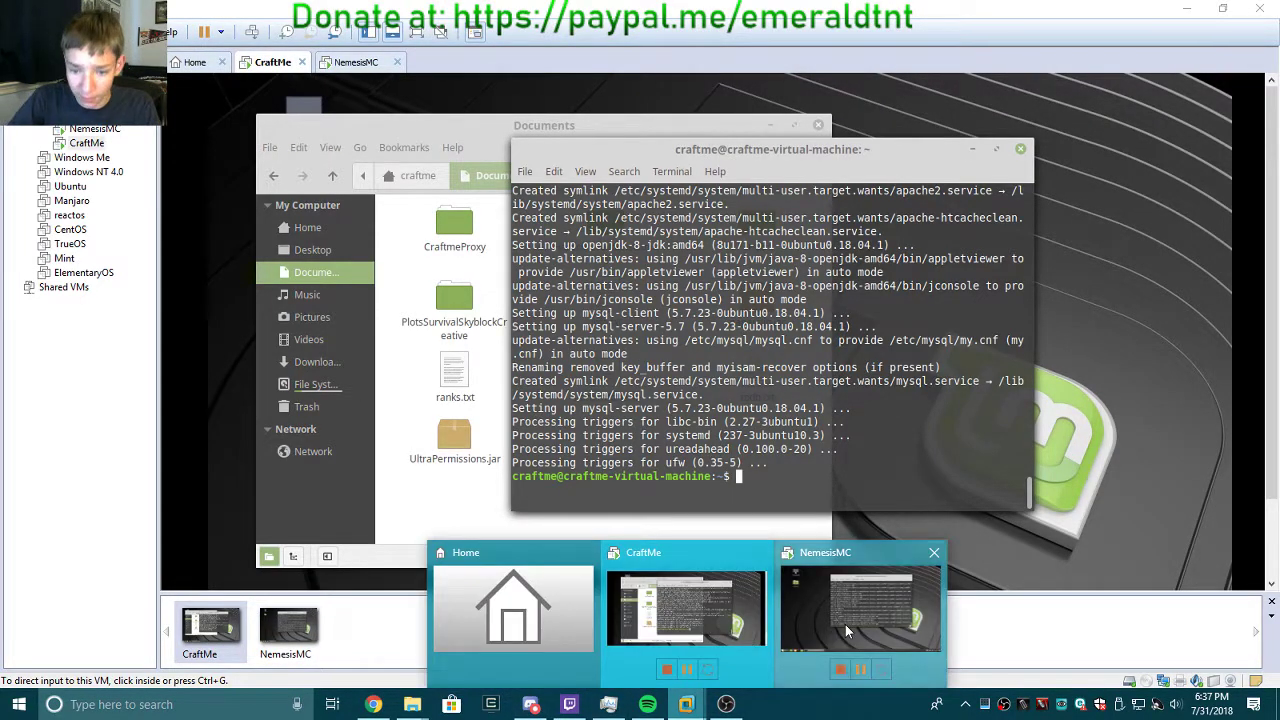
pyautogui.click(845, 624)
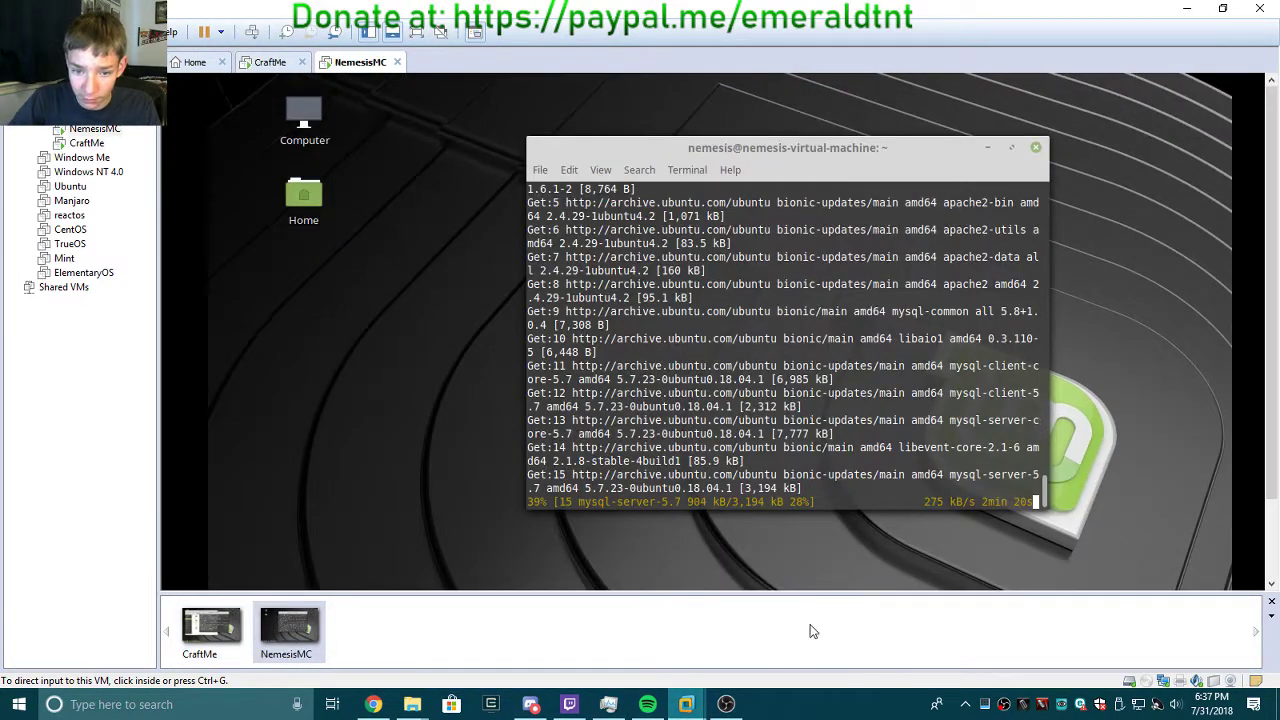
pyautogui.click(218, 633)
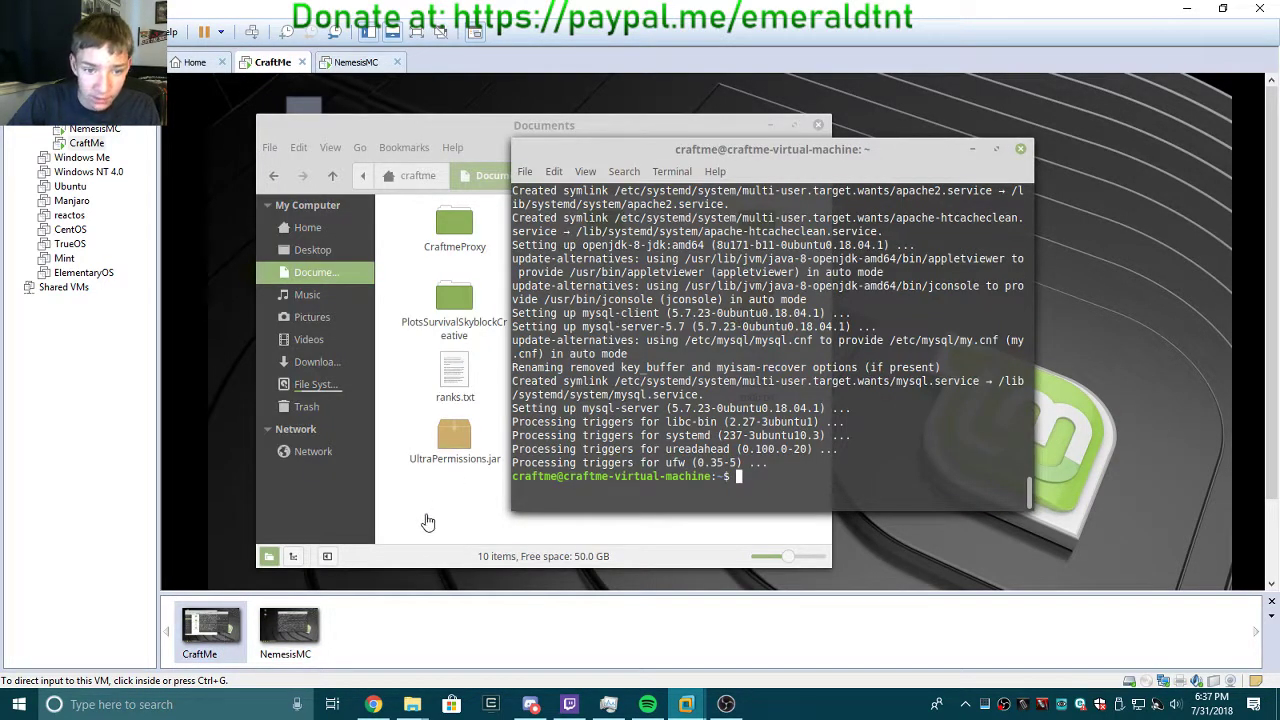
pyautogui.click(310, 364)
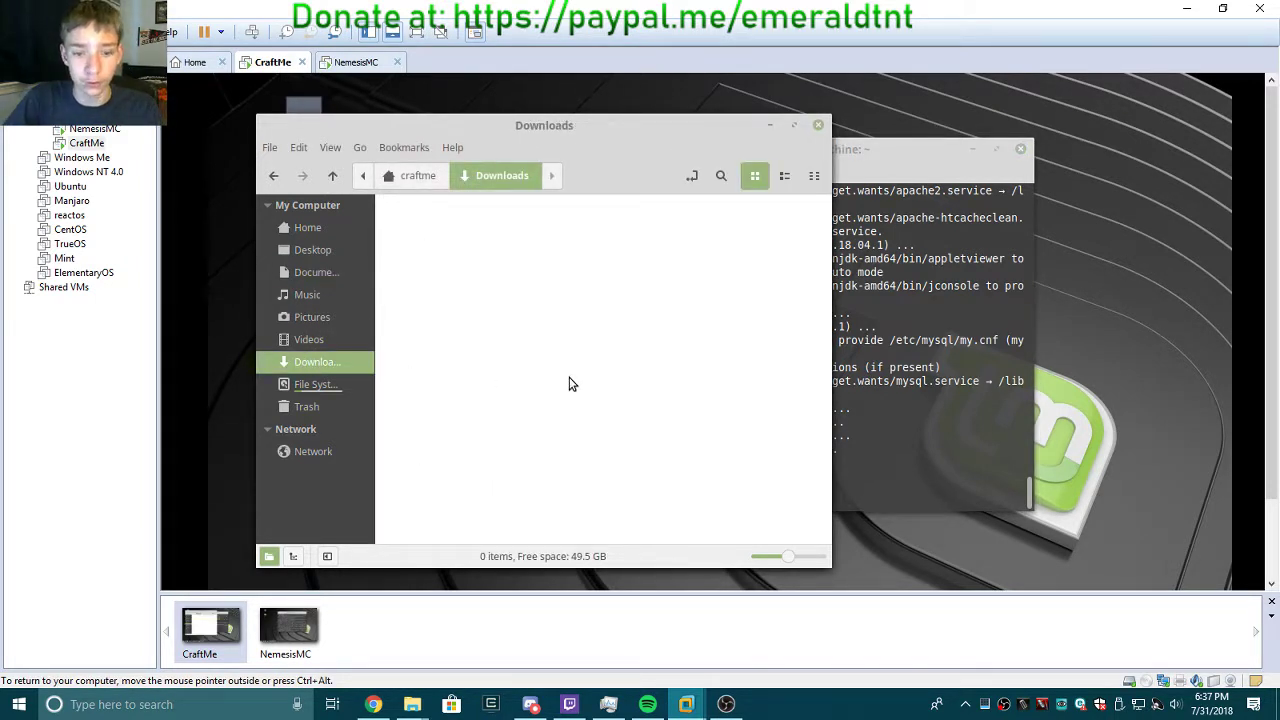
# Run the pasted wget webmin_1.890_all.deb command from a terminal in Downloads, then close it.
pyautogui.rightClick(546, 385)
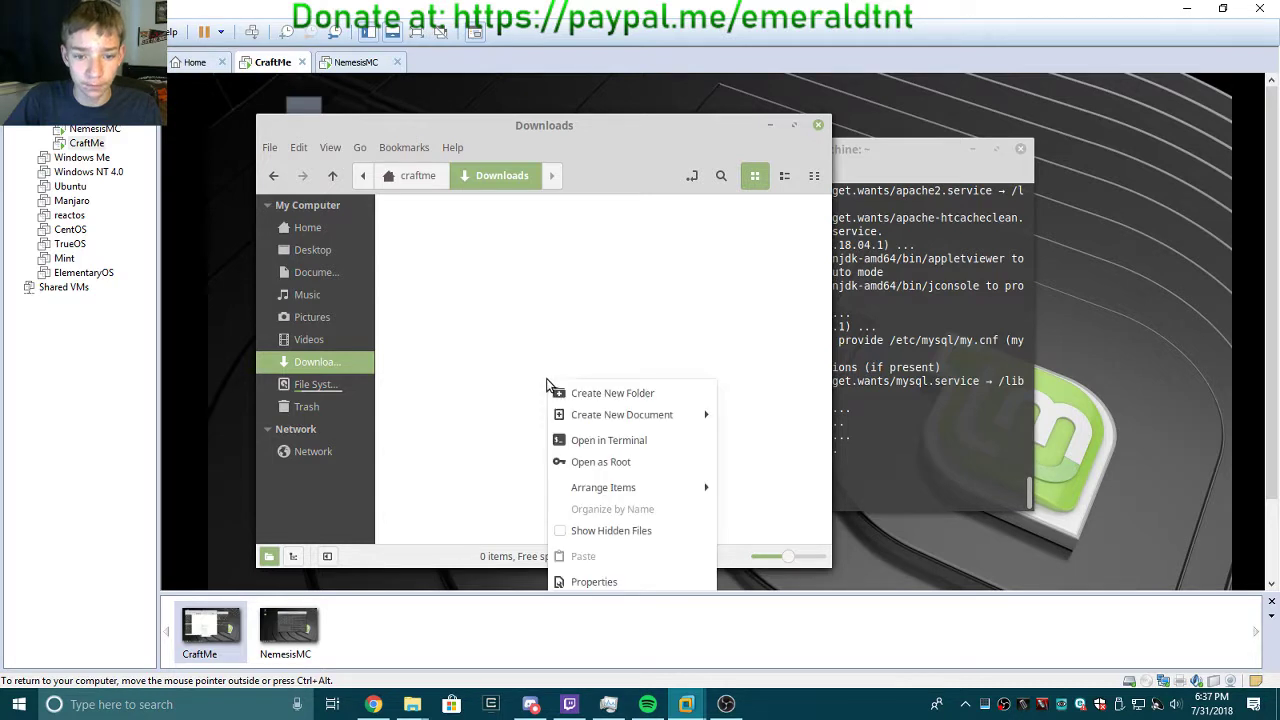
pyautogui.click(485, 480)
pyautogui.rightClick(645, 380)
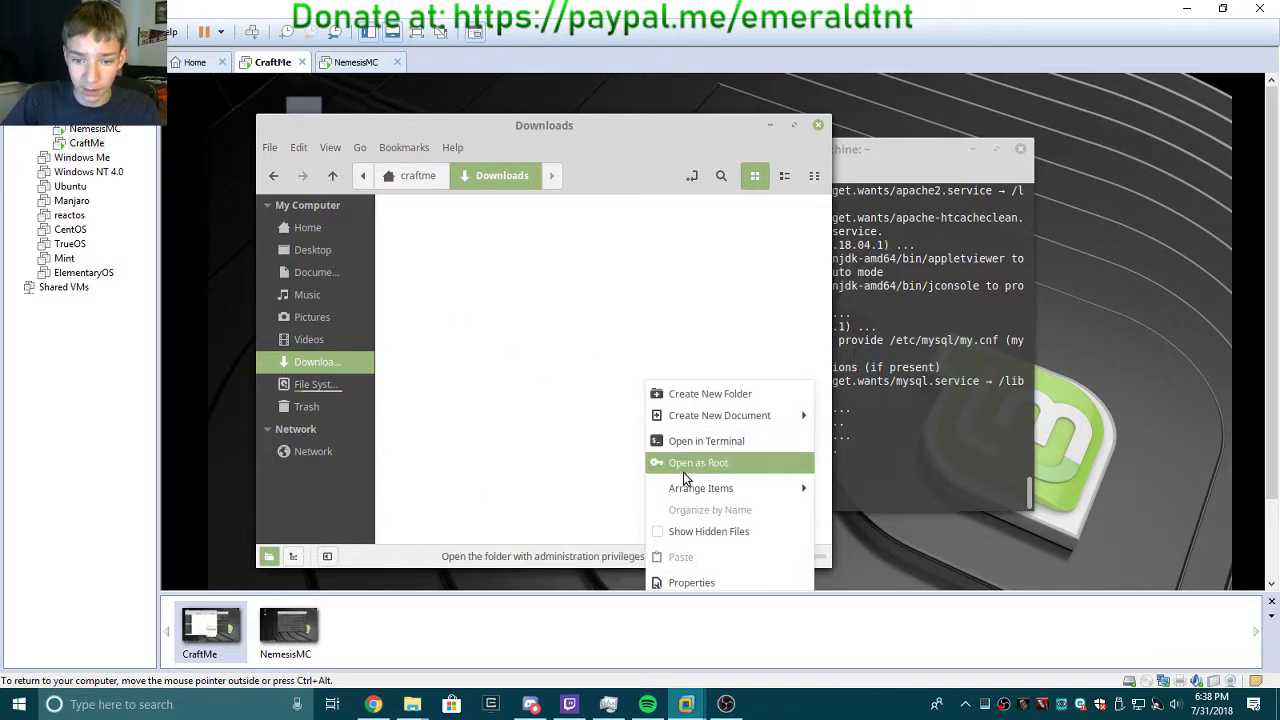
pyautogui.click(690, 437)
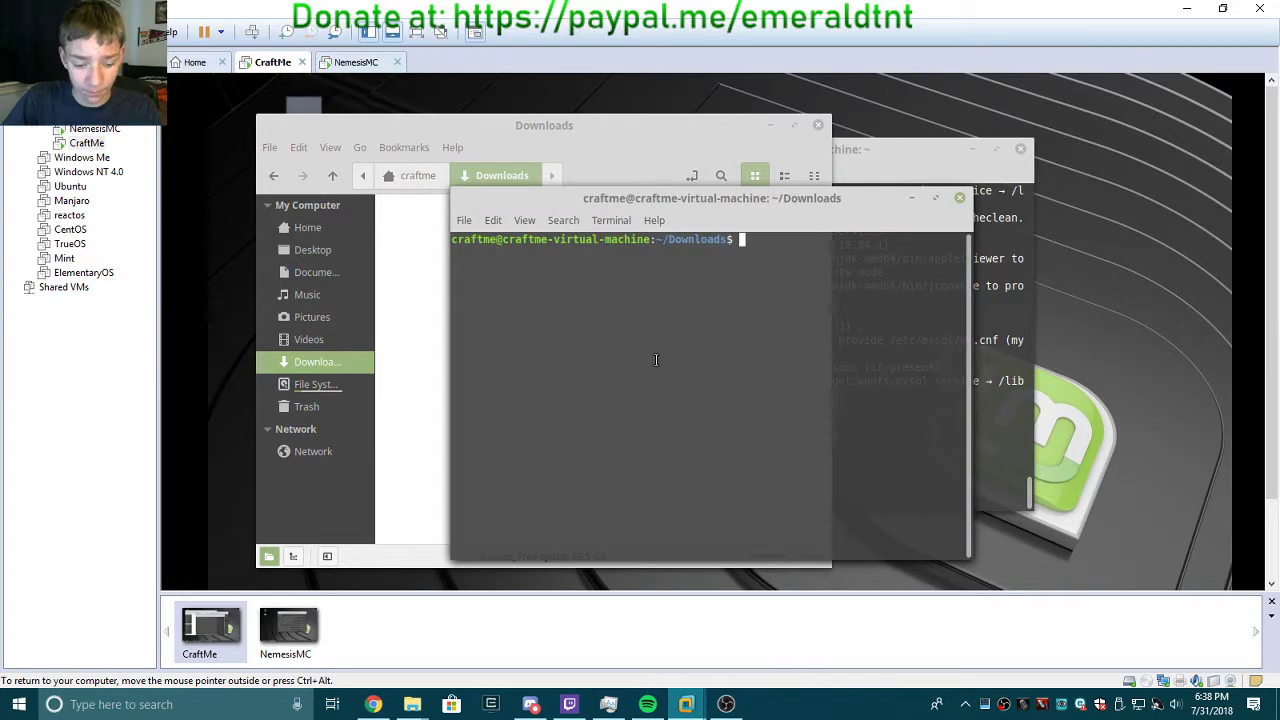
pyautogui.hotkey('ctrl', 'shift', 'v')
pyautogui.press('Return')
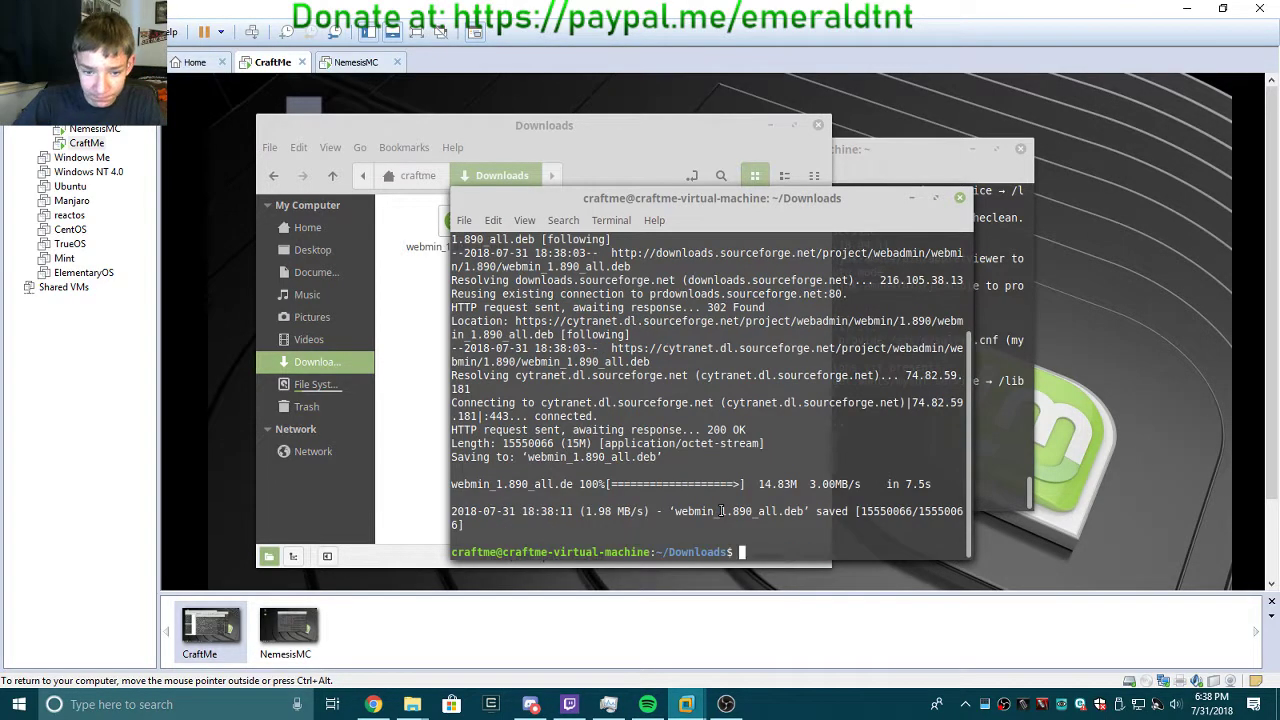
pyautogui.click(959, 197)
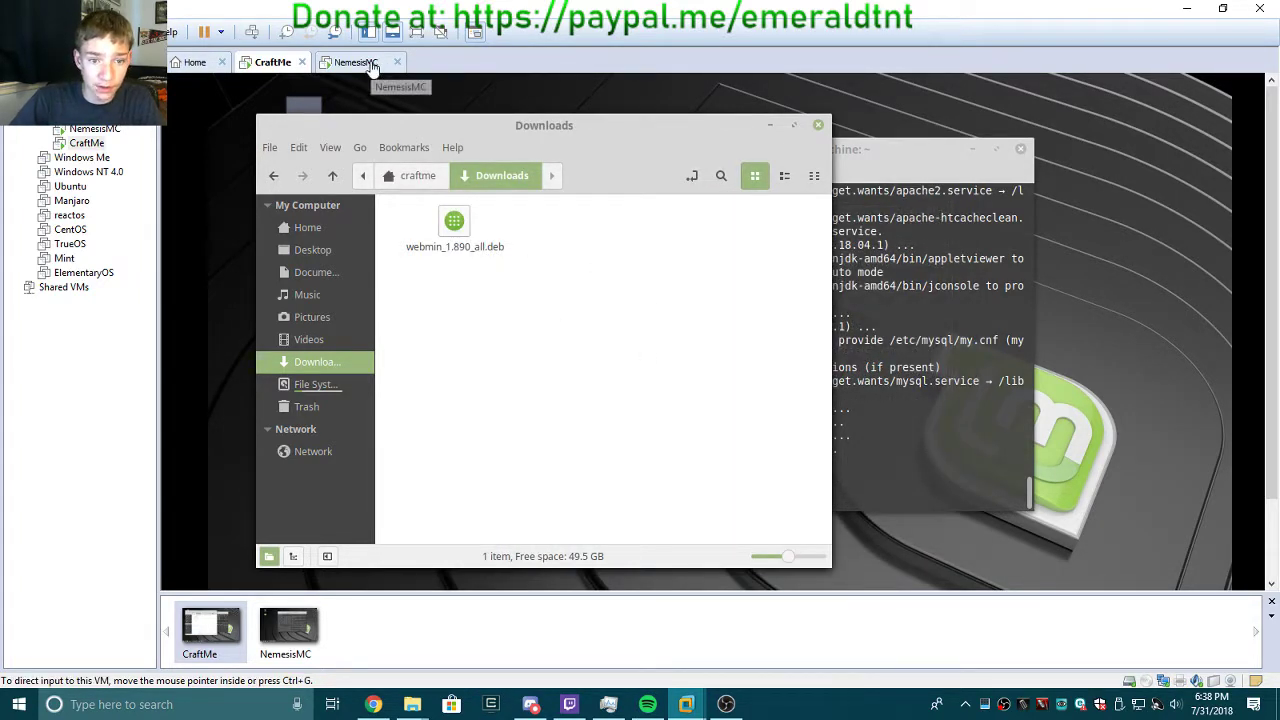
# On NemesisMC, open Home > Downloads and run the wget webmin_1.890_all.deb command there.
pyautogui.click(288, 628)
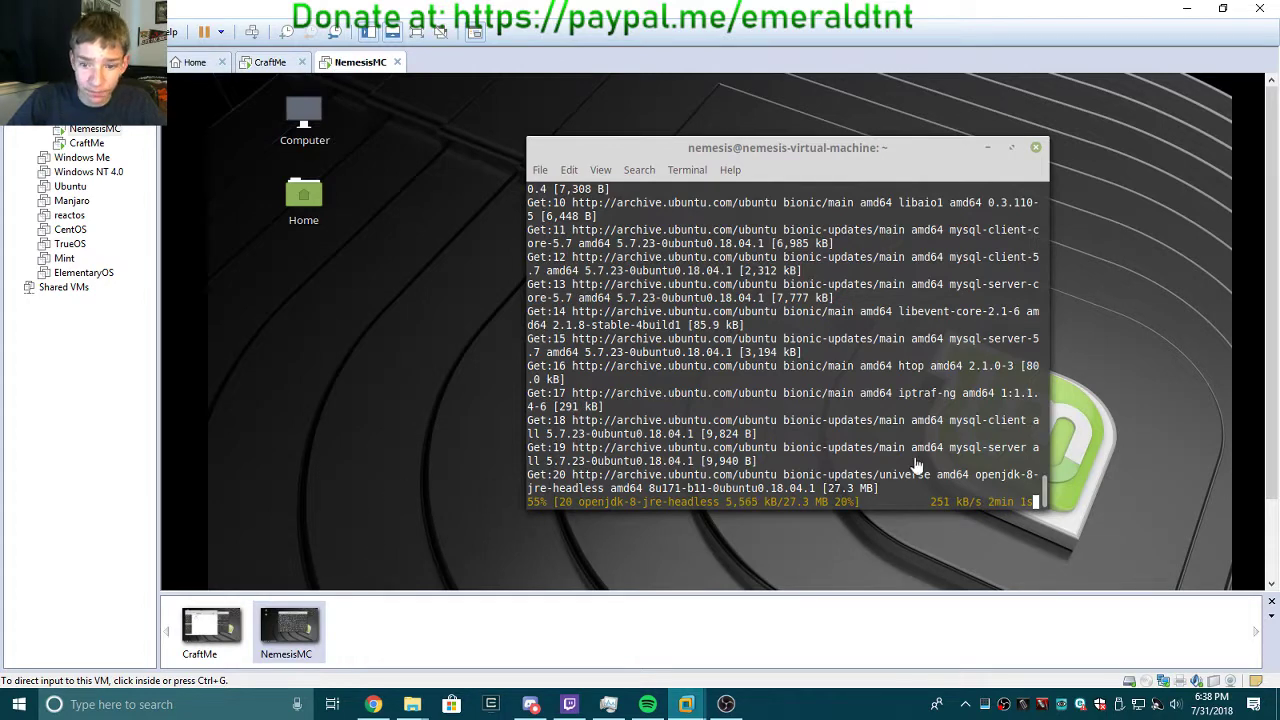
pyautogui.click(304, 197)
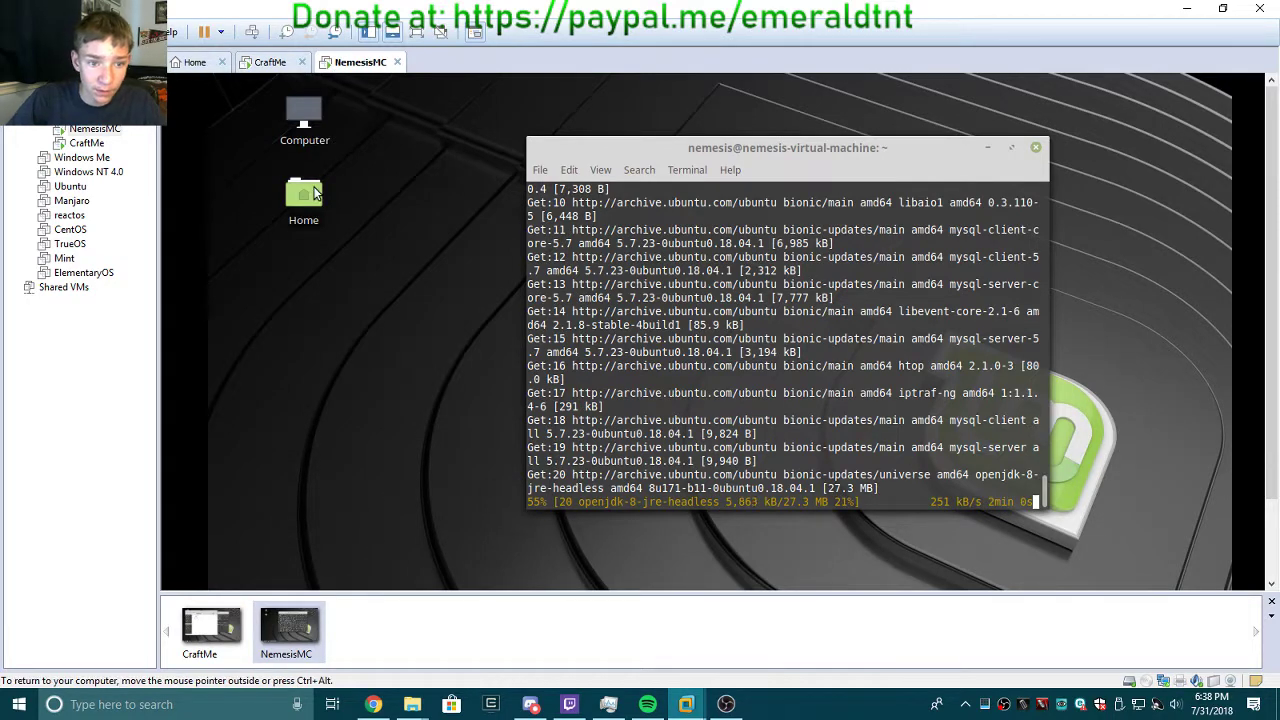
pyautogui.click(449, 224)
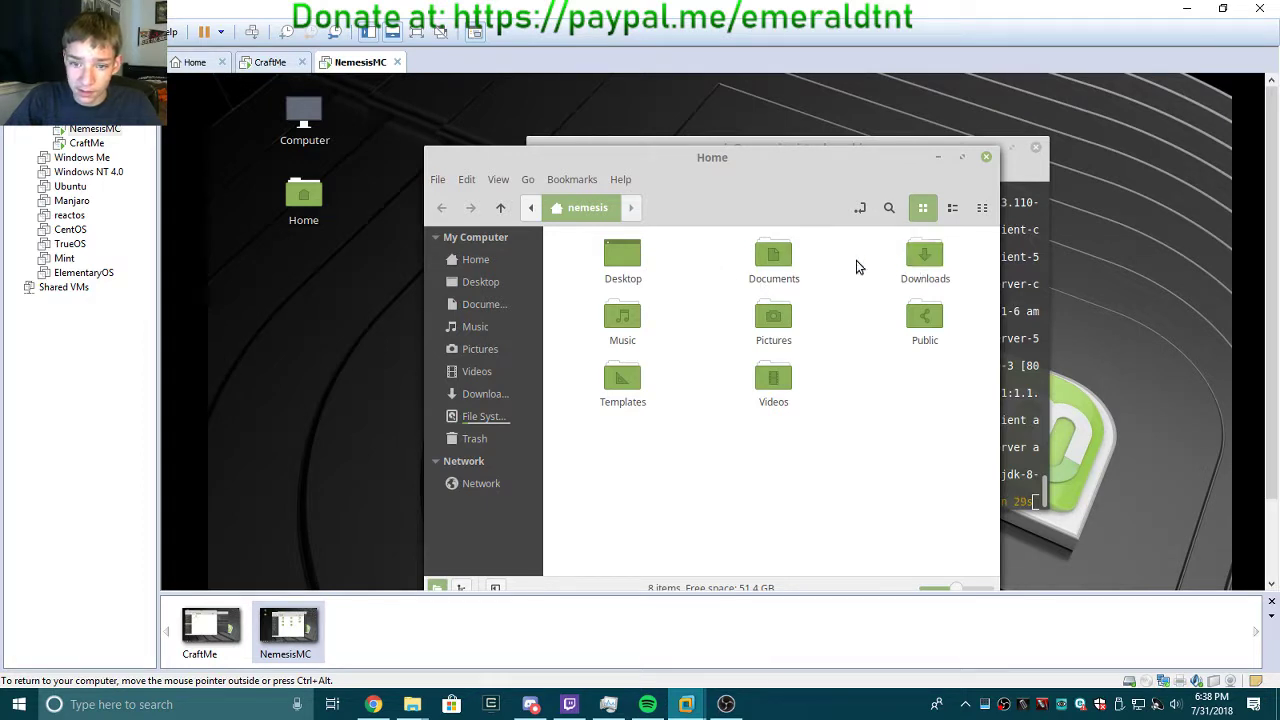
pyautogui.doubleClick(928, 255)
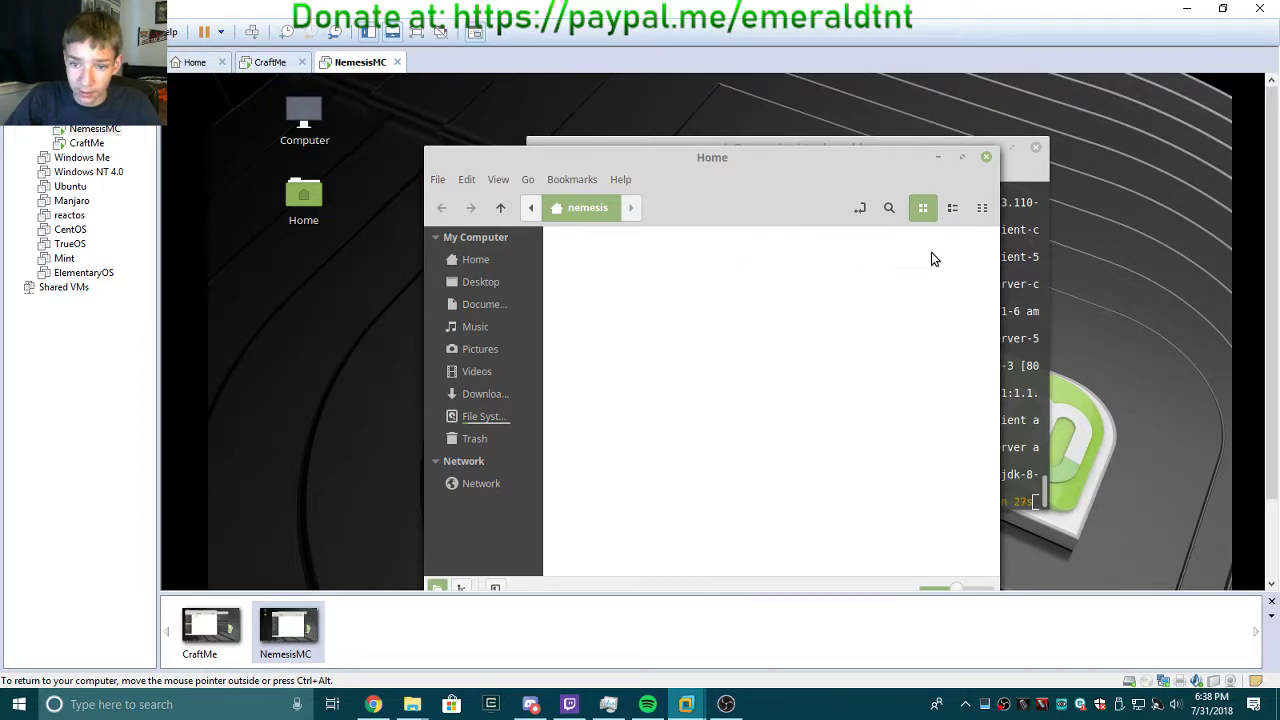
pyautogui.rightClick(686, 340)
pyautogui.click(770, 396)
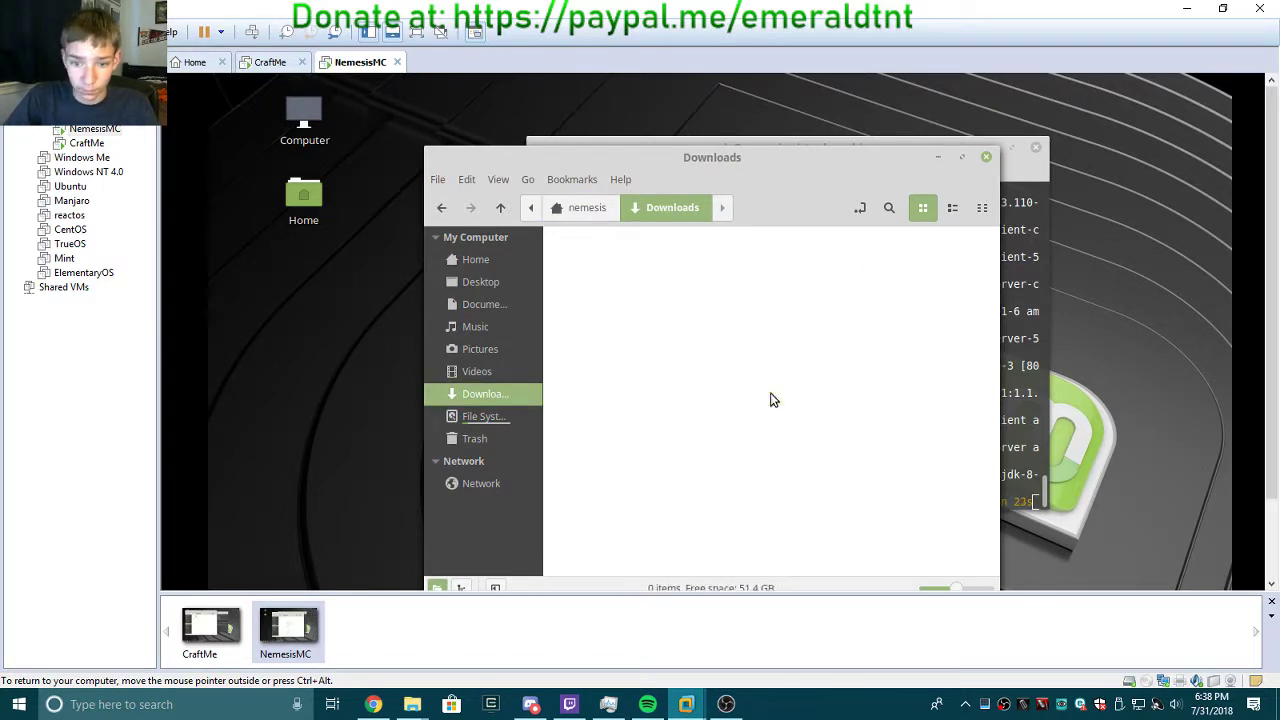
pyautogui.hotkey('ctrl', 'shift', 'v')
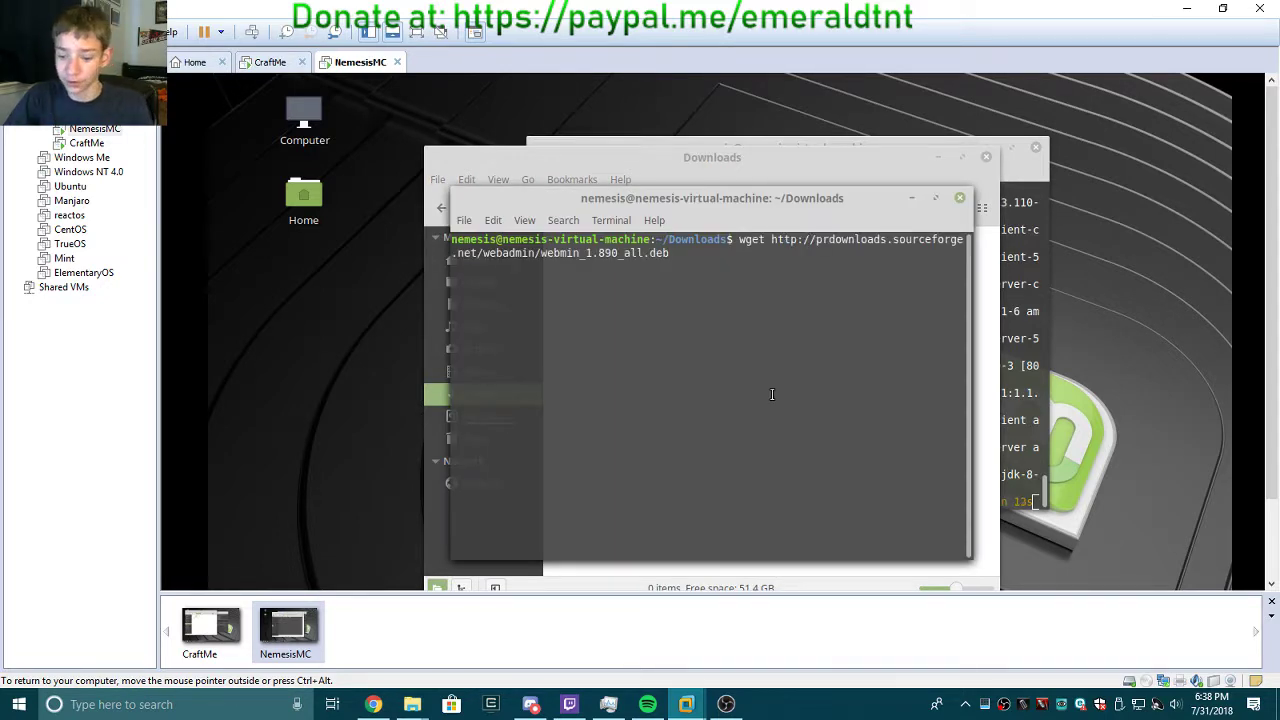
pyautogui.press('Return')
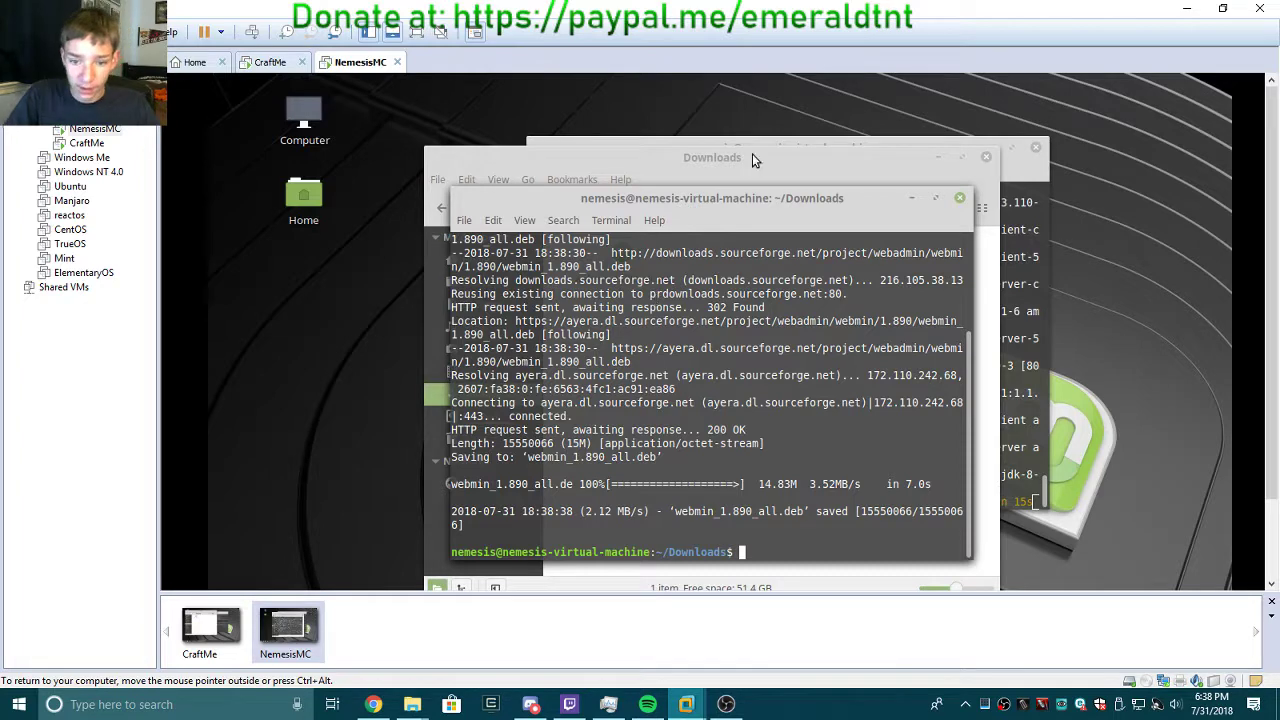
pyautogui.click(963, 201)
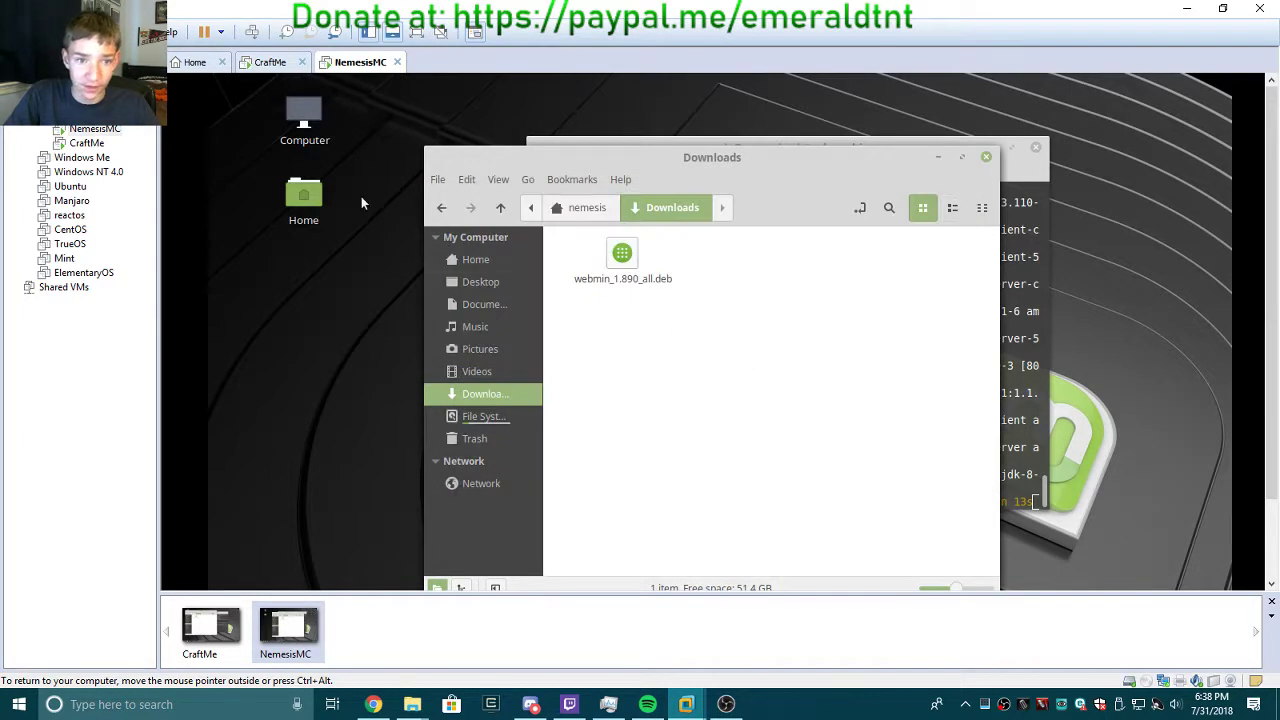
pyautogui.click(271, 62)
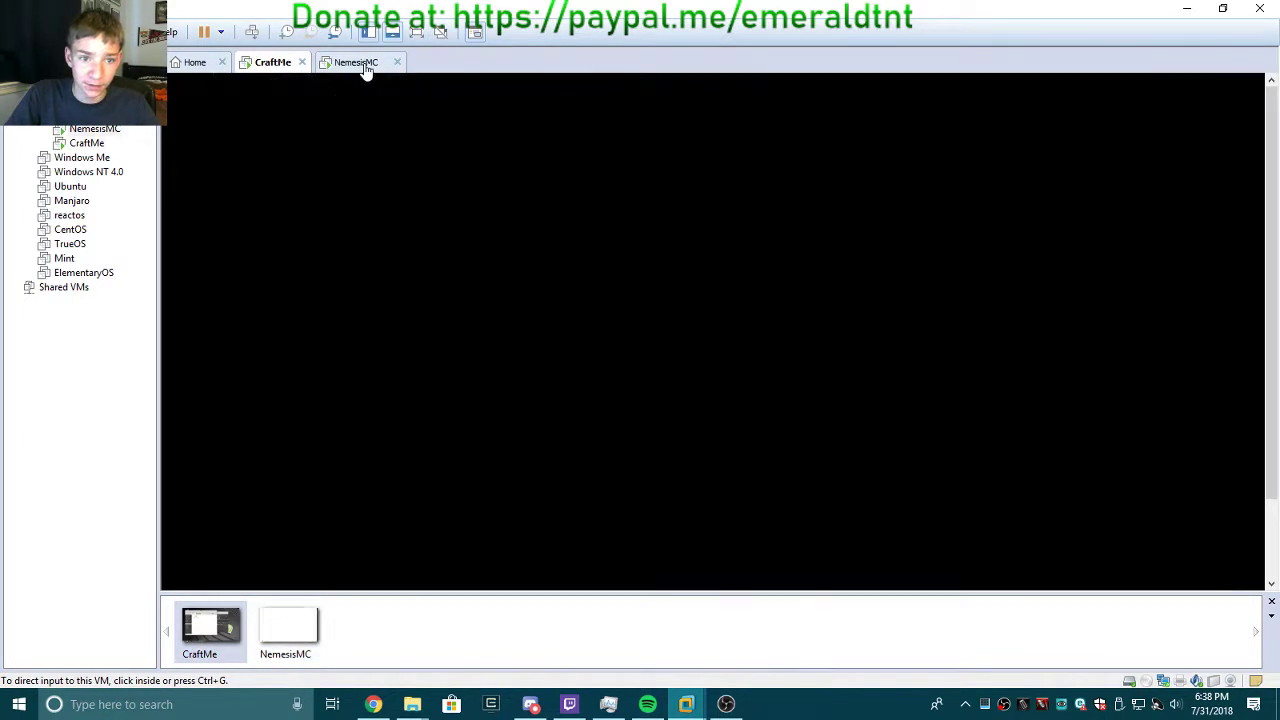
pyautogui.click(366, 64)
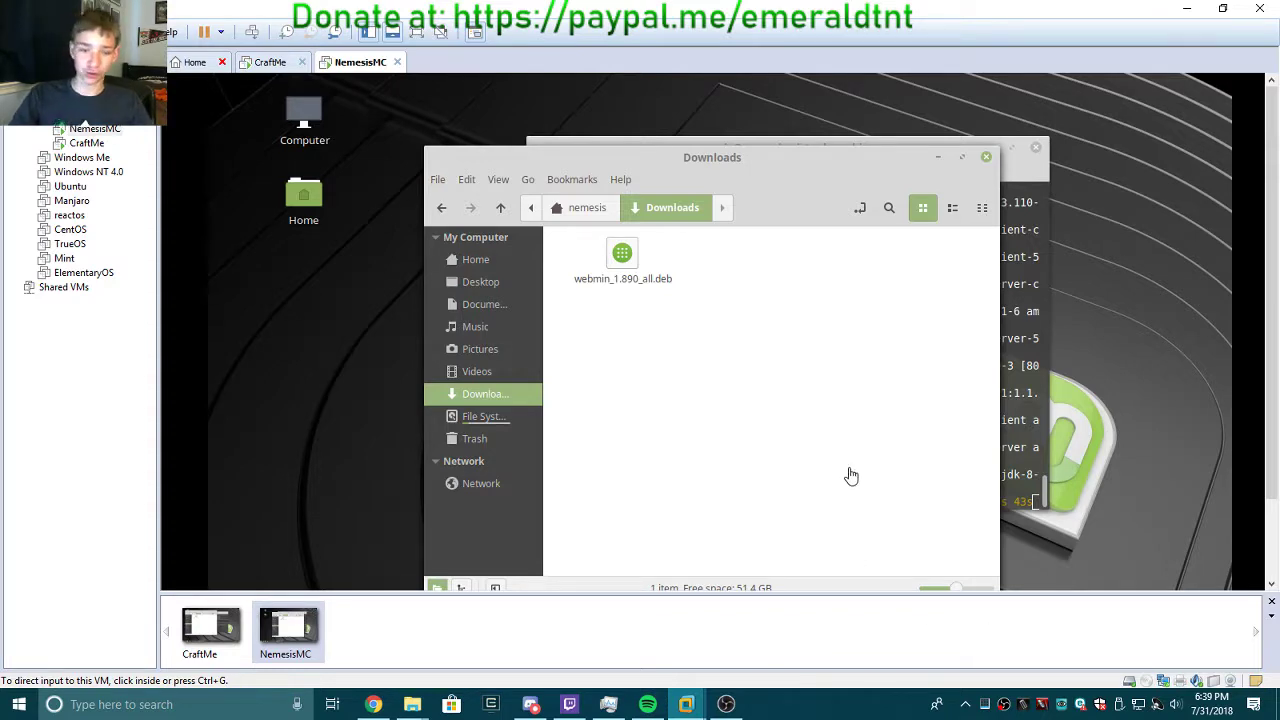
pyautogui.click(266, 62)
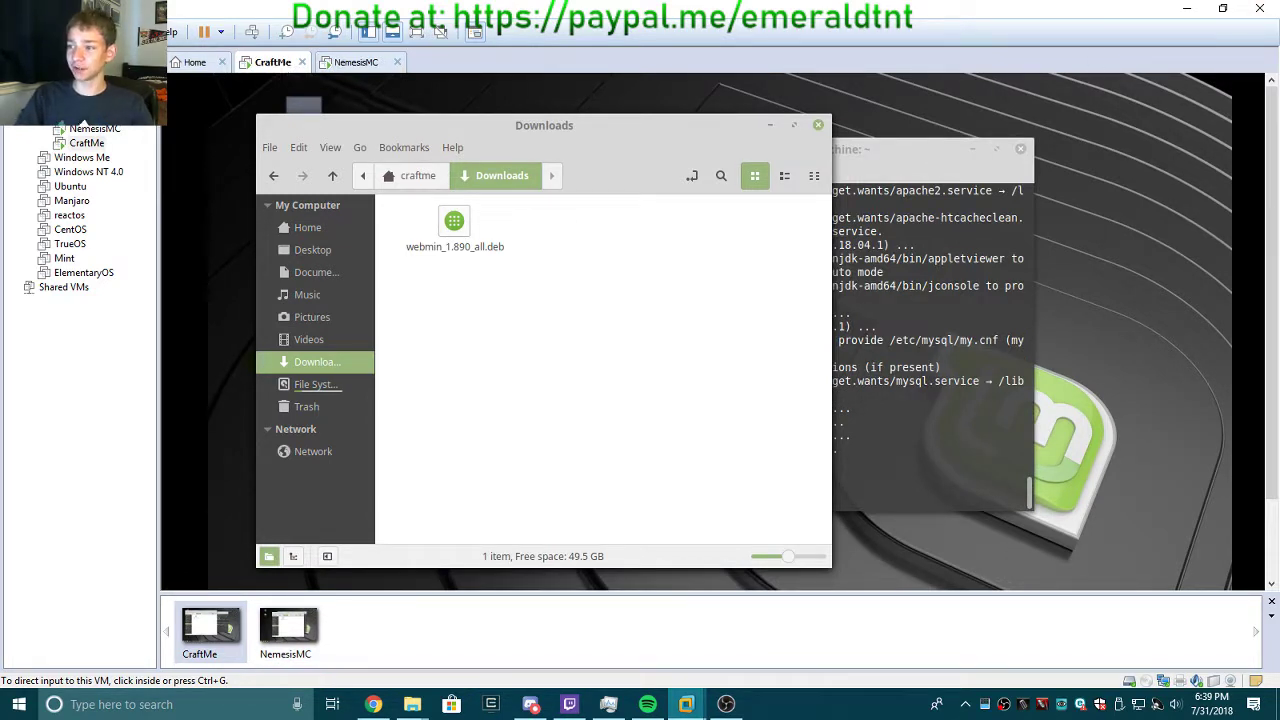
pyautogui.hotkey('alt', 'Tab')
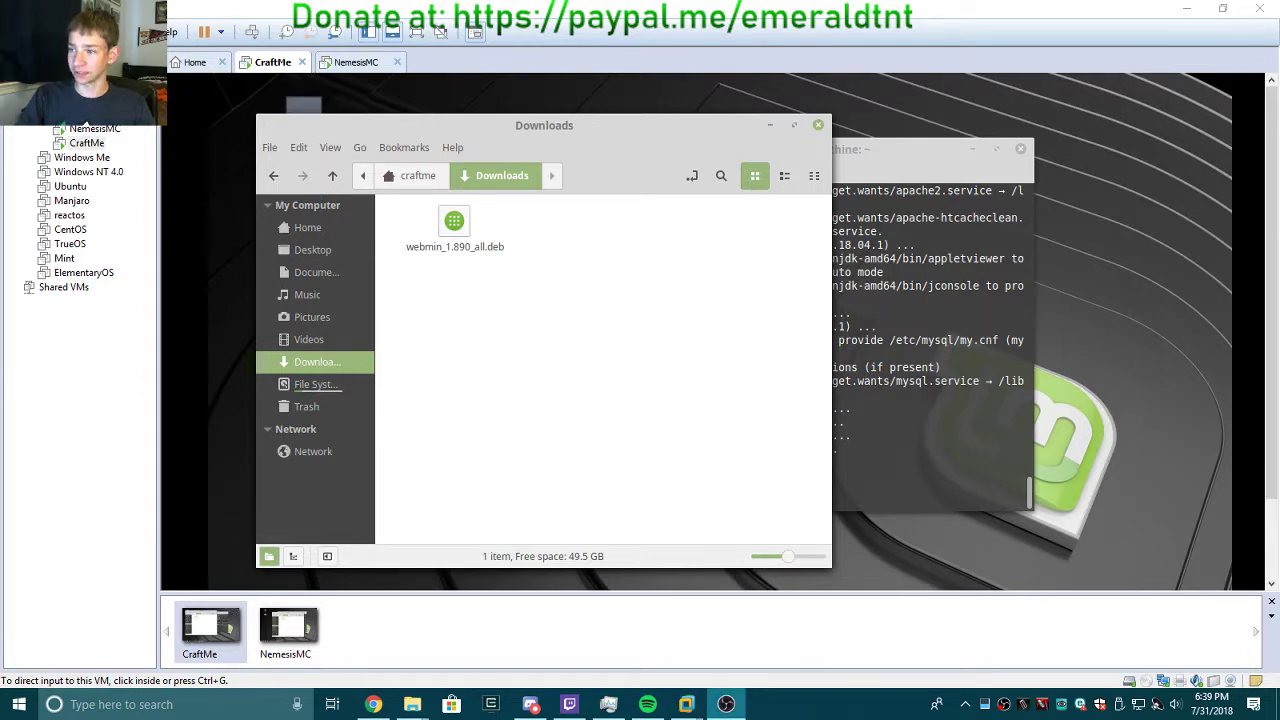